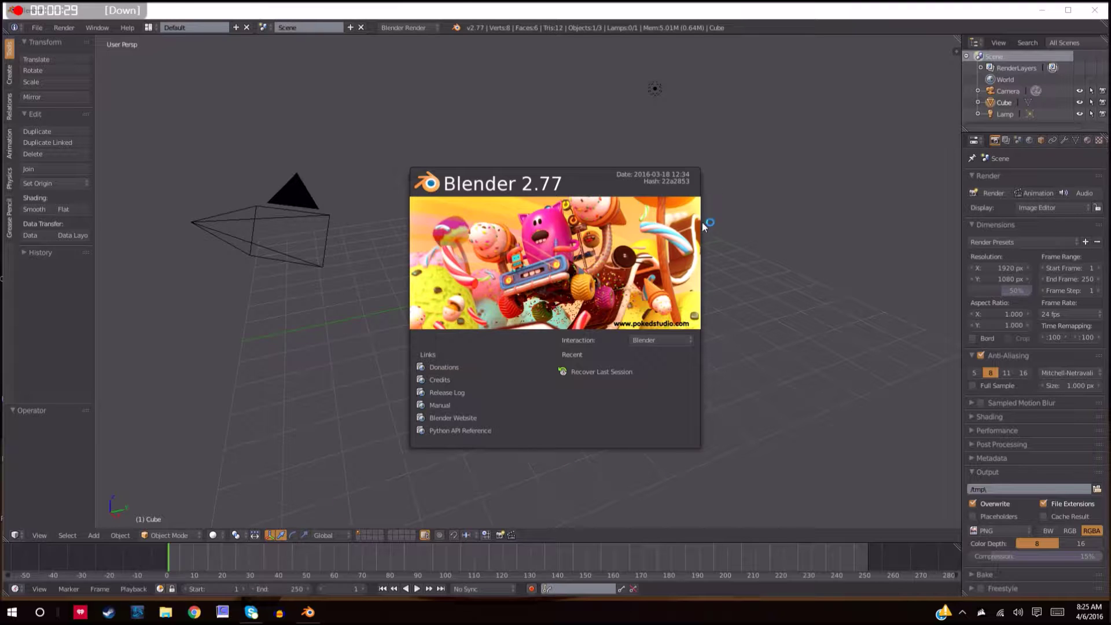
Dismiss the splash screen and check the Input settings in the user preferences, including which mouse button selects.
left_click(712, 185)
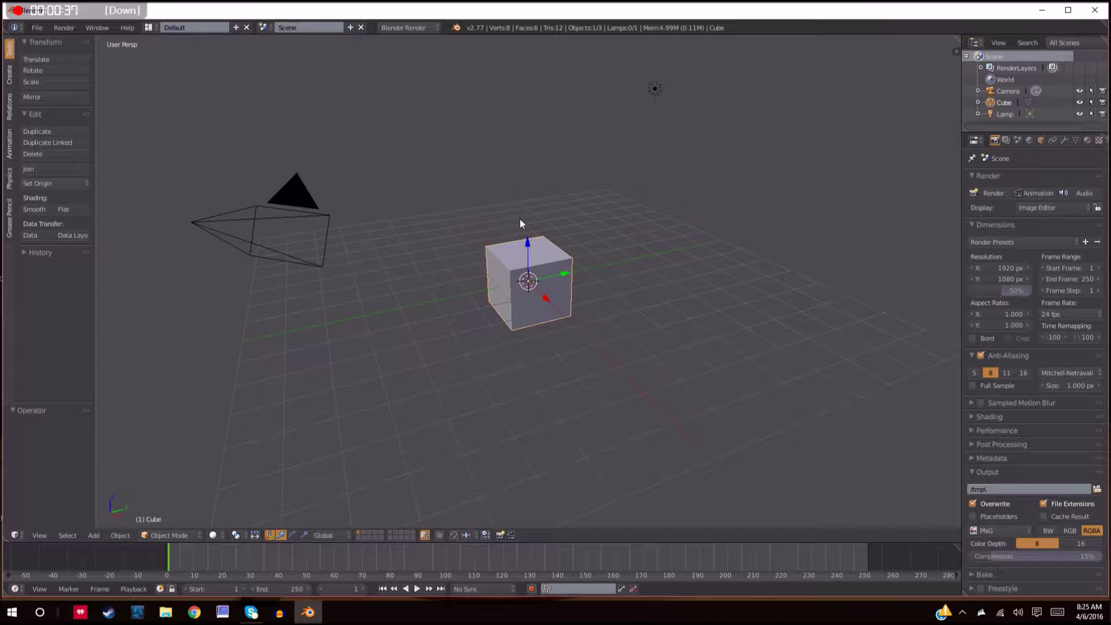
middle_click_drag(494, 312, 537, 315)
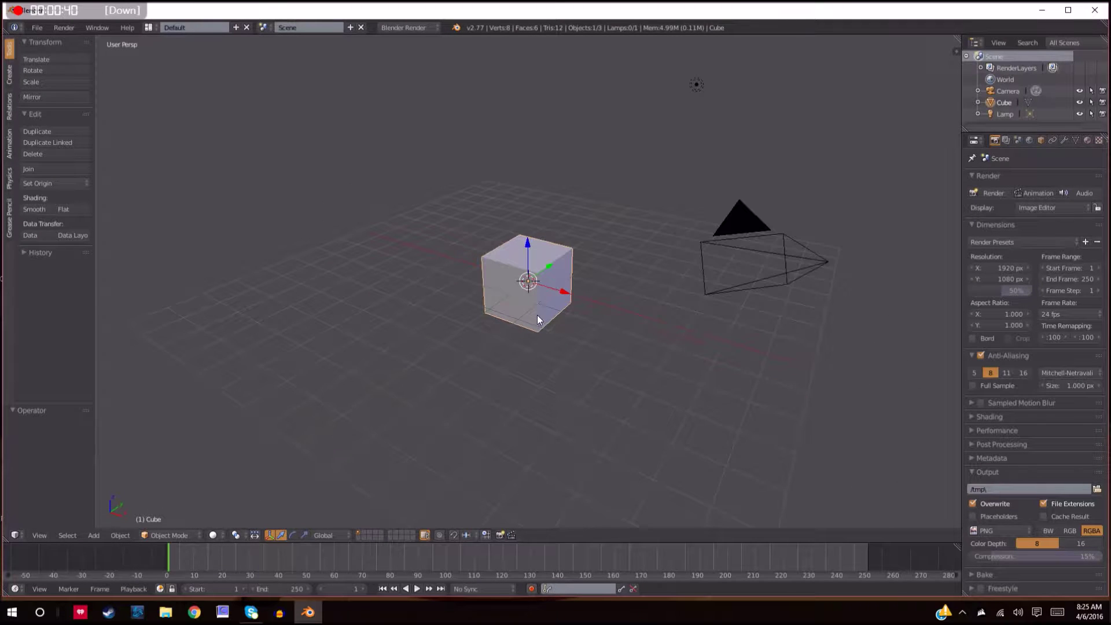
left_click(38, 28)
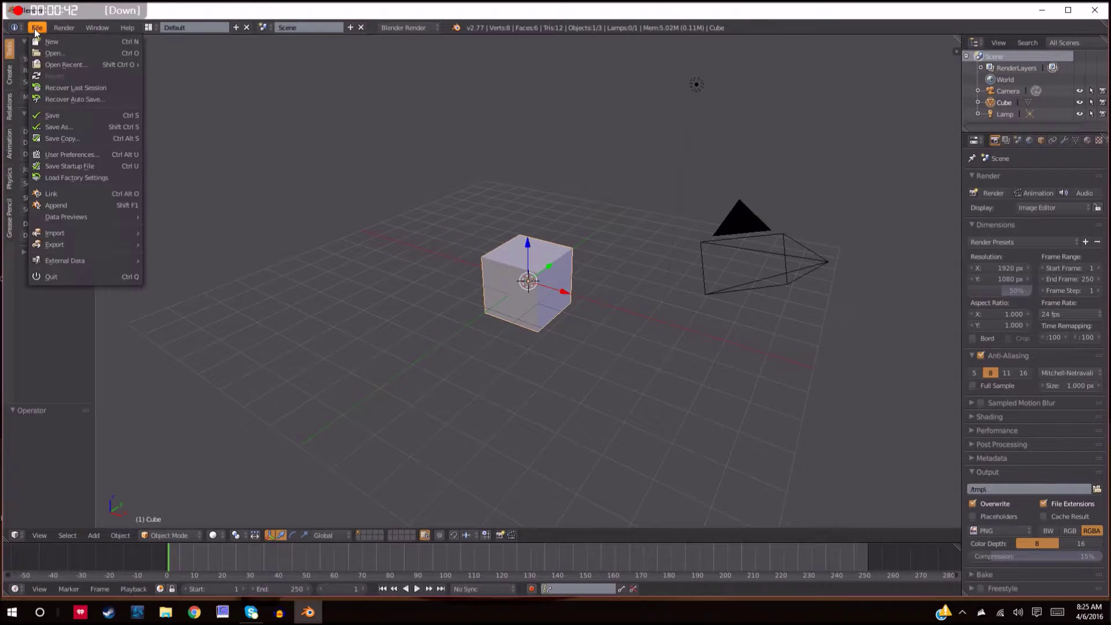
left_click(80, 155)
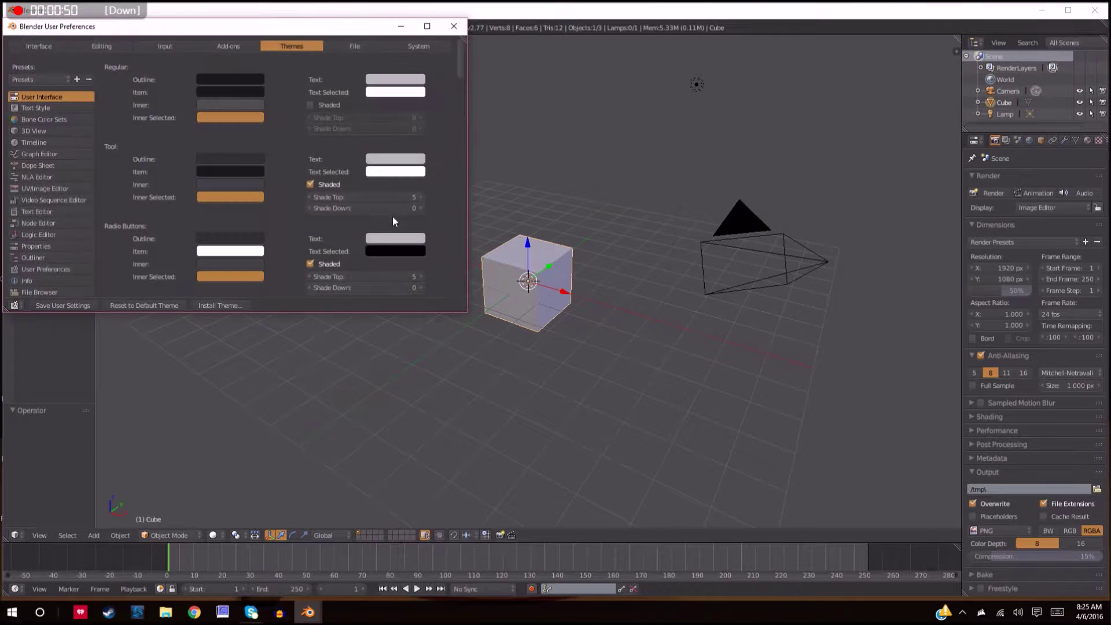
left_click(171, 44)
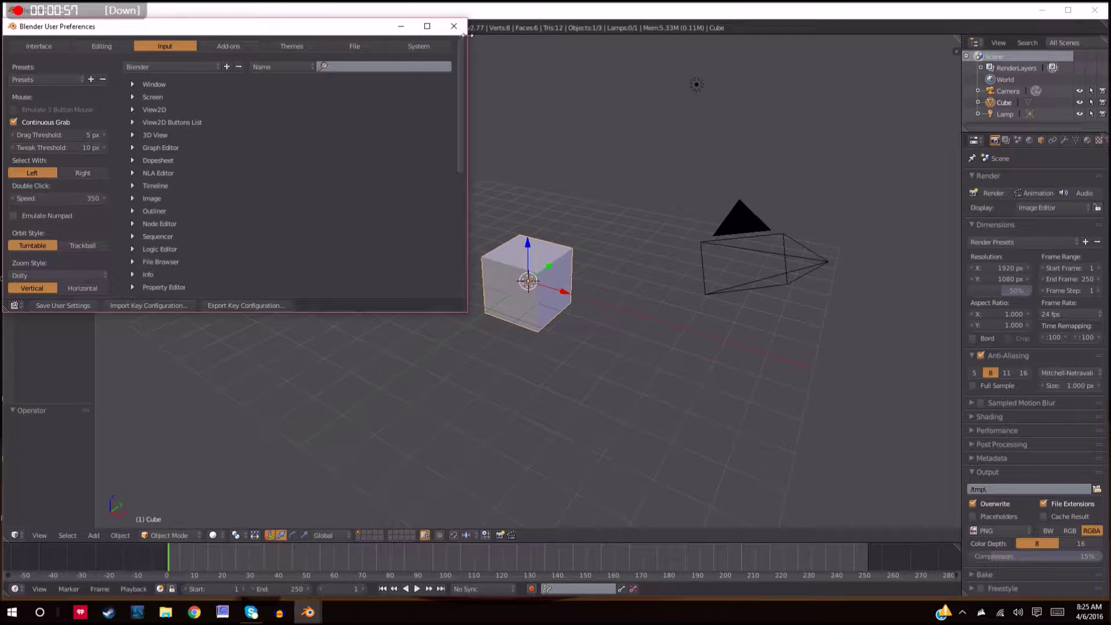
left_click(453, 26)
Select the camera, the lamp and the cube in turn, finishing with the cube selected.
middle_click_drag(523, 412, 605, 410)
scroll(608, 403, "down", 3)
scroll(604, 411, "up", 3)
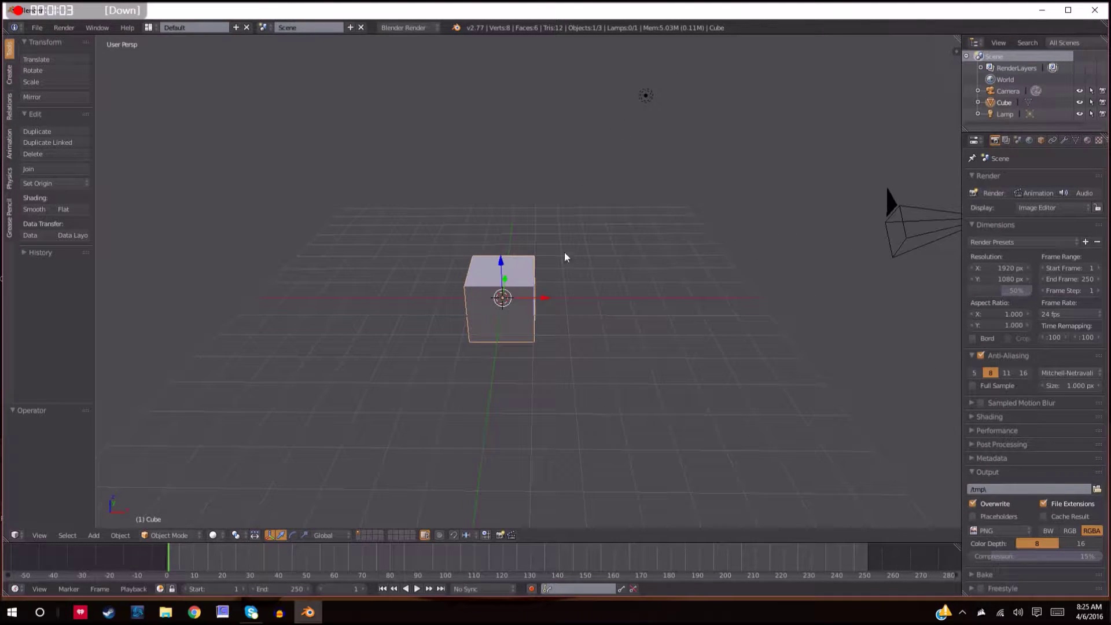
right_click(901, 213)
right_click(659, 99)
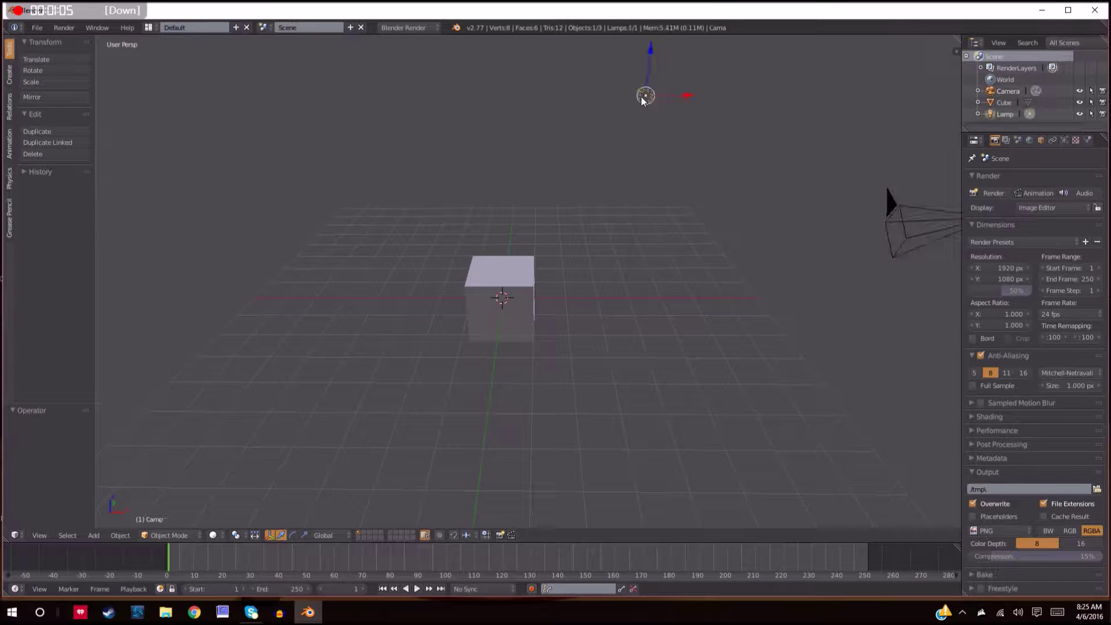
right_click(504, 298)
right_click(649, 98)
right_click(894, 227)
right_click(534, 295)
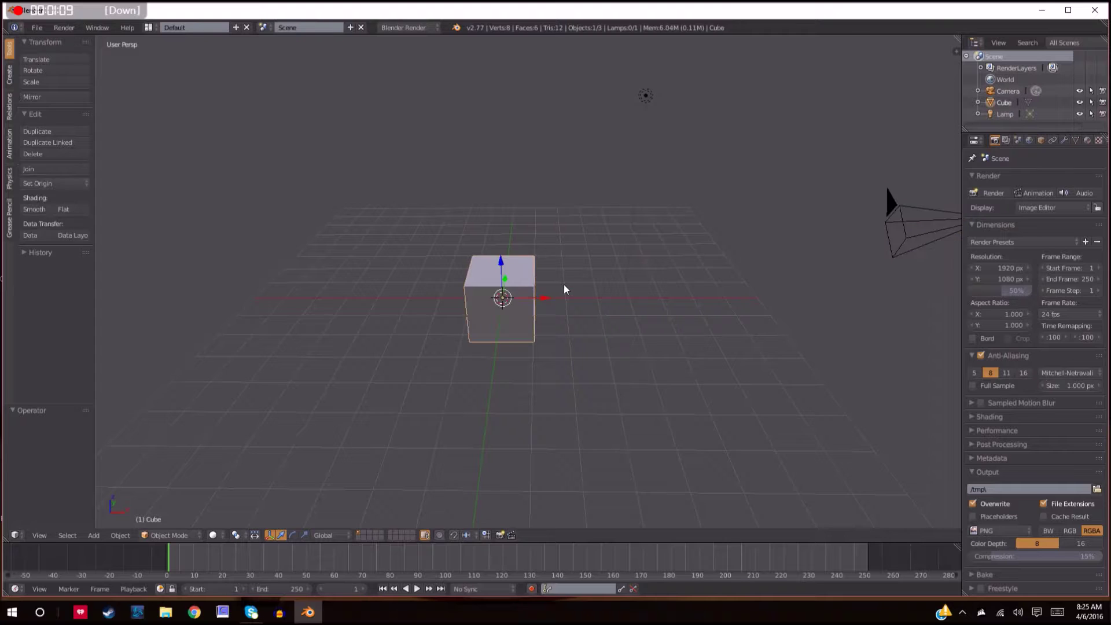
Move the cube up along the global Z axis by about 1.139 units.
scroll(566, 285, "down", 3)
scroll(577, 277, "up", 1)
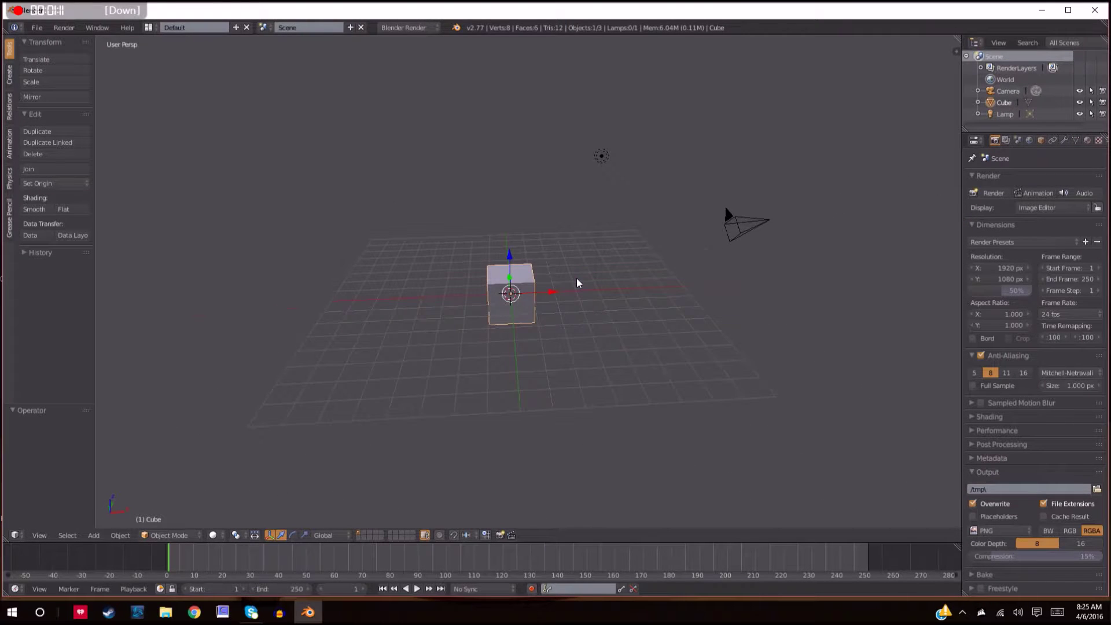
scroll(577, 279, "up", 4)
scroll(571, 288, "down", 4)
scroll(567, 289, "up", 5)
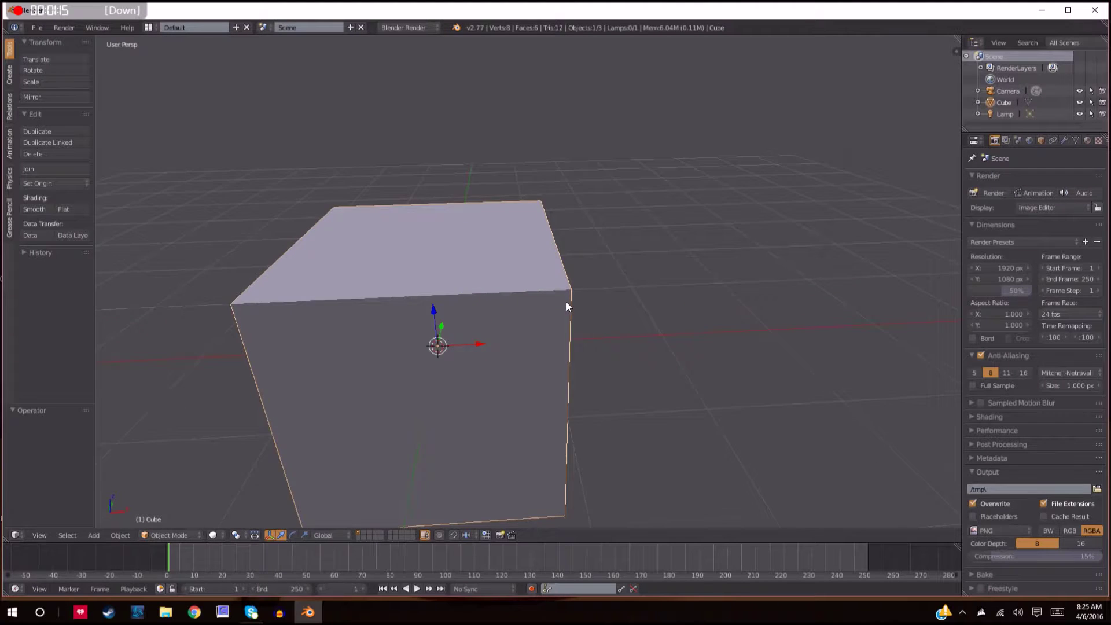
scroll(592, 332, "down", 4)
middle_click_drag(592, 331, 586, 315)
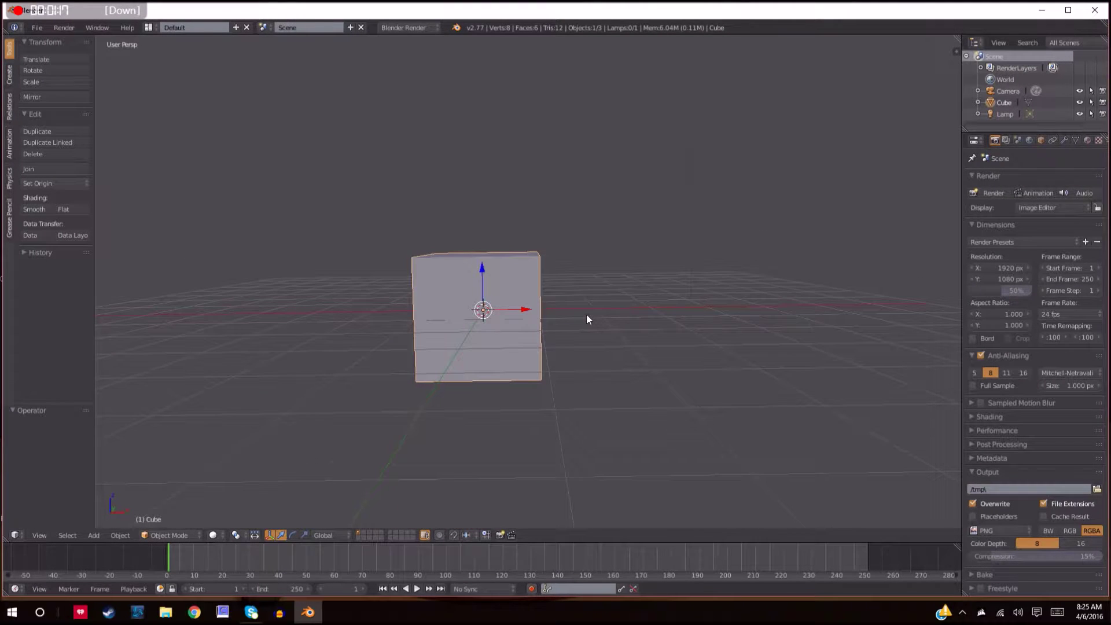
key("g")
key("z")
key("z")
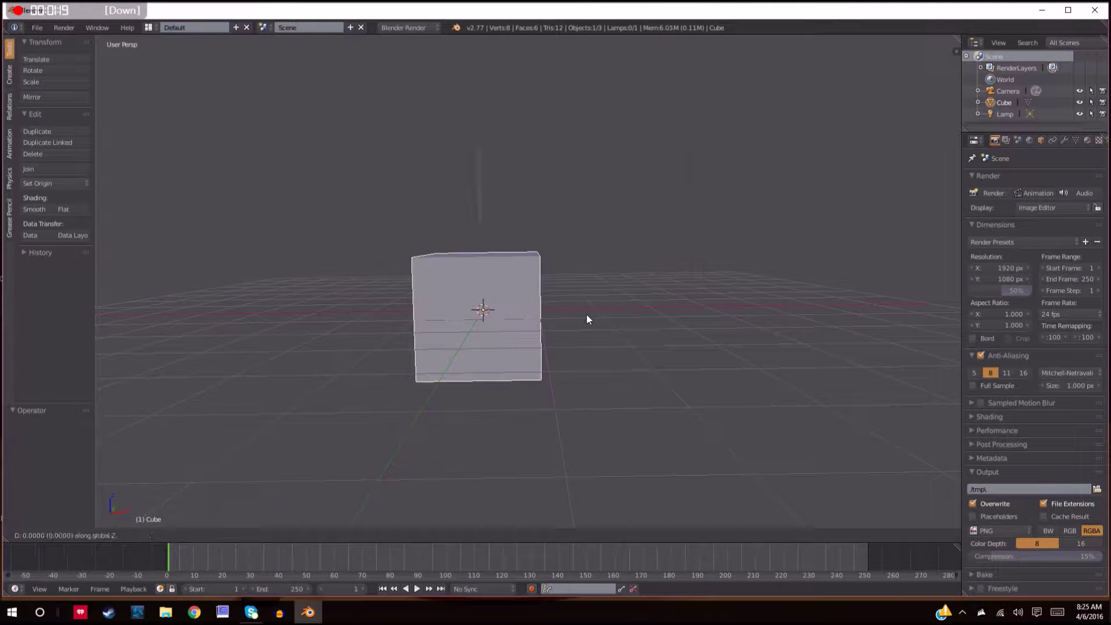
left_click(599, 250)
Examine the raised cube and its surrounding scene from several angles and distances.
scroll(579, 289, "down", 5)
middle_click_drag(560, 331, 609, 380)
scroll(609, 385, "up", 3)
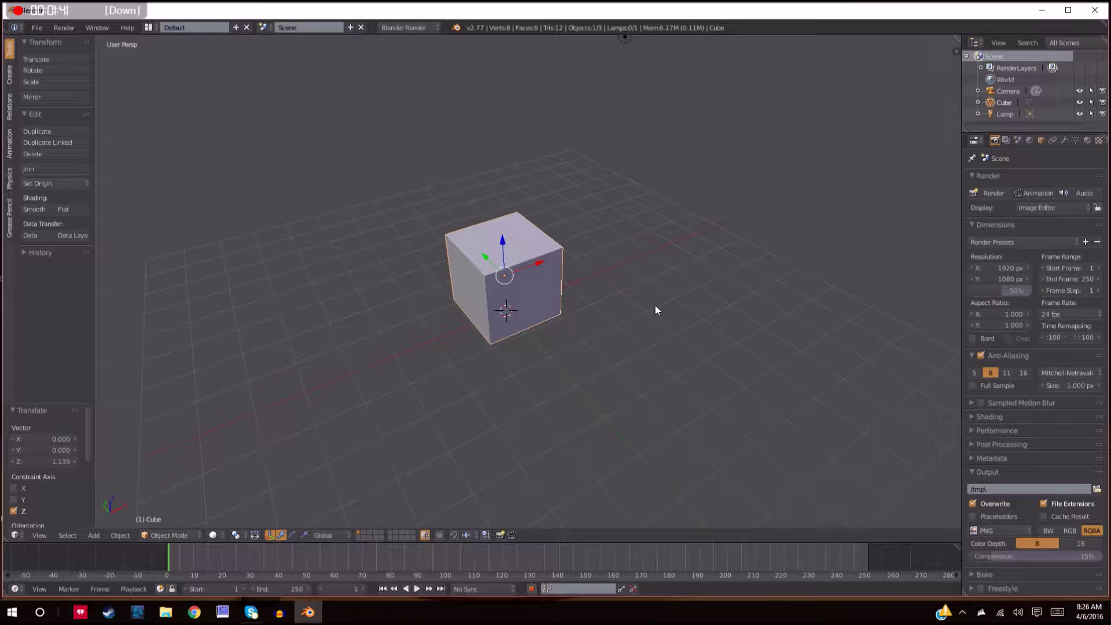
middle_click_drag(652, 309, 630, 304)
scroll(621, 305, "down", 5)
scroll(567, 325, "up", 3)
scroll(609, 310, "up", 4)
scroll(630, 305, "down", 2)
scroll(630, 307, "down", 1)
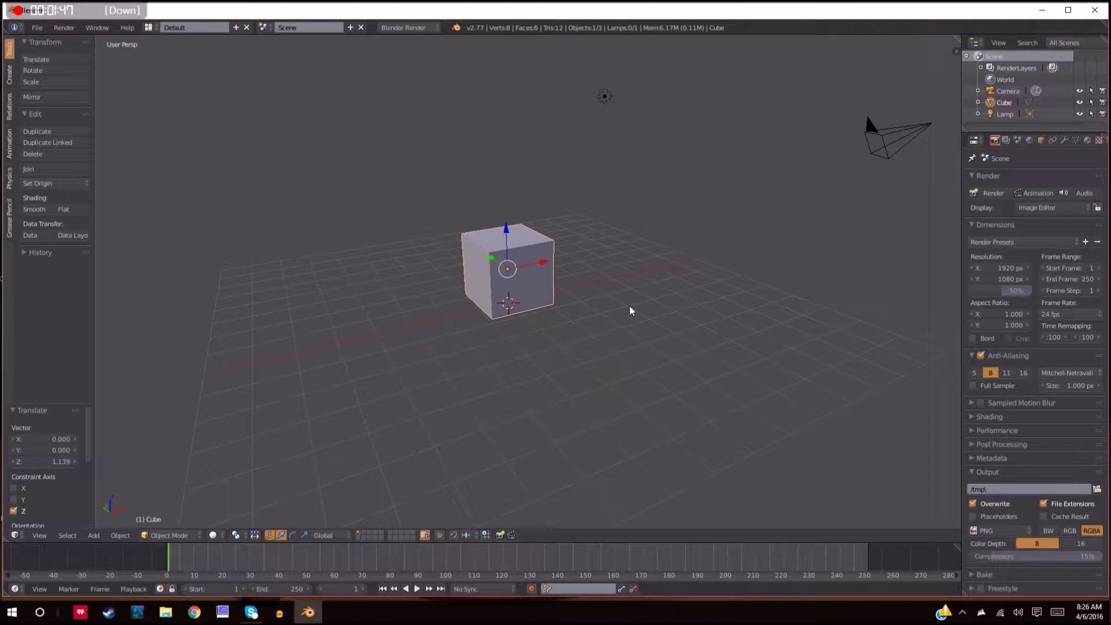
middle_click_drag(630, 307, 594, 322)
scroll(589, 320, "down", 2)
scroll(582, 321, "up", 1)
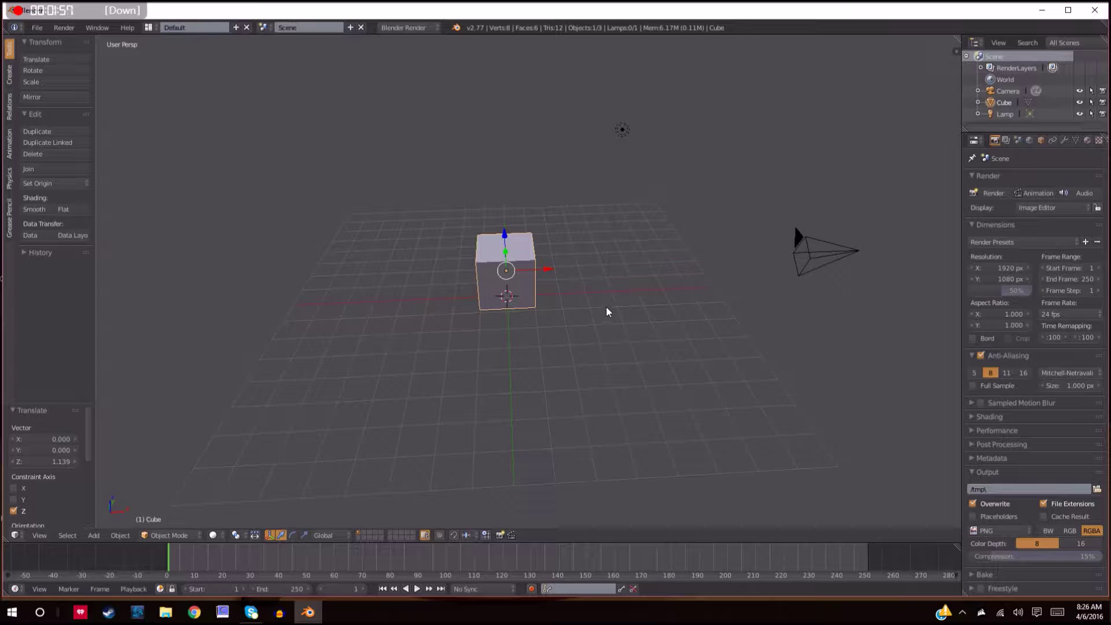
scroll(608, 298, "up", 2)
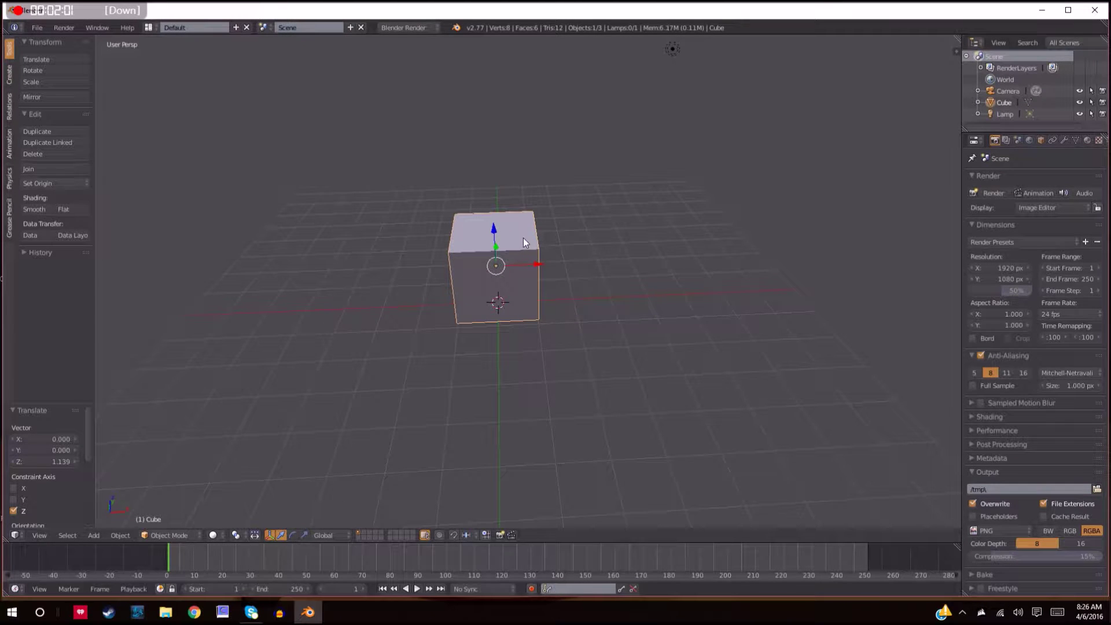
scroll(681, 279, "down", 3)
scroll(683, 281, "up", 3)
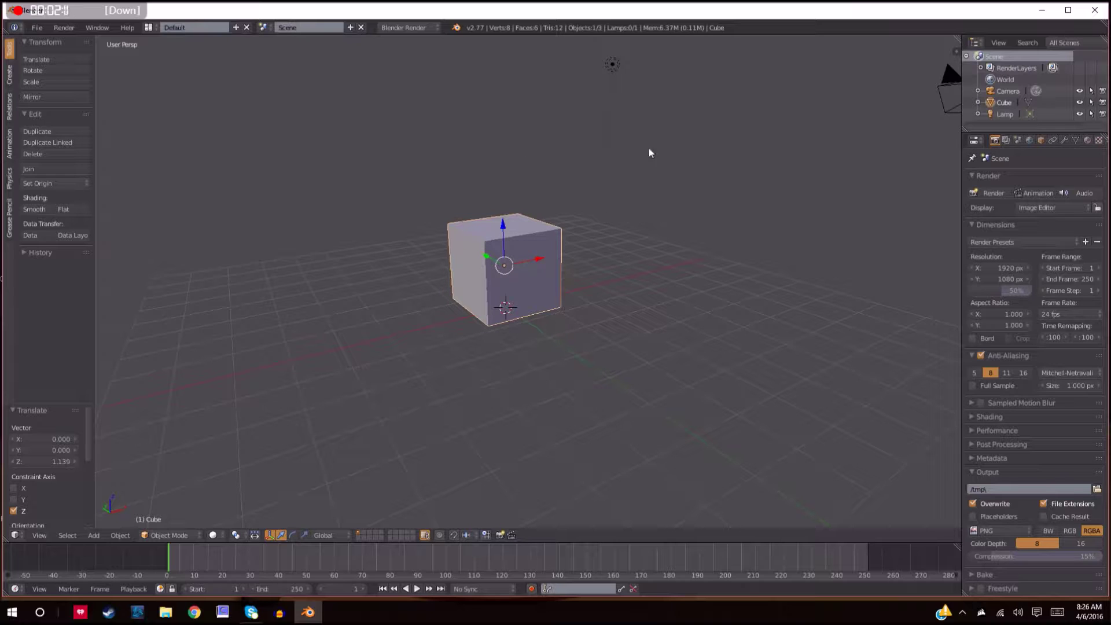
Select the lamp, the camera and finally the cube again.
right_click(614, 66)
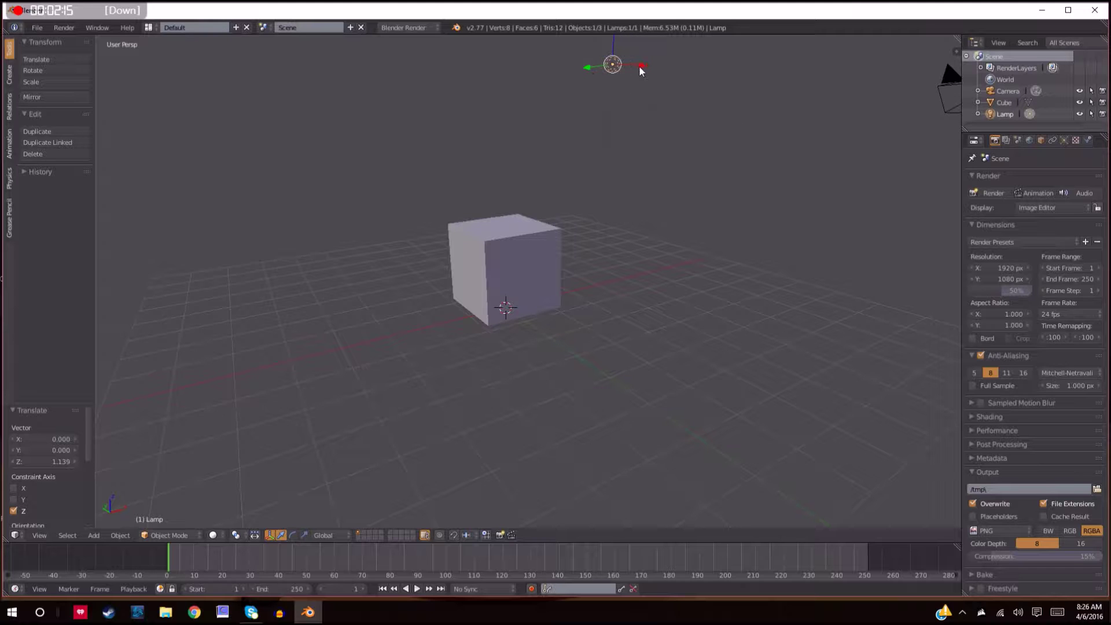
scroll(668, 243, "down", 5)
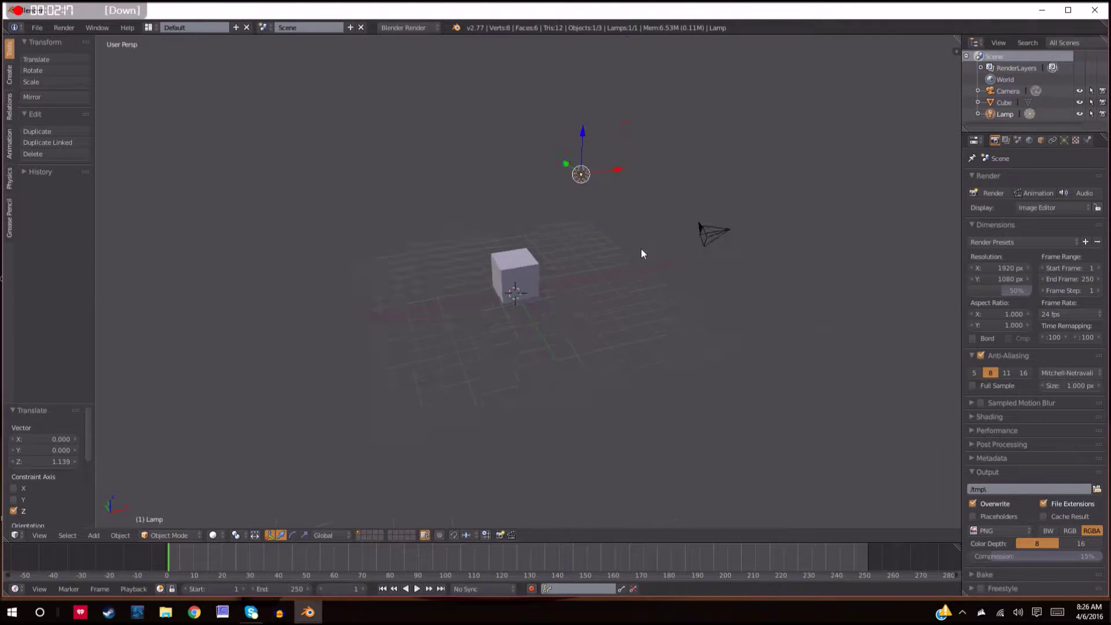
mouse_move(641, 249)
middle_mouse_down()
mouse_move(614, 264)
mouse_move(627, 250)
middle_mouse_up()
scroll(613, 263, "up", 3)
scroll(613, 262, "down", 3)
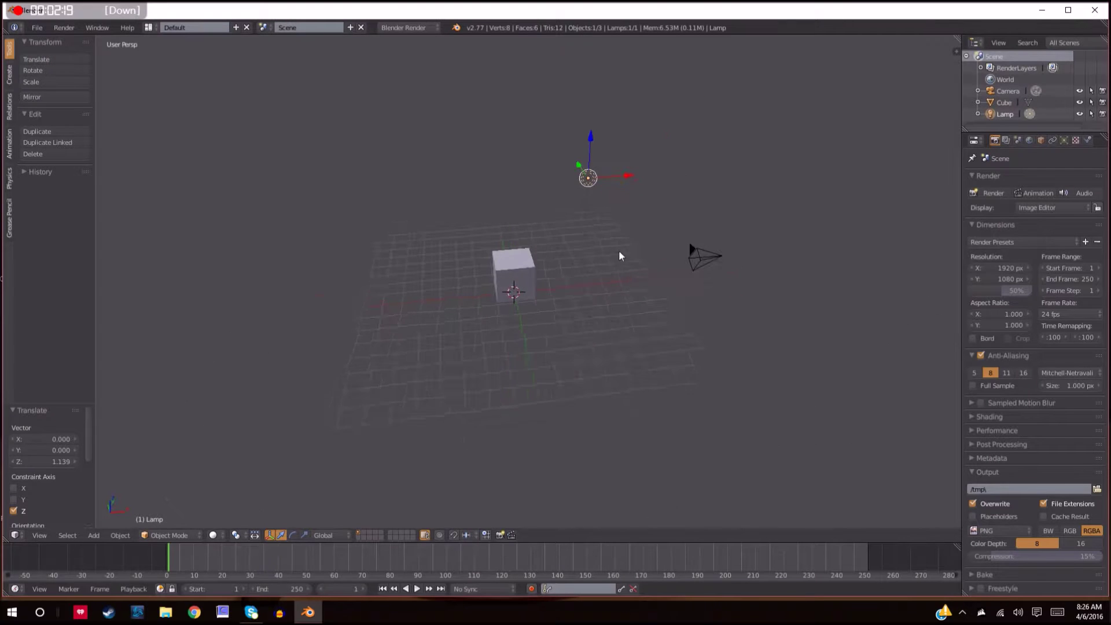
right_click(695, 249)
right_click(514, 272)
Enter Edit Mode on the cube and deselect all of its geometry.
scroll(554, 314, "up", 3)
middle_click_drag(554, 314, 567, 291)
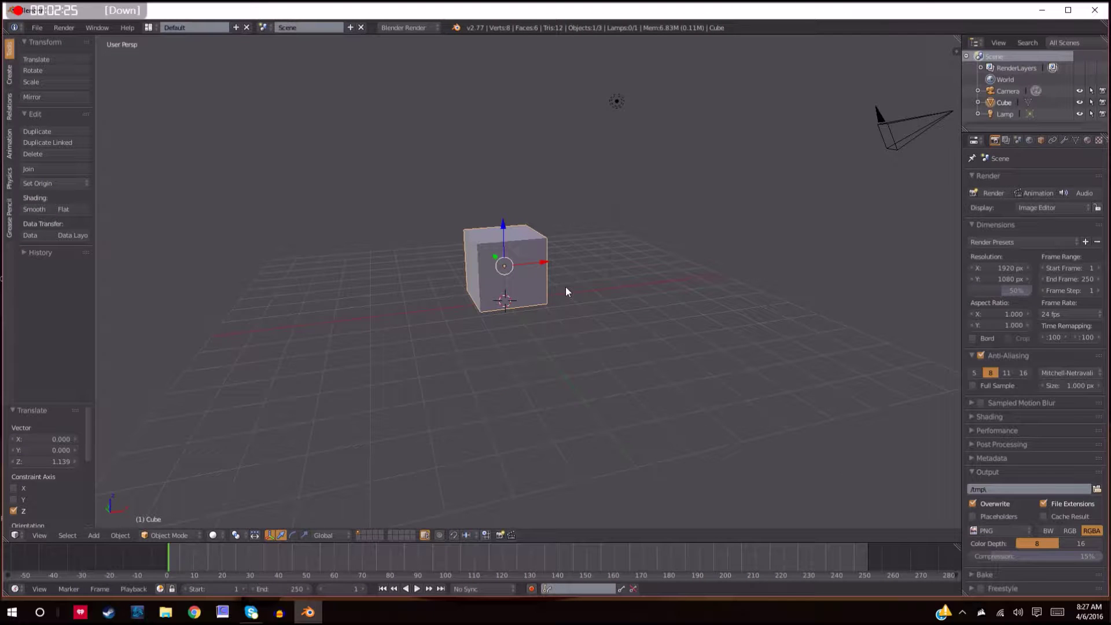
mouse_move(604, 280)
middle_mouse_down()
mouse_move(605, 331)
mouse_move(659, 321)
mouse_move(640, 283)
mouse_move(619, 280)
middle_mouse_up()
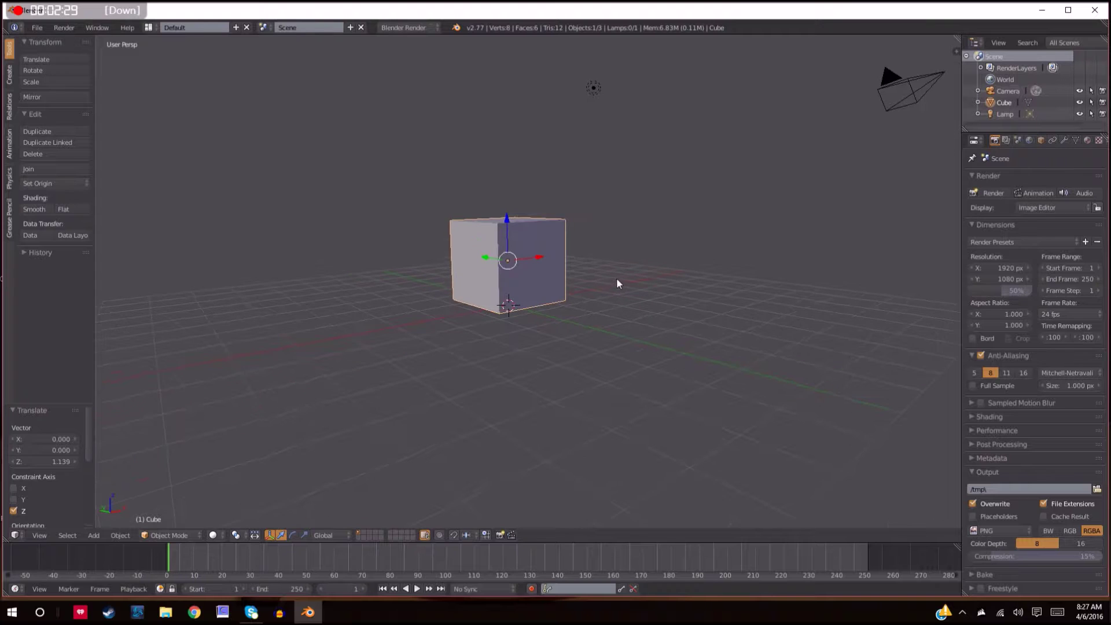
key("Tab")
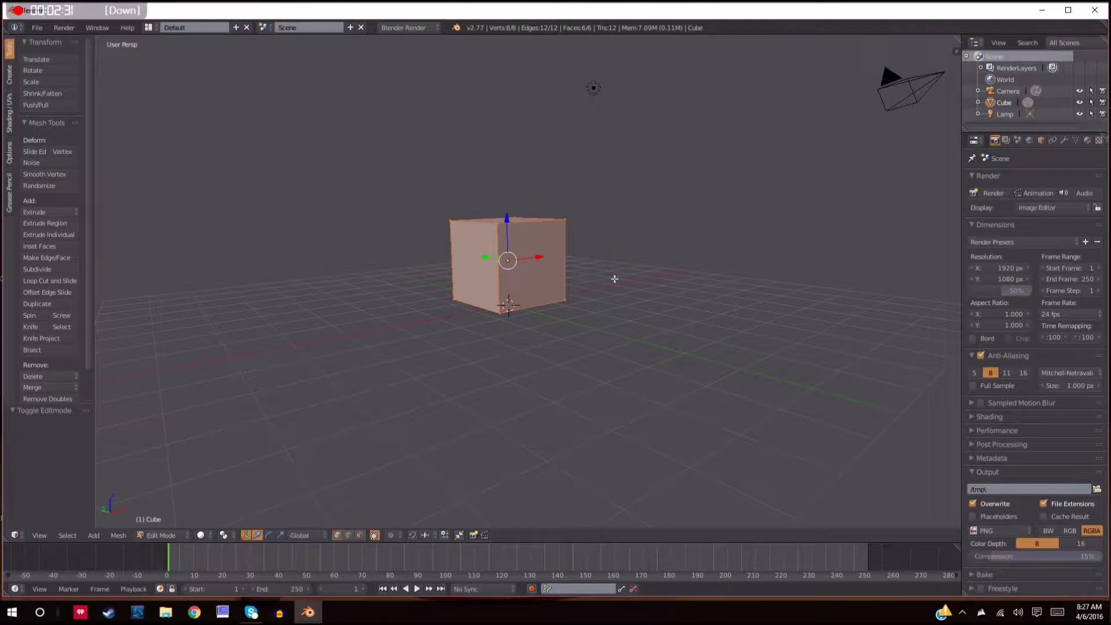
middle_click_drag(691, 291, 651, 299)
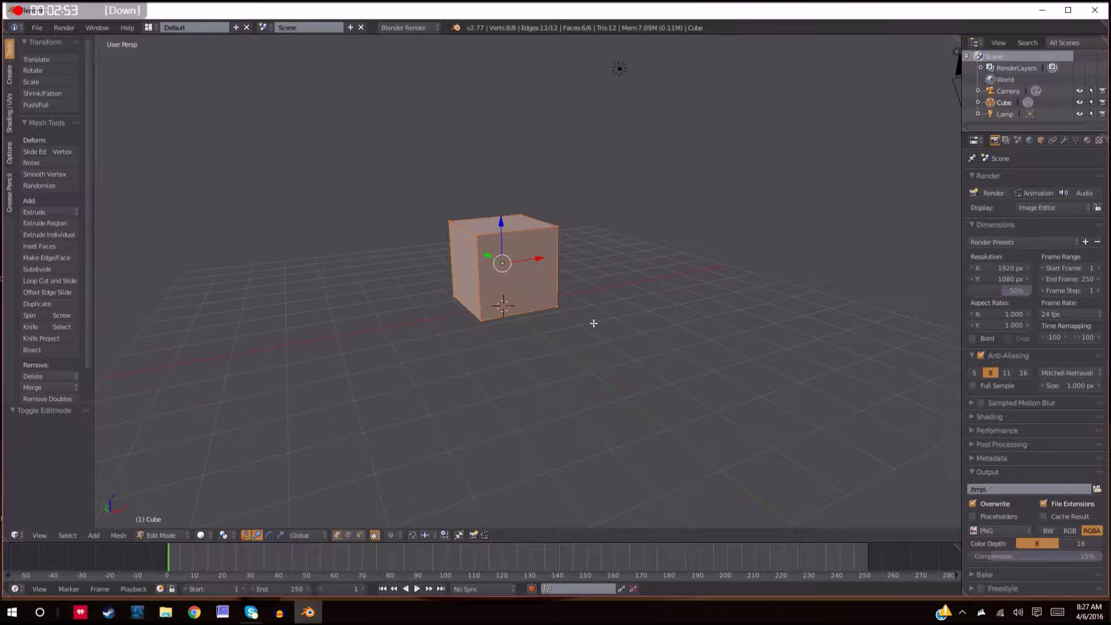
key("a")
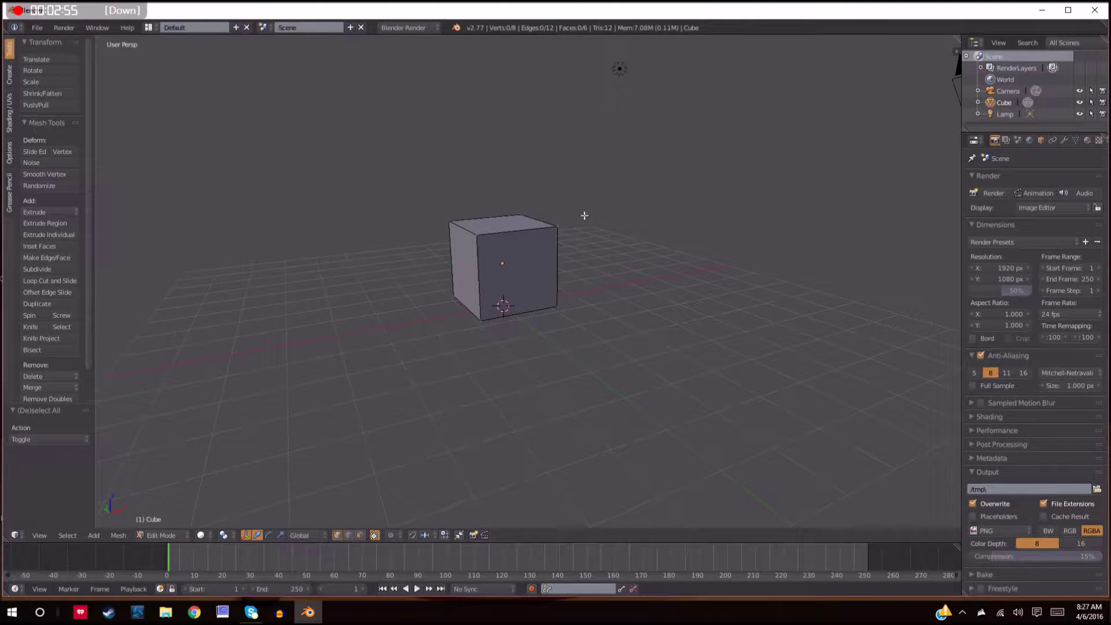
Switch to face selection and select the cube's top face.
left_click(359, 535)
left_click(360, 535)
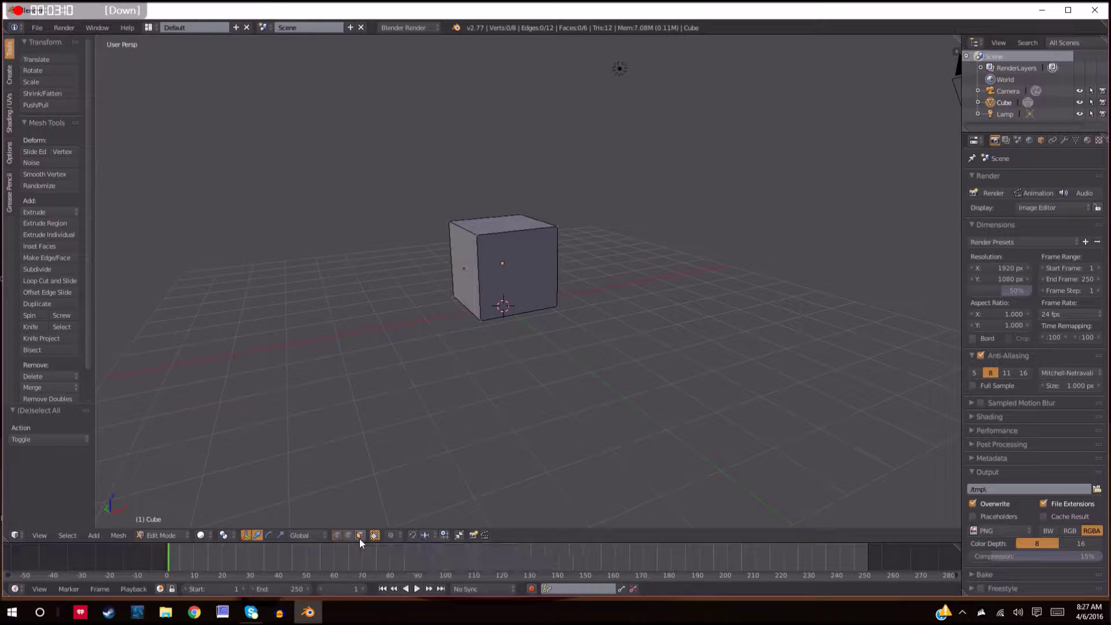
right_click(511, 221)
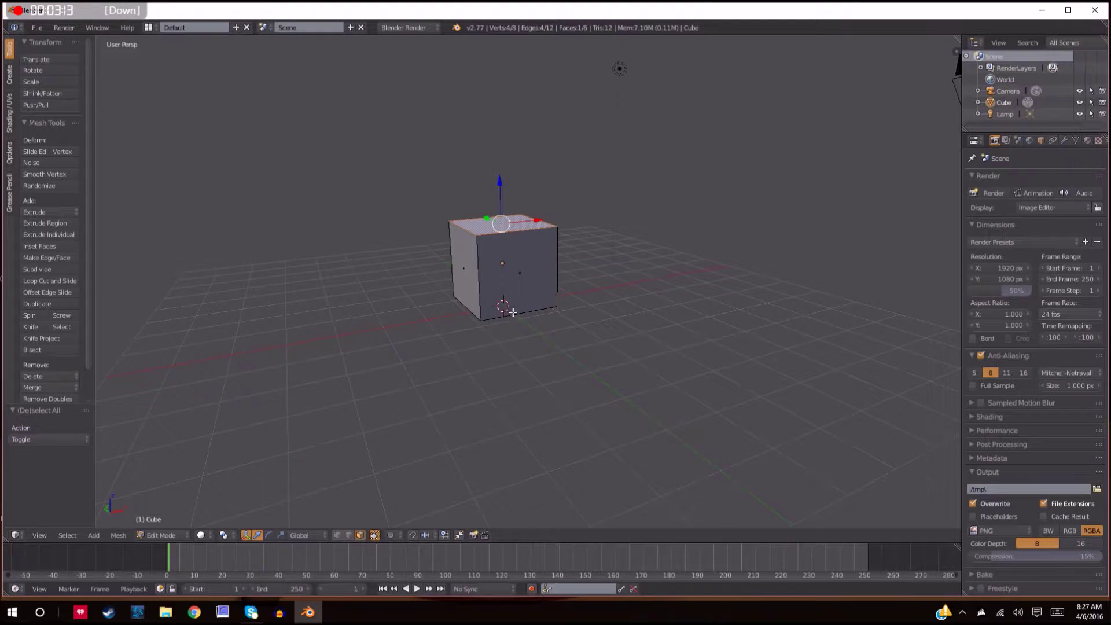
Switch to edge selection, clear the face selection and select one edge of the cube's top face.
scroll(513, 313, "up", 2)
middle_click_drag(610, 285, 611, 323)
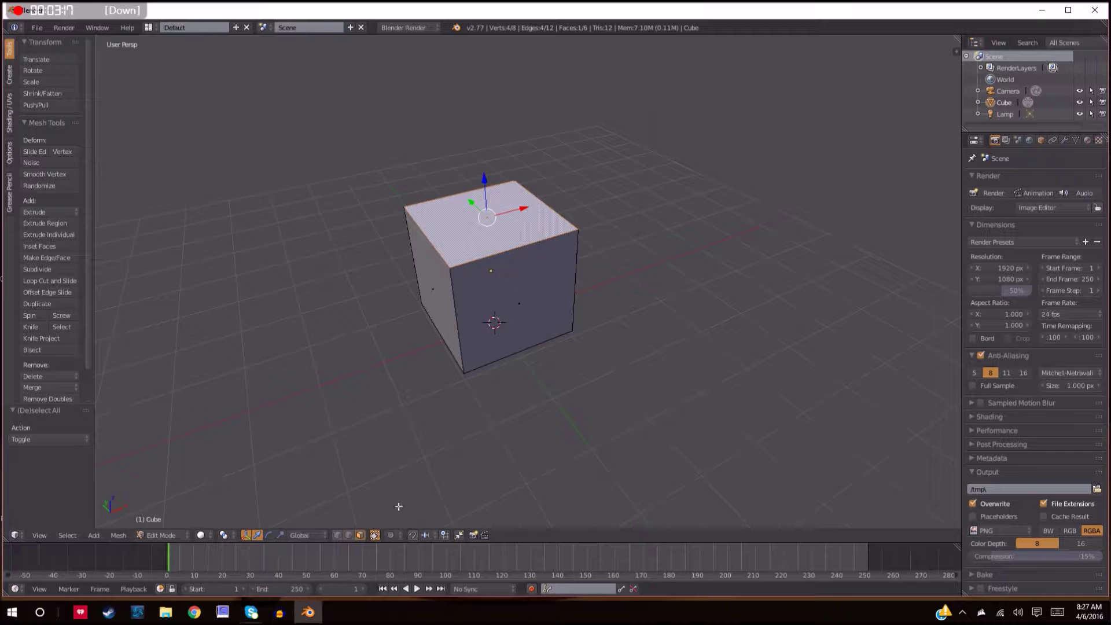
left_click(348, 535)
key("a")
right_click(439, 229)
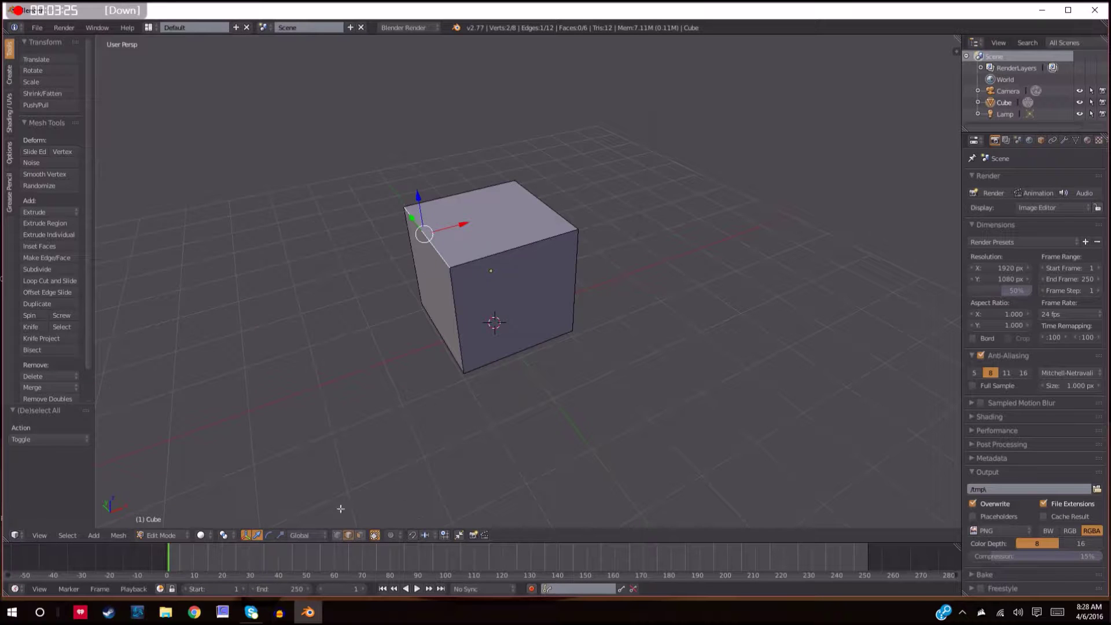
In vertex selection mode, select the nearest top corner vertex of the cube and deselect it again.
key("a")
right_click(460, 271)
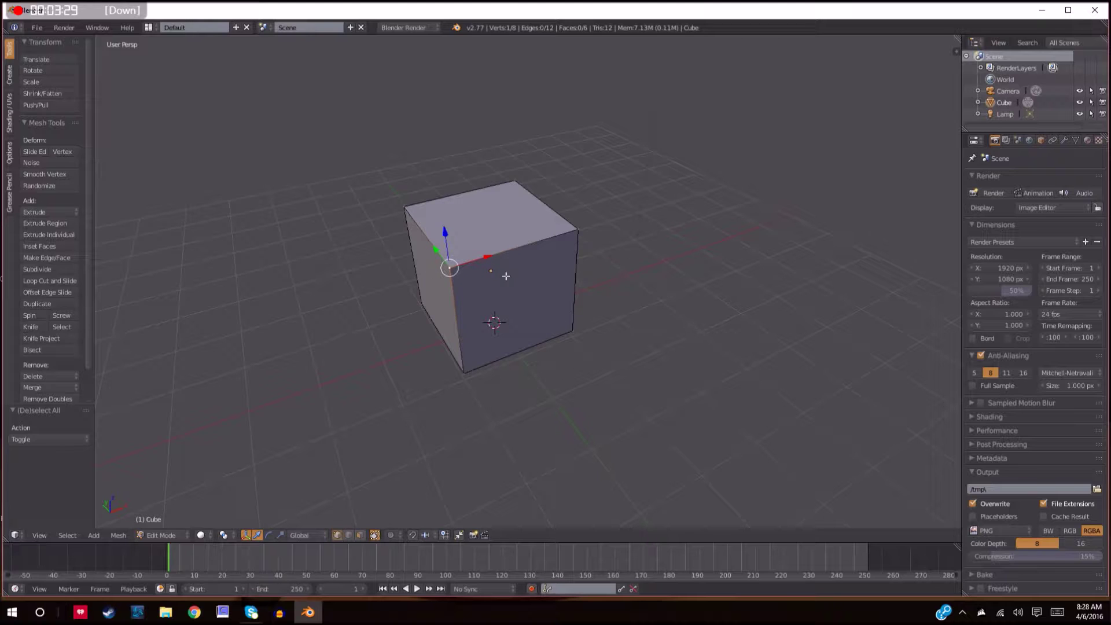
key("a")
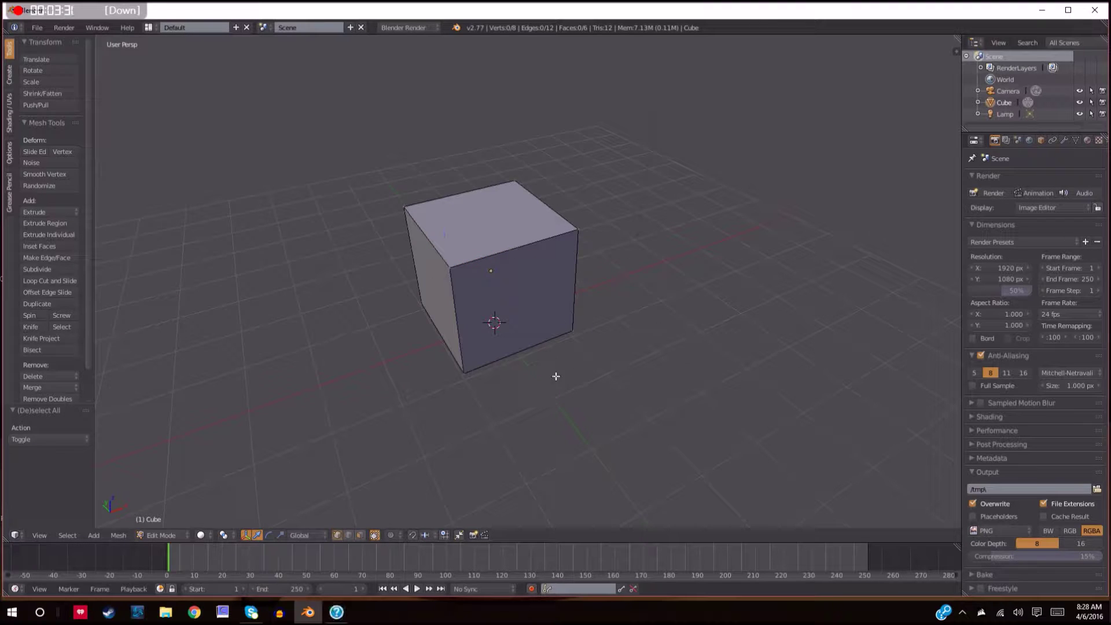
Return to face selection and select the cube's top face for editing.
left_click(358, 536)
right_click(480, 230)
middle_click_drag(581, 363, 547, 334)
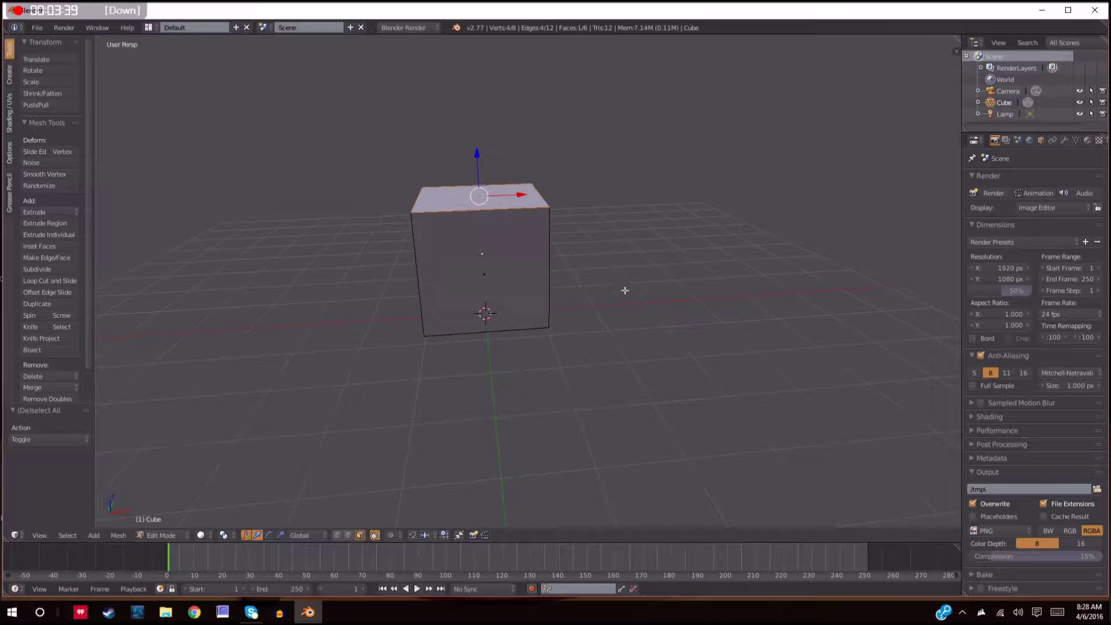
scroll(583, 271, "down", 2)
mouse_move(571, 283)
middle_mouse_down()
mouse_move(560, 293)
mouse_move(591, 286)
middle_mouse_up()
scroll(561, 293, "up", 3)
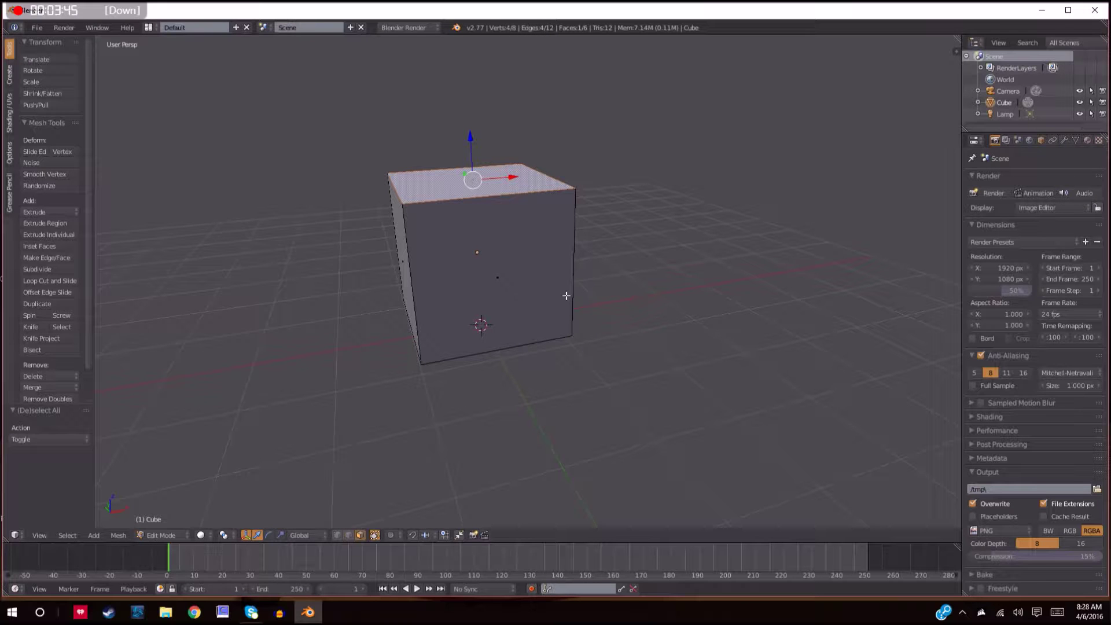
middle_click_drag(655, 271, 625, 305)
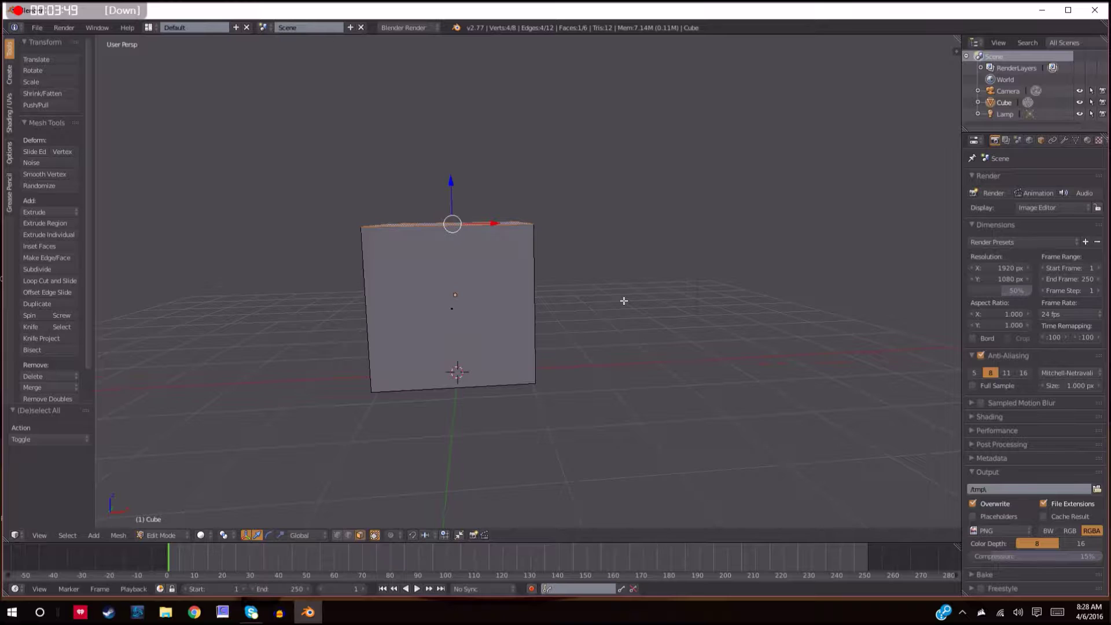
scroll(624, 300, "down", 3)
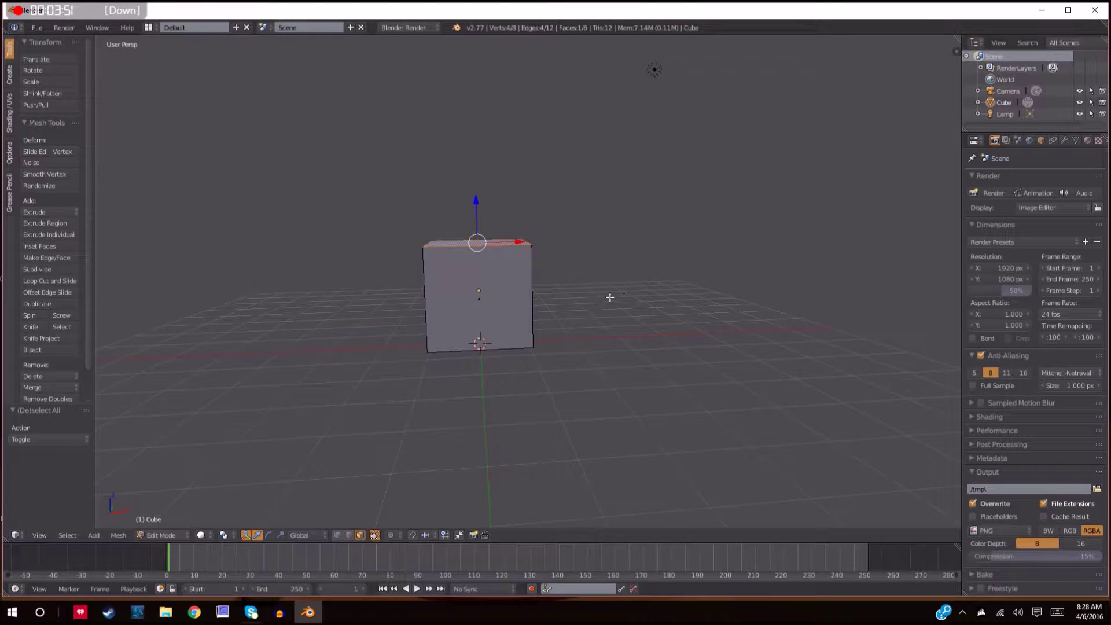
Try sliding the cube's top face about 1.96 units along X and undo the move.
left_click_drag(478, 203, 689, 289)
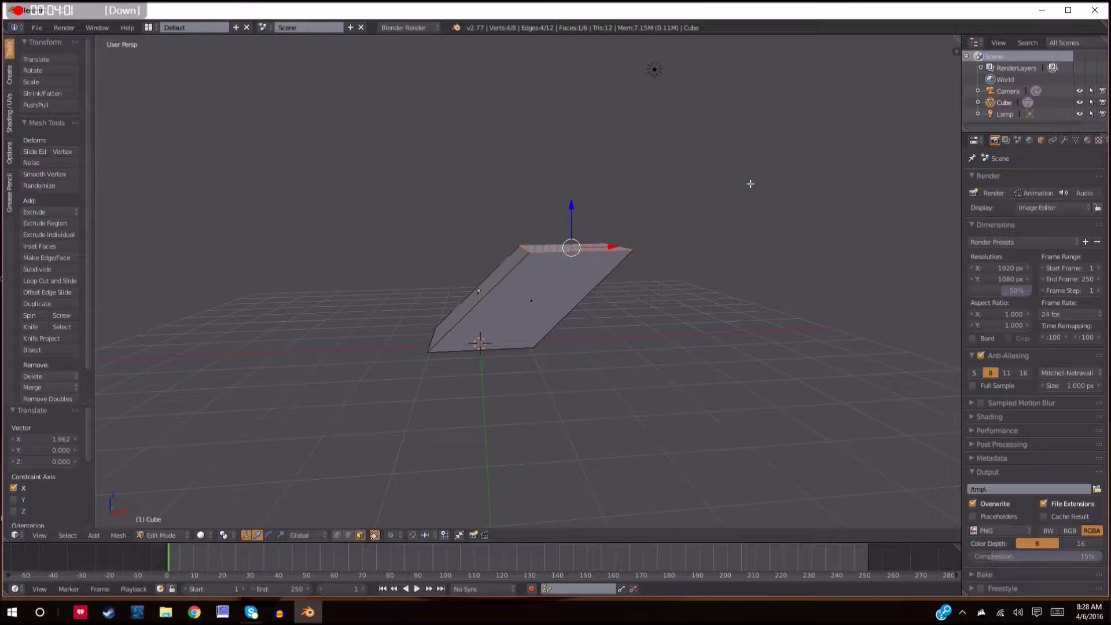
key("ctrl+z")
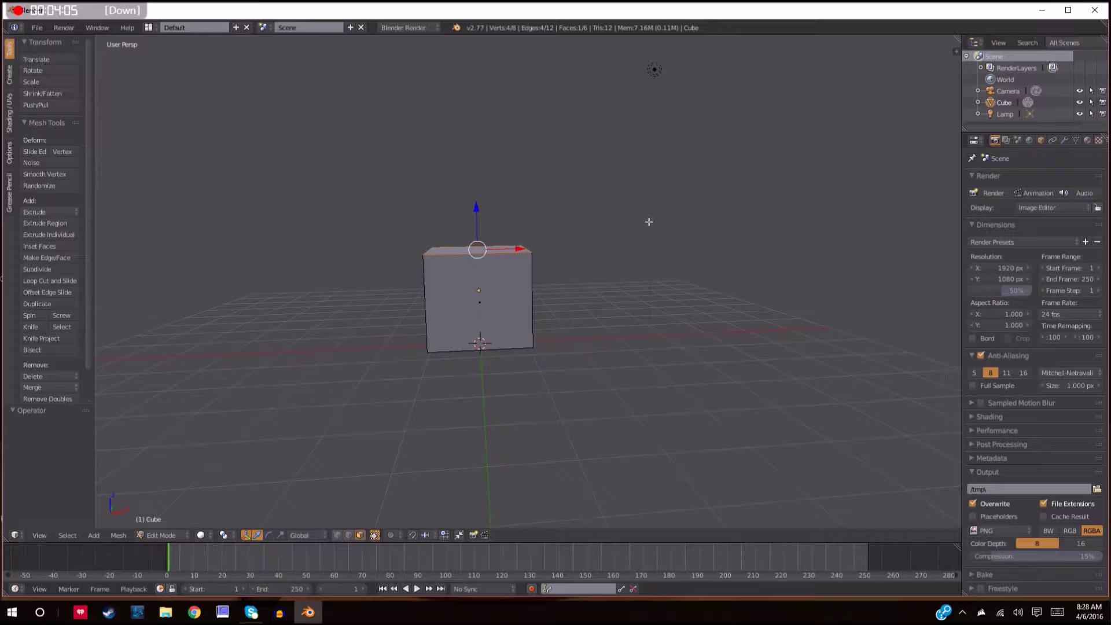
middle_click_drag(588, 293, 588, 319)
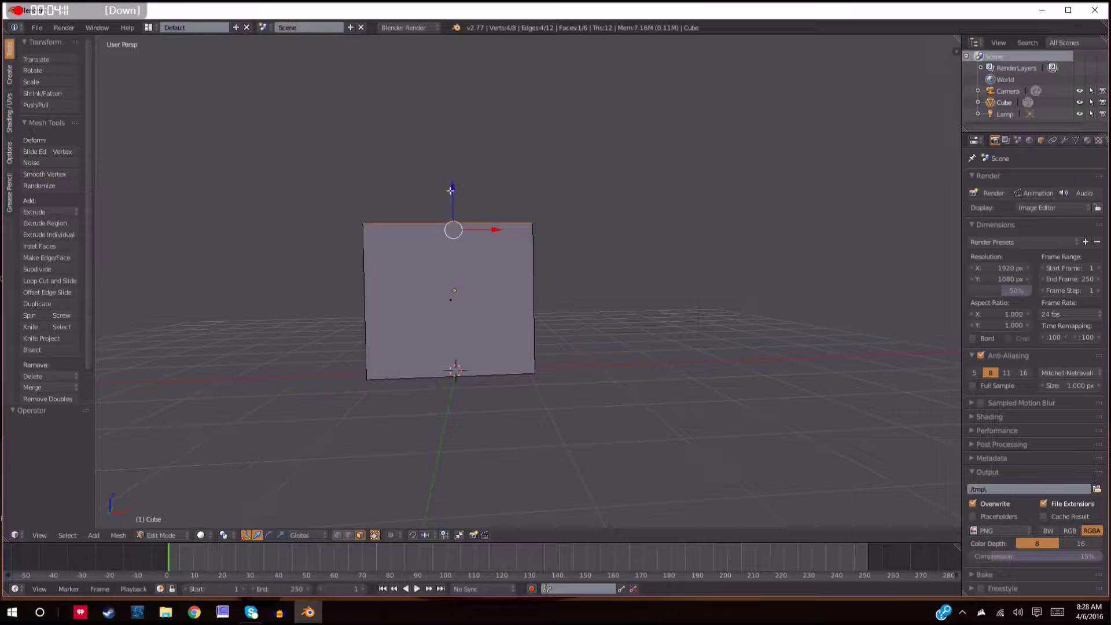
key("g")
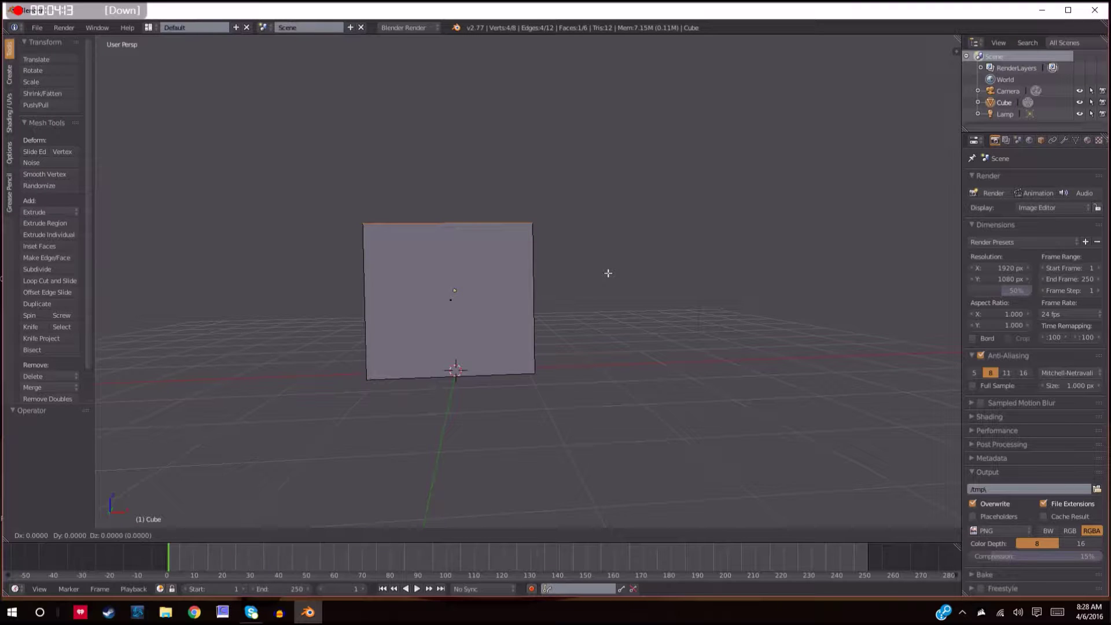
key("z")
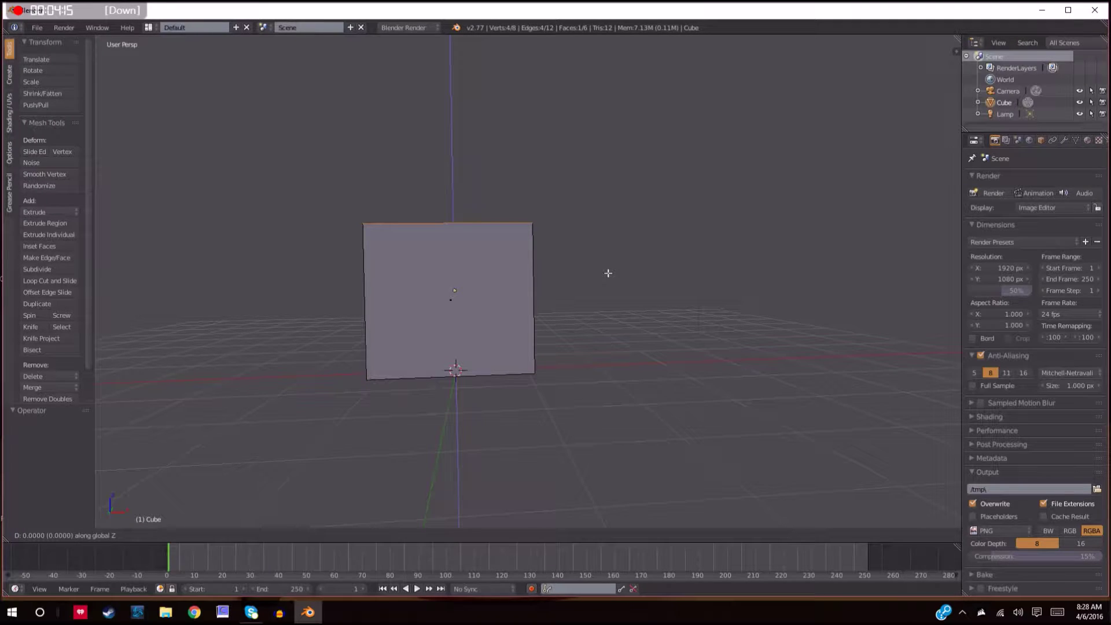
right_click(582, 295)
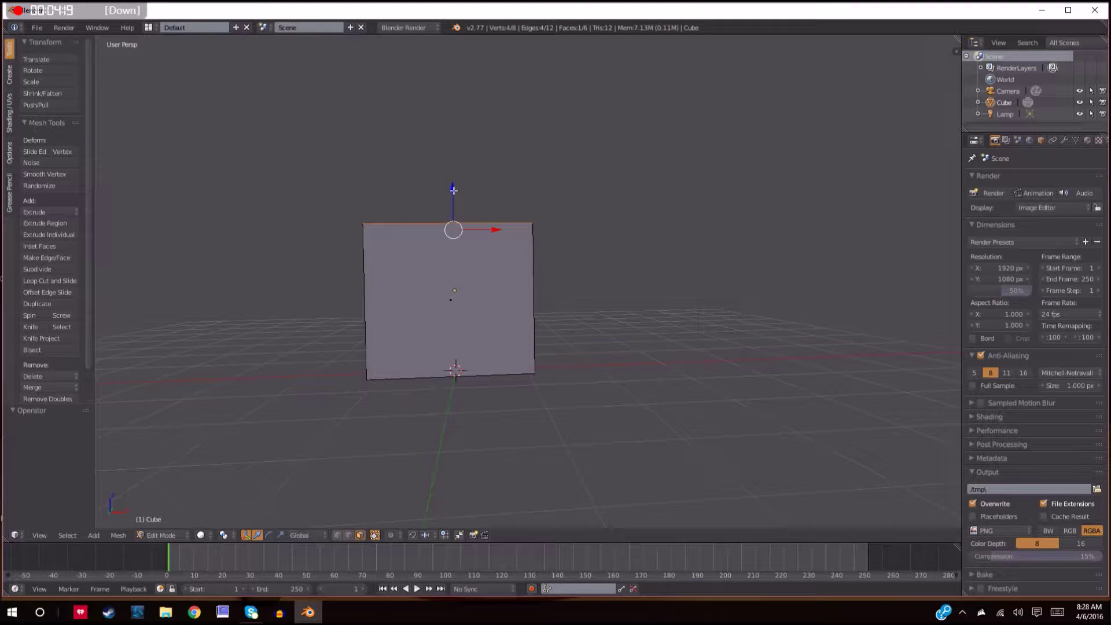
Lower the cube's top face along the Z axis to flatten the cube into a thin slab.
left_click_drag(453, 190, 359, 334)
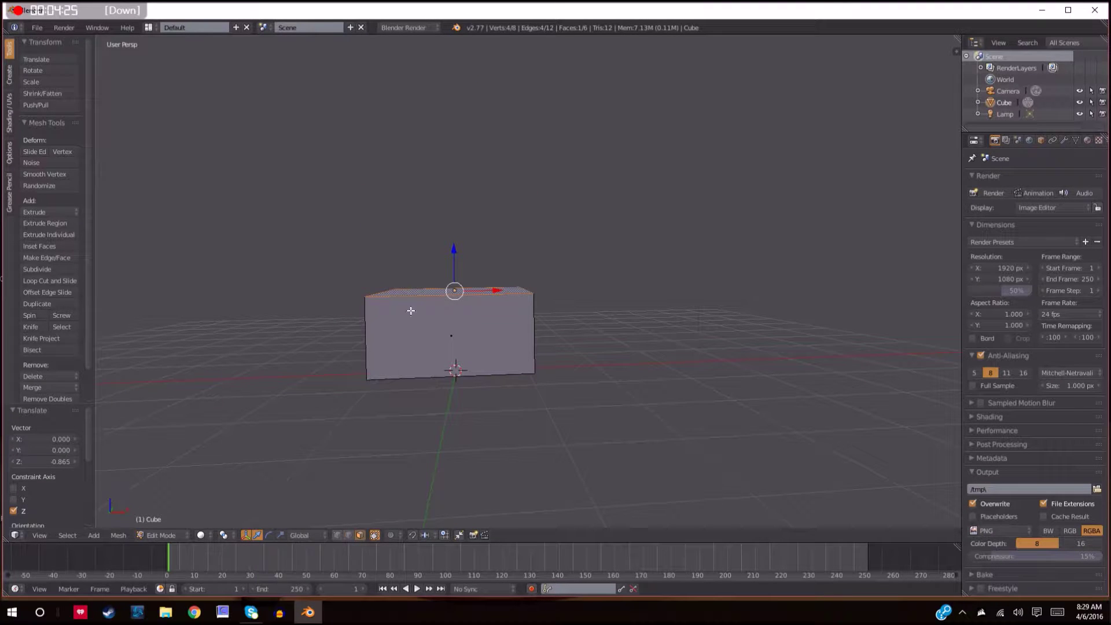
left_click_drag(454, 253, 566, 312)
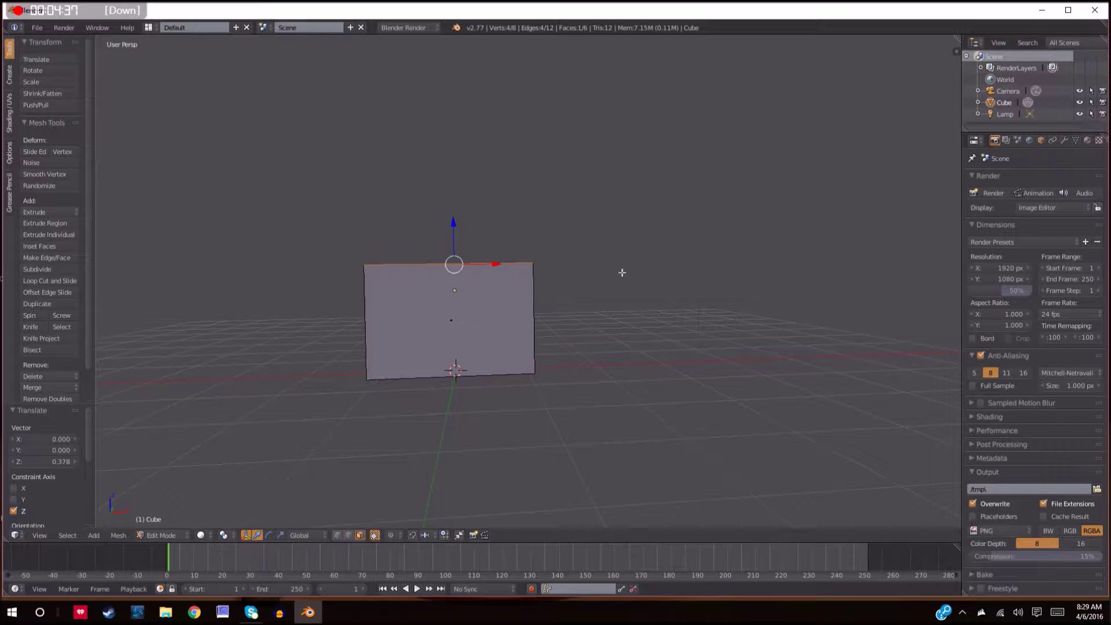
key("g")
key("z")
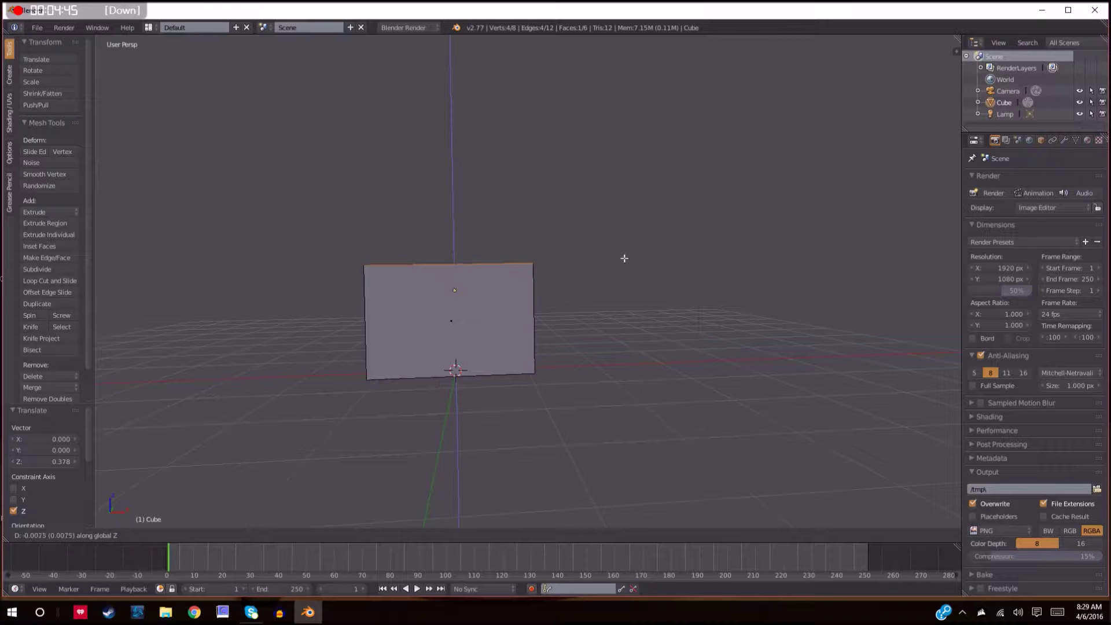
left_click(651, 366)
Select only the slab's narrow side face on the positive X end and move it about 2.89 units along X.
middle_click_drag(653, 366, 599, 380)
key("a")
right_click(515, 354)
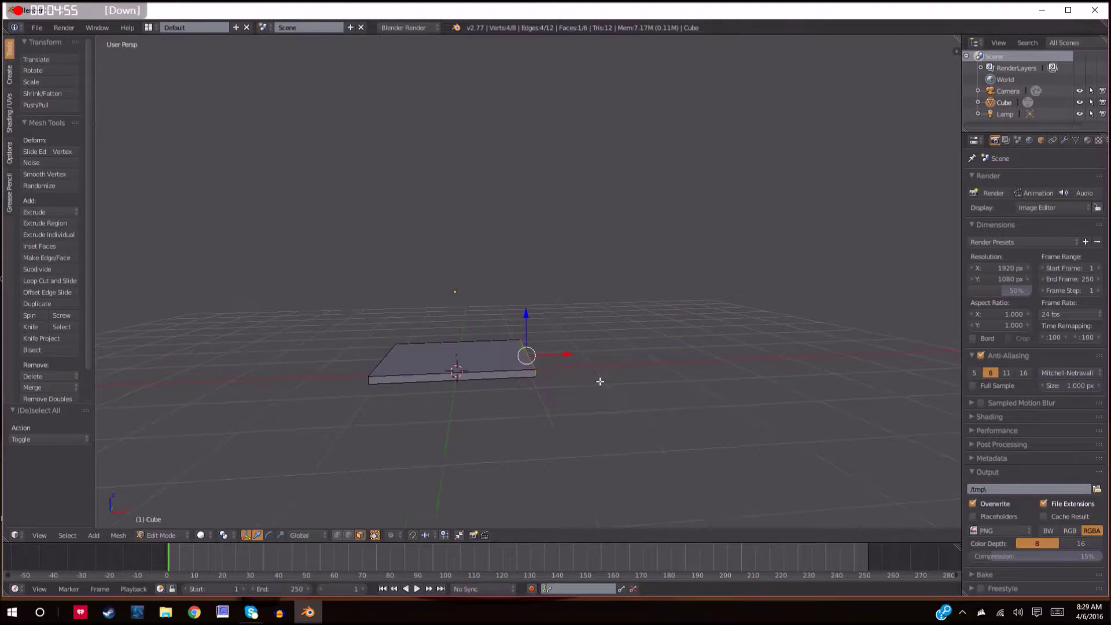
key("g")
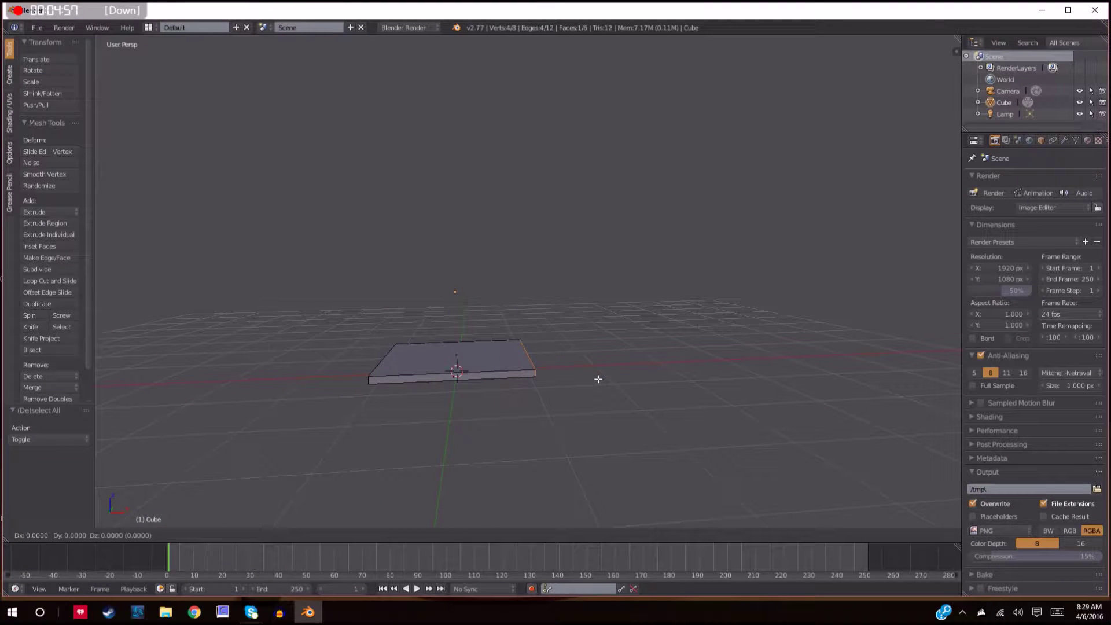
key("x")
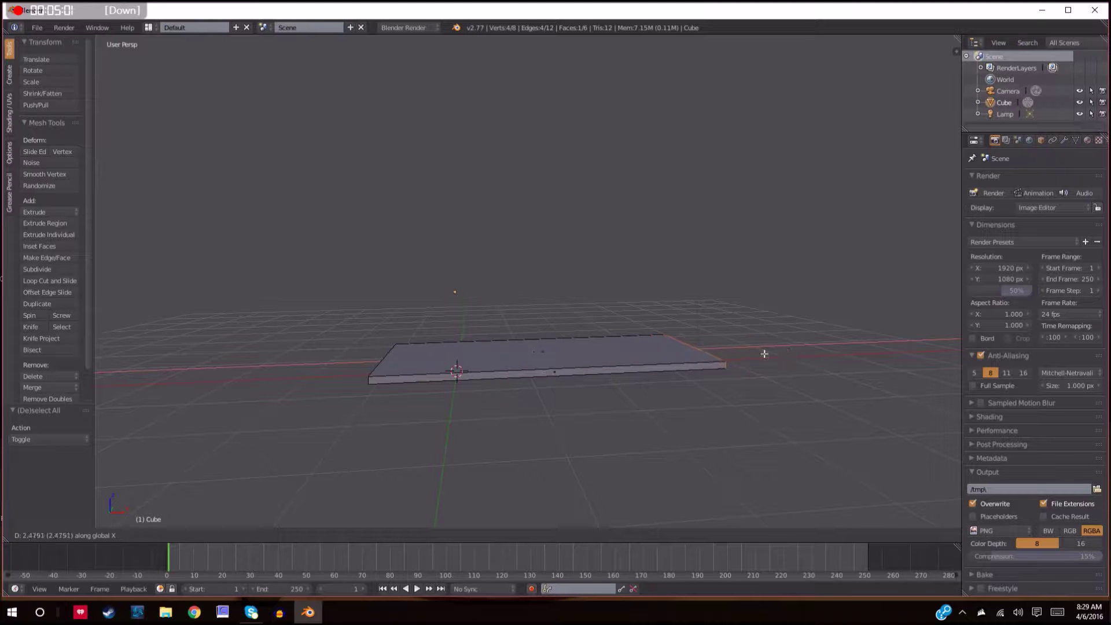
left_click(786, 350)
In edge selection mode, select one long top edge of the slab and raise it about 2.05 units along Z.
middle_click_drag(781, 373, 735, 376)
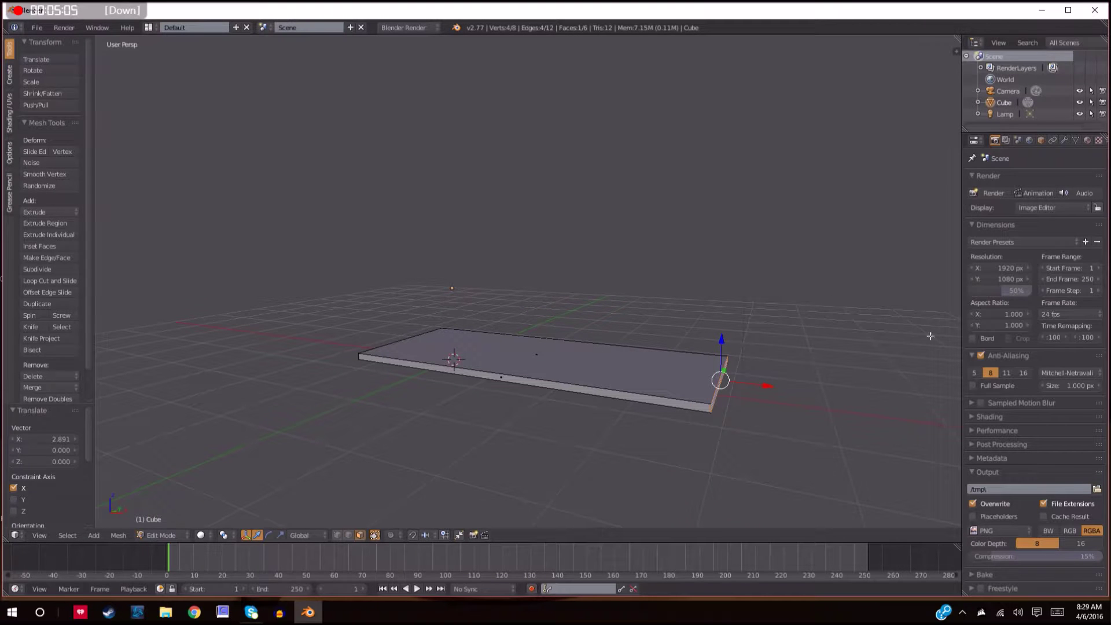
mouse_move(660, 372)
middle_mouse_down()
mouse_move(713, 353)
mouse_move(555, 380)
mouse_move(719, 377)
mouse_move(681, 369)
mouse_move(690, 366)
mouse_move(533, 373)
middle_mouse_up()
scroll(631, 373, "up", 2)
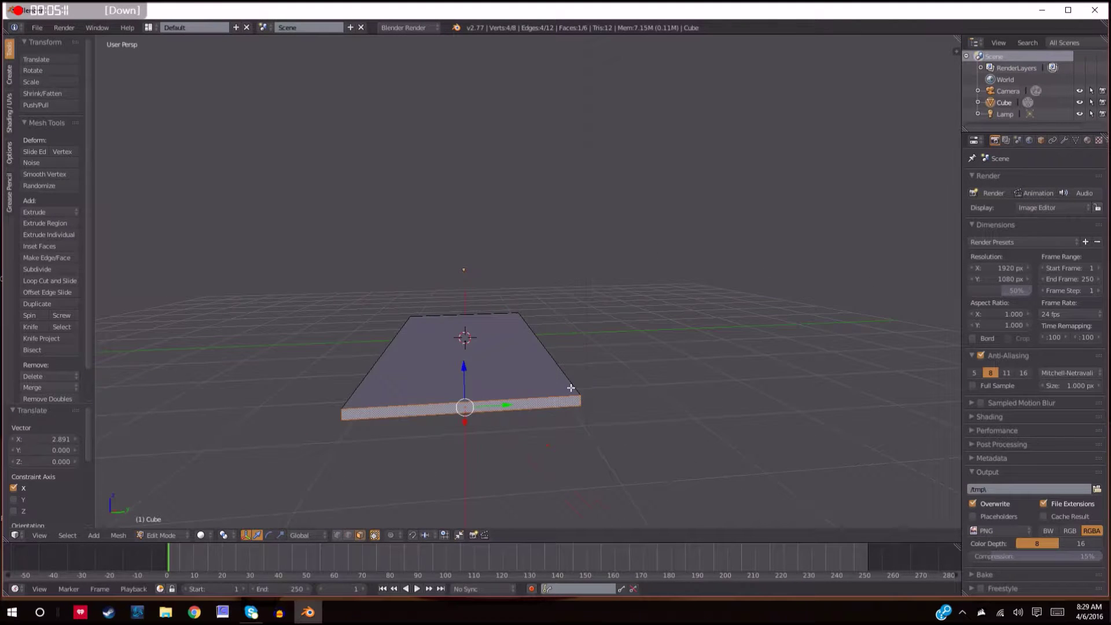
key("z")
key("z")
key("a")
left_click(348, 535)
right_click(547, 350)
middle_click_drag(578, 410, 672, 417)
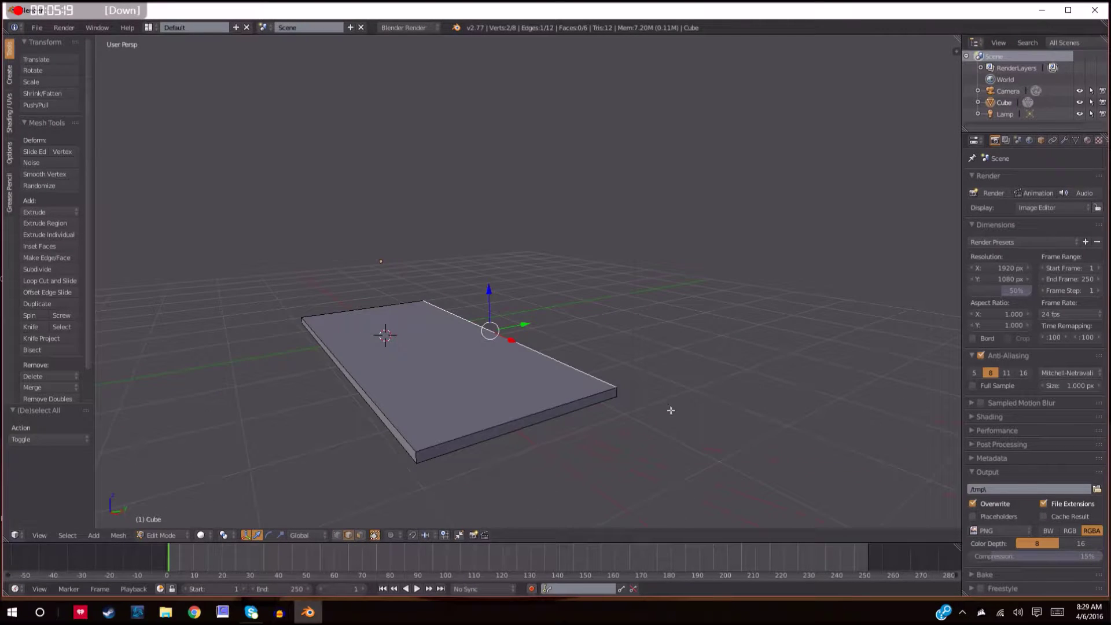
key("g")
key("z")
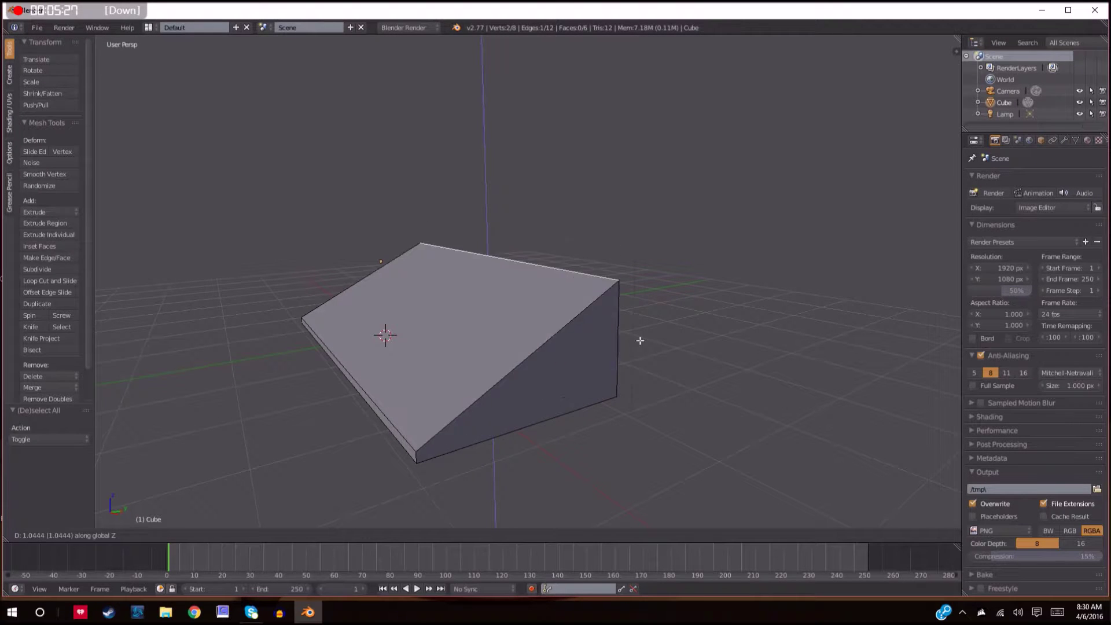
left_click(633, 258)
Clear the edge selection on the wedge and return to Object Mode.
middle_click_drag(634, 367, 562, 370)
scroll(703, 375, "down", 5)
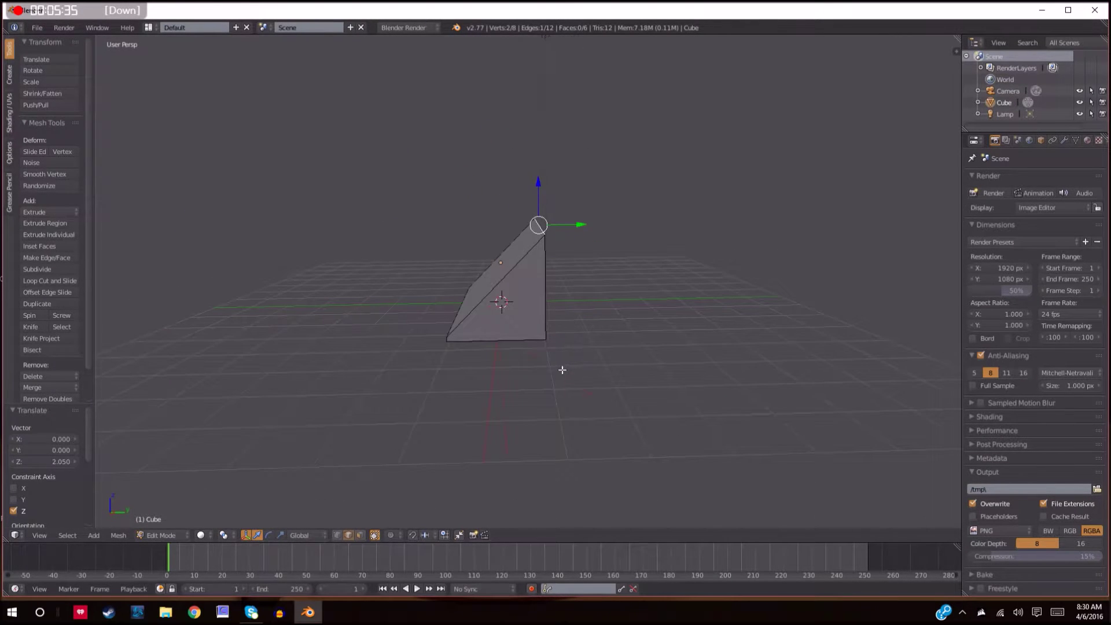
key("a")
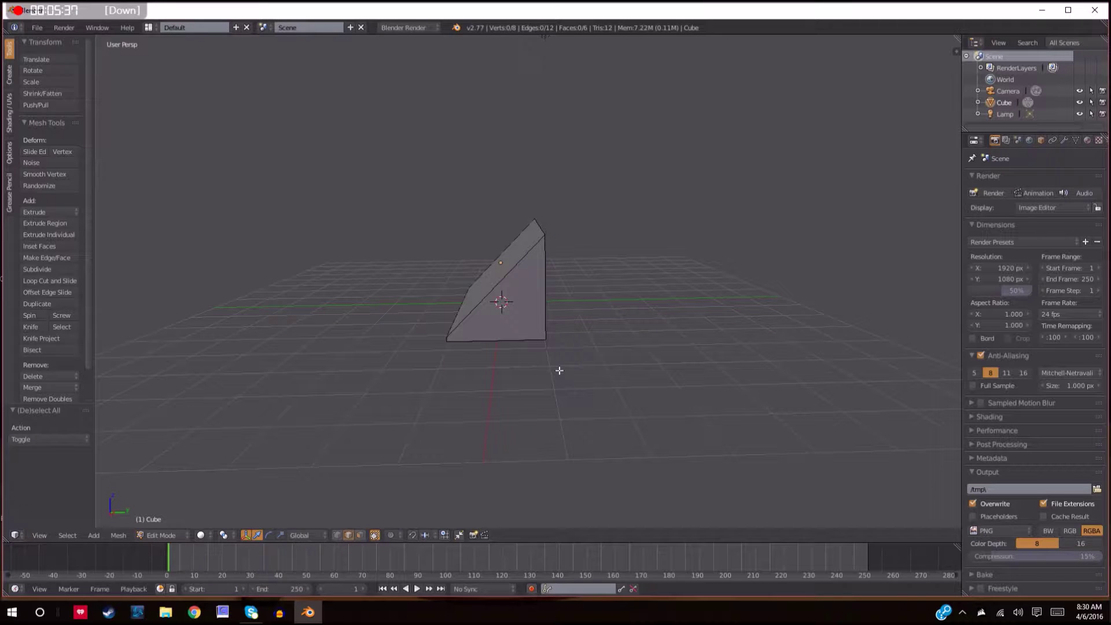
key("Tab")
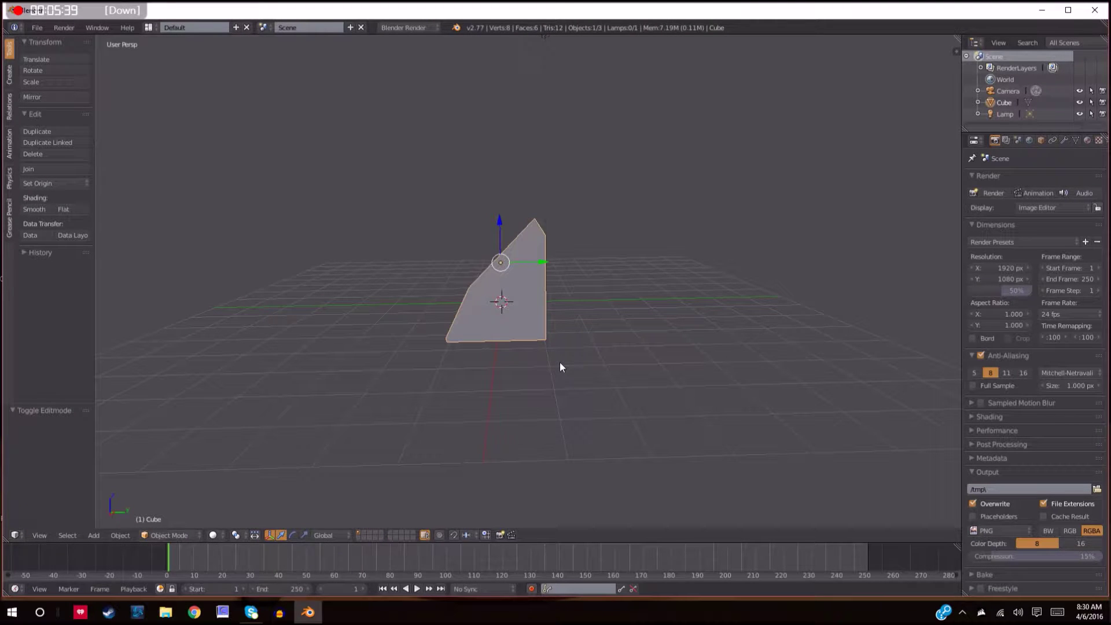
Duplicate the wedge and leave the copy in the same place as the original.
key("shift+d")
left_click(560, 363)
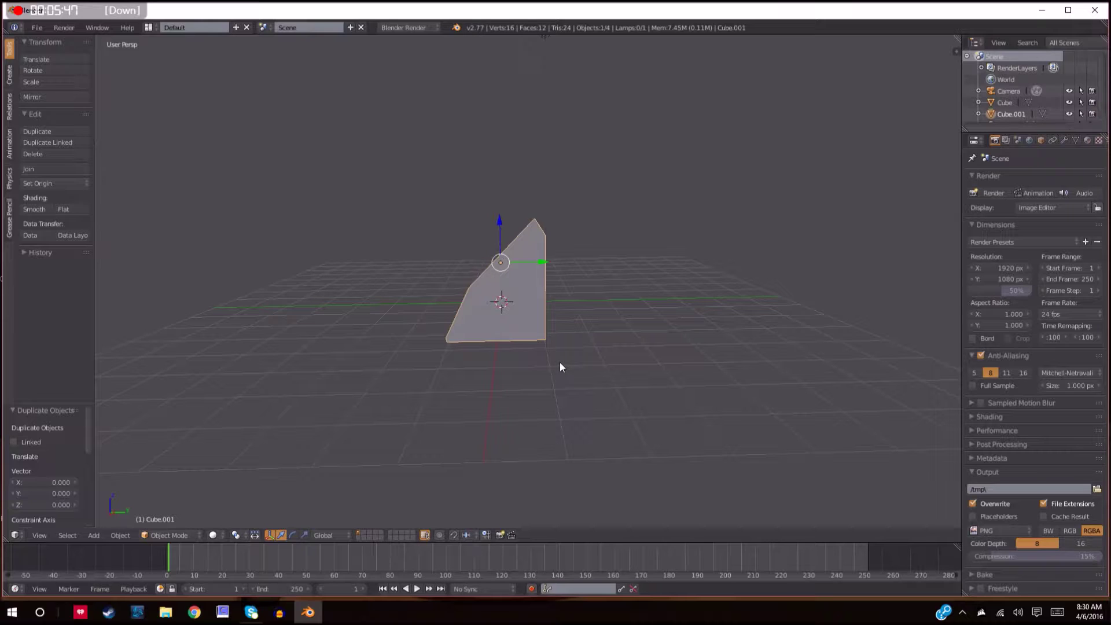
scroll(1000, 110, "down", 1)
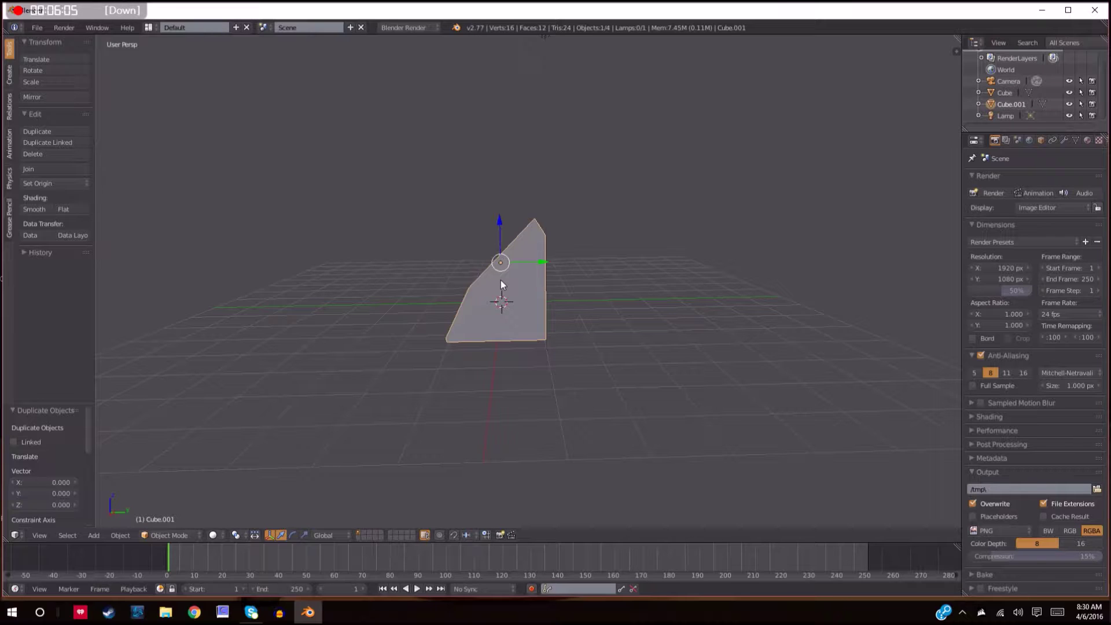
key("g")
key("z")
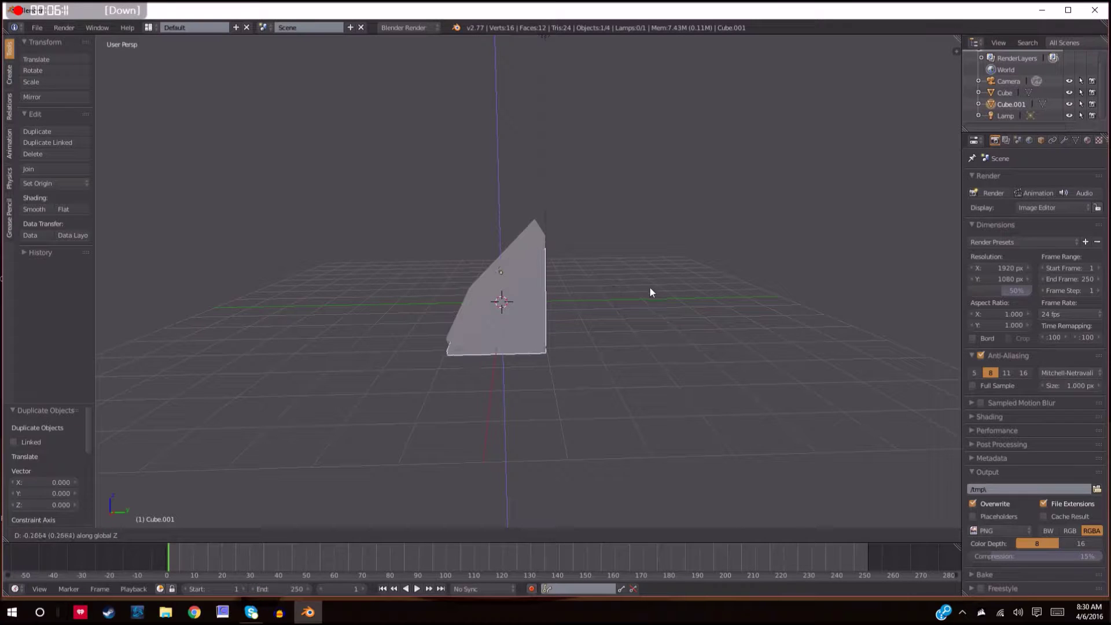
left_click(628, 274)
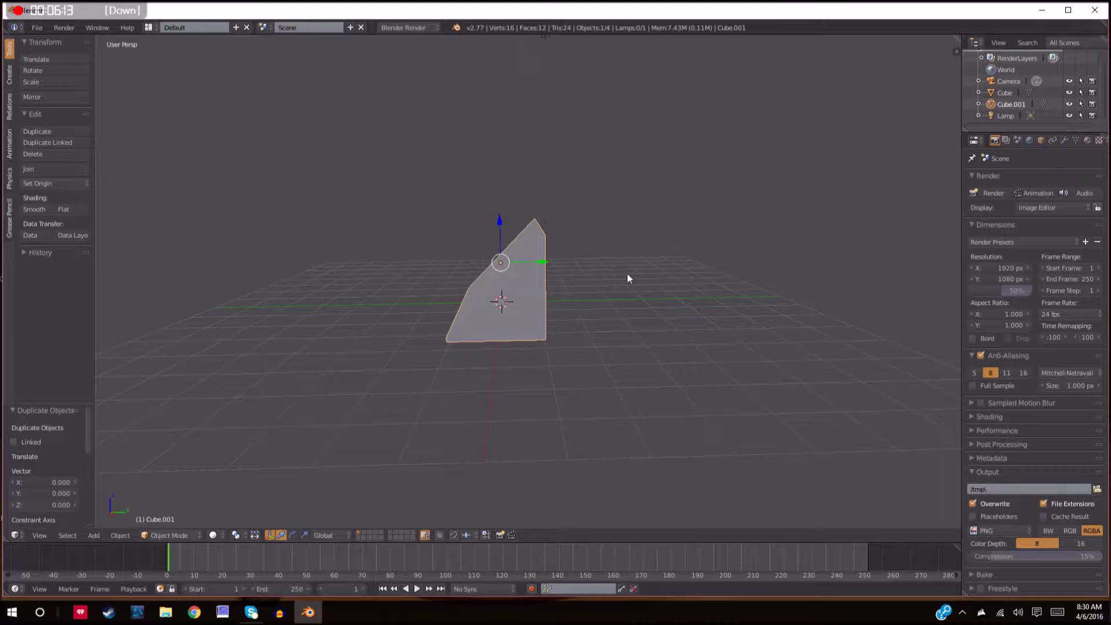
Try rotating the duplicate wedge freehand about the Z axis and undo the rotation.
key("r")
key("z")
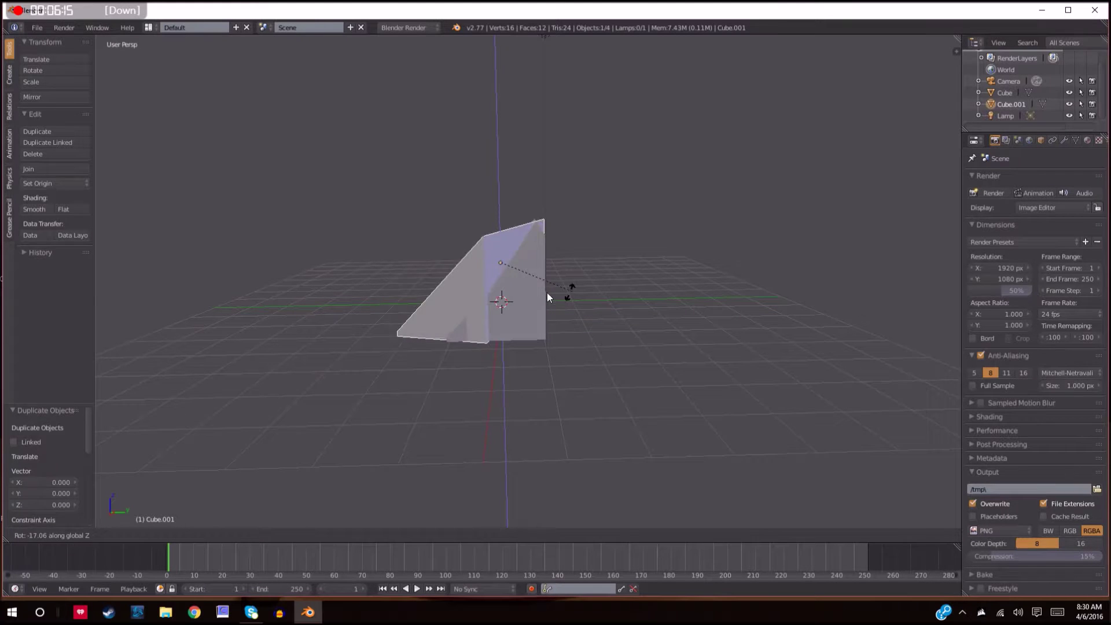
left_click(434, 263)
middle_click_drag(453, 312, 683, 330)
key("ctrl+z")
Try to rotate the duplicate wedge 199 degrees about the Z axis.
key("r")
key("z")
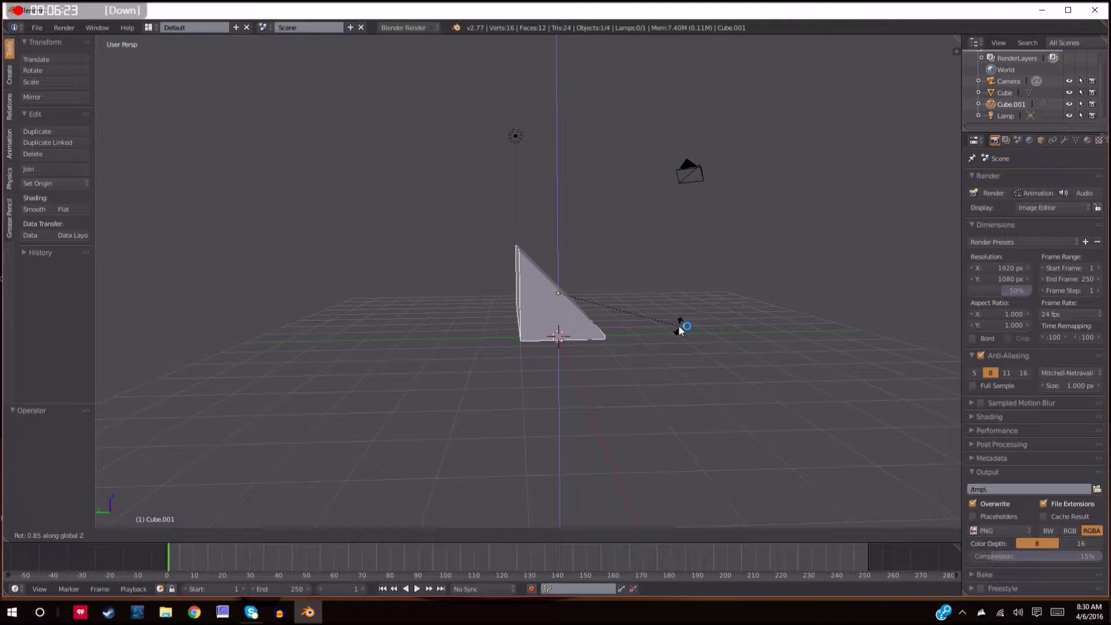
type("190")
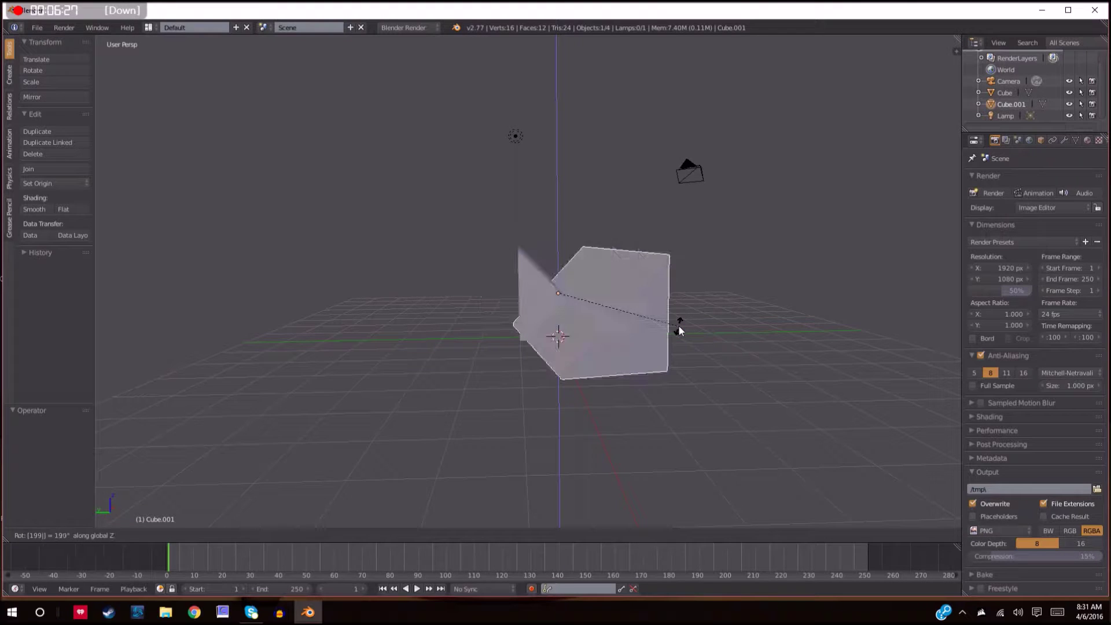
key("Return")
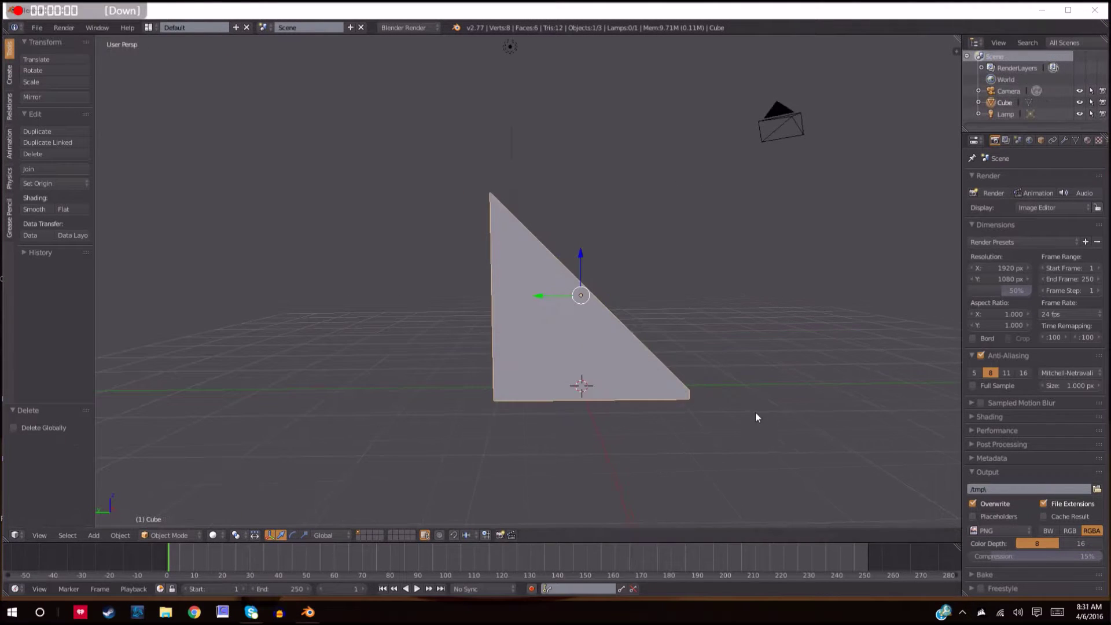
Duplicate the wedge in place and rotate the copy 190 degrees about the Z axis.
middle_click_drag(696, 401, 690, 421)
scroll(687, 420, "up", 2)
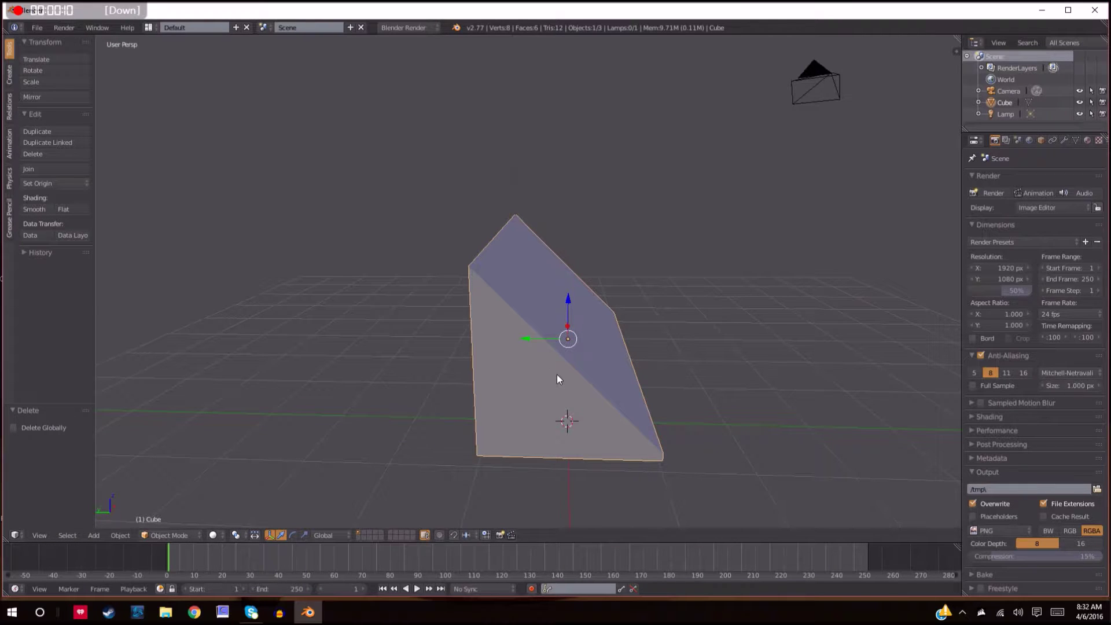
key("shift+d")
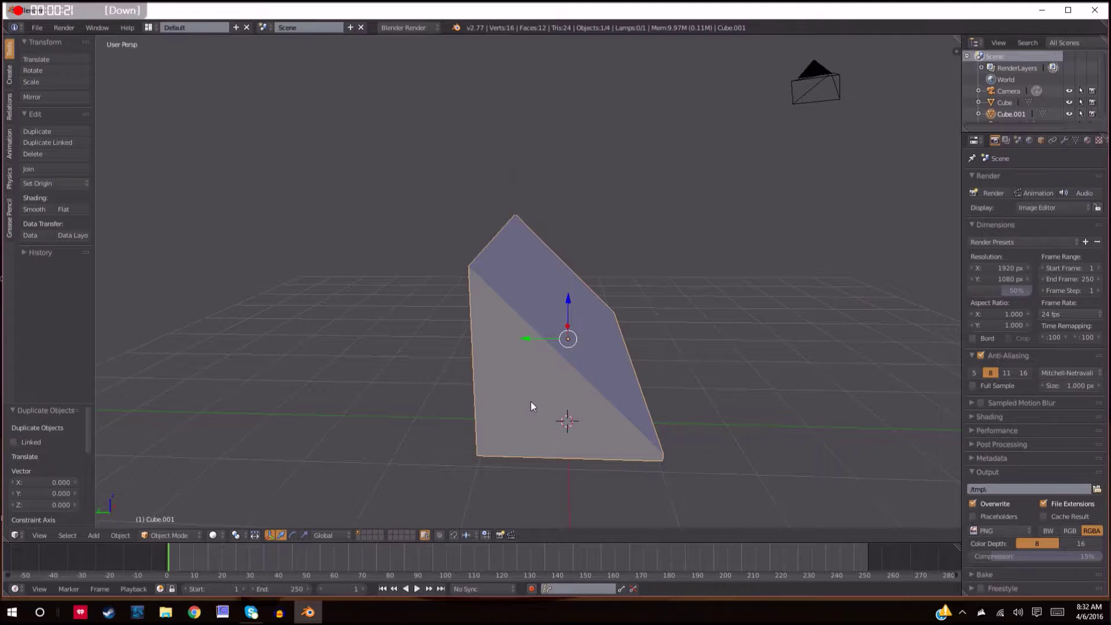
key("r")
type("z")
type("1")
type("90")
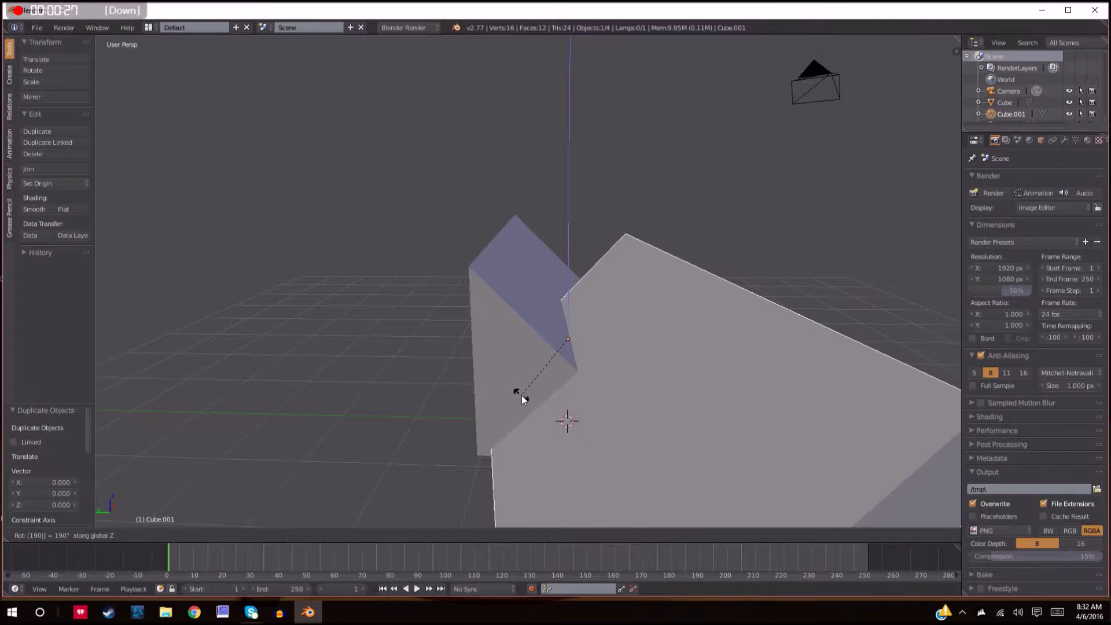
key("Return")
Move the copied wedge about 2.16 units along Y and rotate it about -14 degrees around Z.
scroll(532, 388, "down", 5)
left_click_drag(505, 304, 439, 303)
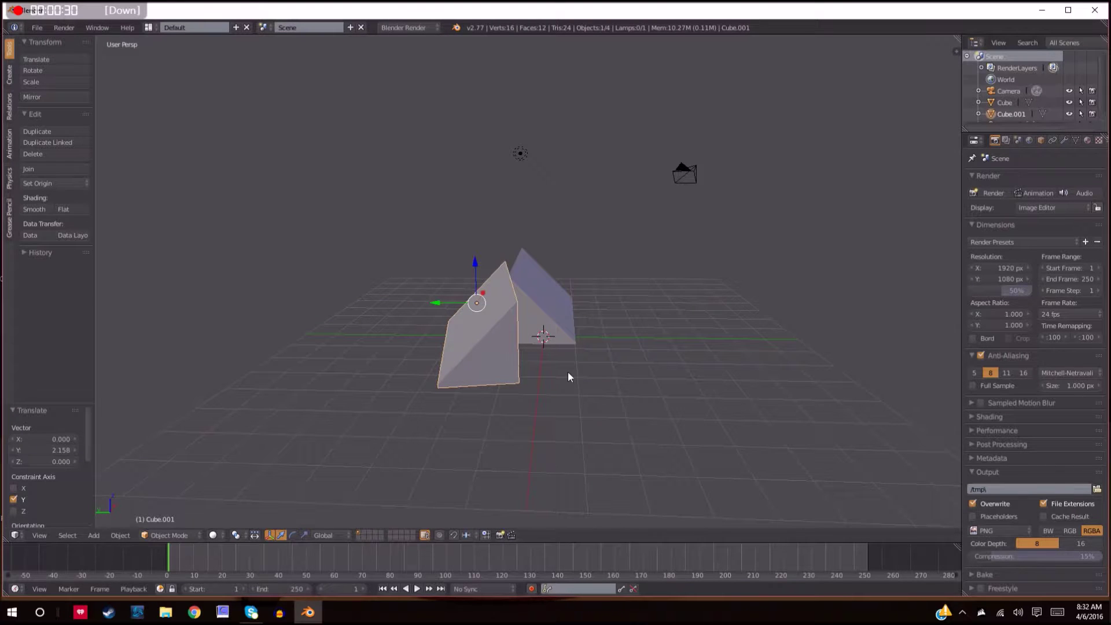
key("r")
key("z")
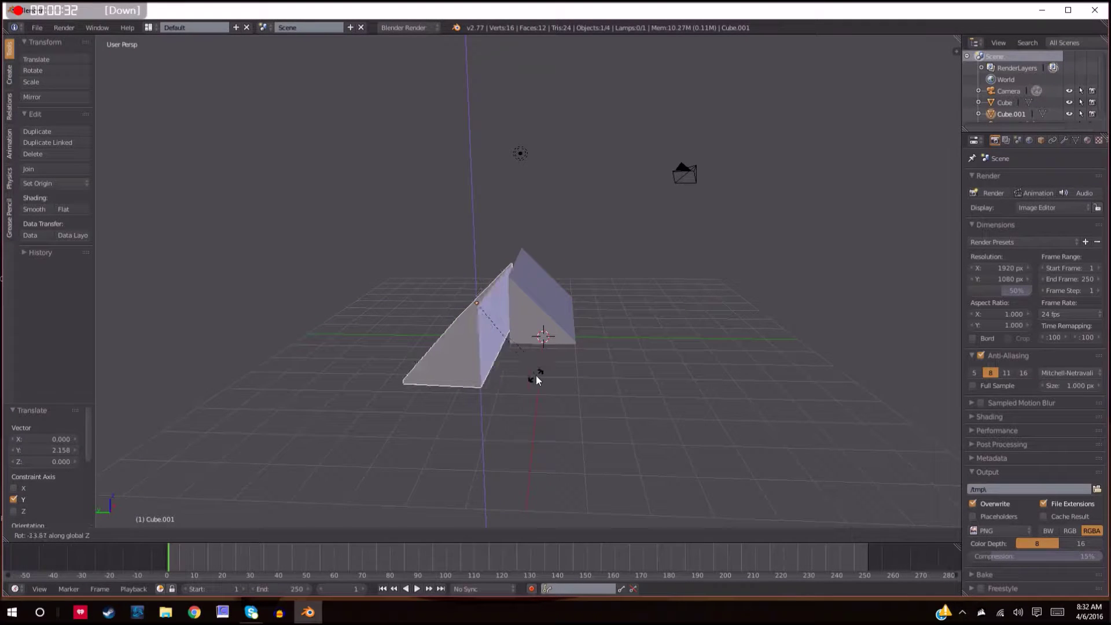
left_click(537, 376)
Move the copied wedge about 2.98 units along X beside the original and rotate it about 3.6 degrees around Z.
middle_click_drag(537, 375, 600, 365)
left_click_drag(554, 307, 473, 295)
scroll(645, 350, "up", 2)
middle_click_drag(648, 353, 565, 343)
scroll(565, 356, "up", 2)
key("r")
key("z")
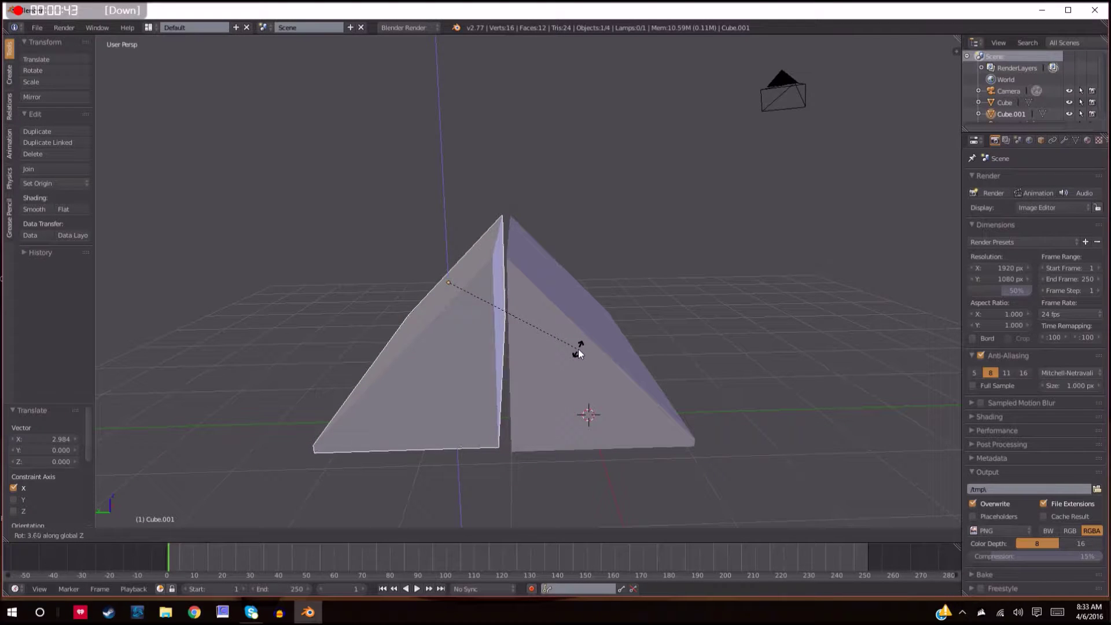
left_click(579, 349)
Nudge the copied wedge slightly along Y and X so its tall back face meets the original and their ends line up.
left_click_drag(418, 285, 426, 297)
middle_click_drag(479, 340, 512, 325)
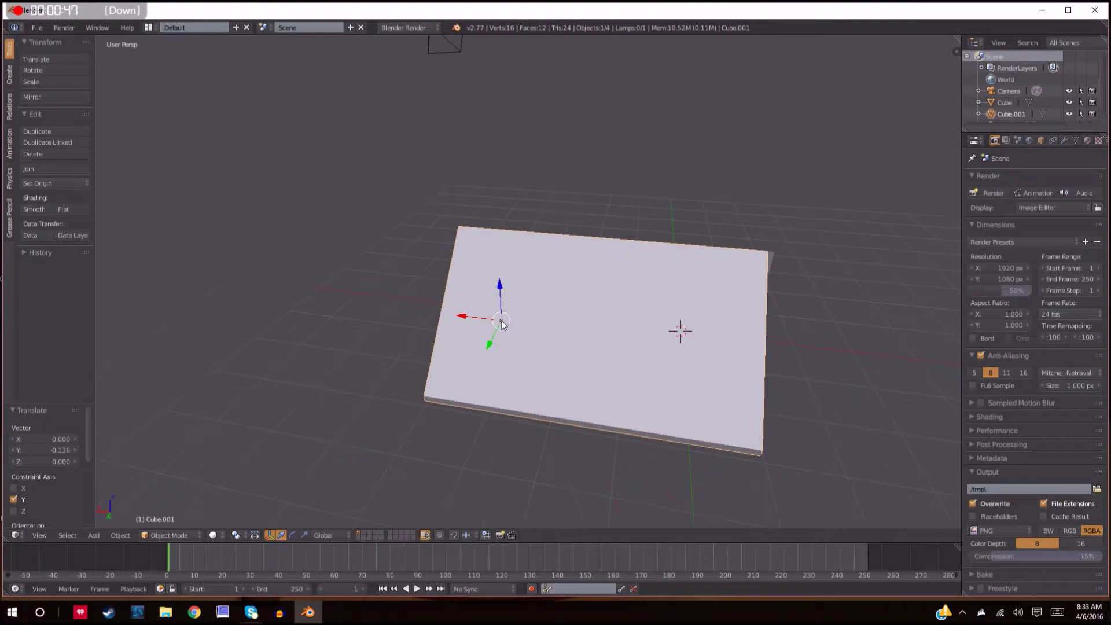
left_click_drag(463, 313, 469, 315)
middle_click_drag(751, 391, 716, 278)
left_click_drag(712, 285, 708, 281)
middle_click_drag(765, 315, 519, 332)
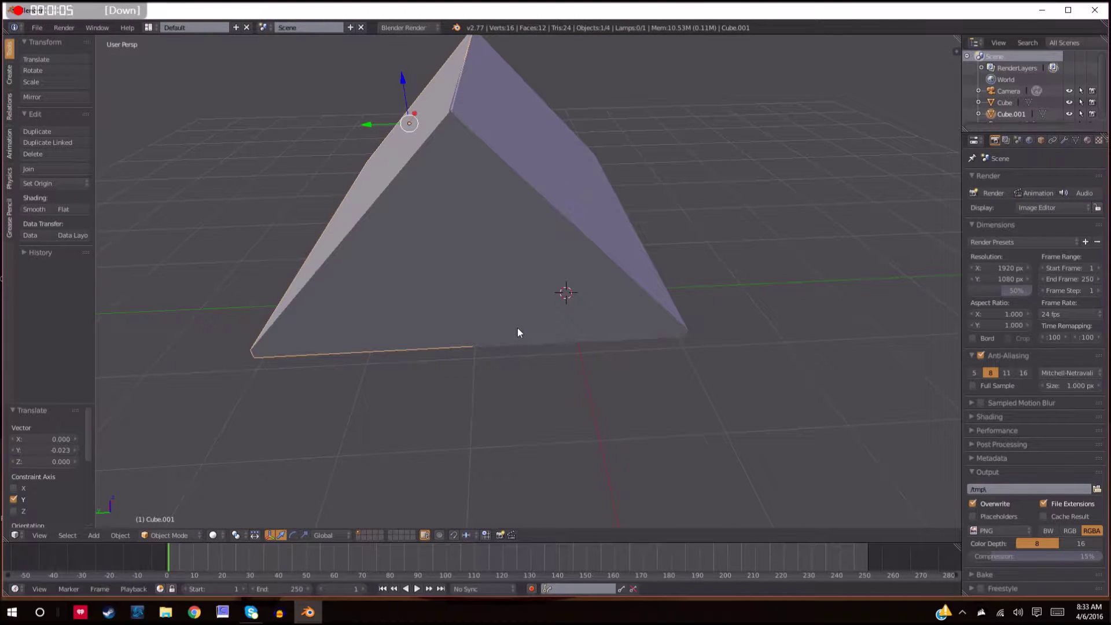
Rotate the copied wedge about -0.12 degrees around Z, and nudge it slightly along Y and about -0.007 along X.
key("r")
key("z")
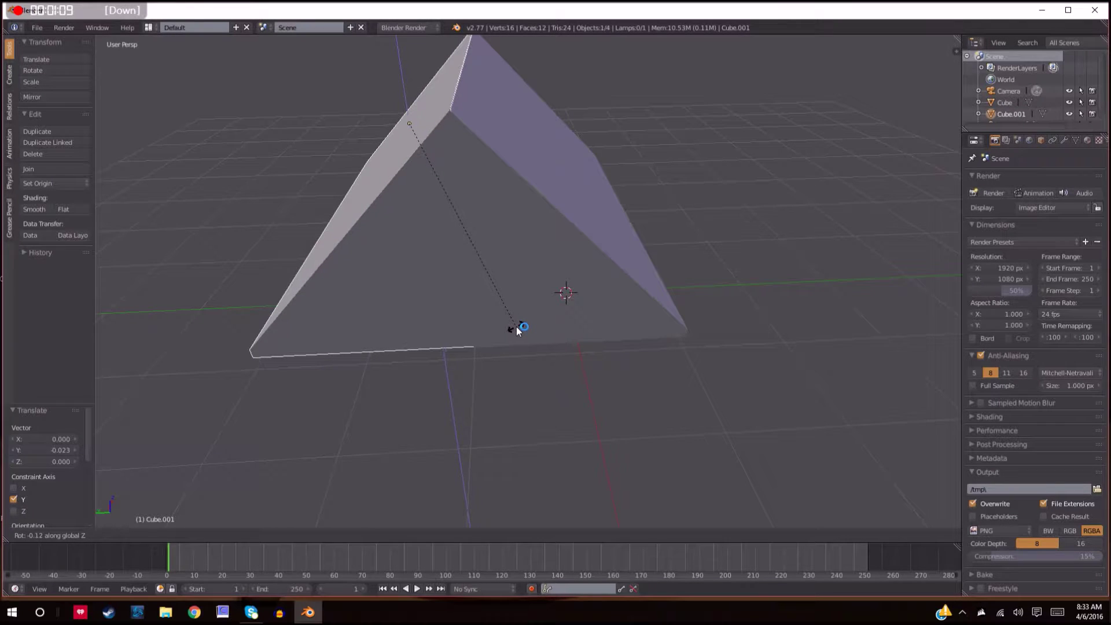
left_click(517, 328)
middle_click_drag(516, 327, 585, 344)
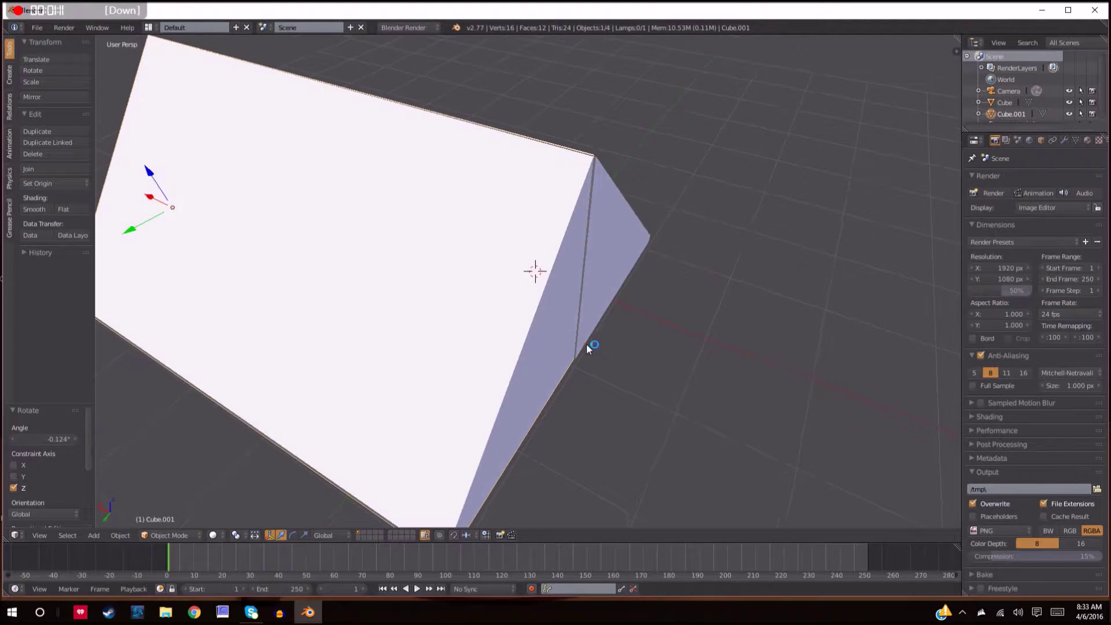
left_click_drag(127, 233, 131, 239)
left_click_drag(148, 198, 147, 198)
middle_click_drag(595, 322, 664, 315)
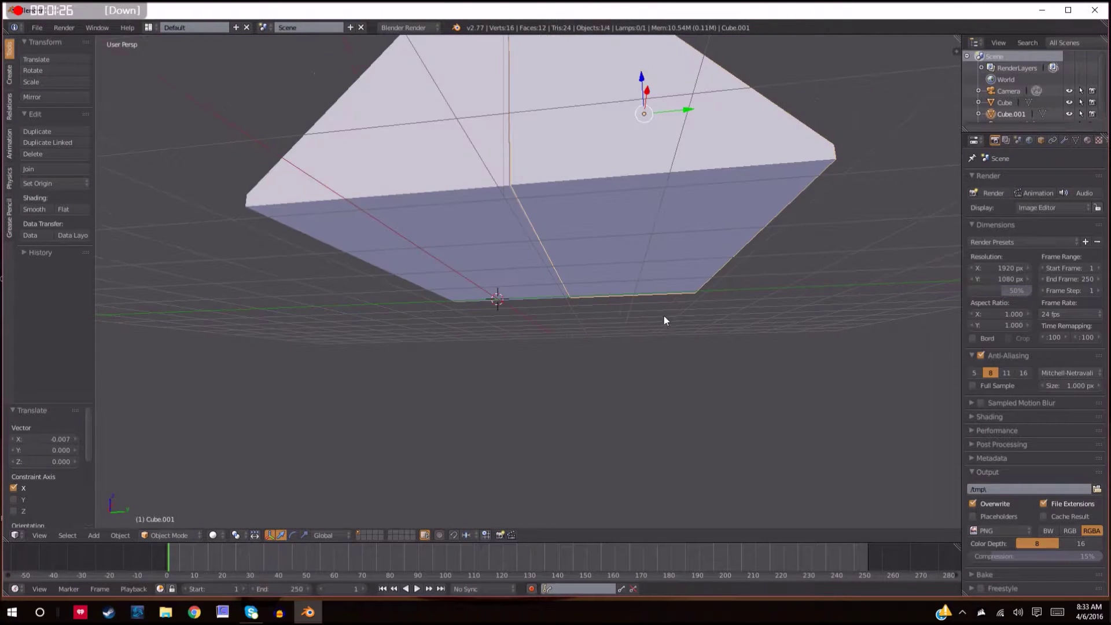
Delete the bottom face of the copied wedge in Edit Mode.
key("Tab")
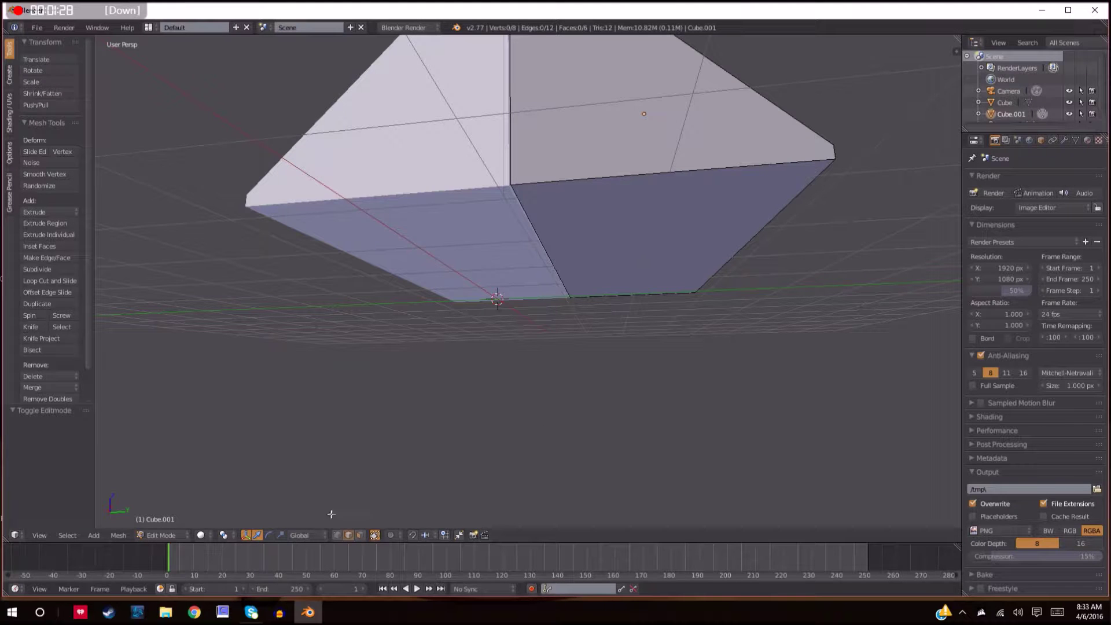
right_click(617, 260)
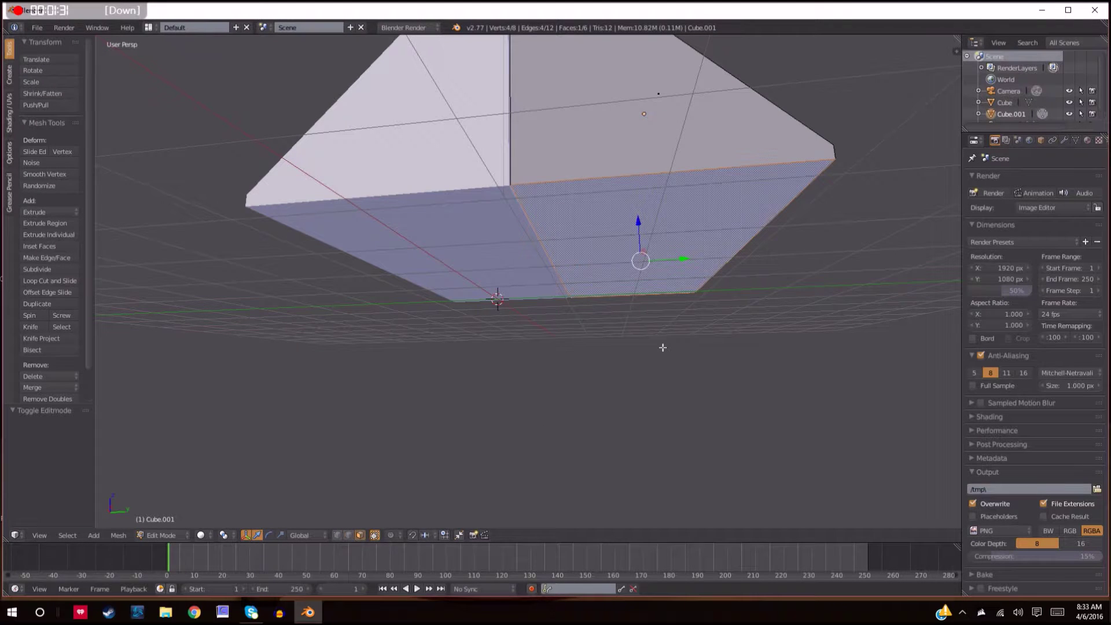
key("x")
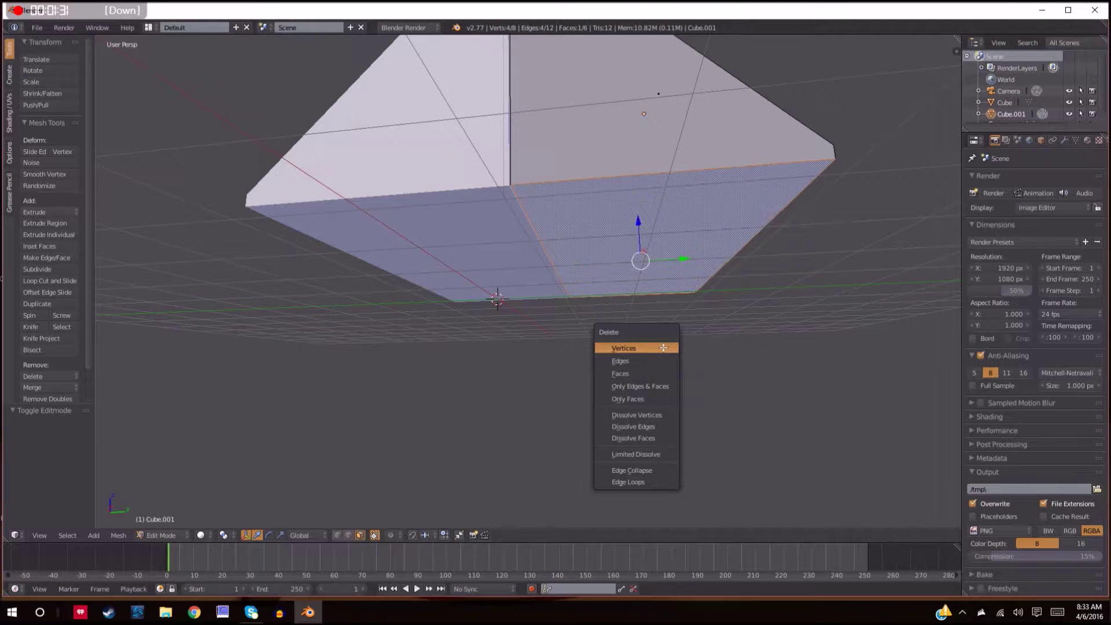
left_click(624, 377)
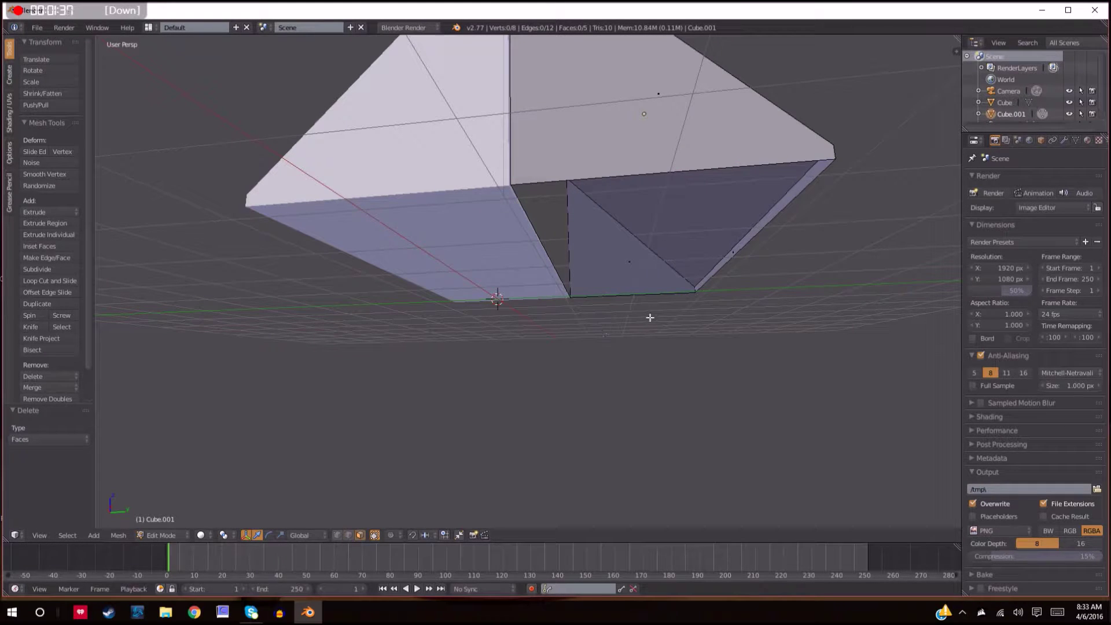
Switch to editing the original wedge and delete its bottom face.
key("Tab")
key("a")
right_click(509, 252)
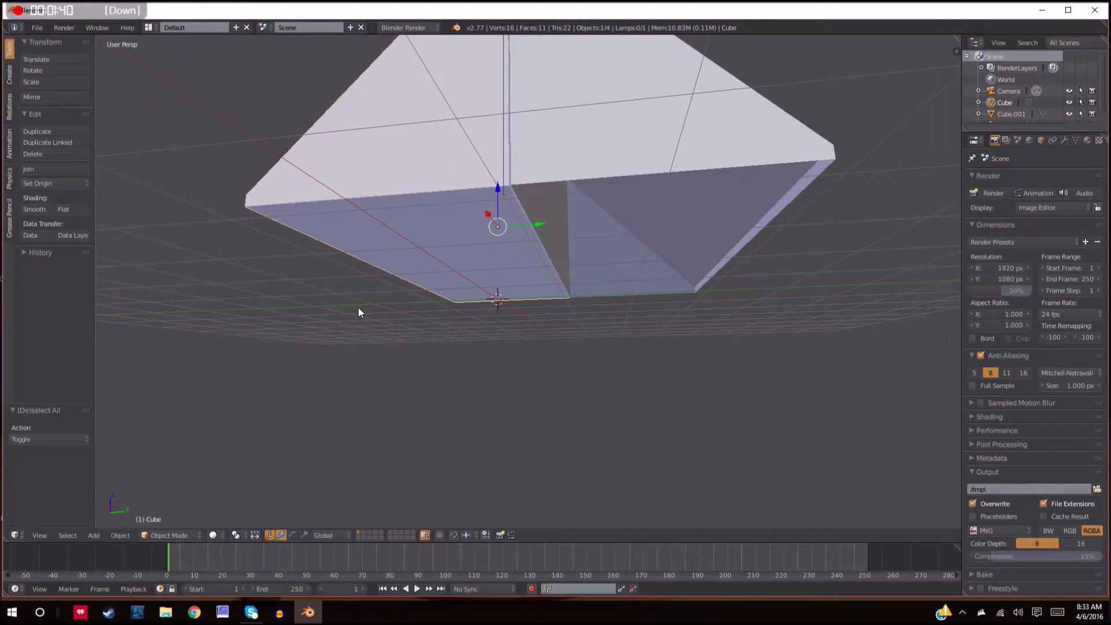
key("Tab")
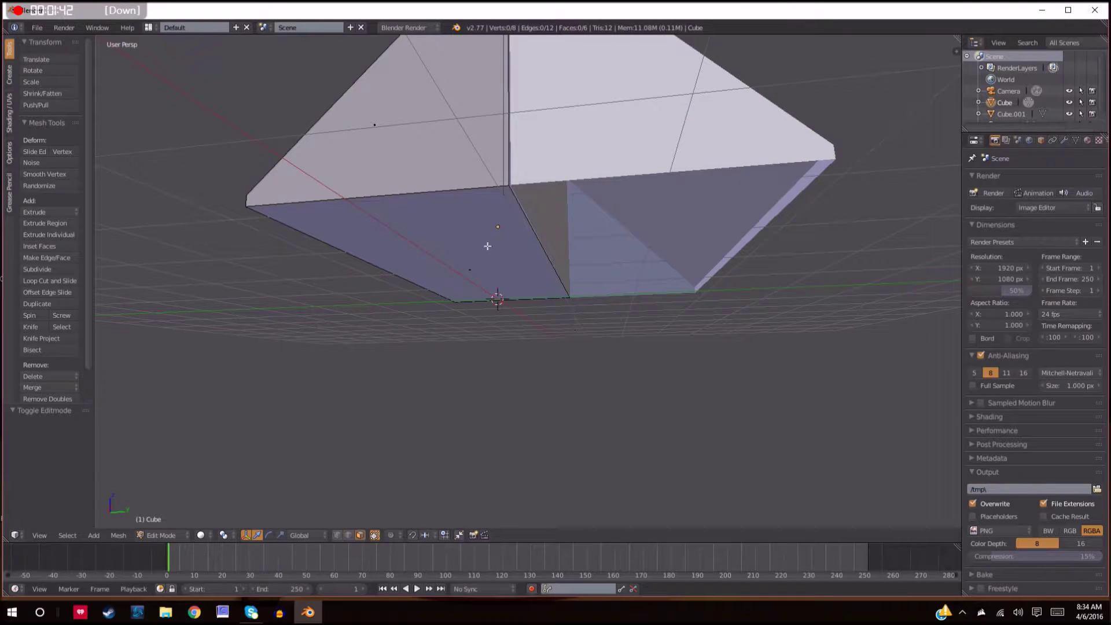
right_click(488, 246)
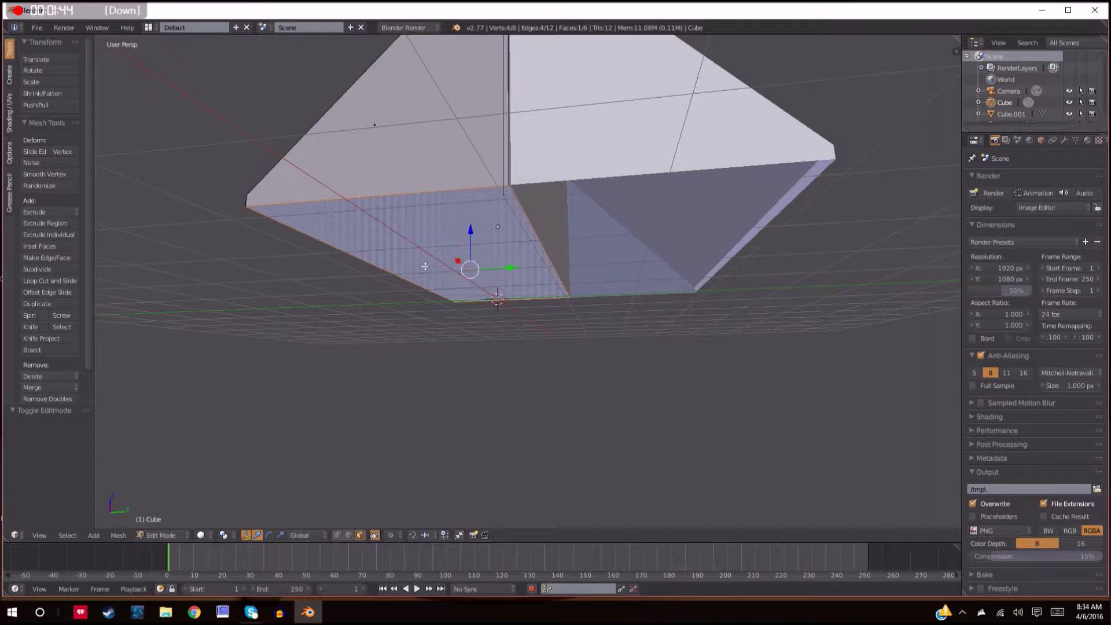
key("x")
left_click(580, 303)
Delete the original wedge's inner face where it meets the copy, and return to Object Mode.
middle_click_drag(601, 330, 590, 319)
right_click(541, 210)
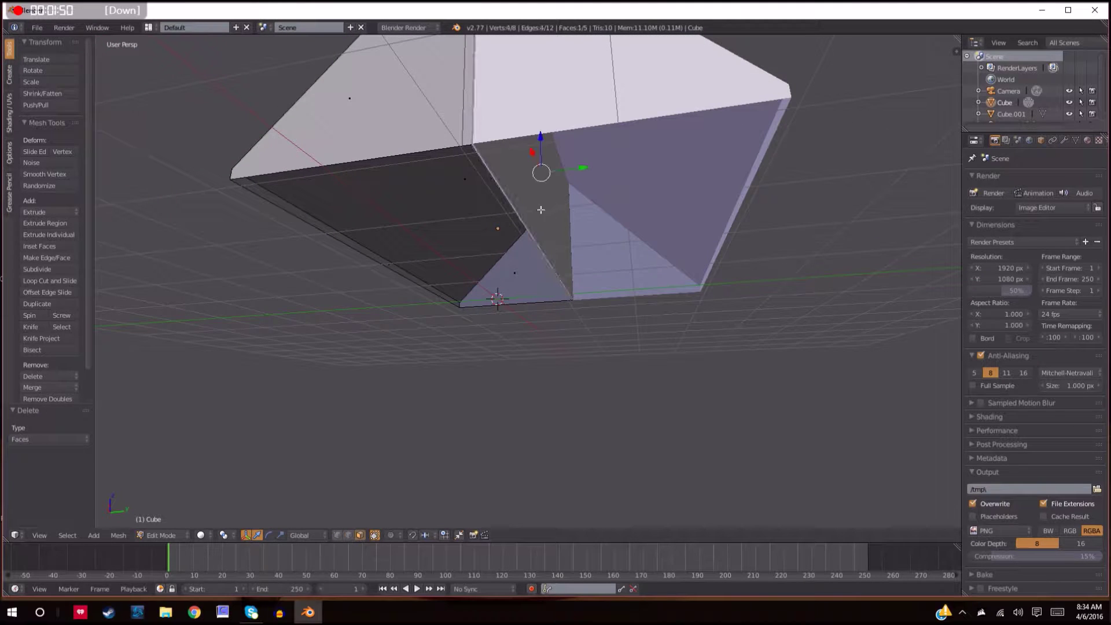
key("x")
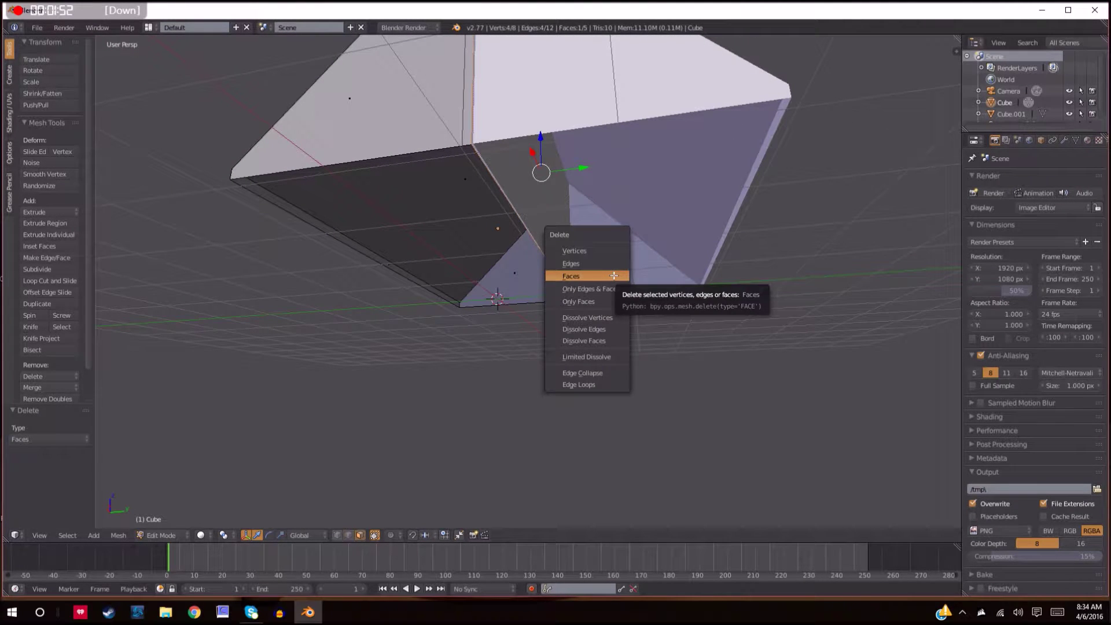
left_click(615, 276)
right_click(540, 206)
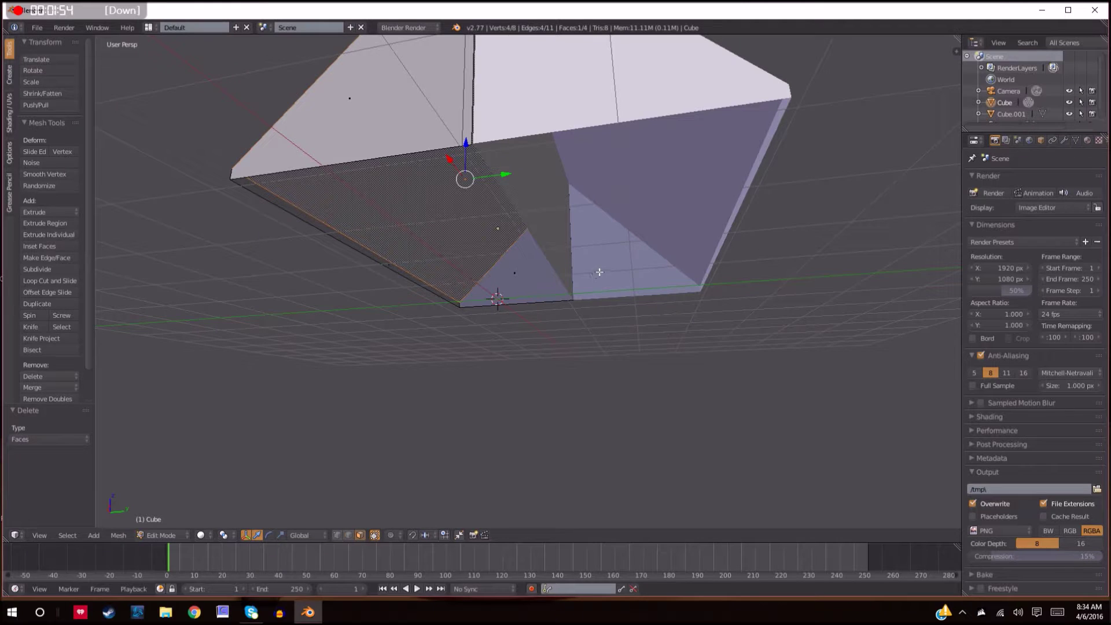
key("a")
key("Tab")
Delete the copied wedge's inner face against the original in Edit Mode, and return to Object Mode.
key("a")
right_click(516, 198)
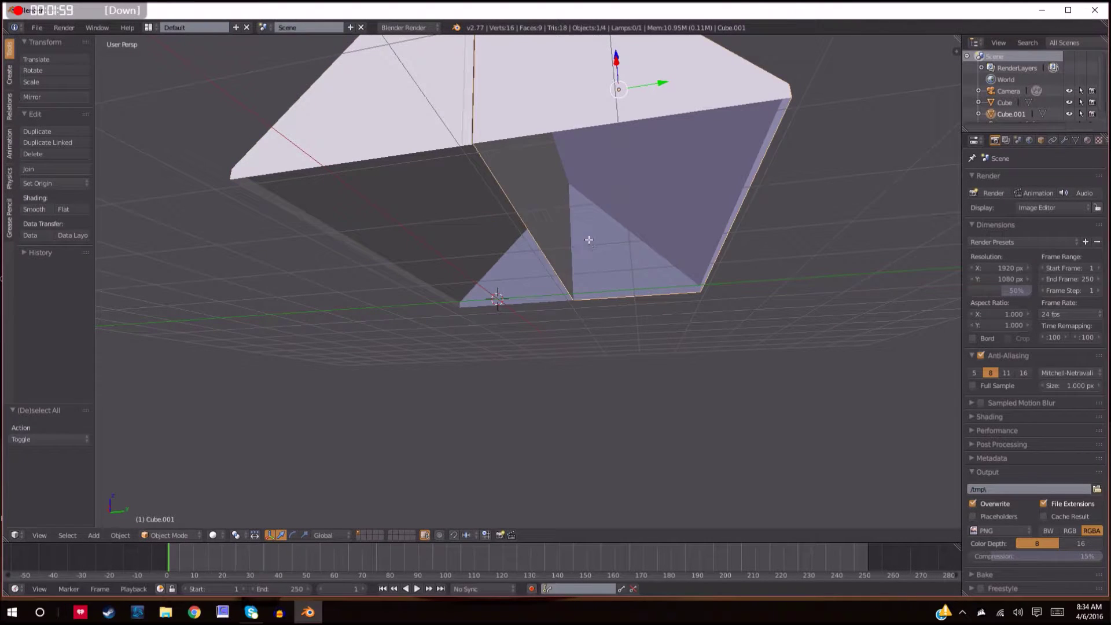
key("Tab")
key("a")
key("a")
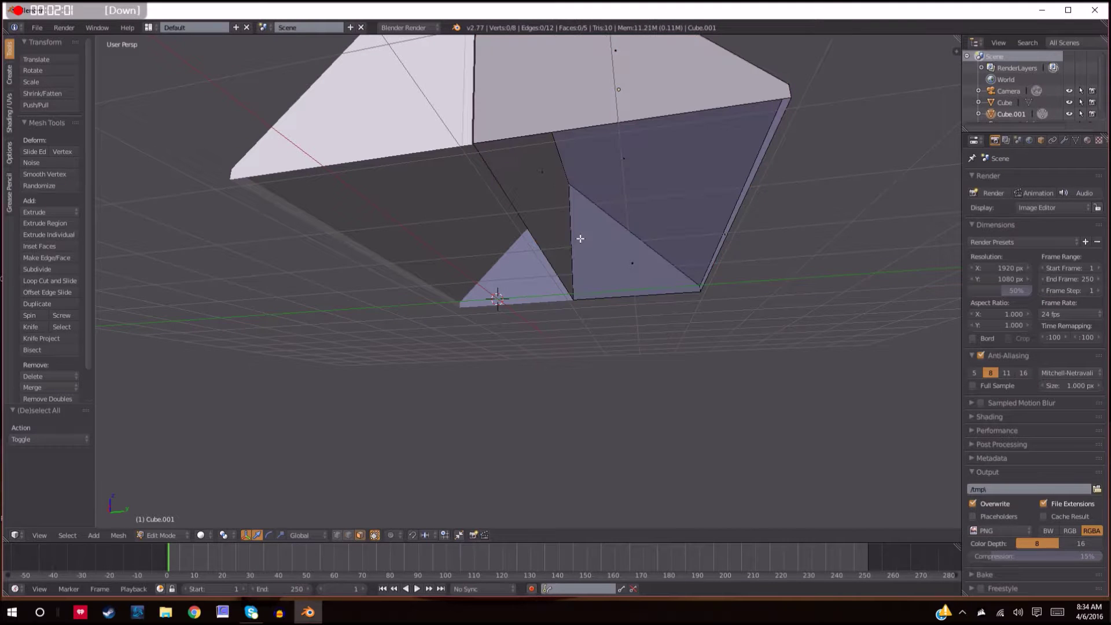
right_click(527, 219)
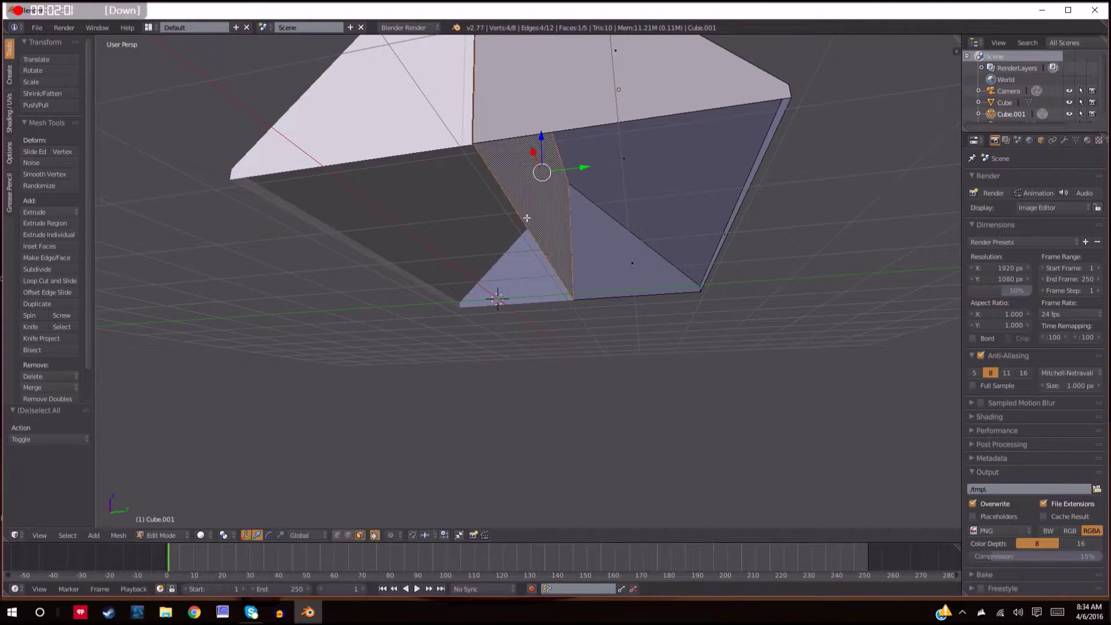
key("x")
left_click(570, 249)
middle_click_drag(571, 248, 550, 347)
scroll(587, 331, "down", 2)
key("Tab")
Move the copied wedge about -0.011 along Y and fine-tune its Y position to close the seam with the original.
key("g")
key("y")
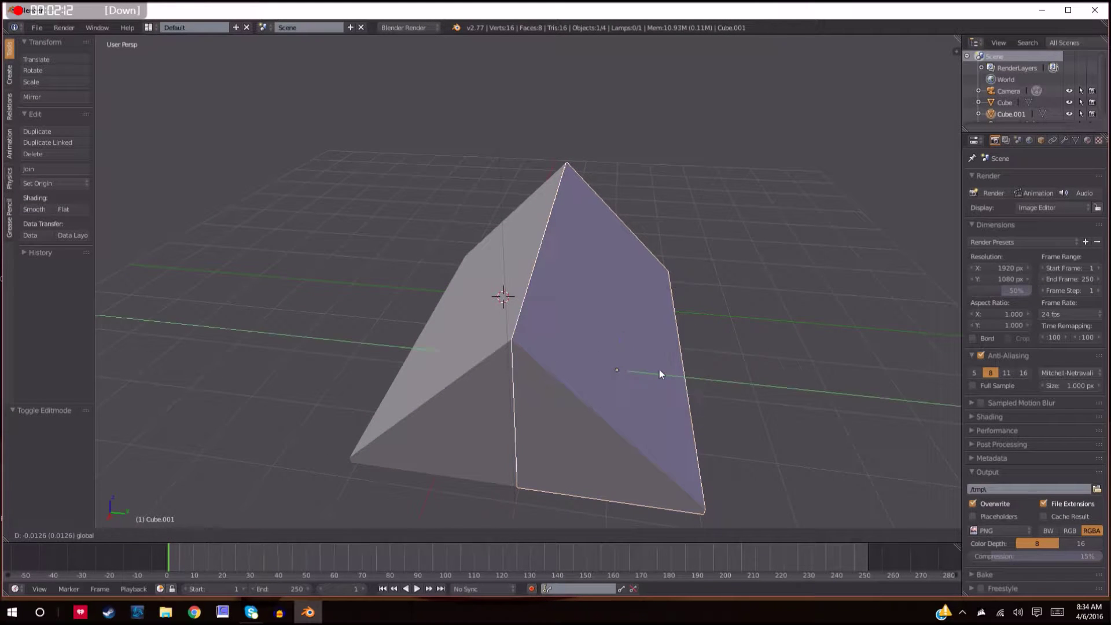
left_click(659, 371)
middle_click_drag(659, 372, 668, 332)
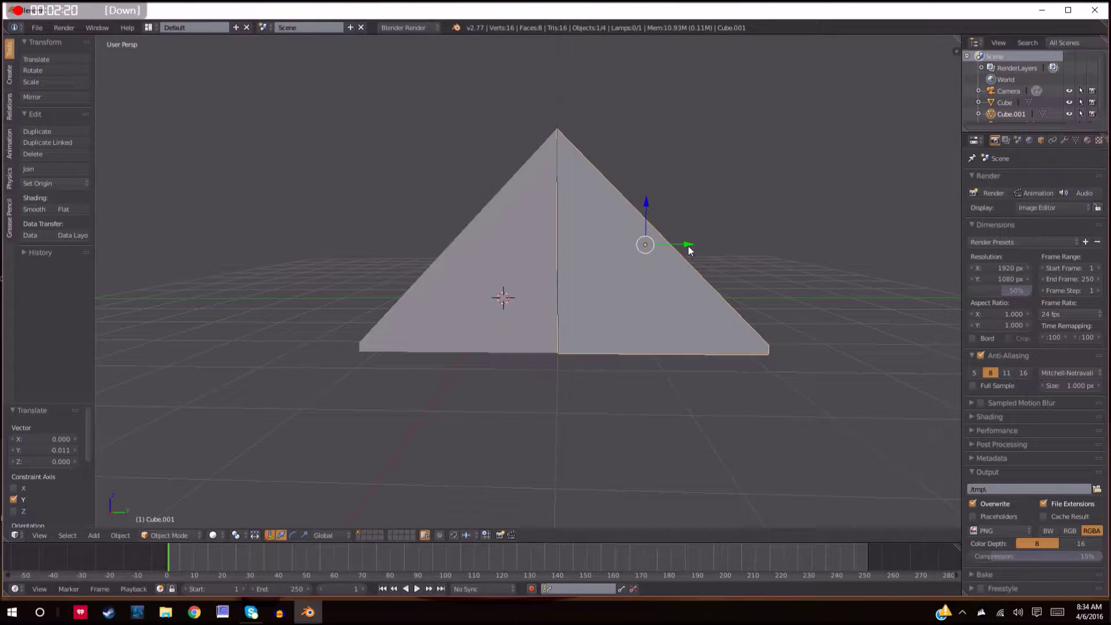
left_click_drag(688, 248, 689, 245)
middle_click_drag(689, 244, 658, 291)
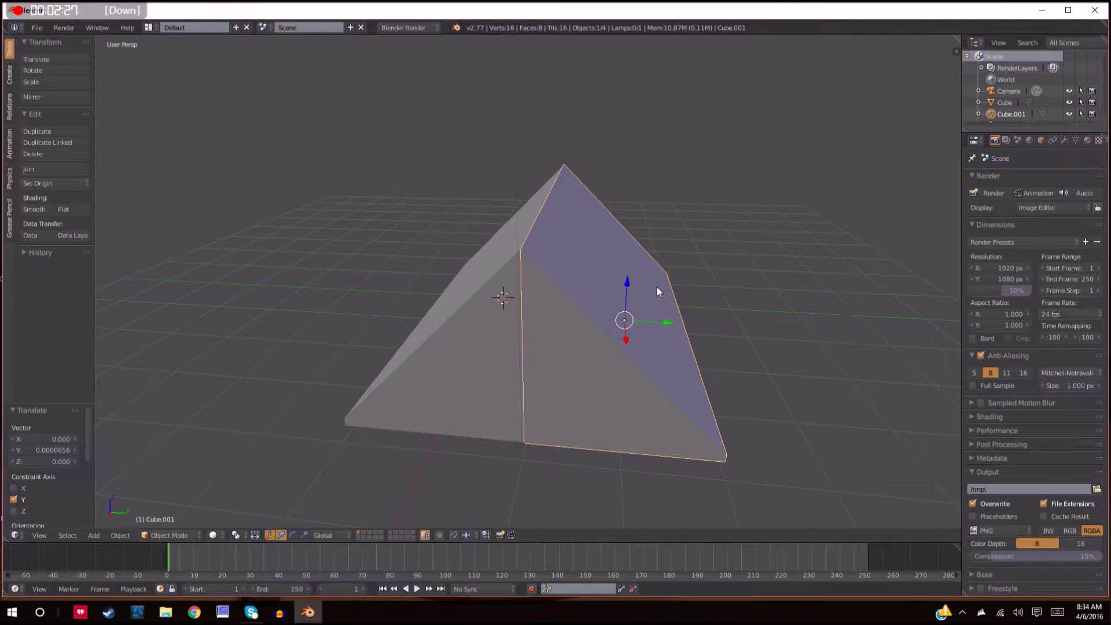
Join the copied wedge and the original wedge into a single roof object.
right_click(487, 321, "shift")
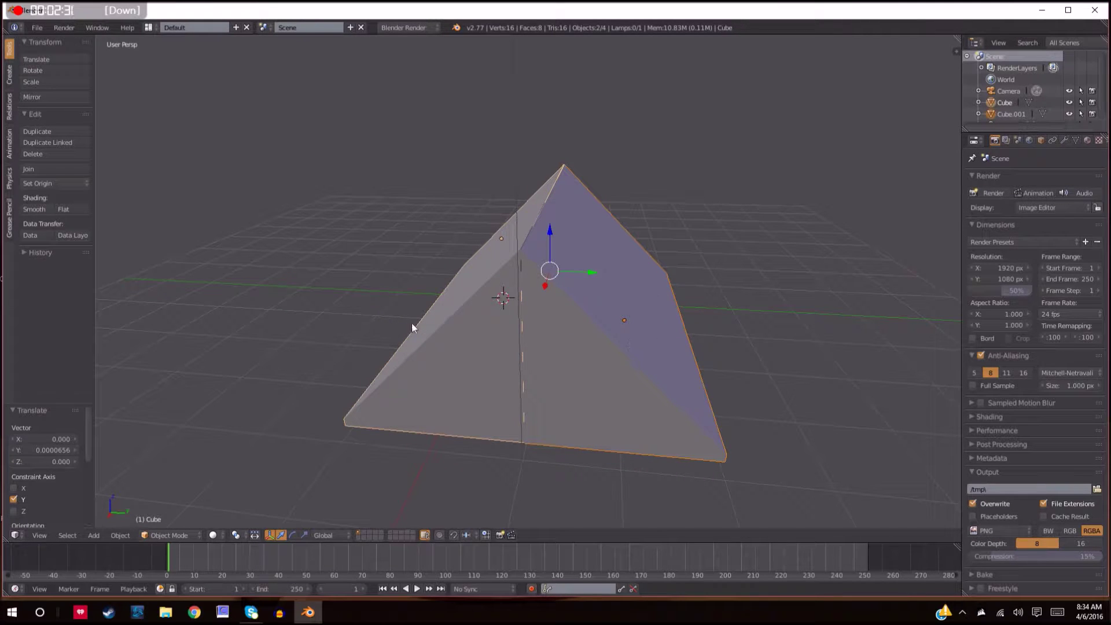
left_click(53, 167)
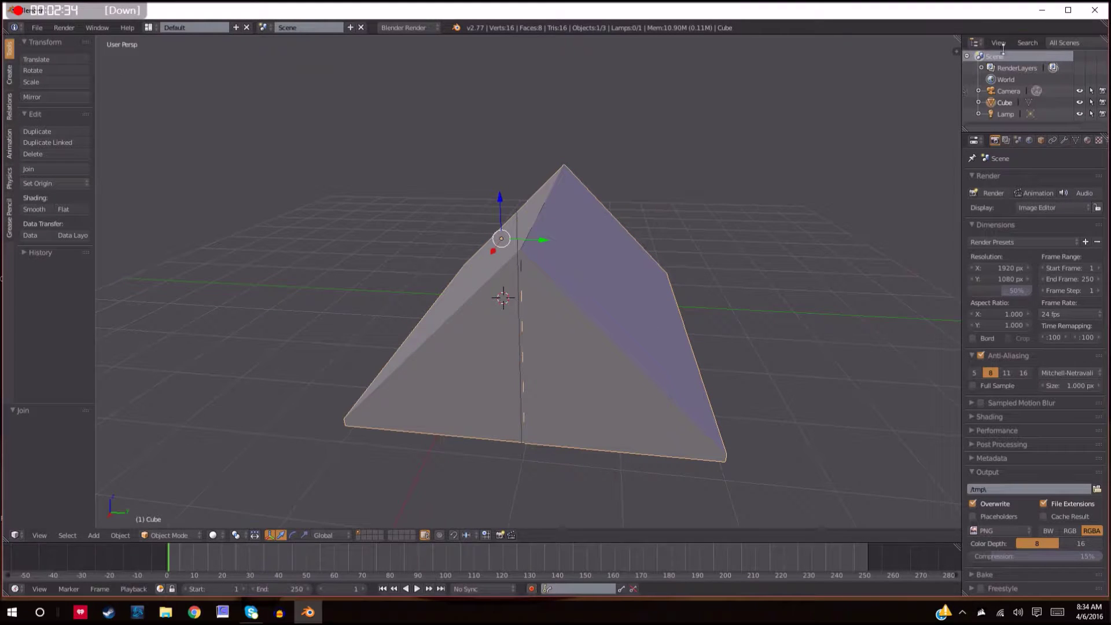
scroll(662, 293, "down", 4)
scroll(472, 310, "up", 4)
Raise the joined roof along the Z axis, well above the grid.
middle_click_drag(584, 319, 710, 299)
scroll(741, 313, "down", 4)
key("g")
key("z")
left_click(722, 116)
scroll(717, 162, "down", 2)
middle_click_drag(713, 174, 660, 198)
scroll(541, 297, "up", 3)
Deselect everything and add a cube mesh primitive at the 3D cursor.
key("a")
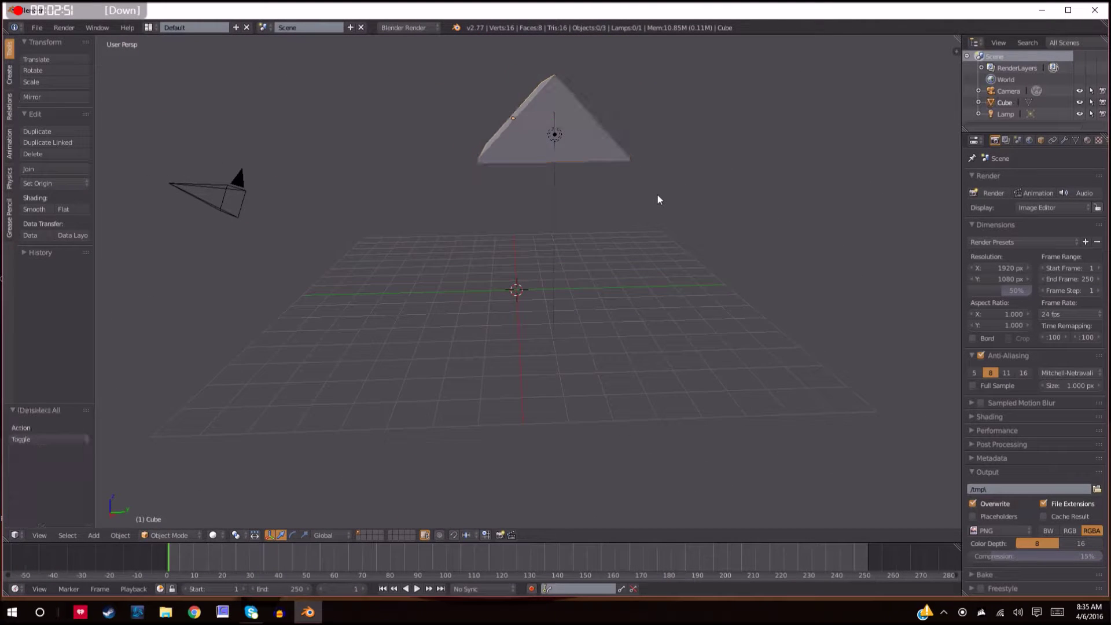
key("shift+a")
left_click(93, 536)
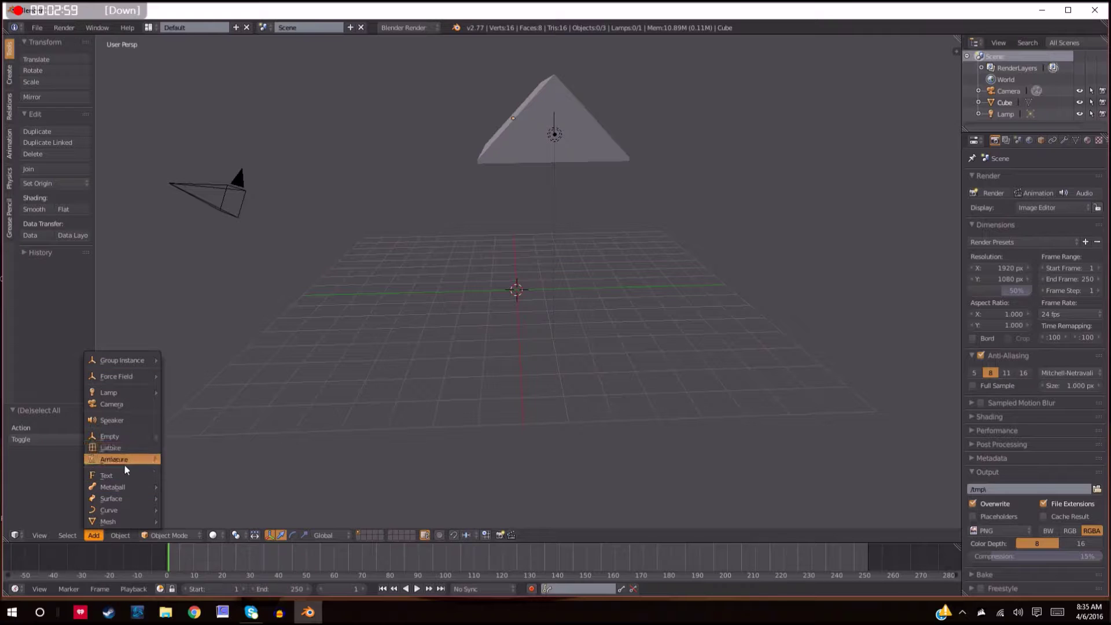
mouse_move(116, 524)
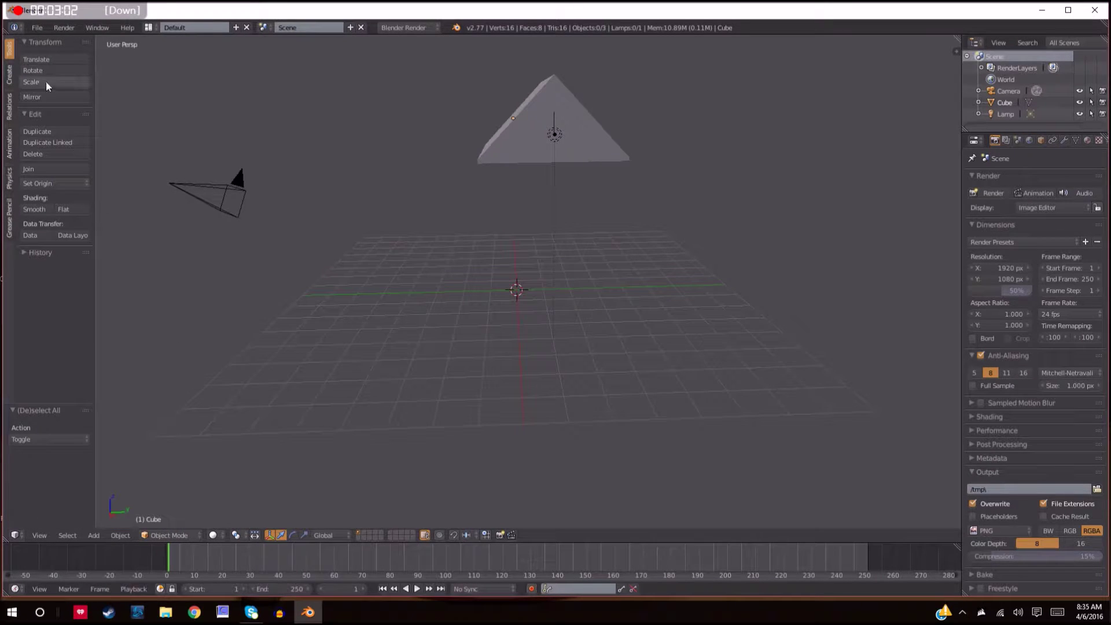
left_click(10, 74)
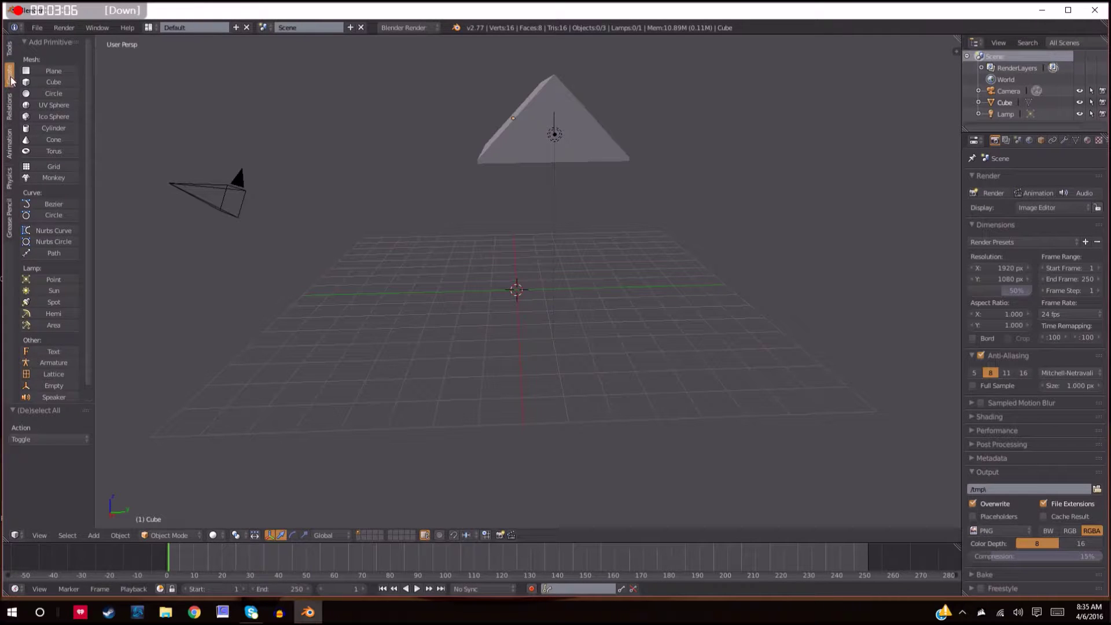
left_click(51, 81)
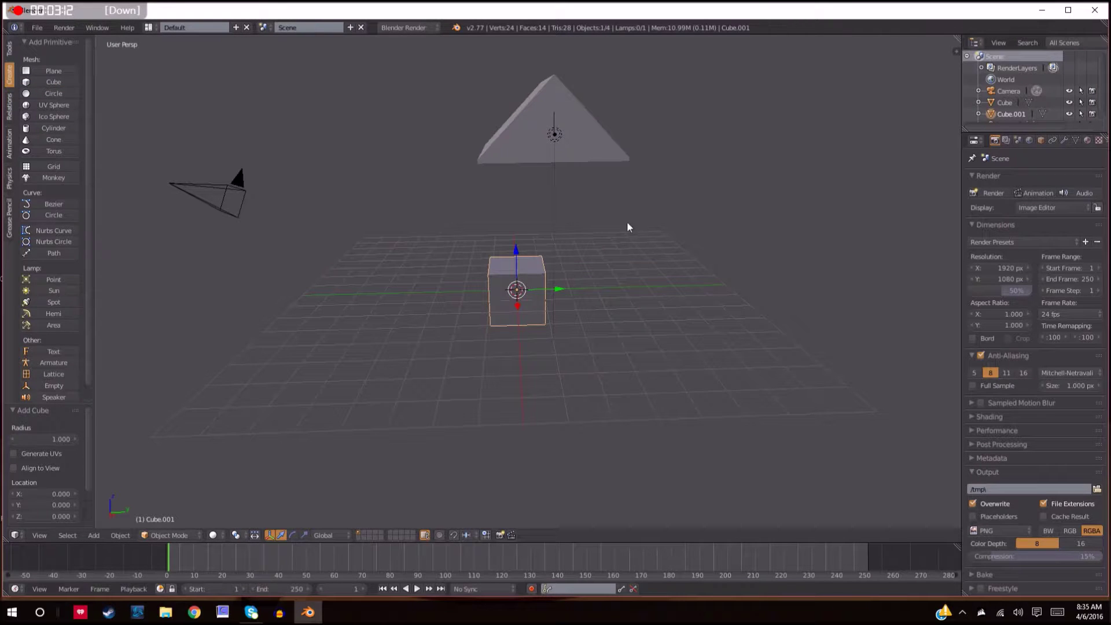
Scale the new cube uniformly by about 1.786 and move it about 1.938 along X beneath the roof.
scroll(593, 248, "down", 4)
scroll(577, 269, "up", 5)
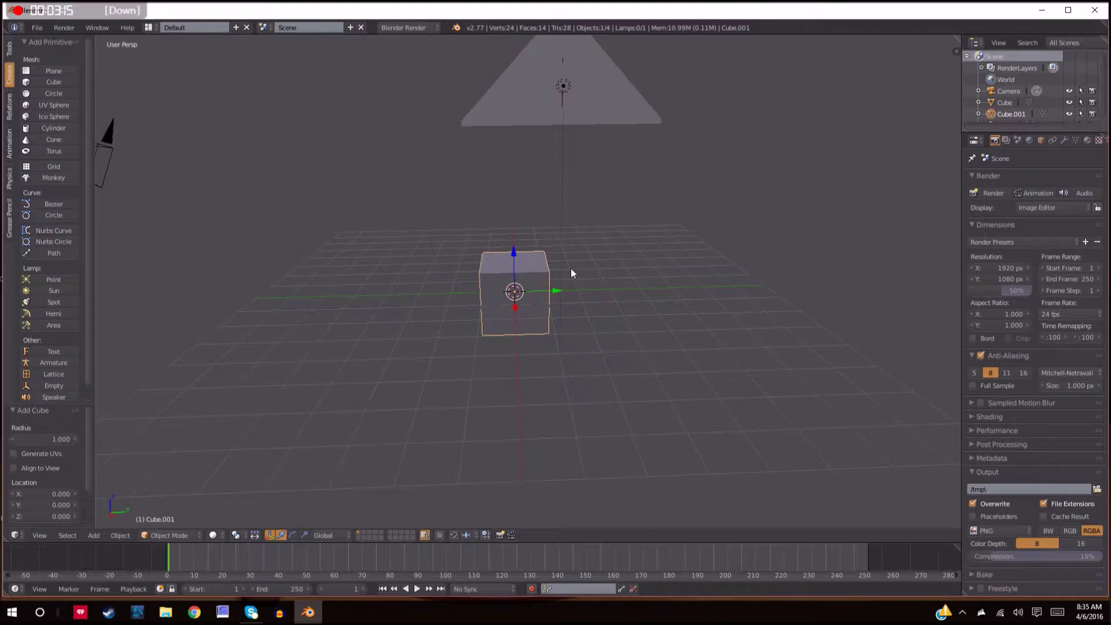
middle_click_drag(627, 260, 579, 283)
key("s")
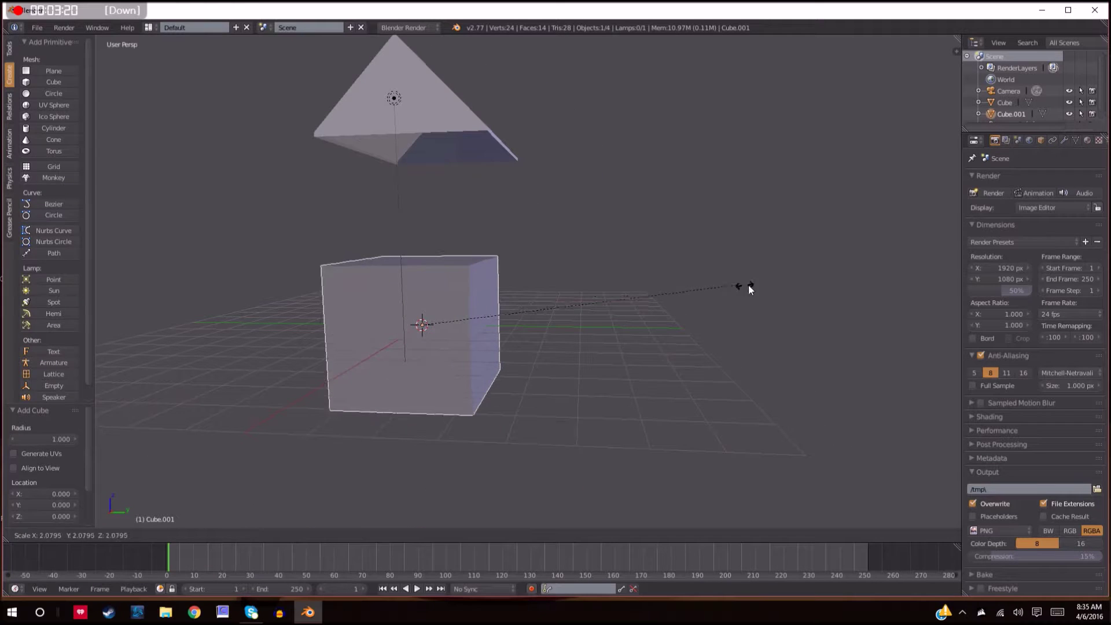
left_click(690, 289)
middle_click_drag(689, 289, 531, 298)
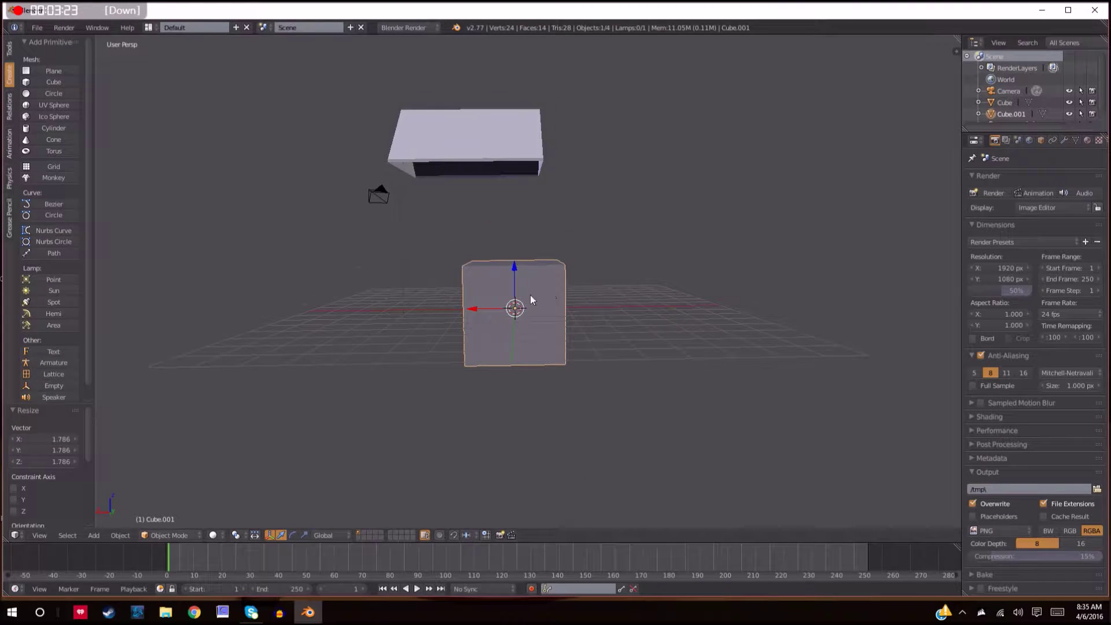
left_click_drag(472, 310, 421, 309)
Lower the roof about 4.039 along Z, raise it back about 0.556 onto the cube, and centre it about -0.922 along Y.
right_click(470, 142)
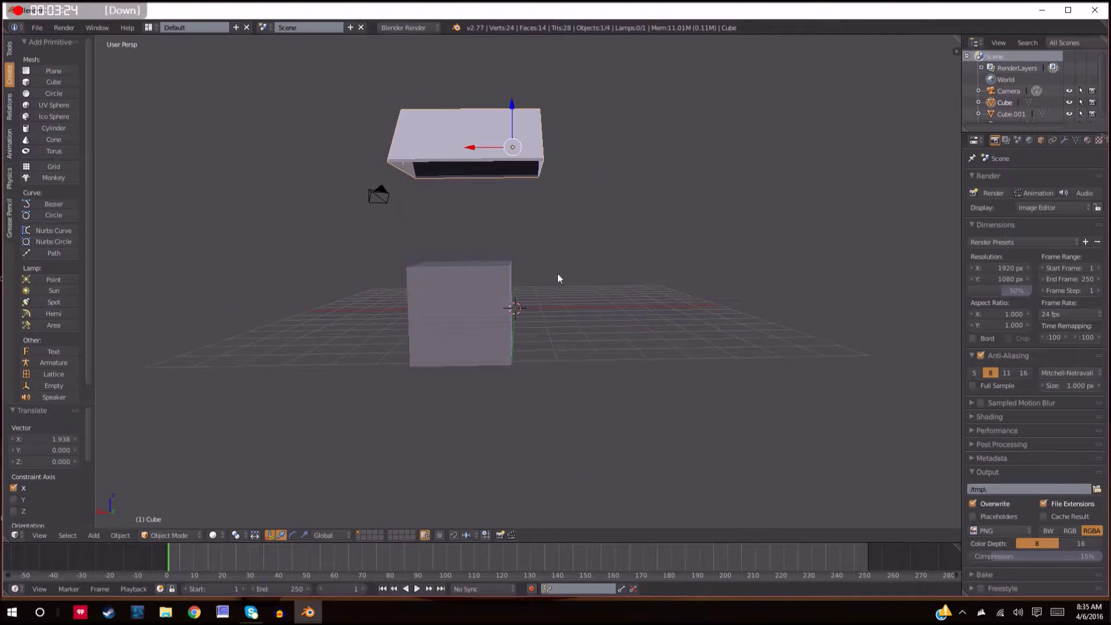
middle_click_drag(558, 274, 643, 307)
left_click_drag(412, 67, 402, 205)
middle_click_drag(426, 260, 484, 248)
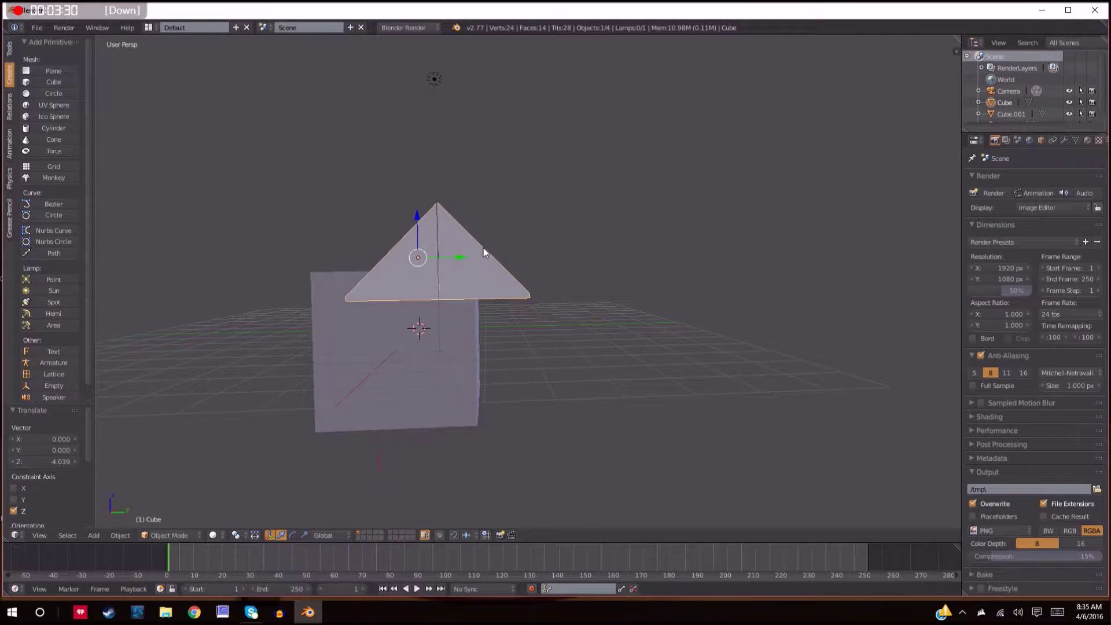
left_click_drag(413, 218, 415, 205)
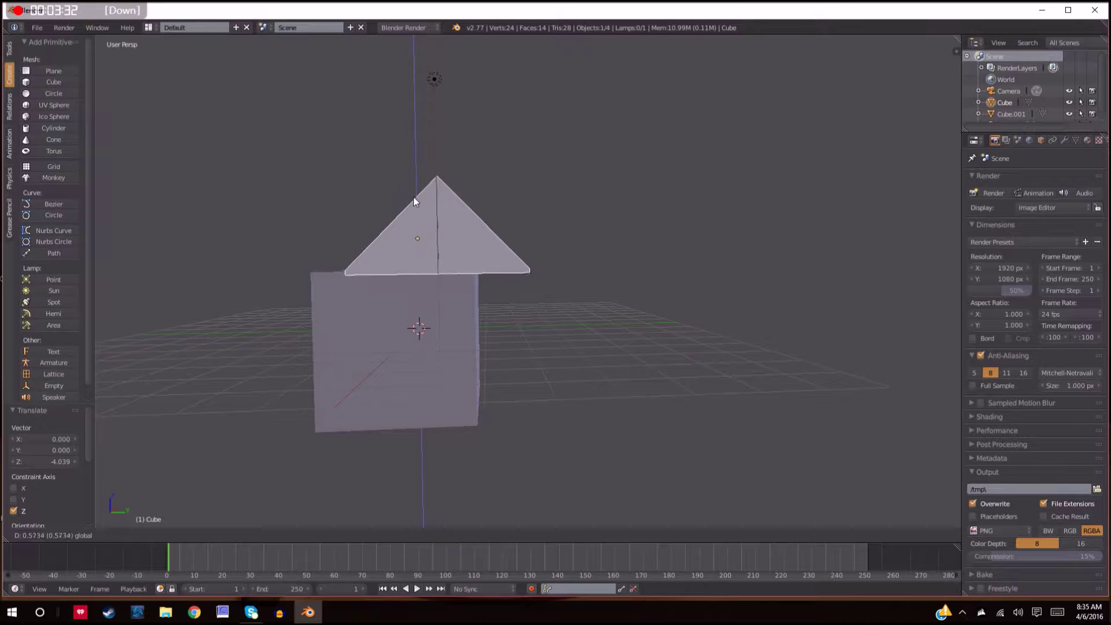
left_click(415, 200)
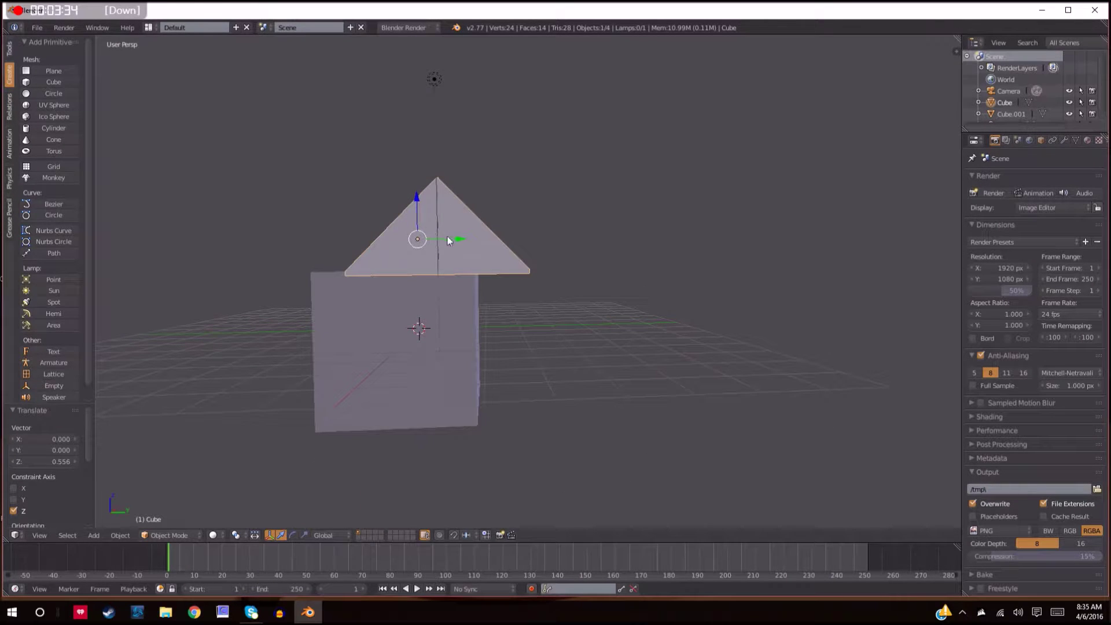
left_click_drag(461, 239, 429, 241)
Select the cube body under the roof and scale it by about 1.071 along the X axis.
middle_click_drag(431, 307, 576, 235)
scroll(486, 309, "up", 3)
scroll(577, 277, "down", 4)
scroll(576, 235, "up", 4)
scroll(570, 236, "down", 1)
scroll(621, 280, "down", 1)
middle_click_drag(423, 229, 660, 294, "shift")
right_click(605, 275)
key("s")
key("z")
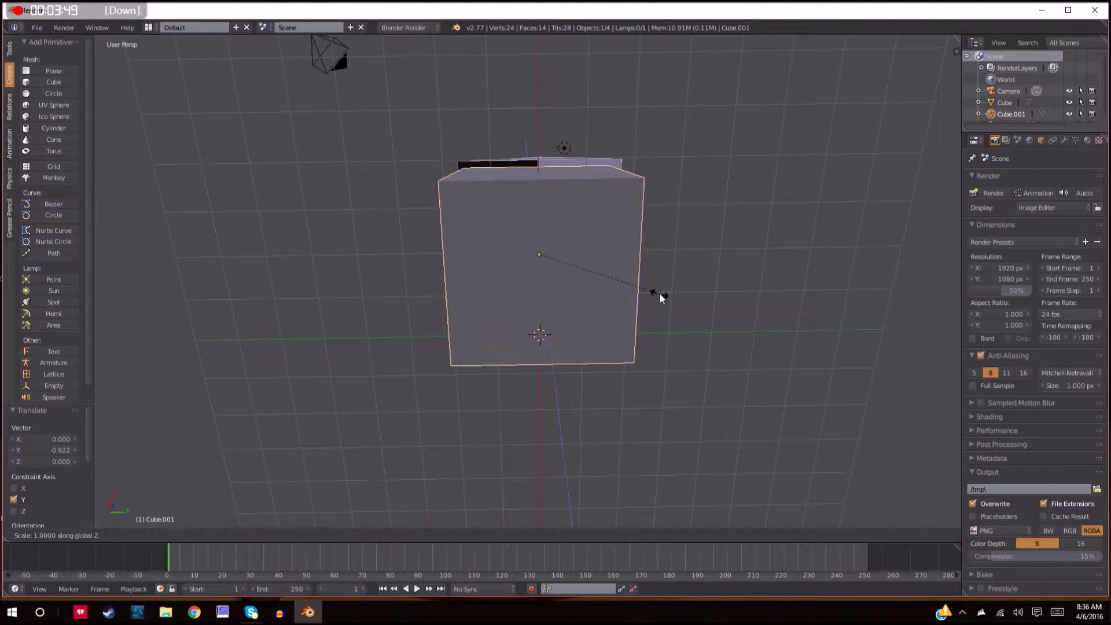
key("x")
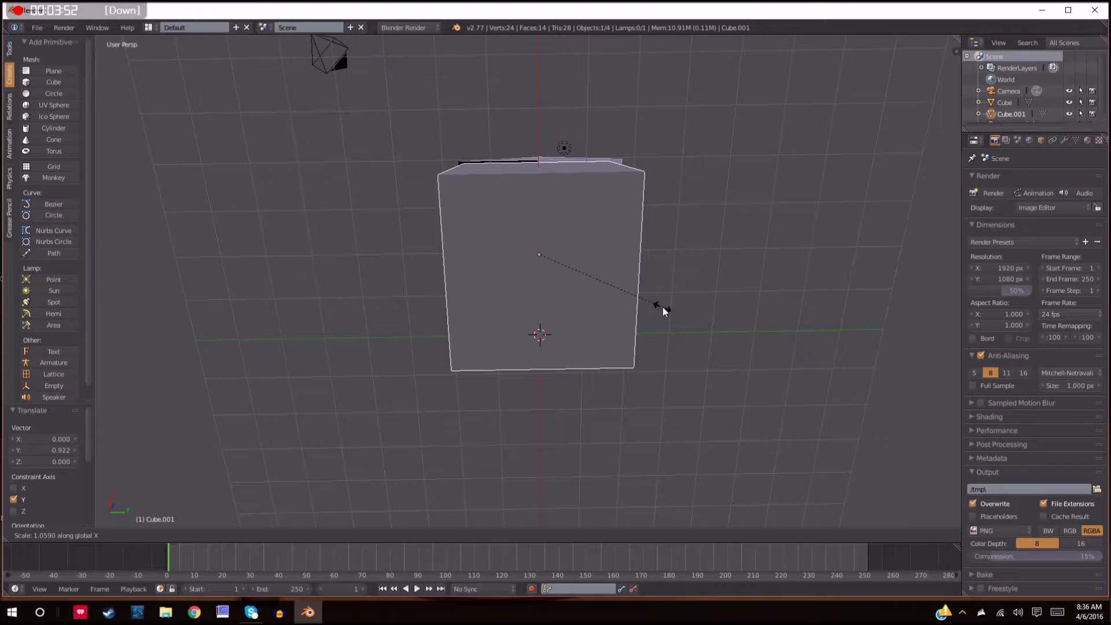
left_click(664, 313)
Scale the cube body by about 1.121 along the Y axis to widen it toward the roof's eaves.
middle_click_drag(664, 308, 567, 343)
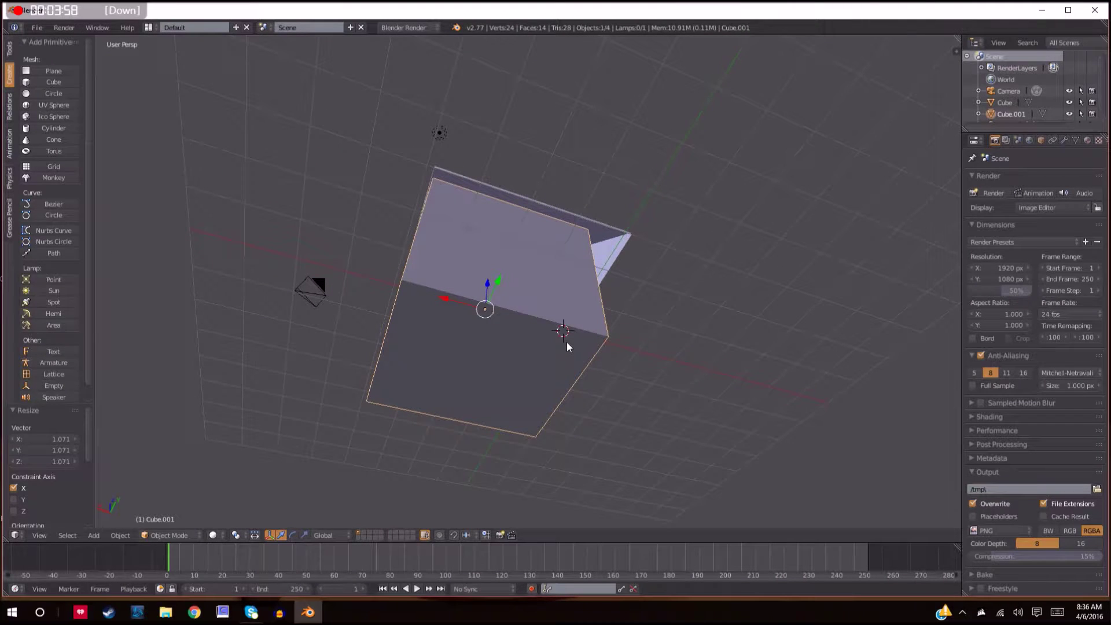
key("s")
key("y")
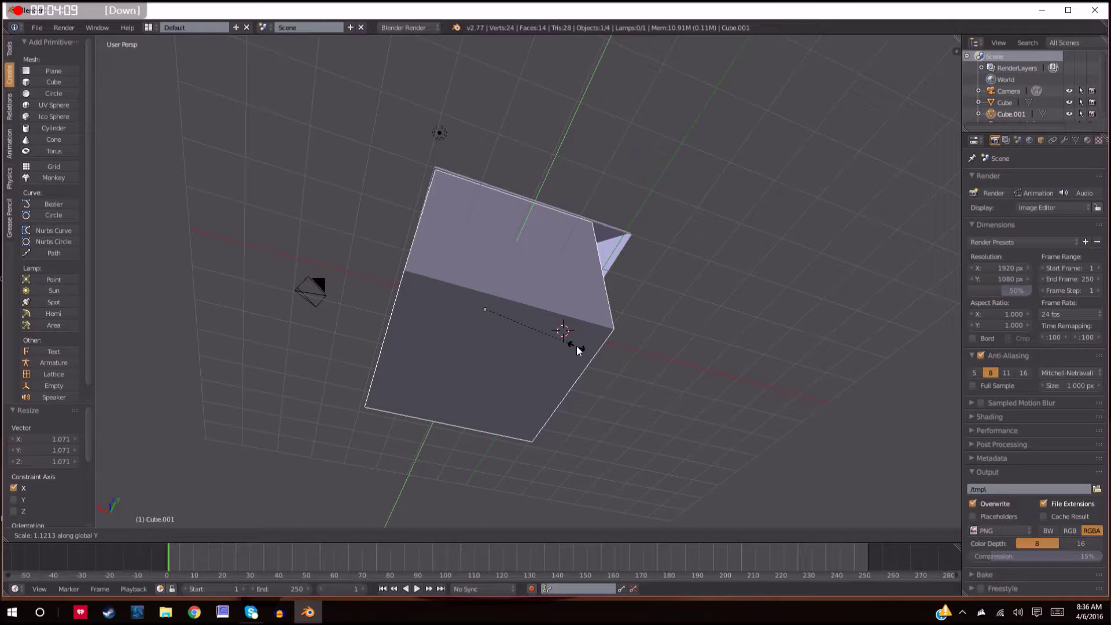
left_click(576, 346)
Enter Edit Mode on the body, select one side wall face under the eaves, and move it about 0.062 along Y.
middle_click_drag(576, 346, 754, 364)
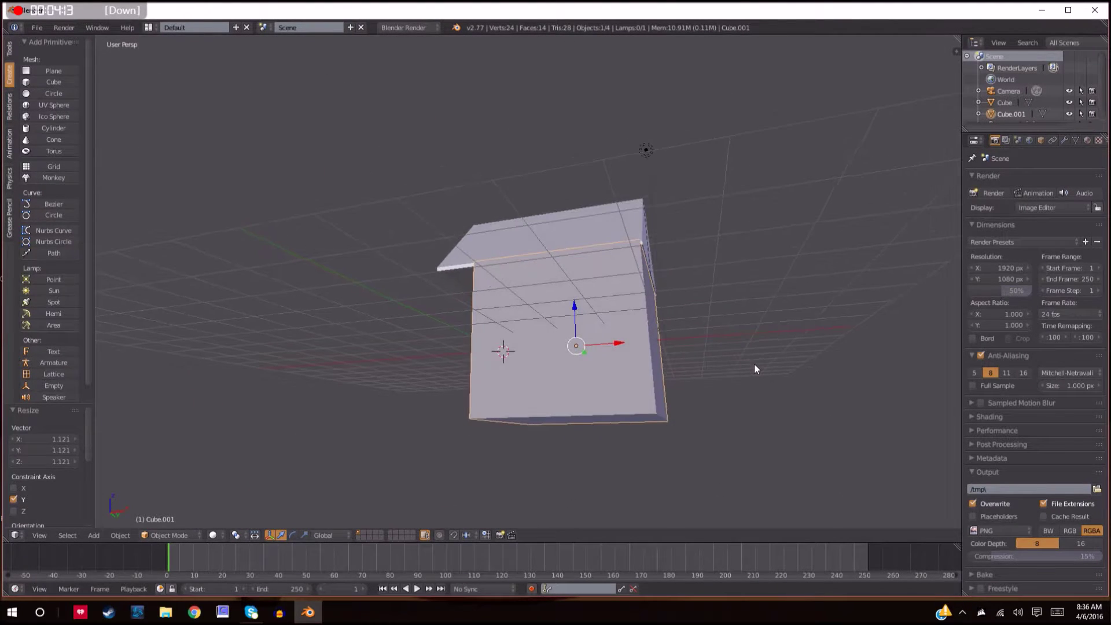
key("Tab")
key("a")
right_click(607, 315)
middle_click_drag(607, 315, 734, 346)
key("g")
key("y")
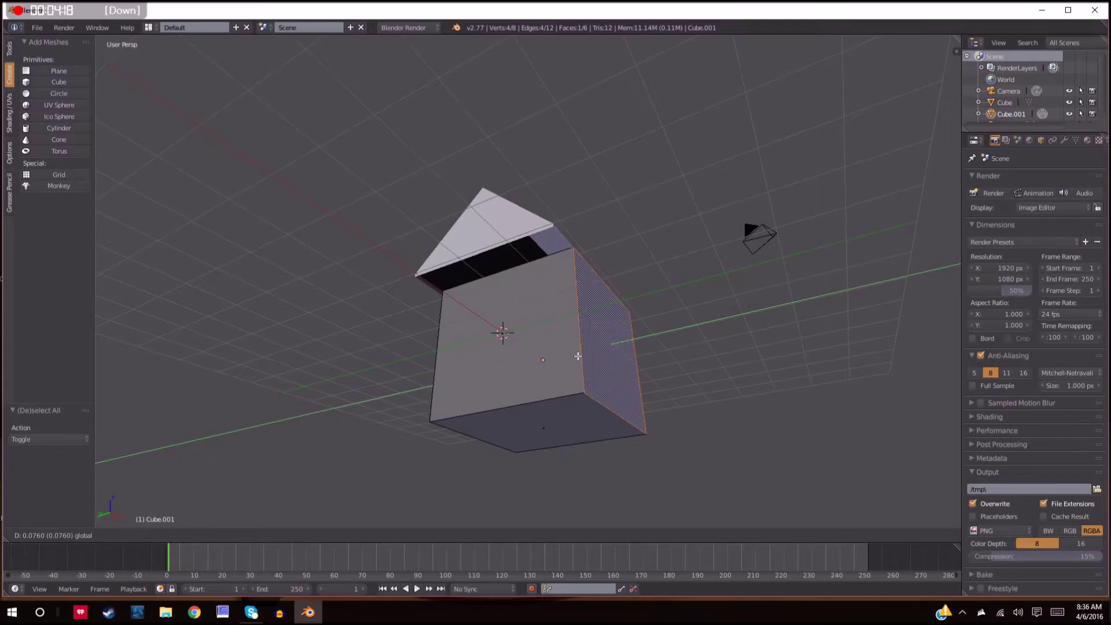
left_click_drag(577, 356, 585, 360)
Move the same side wall face a further 0.045 or so along Y, closer to the roof's edge.
middle_click_drag(641, 357, 739, 373)
scroll(643, 382, "up", 3)
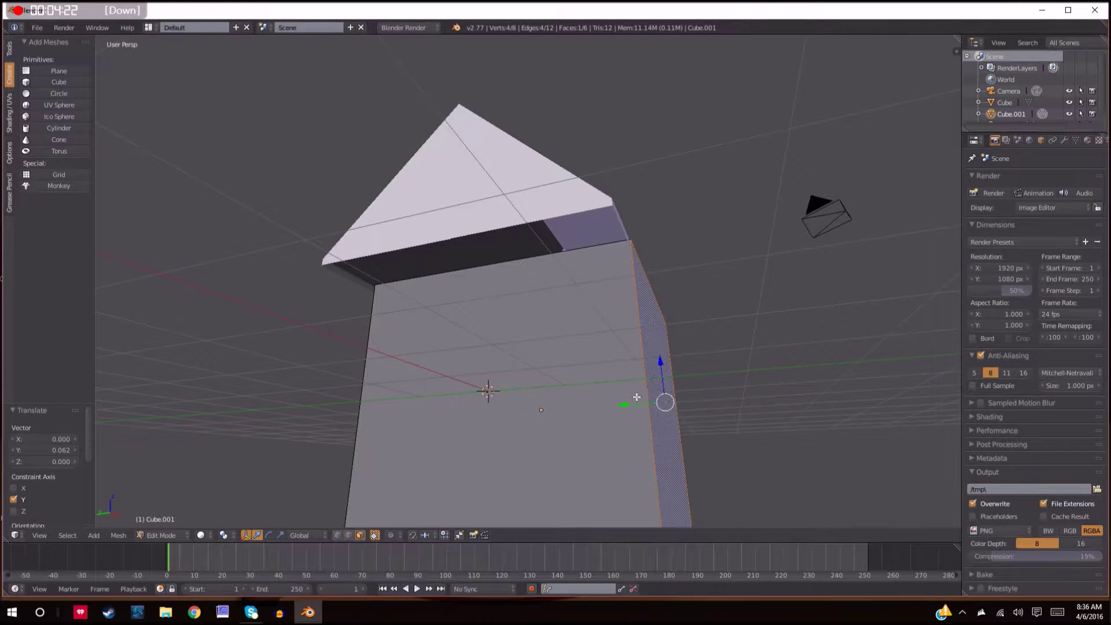
key("g")
key("y")
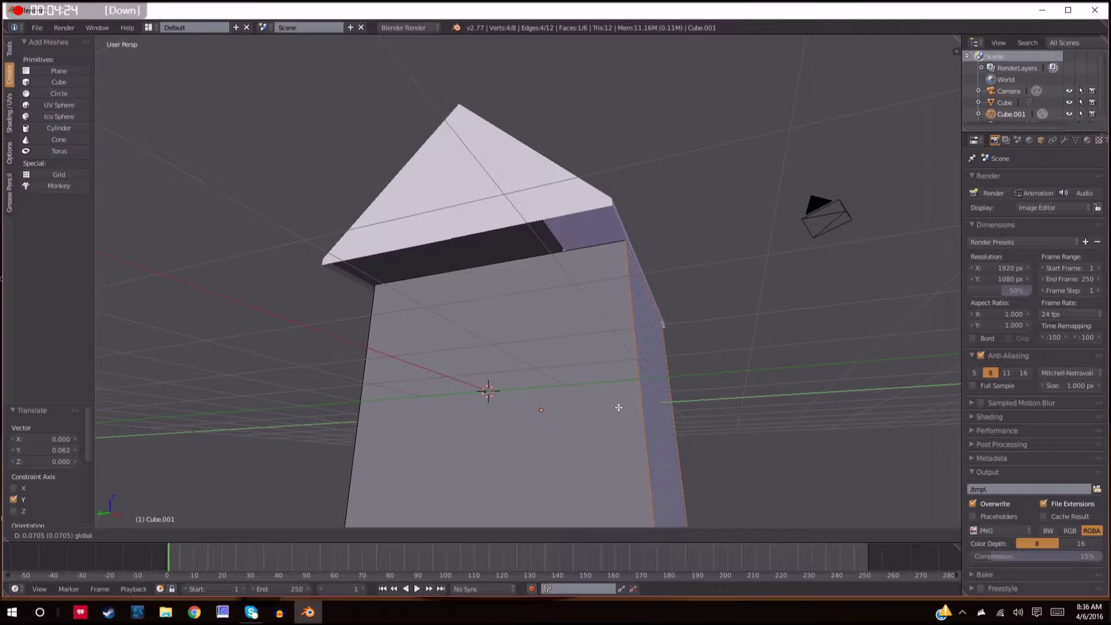
left_click(619, 407)
Nudge the selected side wall face slightly along Y to line it up with the roof's corner.
middle_click_drag(619, 407, 458, 419)
scroll(458, 419, "down", 8)
middle_click_drag(449, 424, 464, 343)
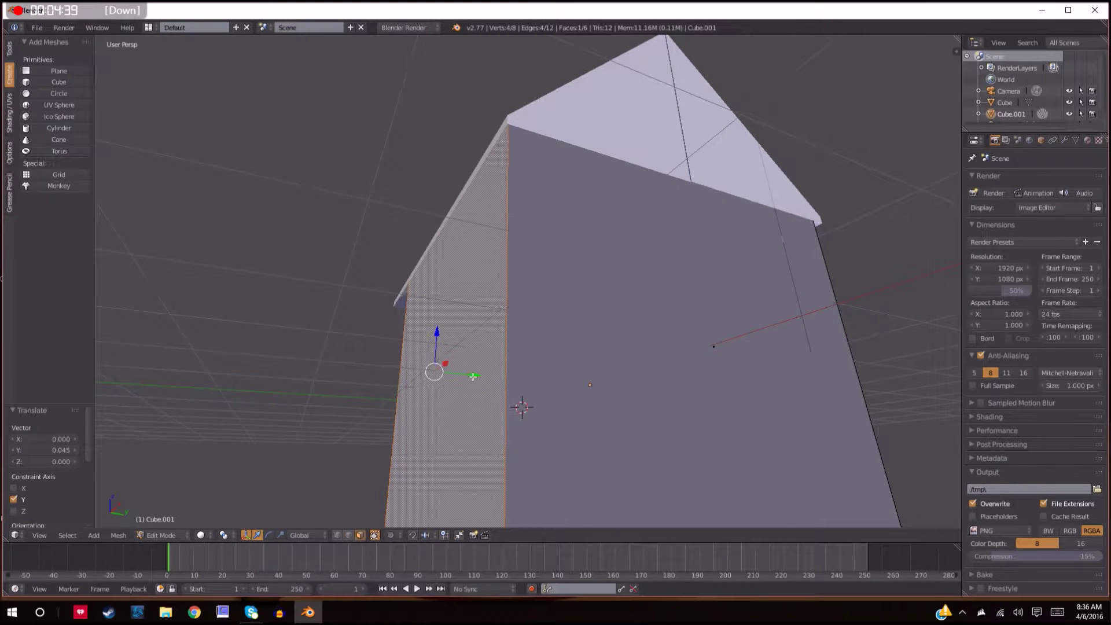
left_click_drag(473, 376, 474, 377)
Select the gable-end wall face, move it along X to align with the roof's end, and deselect everything.
middle_click_drag(655, 401, 547, 389)
middle_click_drag(703, 362, 616, 373)
right_click(616, 372)
left_click_drag(663, 360, 670, 360)
middle_click_drag(669, 360, 580, 352)
left_click_drag(541, 384, 612, 383)
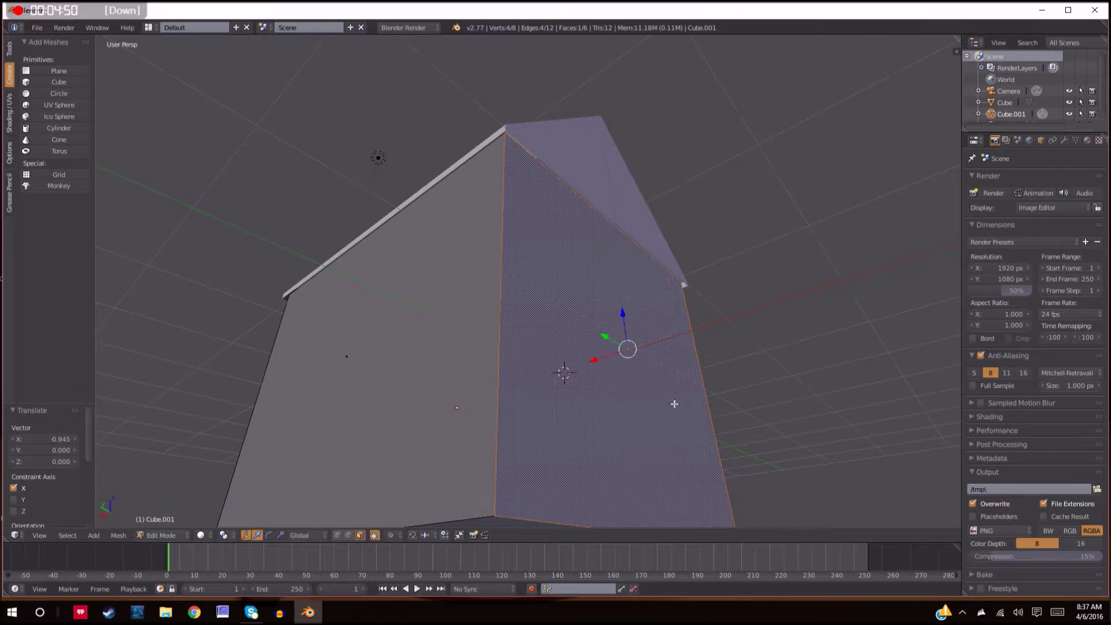
scroll(672, 401, "down", 5)
middle_click_drag(700, 405, 672, 437)
key("a")
Add a single horizontal loop cut around the house body, leaving it centred at mid-height without any slide.
scroll(674, 414, "up", 6)
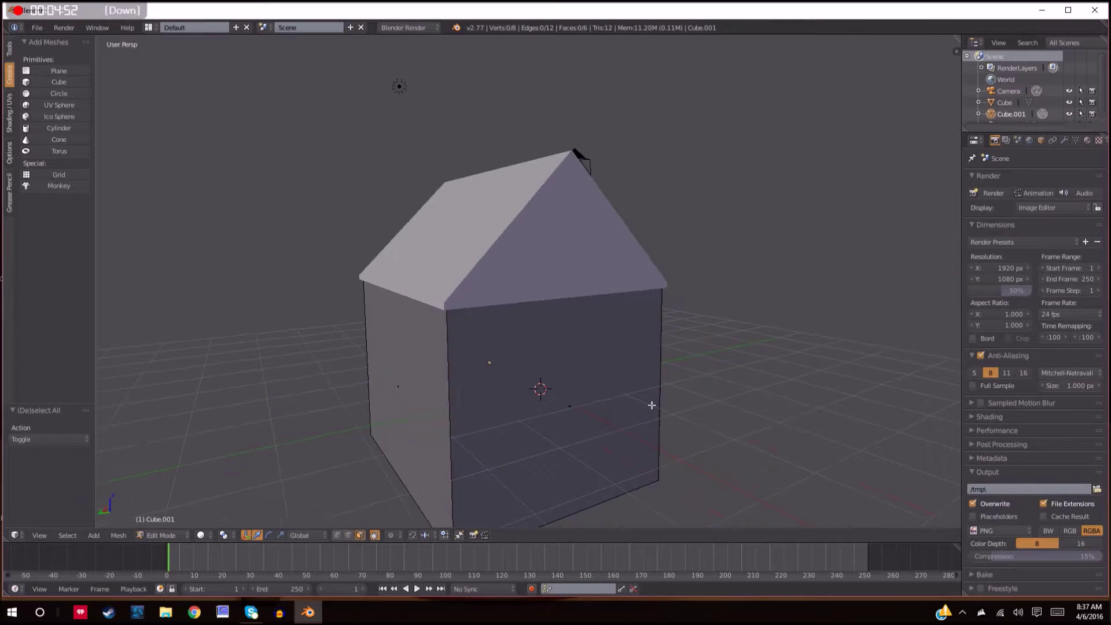
middle_click_drag(623, 381, 645, 185)
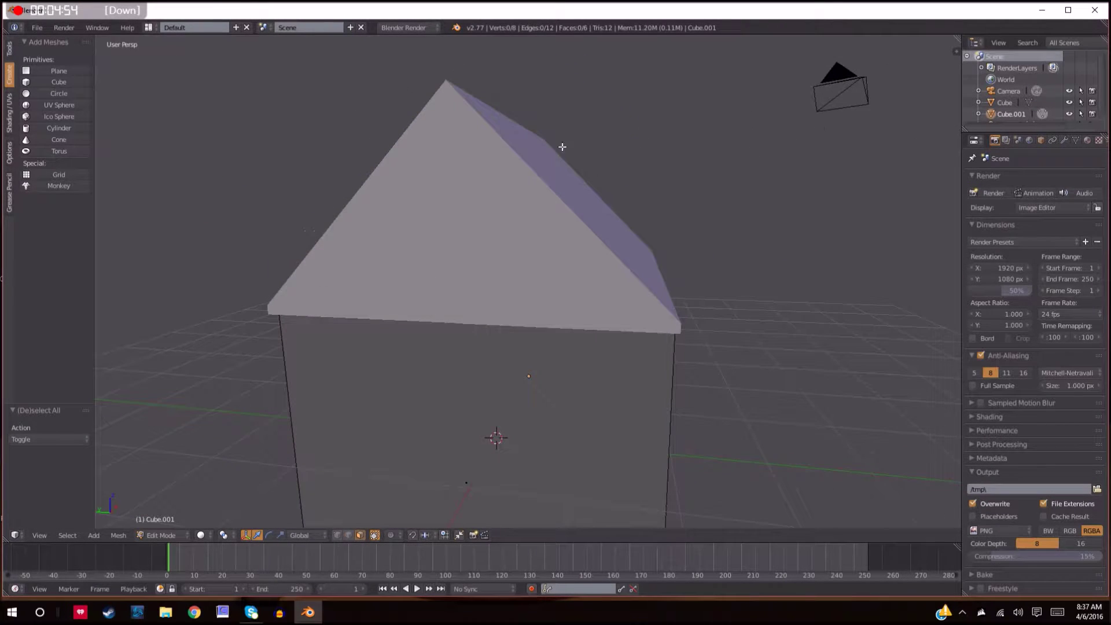
scroll(533, 463, "down", 3)
middle_click_drag(535, 450, 569, 398)
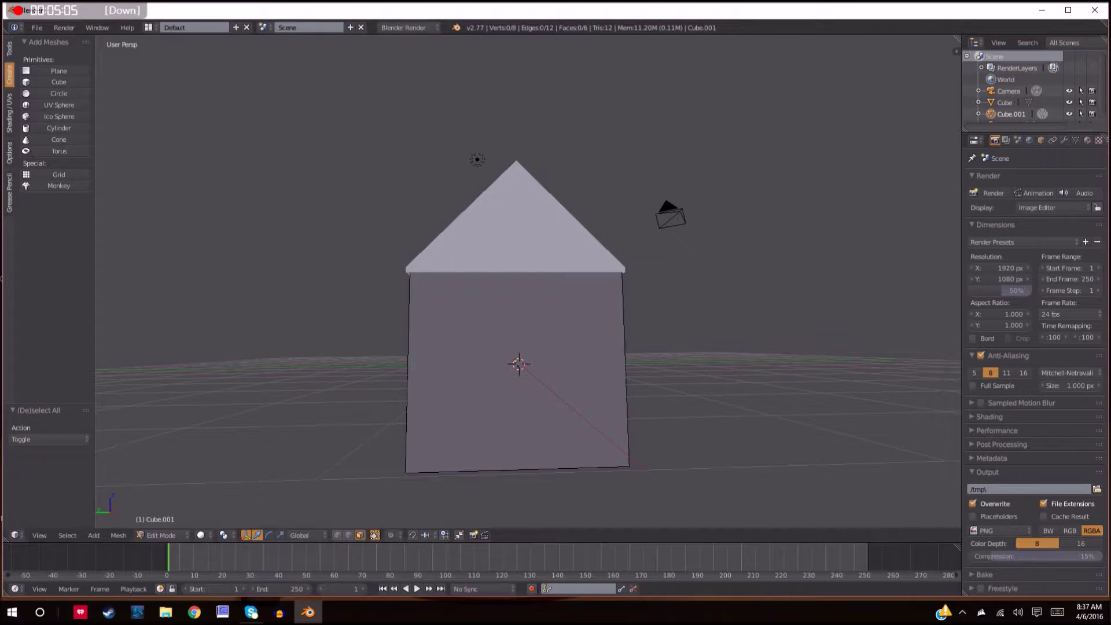
left_click(9, 52)
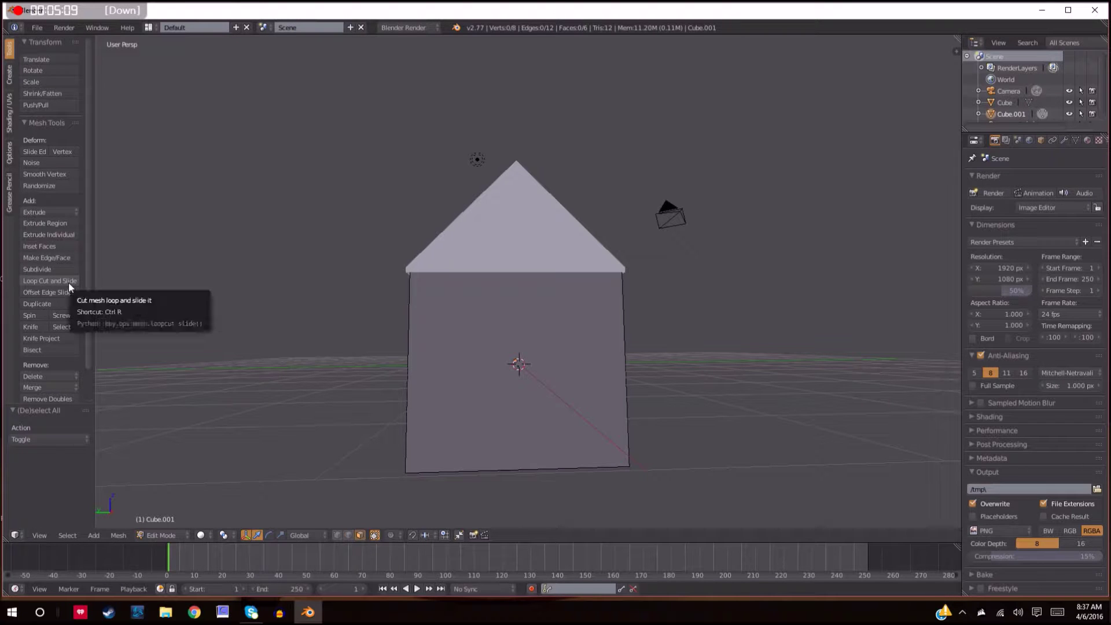
left_click(46, 282)
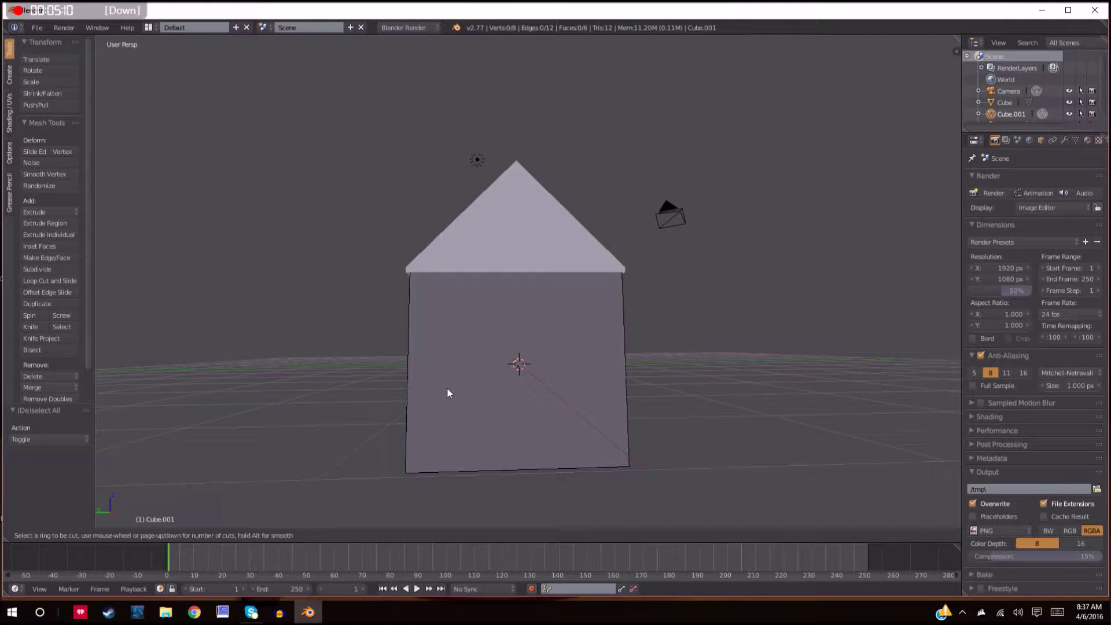
left_click(419, 379)
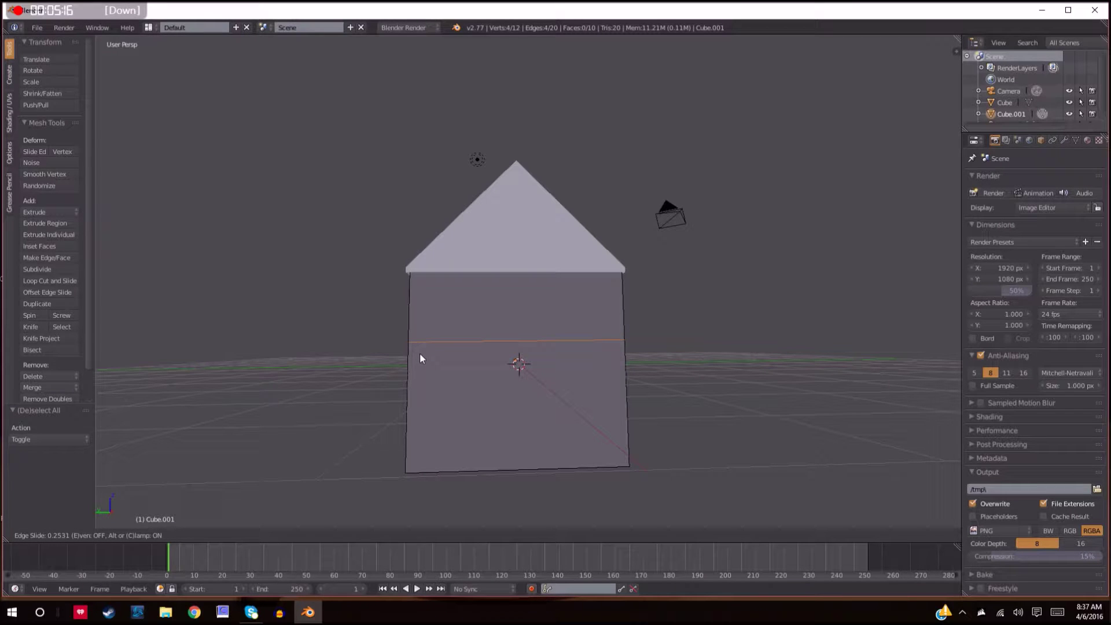
right_click(419, 354)
Examine the loop cut from several sides, in wireframe display and with nothing selected.
middle_click_drag(437, 371, 605, 401)
key("KP_1")
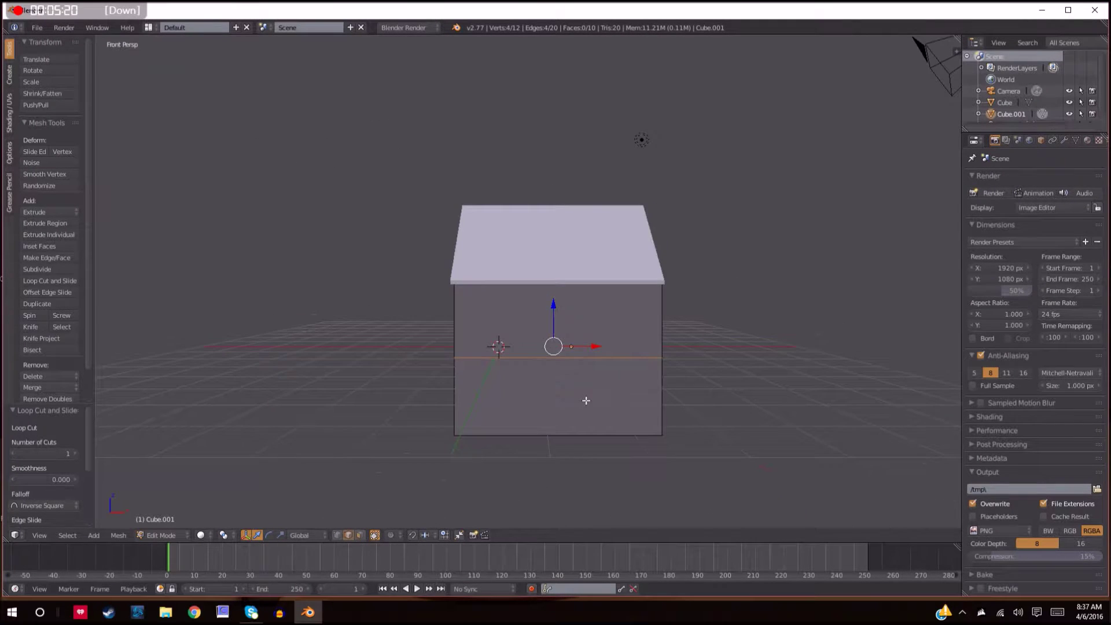
scroll(587, 400, "down", 4)
scroll(586, 400, "up", 4)
middle_click_drag(705, 343, 439, 357)
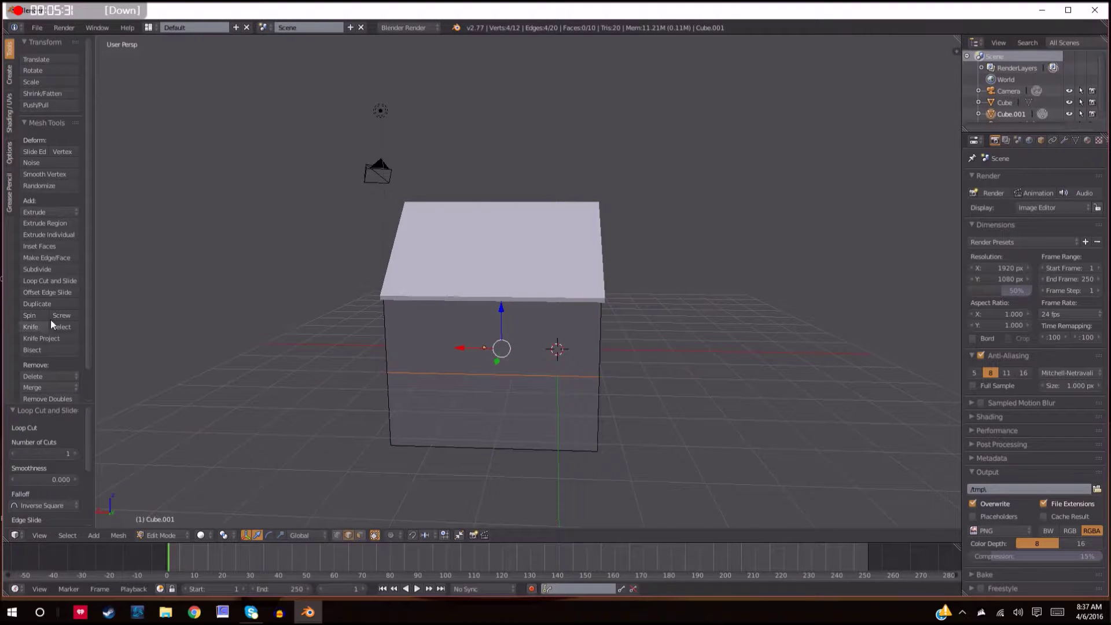
middle_click_drag(322, 313, 392, 327)
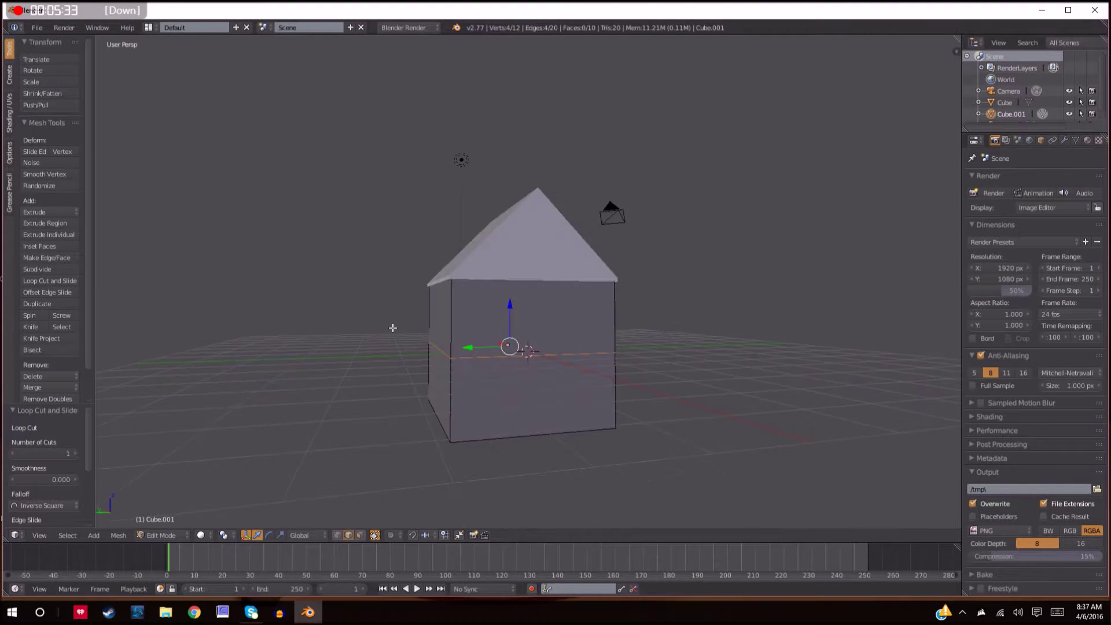
key("z")
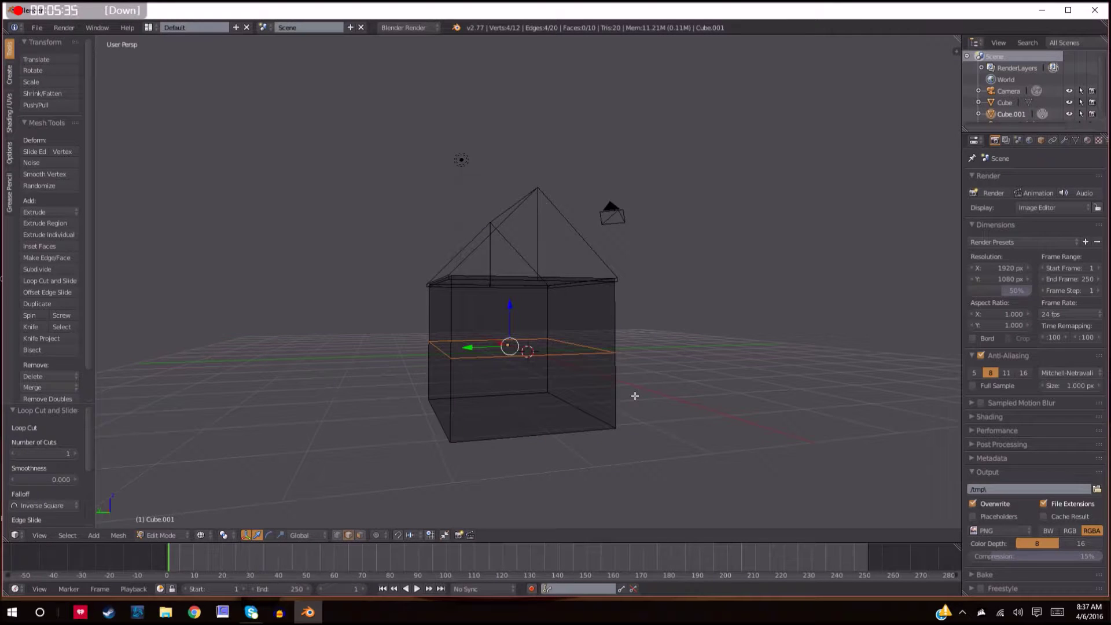
key("a")
mouse_move(618, 350)
middle_mouse_down()
mouse_move(635, 350)
mouse_move(584, 313)
middle_mouse_up()
key("z")
right_click(584, 313)
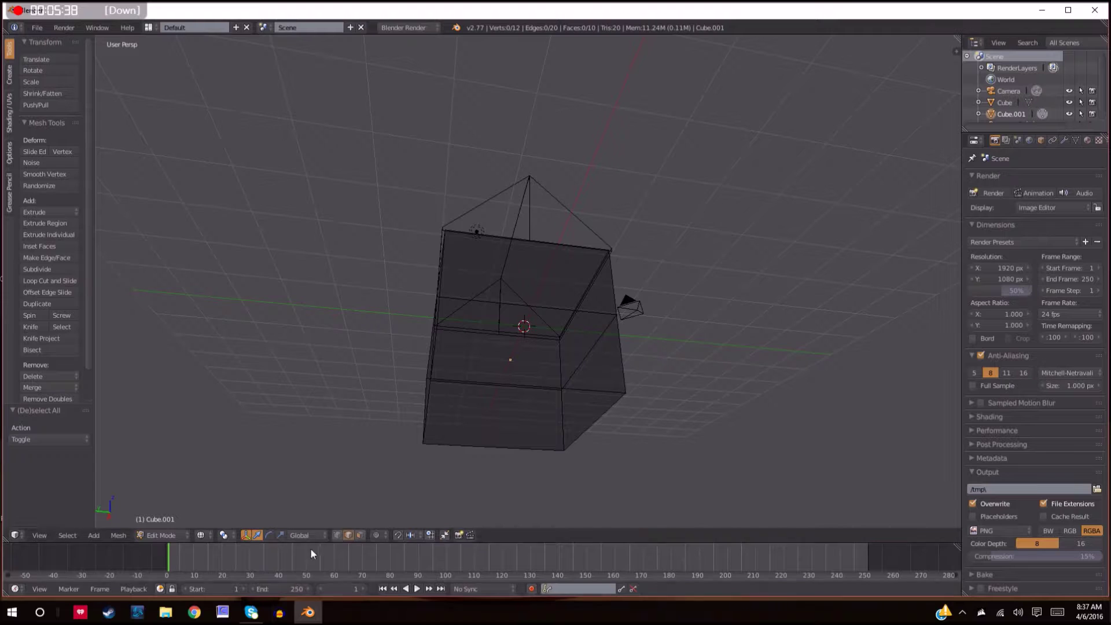
Switch to face selection, check the body's faces in wireframe, and return to solid display with nothing selected.
left_click(360, 535)
right_click(531, 288)
middle_click_drag(624, 350, 570, 284)
scroll(630, 409, "up", 3)
key("a")
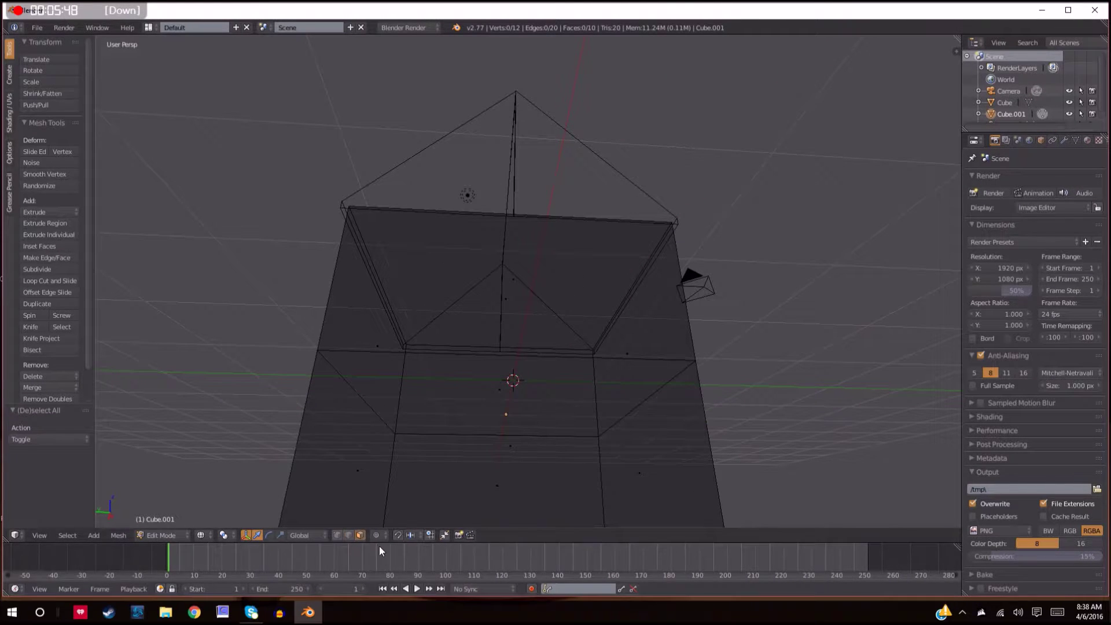
scroll(528, 447, "down", 5)
key("a")
scroll(547, 439, "up", 2)
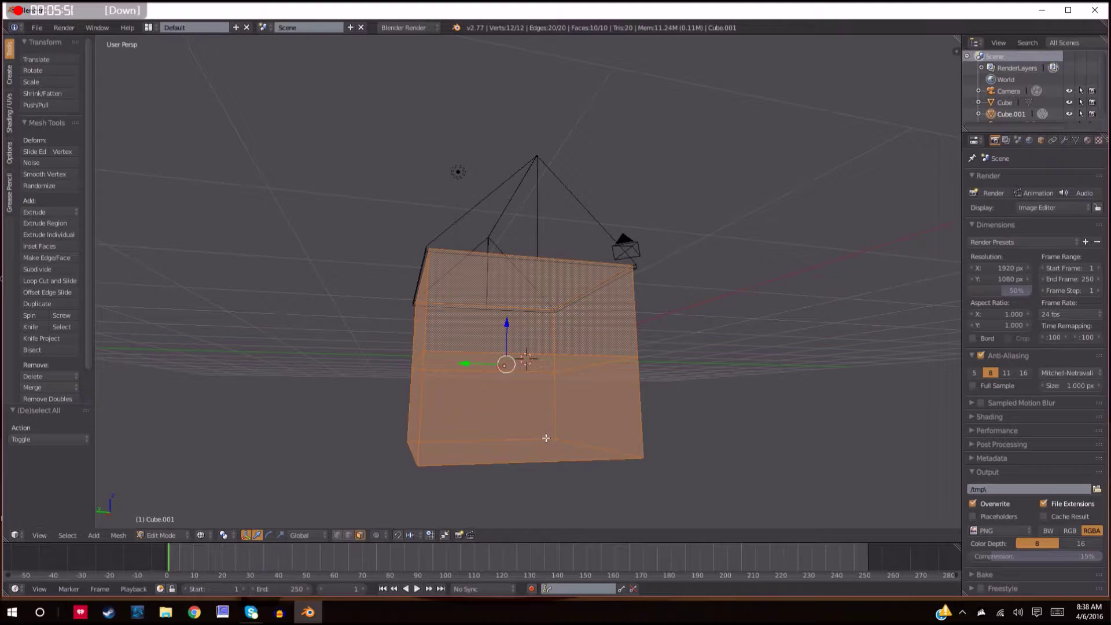
key("z")
key("a")
scroll(547, 439, "up", 4)
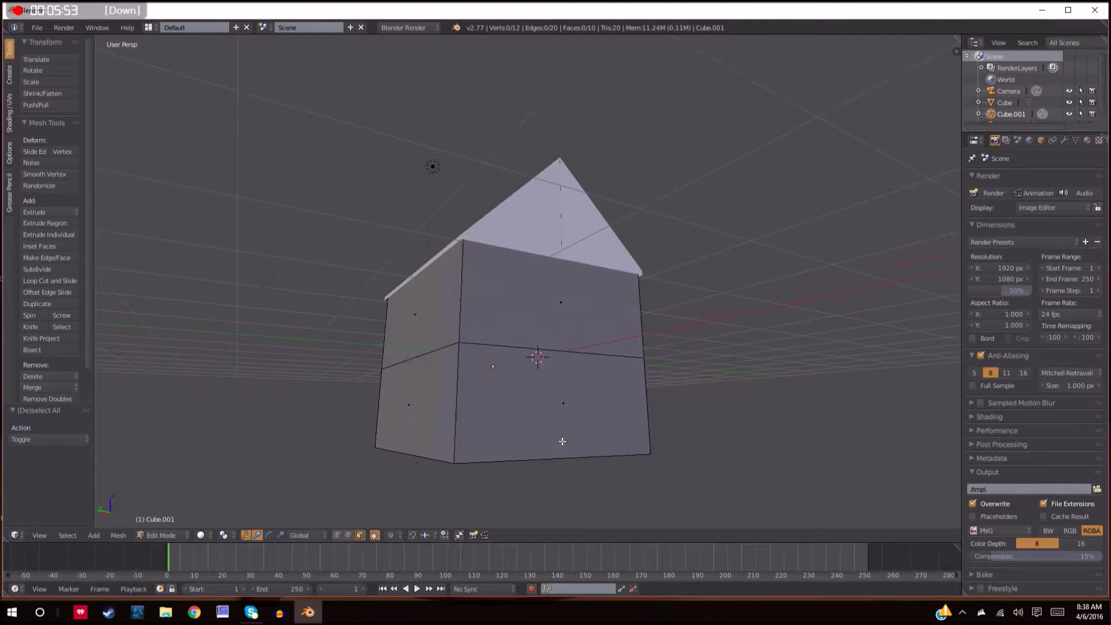
Delete the body's bottom face and the top face beneath the roof.
middle_click_drag(557, 439, 519, 402)
right_click(583, 442)
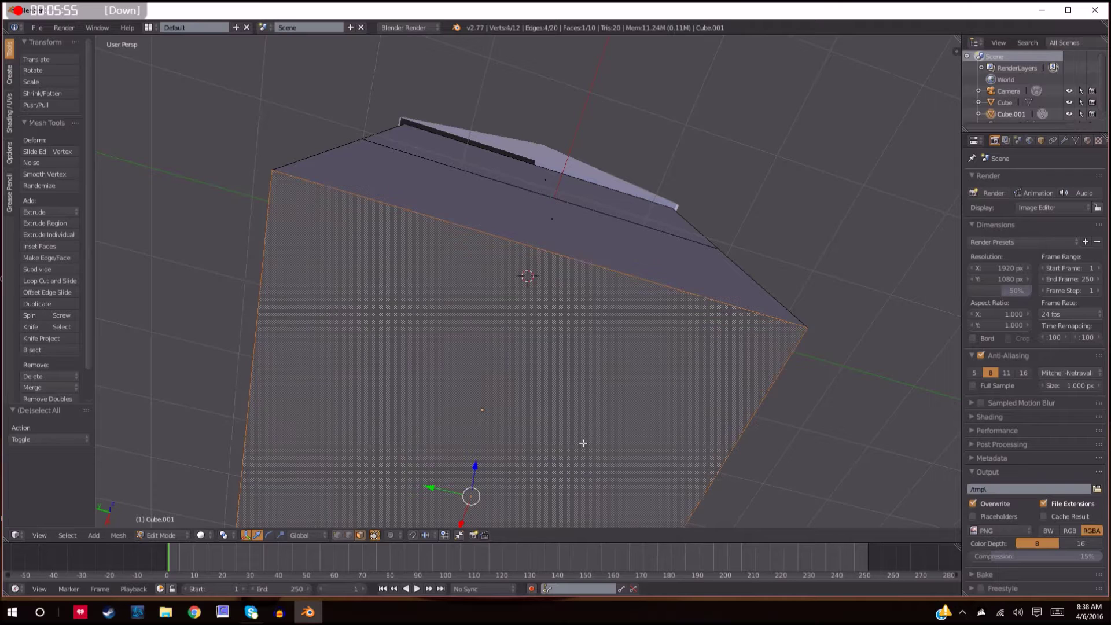
key("x")
left_click(584, 444)
middle_click_drag(584, 443, 549, 385)
right_click(566, 400)
key("x")
left_click(565, 401)
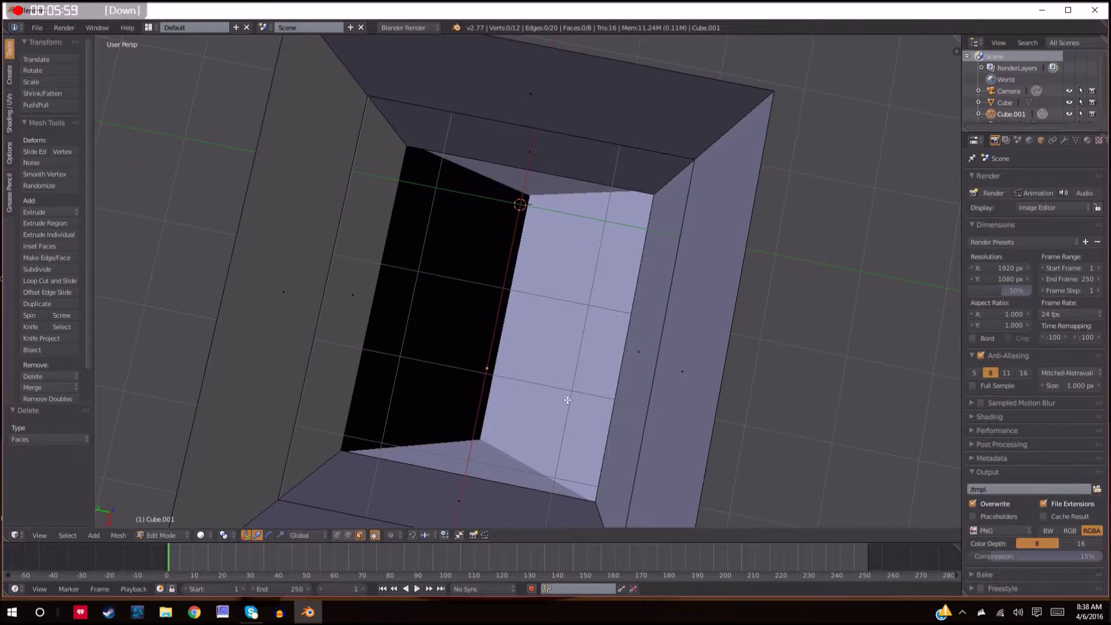
Fill the open bottom with a new face between two opposite bottom edges, and deselect everything.
scroll(565, 401, "down", 4)
middle_click_drag(576, 320, 501, 382)
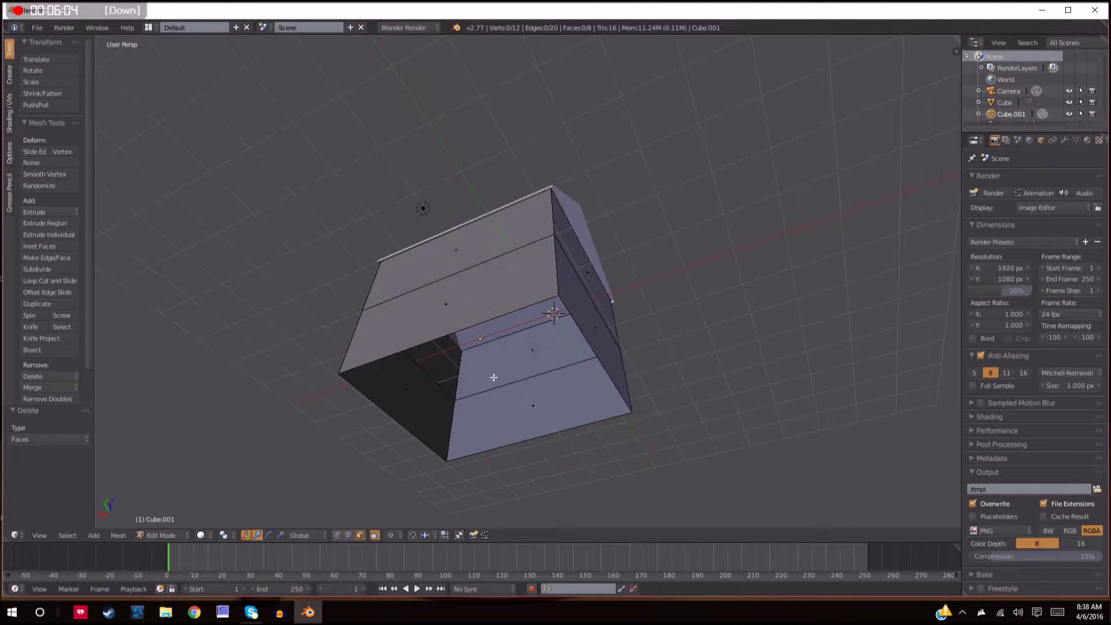
left_click(348, 535)
right_click(449, 328)
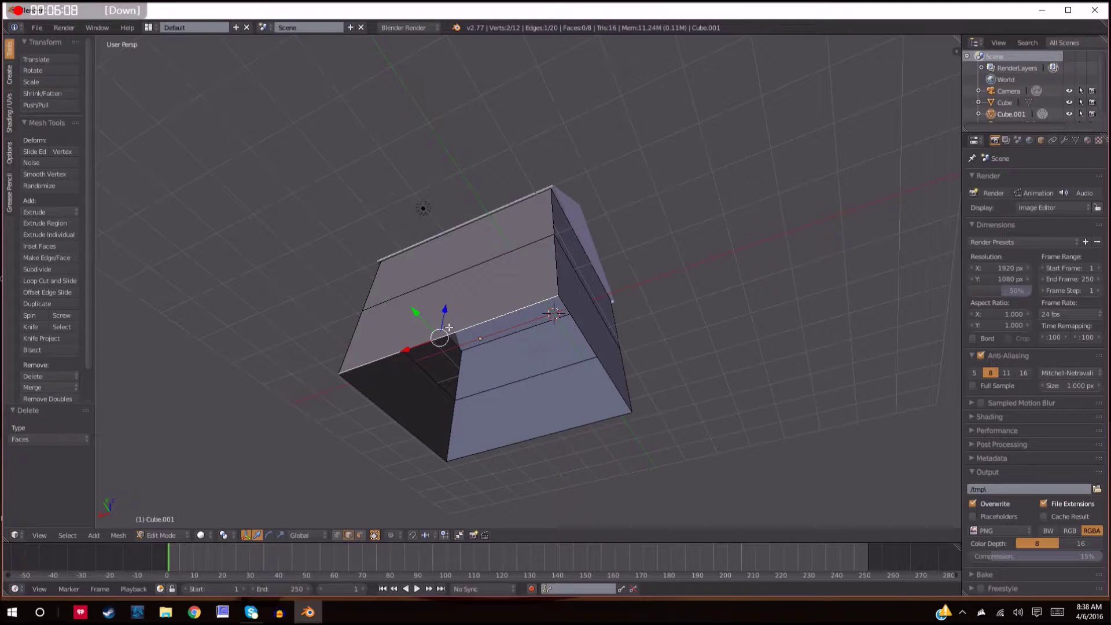
right_click(530, 433, "shift")
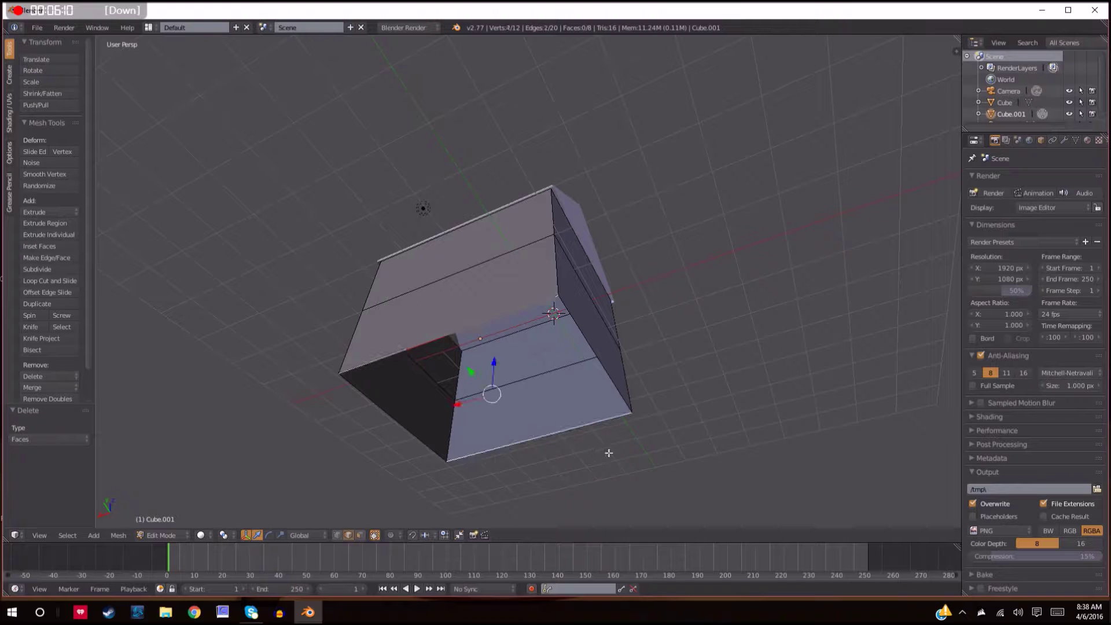
key("f")
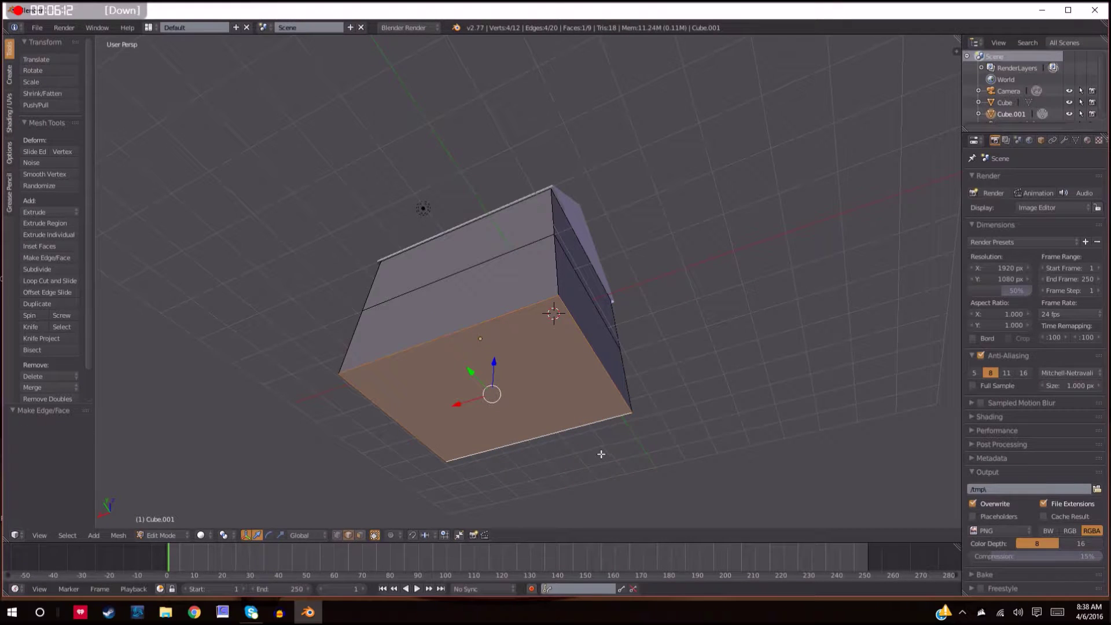
key("a")
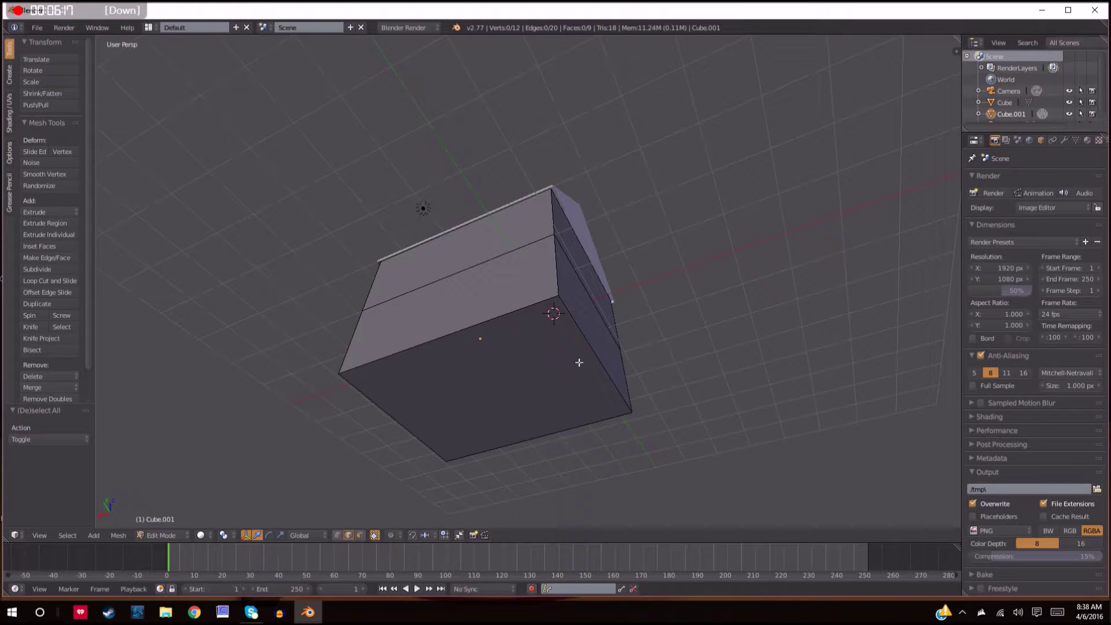
Select the horizontal edge loop running around the walls at mid-height, using edge selection.
middle_click_drag(675, 372, 603, 434)
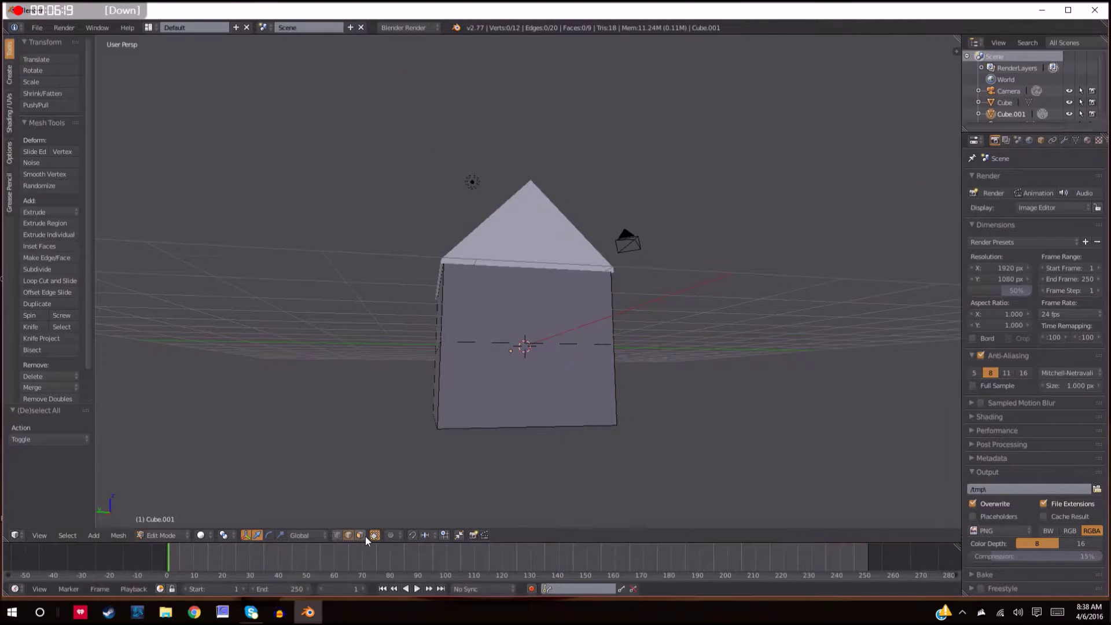
middle_click_drag(518, 459, 563, 446)
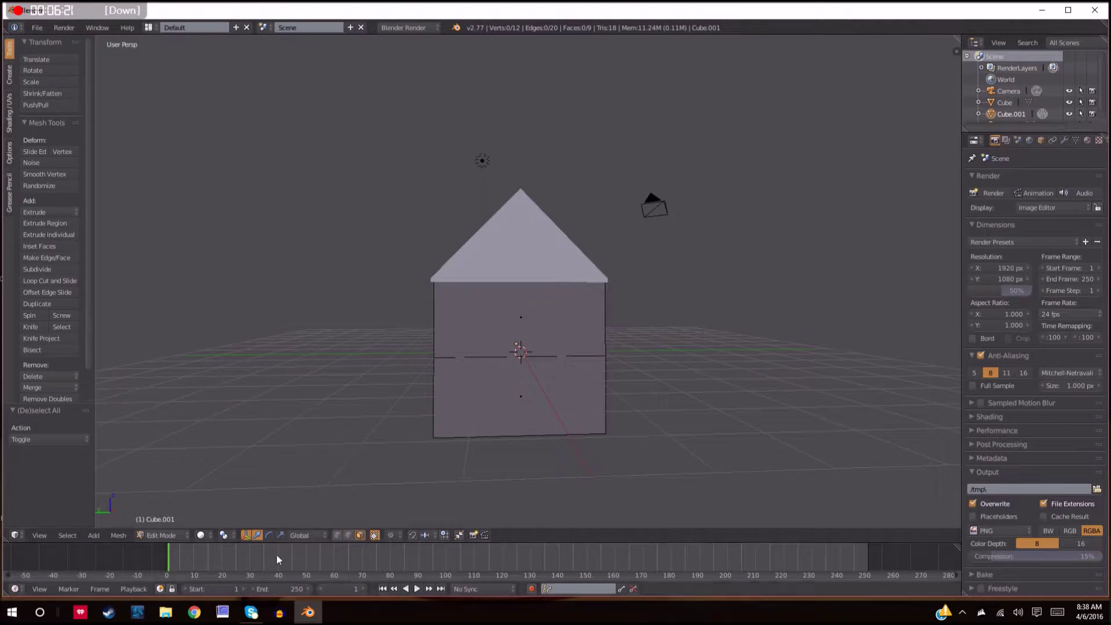
left_click(350, 536)
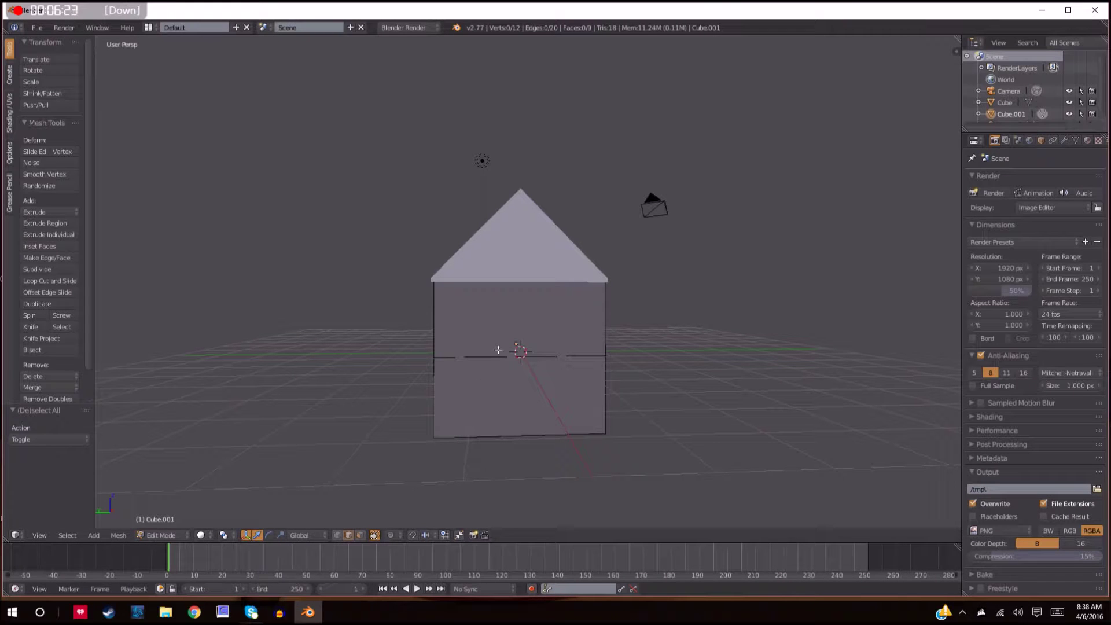
right_click(485, 358, "alt")
middle_click_drag(494, 397, 449, 394)
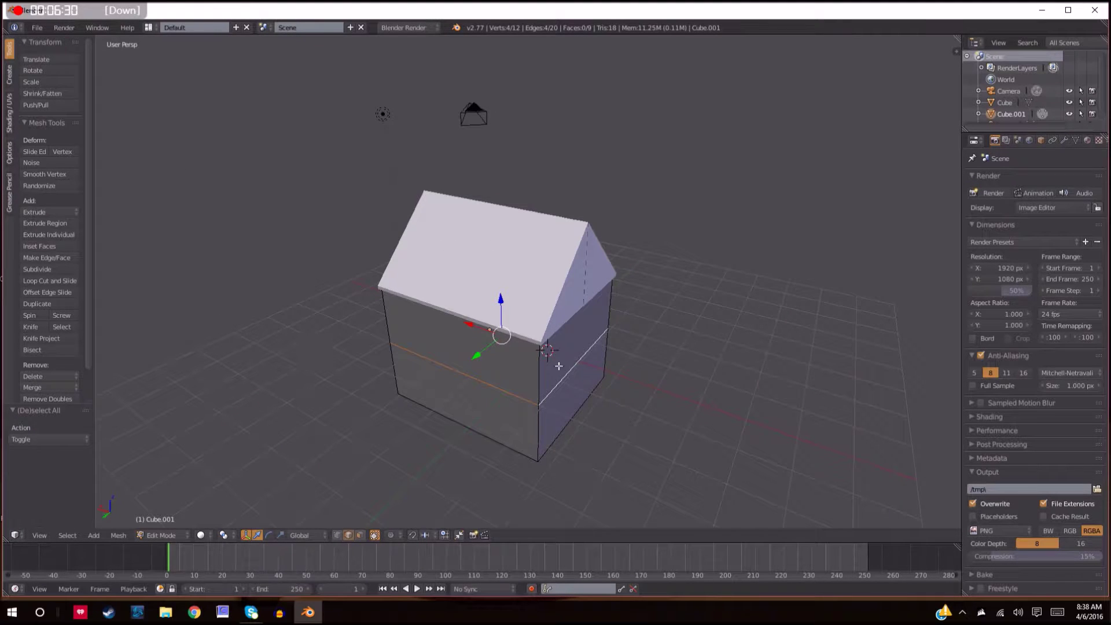
middle_click_drag(674, 385, 573, 411)
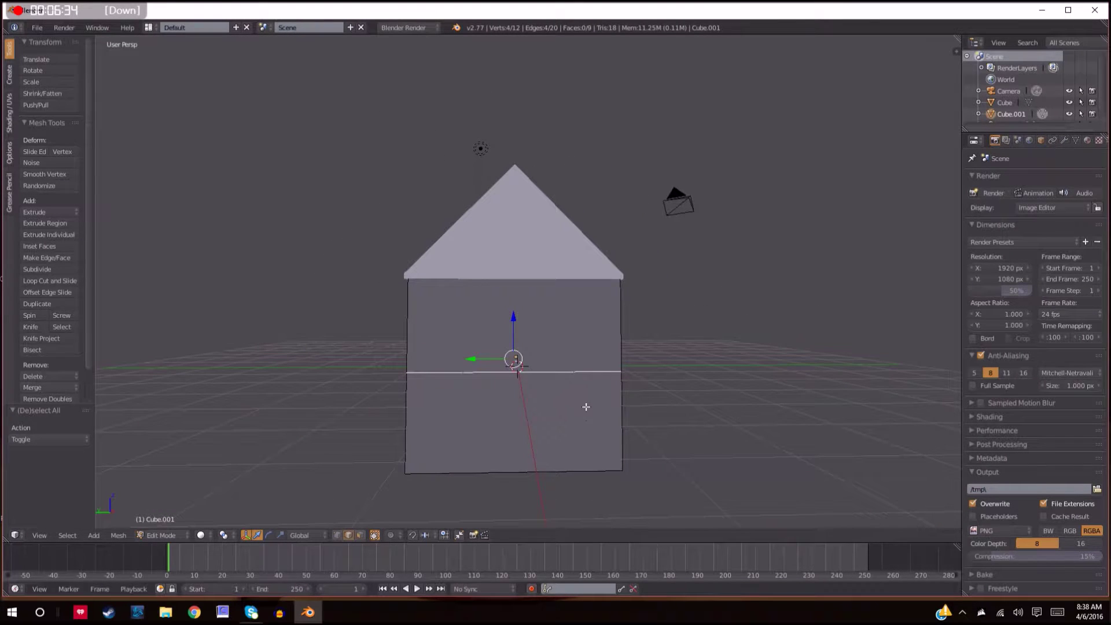
key("g")
key("z")
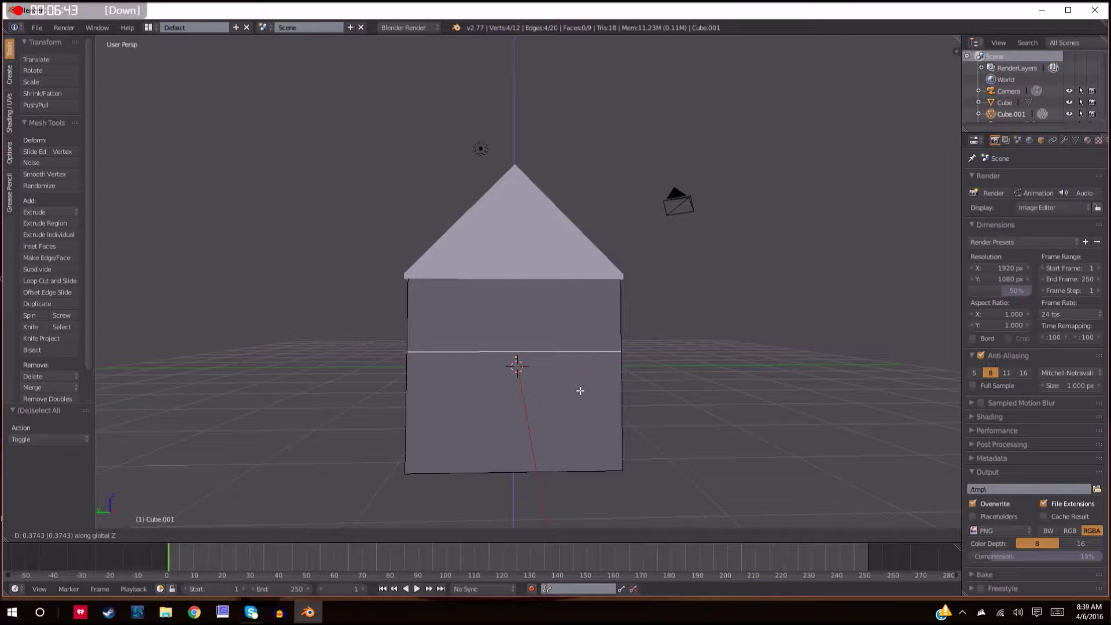
right_click(581, 391)
Lower the selected horizontal edge loop around the walls by about 0.79 along the Z axis.
middle_click_drag(577, 391, 700, 396)
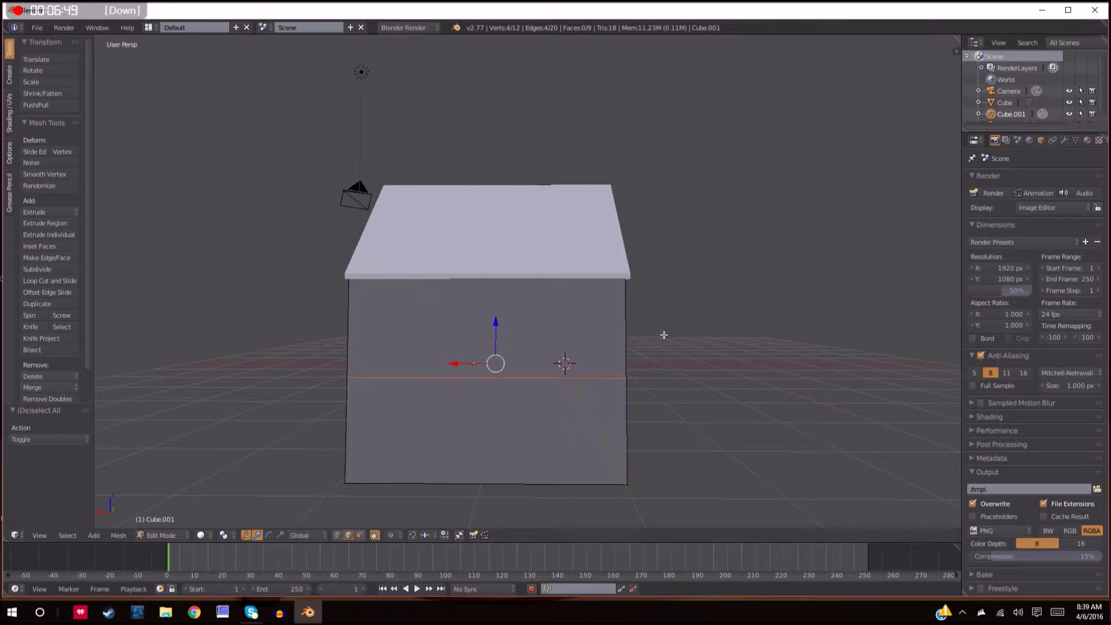
key("g")
key("z")
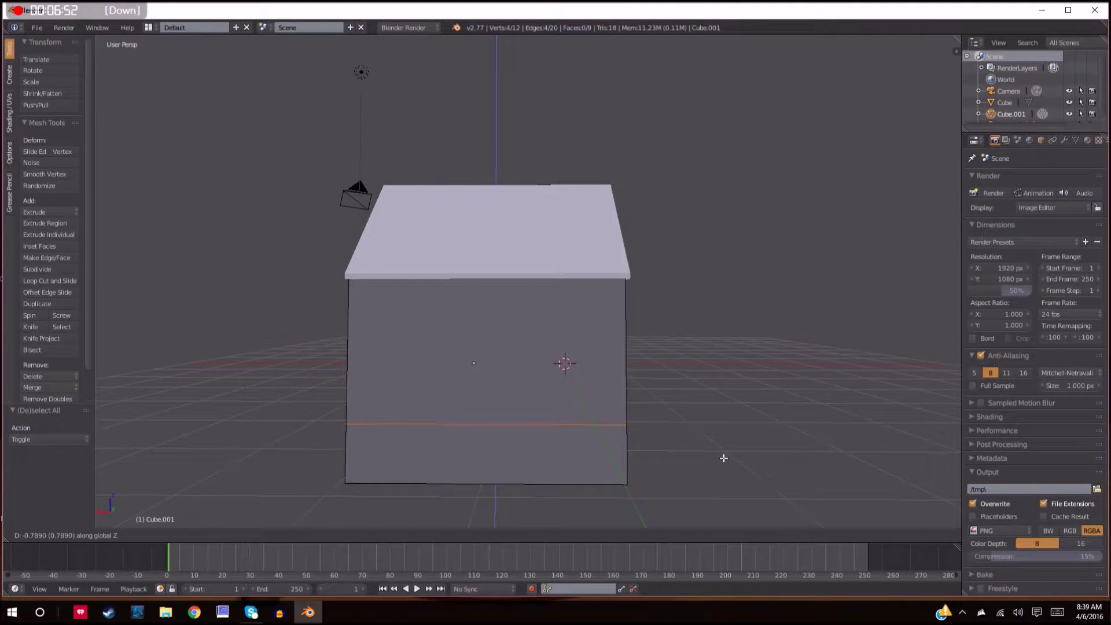
left_click(720, 462)
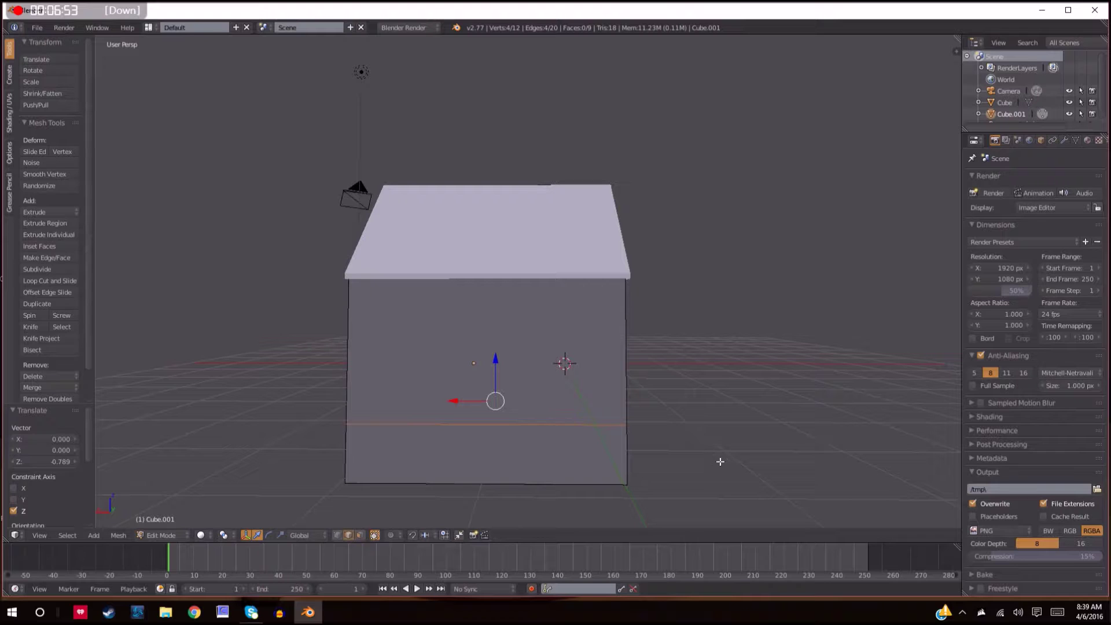
Add two vertical loop cuts across the long walls, one slid toward each end of the house.
left_click(39, 283)
left_click(392, 477)
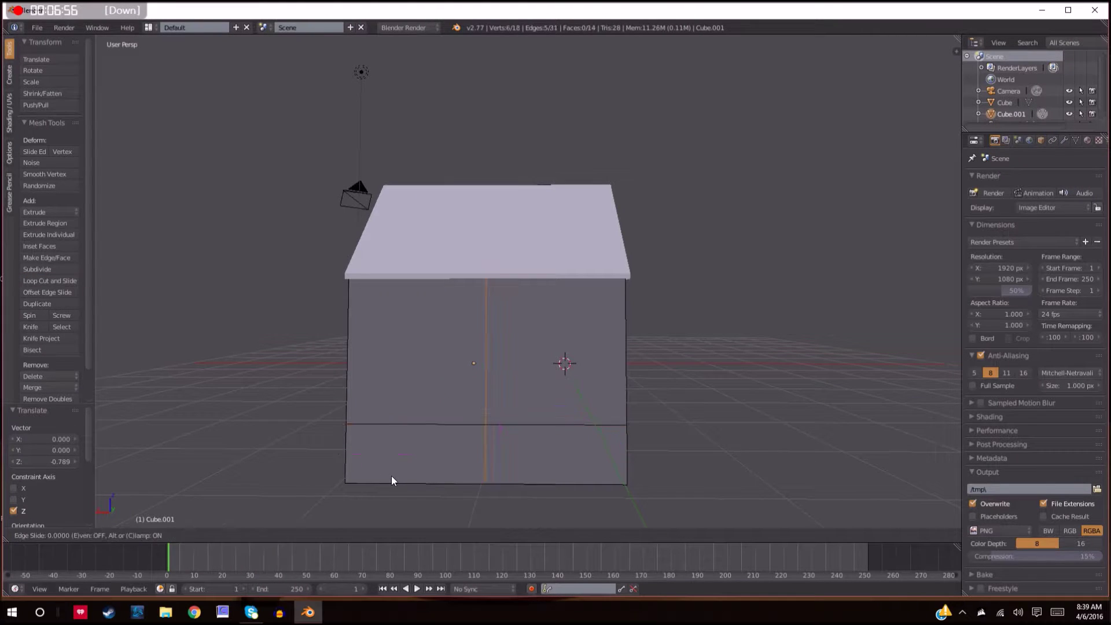
left_click(308, 472)
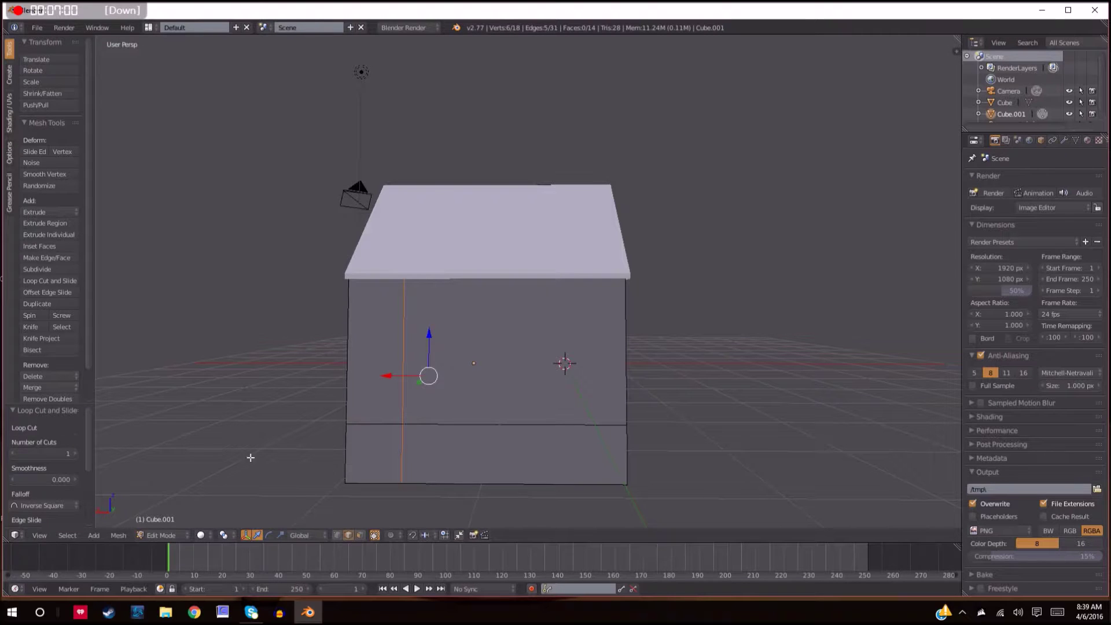
left_click(47, 280)
left_click(474, 439)
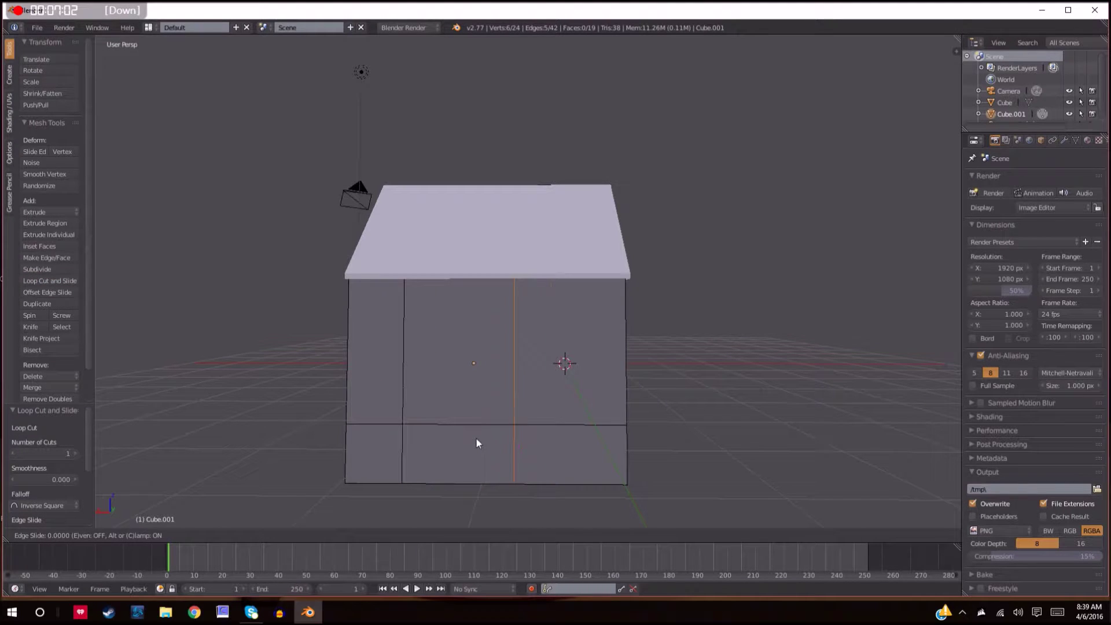
left_click(516, 447)
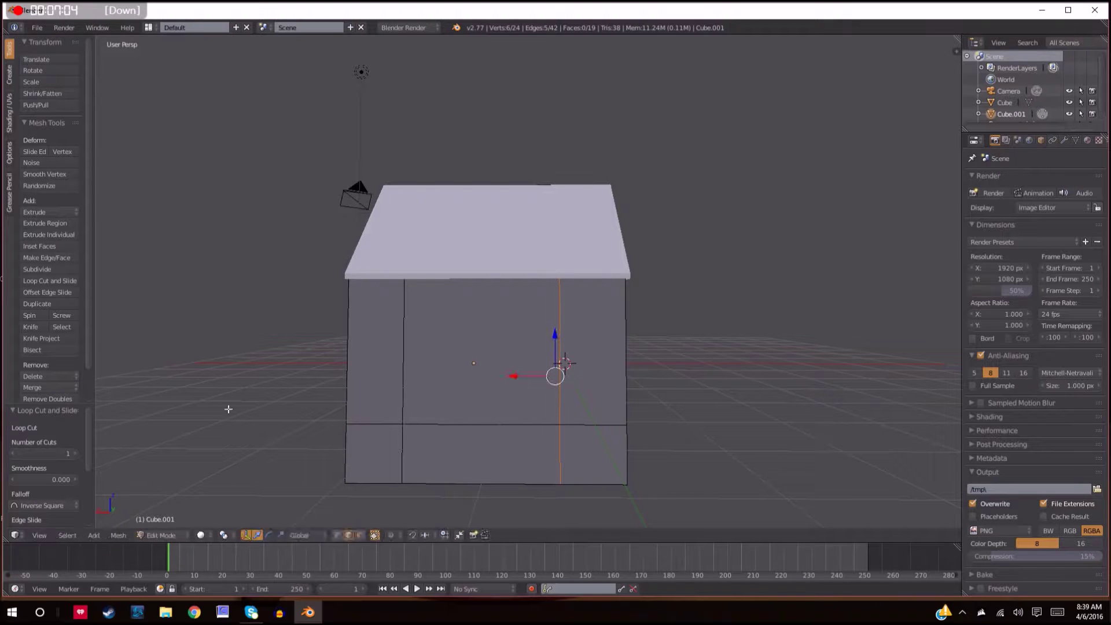
Add a horizontal loop cut around the walls just below the roof, and deselect everything.
left_click(46, 280)
left_click(335, 303)
left_click(326, 263)
middle_click_drag(772, 370, 706, 375)
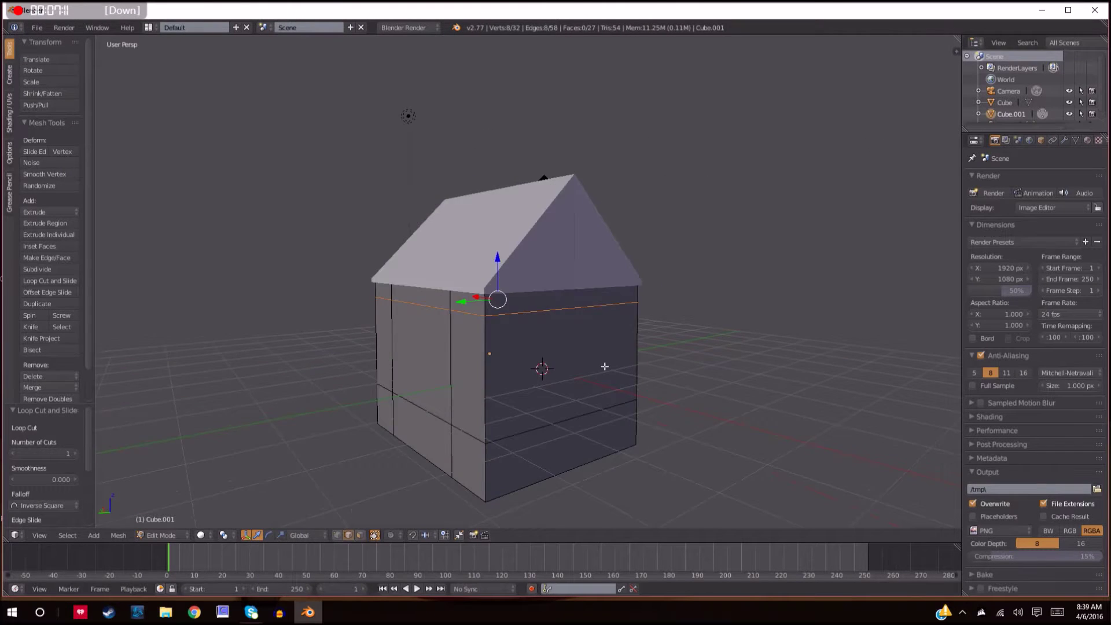
middle_click_drag(602, 367, 666, 362)
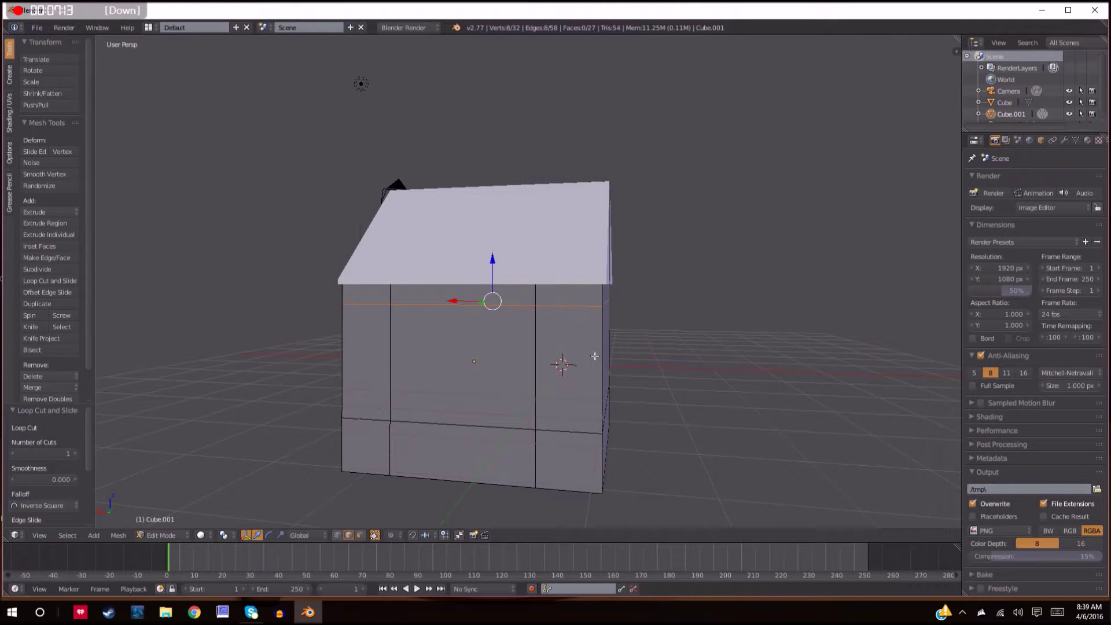
scroll(596, 353, "up", 3)
key("a")
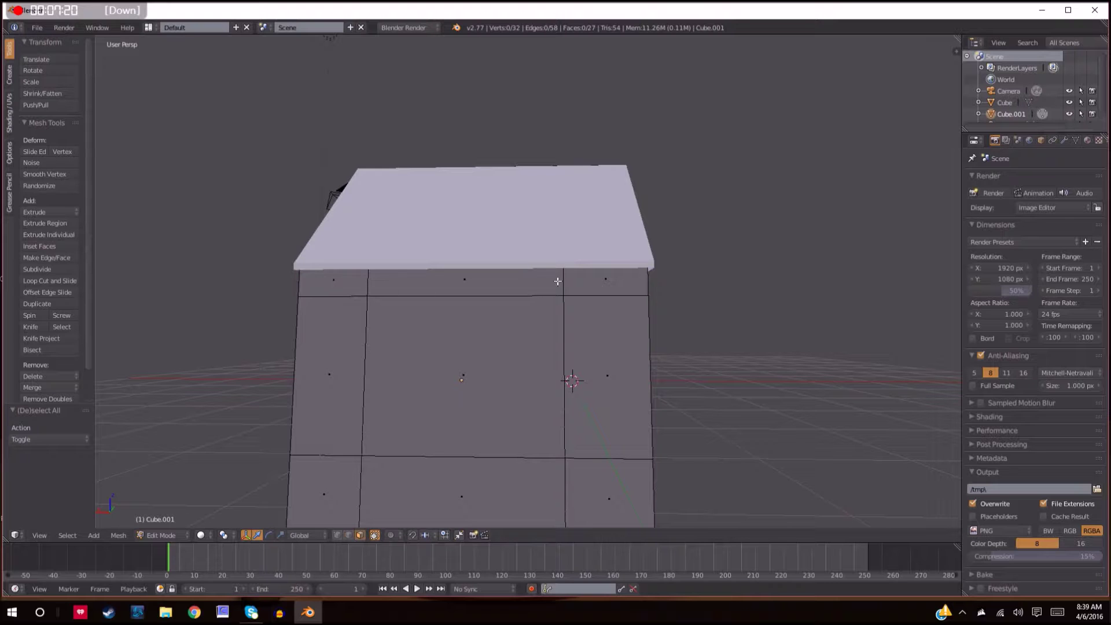
Extrude the large middle face of the long wall and scale it down to about 0.66.
middle_click_drag(696, 377, 598, 327)
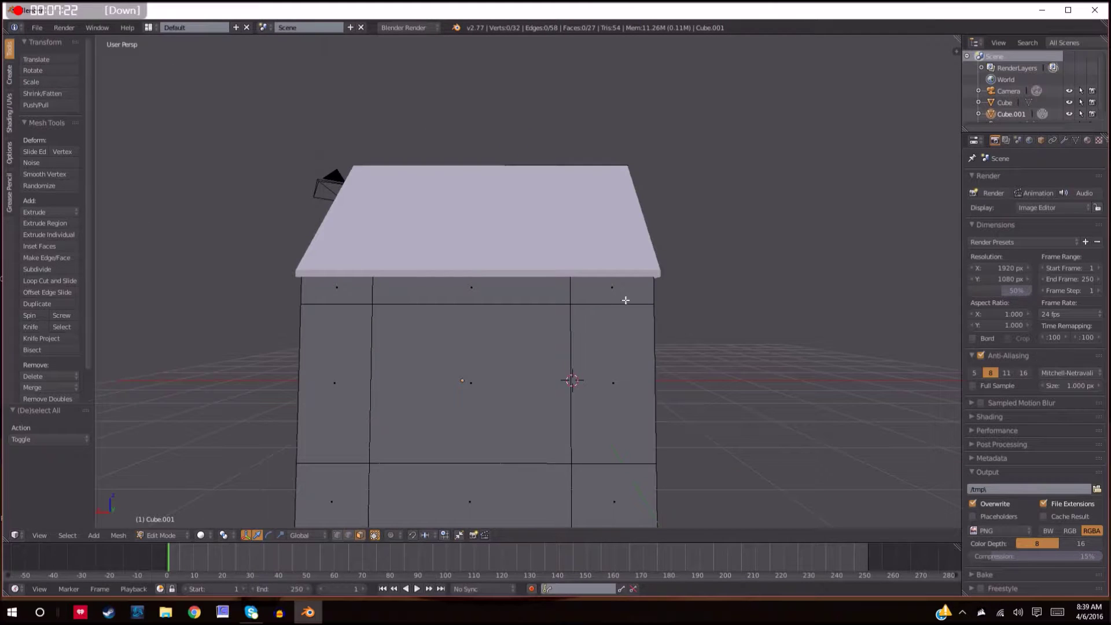
scroll(549, 420, "down", 2)
middle_click_drag(571, 414, 556, 289)
scroll(657, 416, "up", 1)
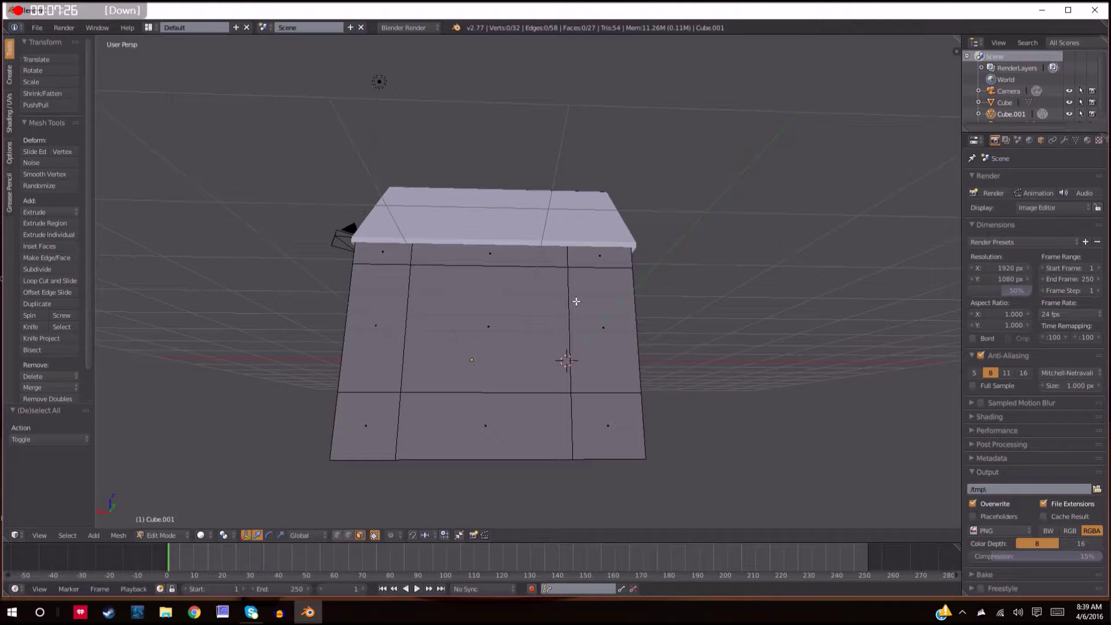
mouse_move(644, 278)
middle_mouse_down()
mouse_move(627, 263)
mouse_move(637, 293)
middle_mouse_up()
right_click(517, 350)
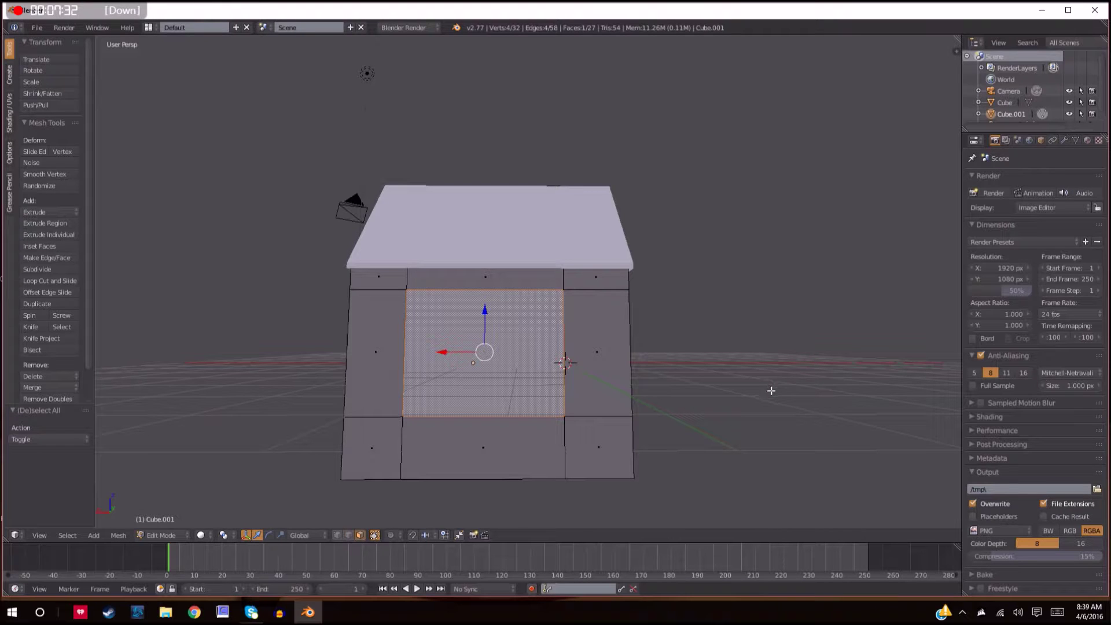
key("e")
key("s")
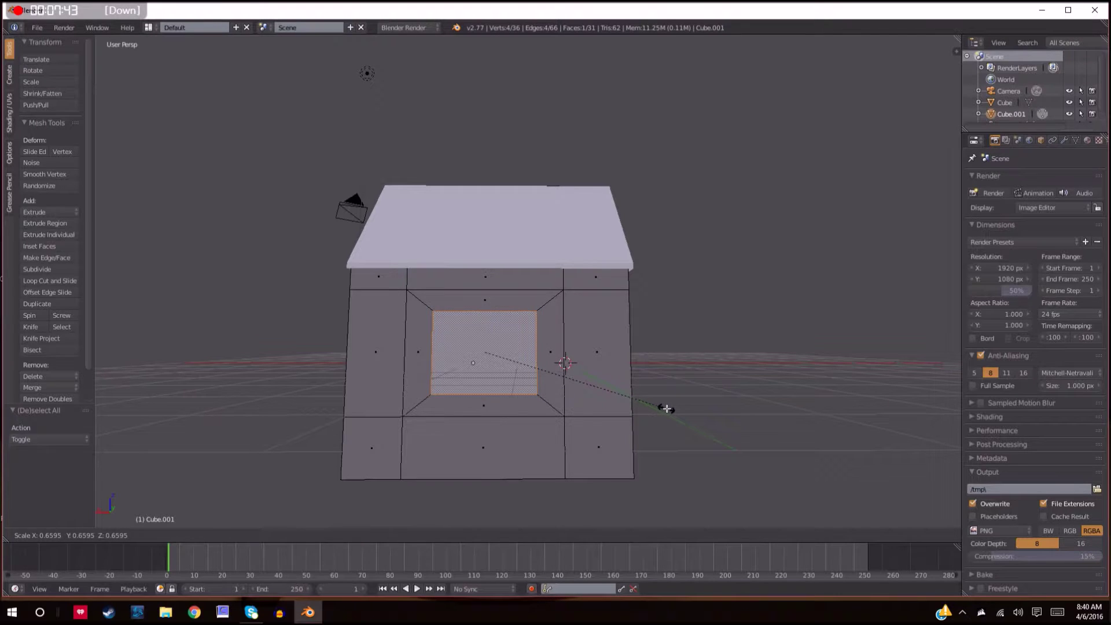
left_click(666, 409)
Push the scaled window face inward by about 0.086 along the Y axis.
middle_click_drag(664, 404, 768, 423)
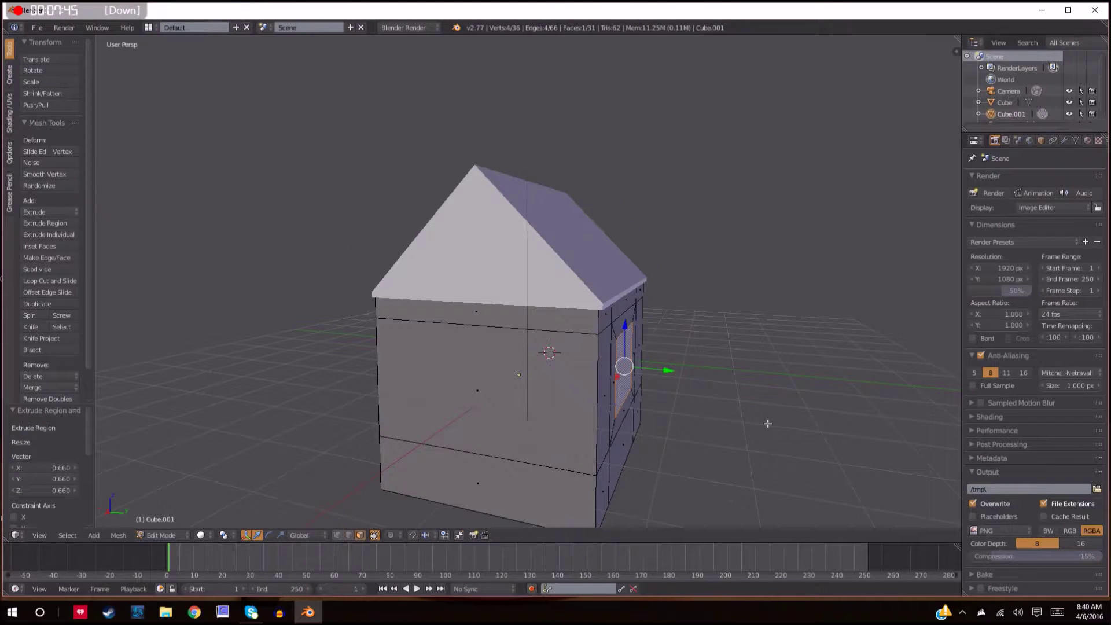
key("g")
key("x")
key("y")
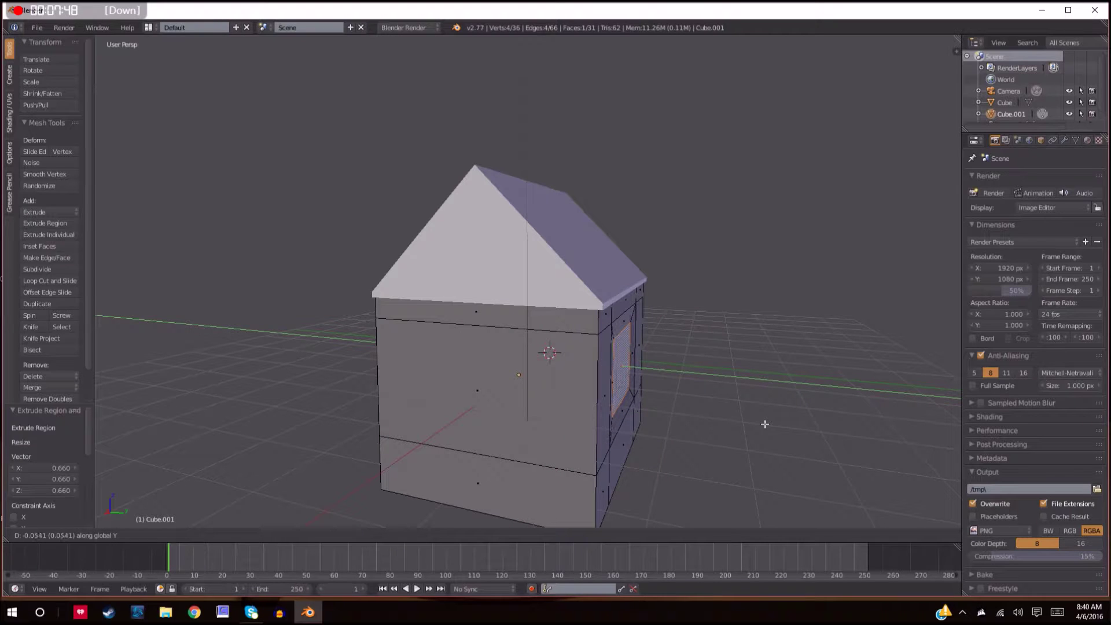
left_click(763, 425)
Extrude the middle face of the opposite long wall in place and scale it to about 0.715.
middle_click_drag(761, 424, 475, 405)
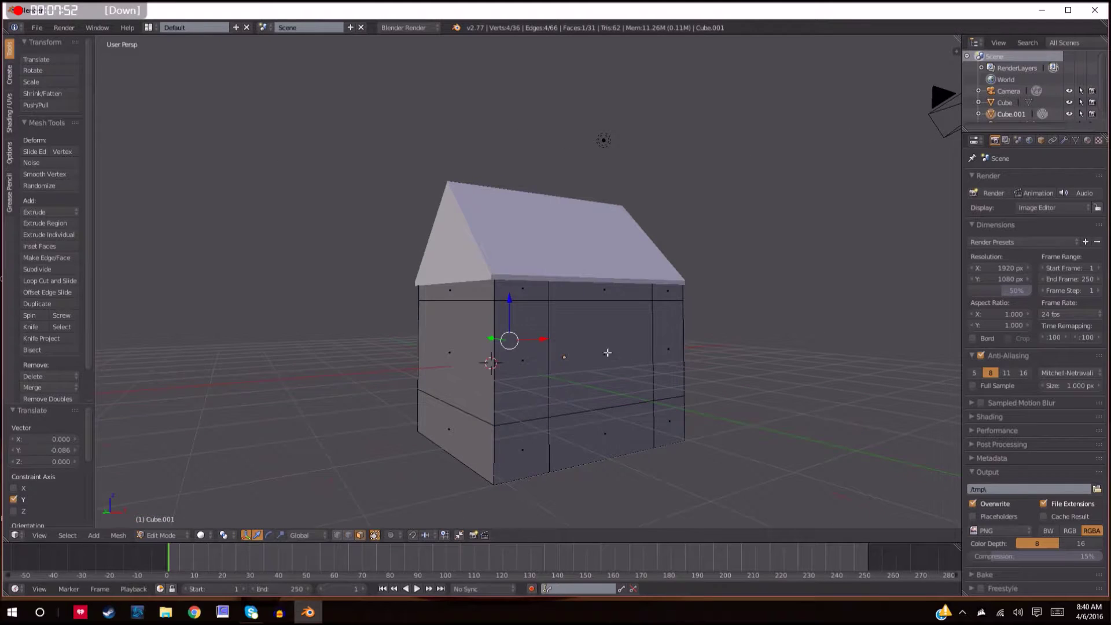
key("e")
right_click(692, 404)
key("s")
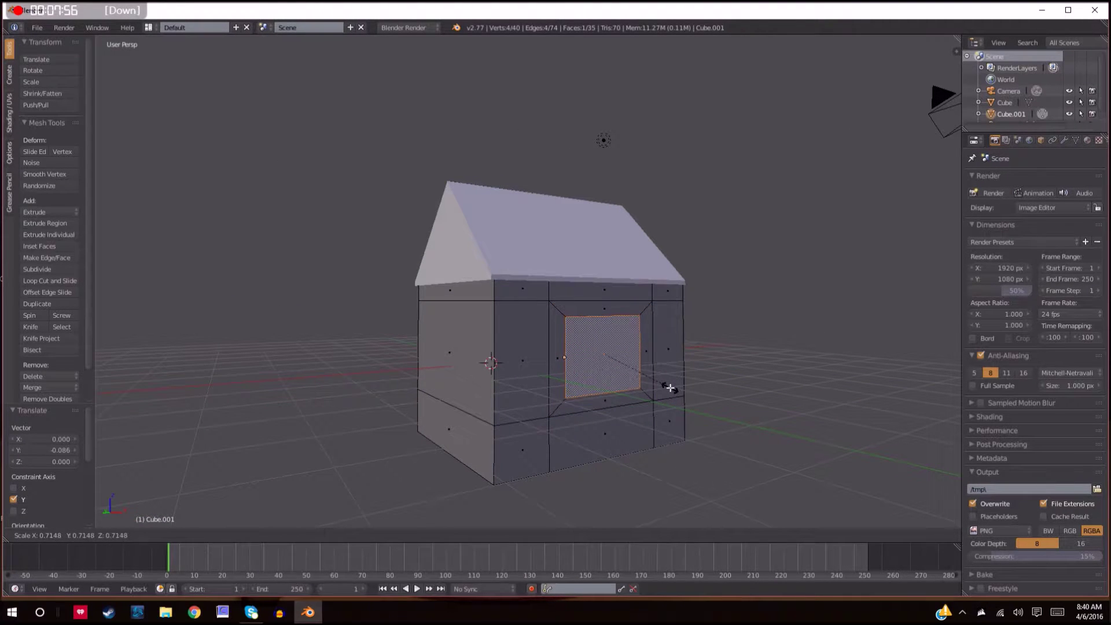
left_click(671, 387)
Push the second window face into the wall by about 0.1 along the Y axis.
middle_click_drag(669, 389, 701, 395)
key("g")
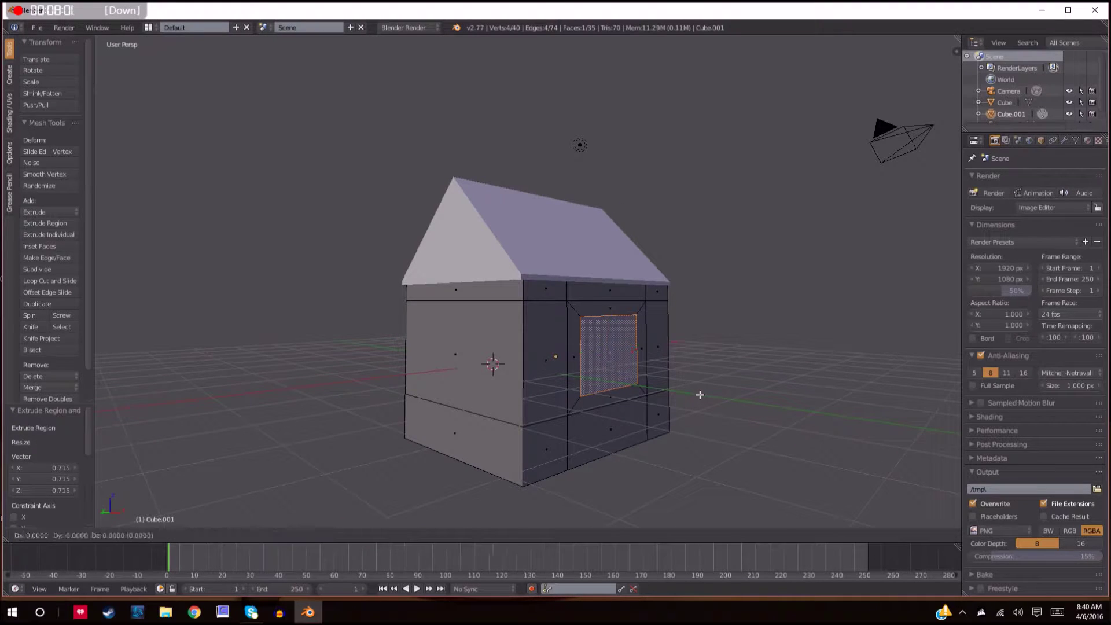
key("y")
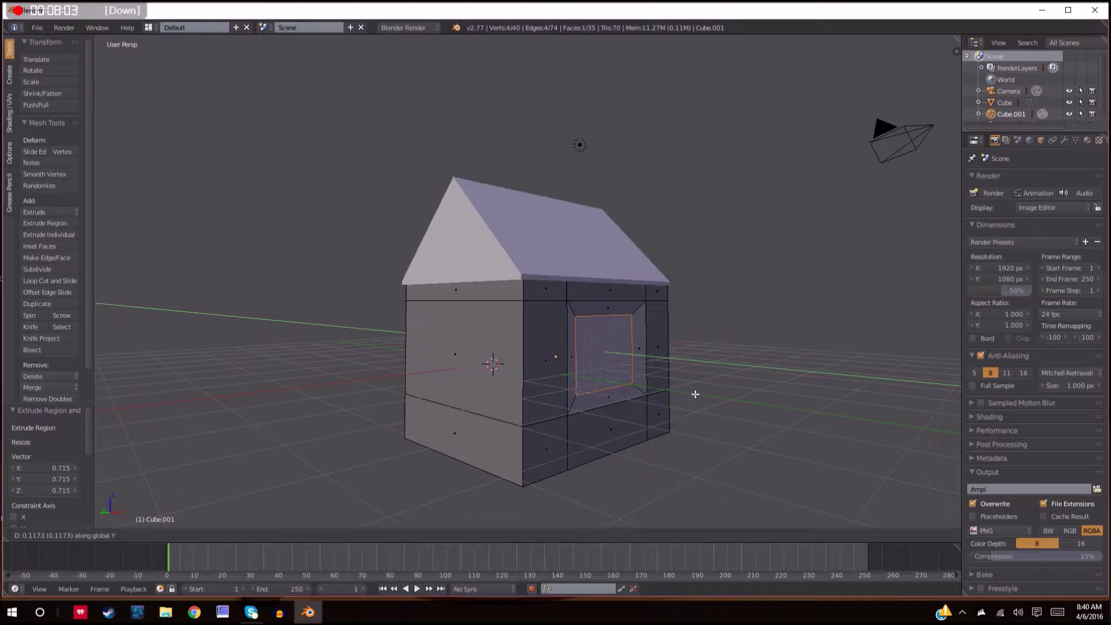
left_click(695, 394)
Examine the recessed window and the surrounding walls from several angles, including from below and from the gable end.
middle_click_drag(695, 398, 710, 414)
scroll(712, 405, "up", 4)
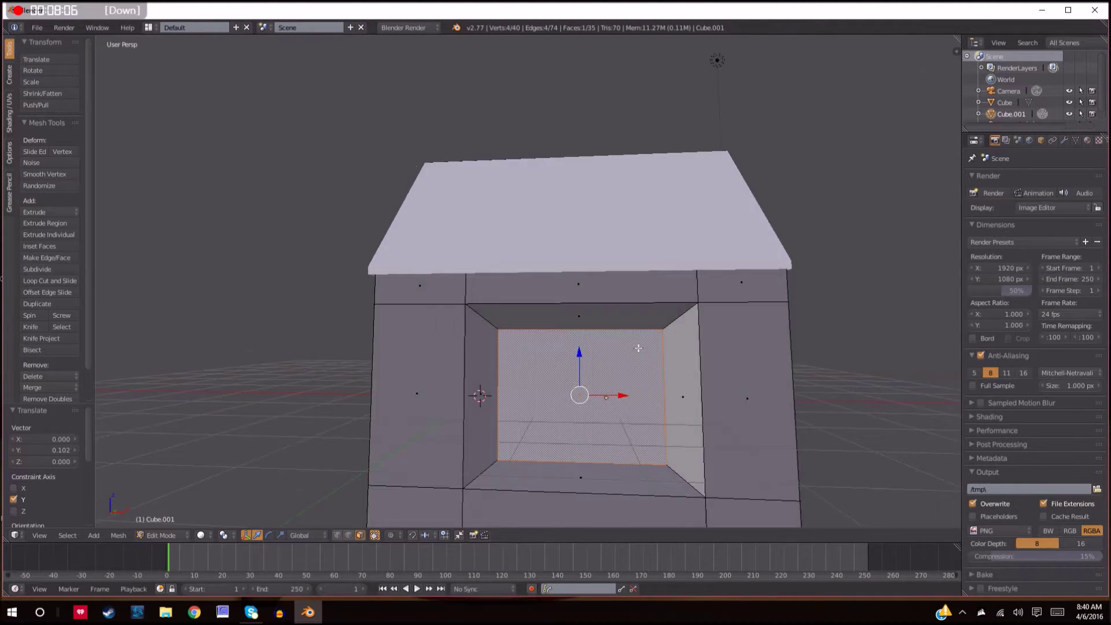
middle_click_drag(639, 348, 412, 303)
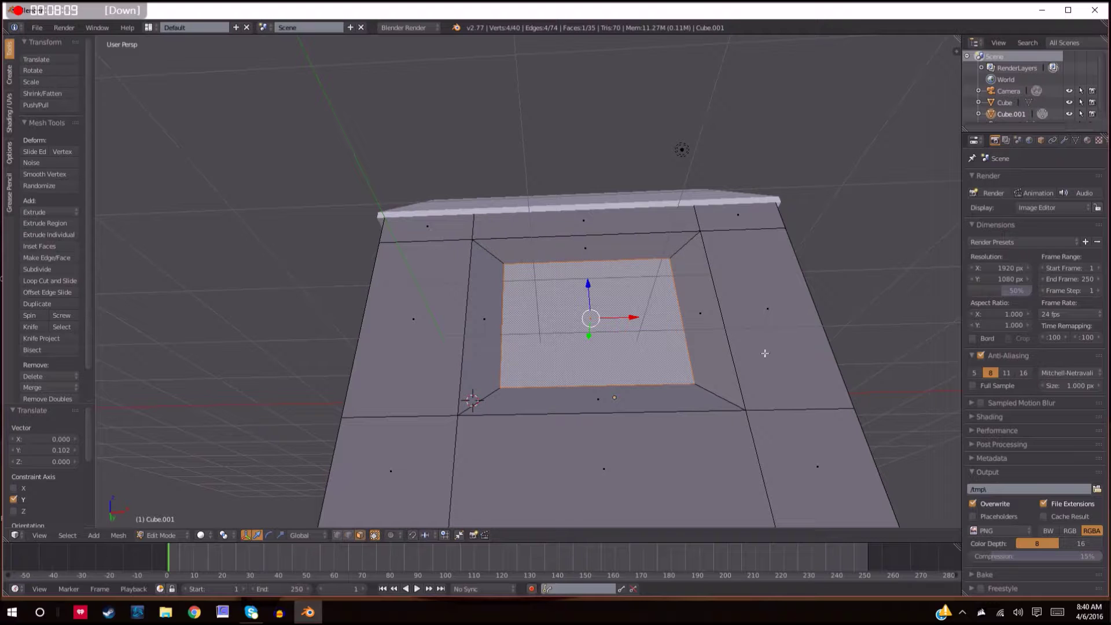
scroll(762, 355, "down", 1)
mouse_move(762, 355)
middle_mouse_down()
mouse_move(757, 404)
mouse_move(751, 374)
middle_mouse_up()
scroll(757, 405, "up", 1)
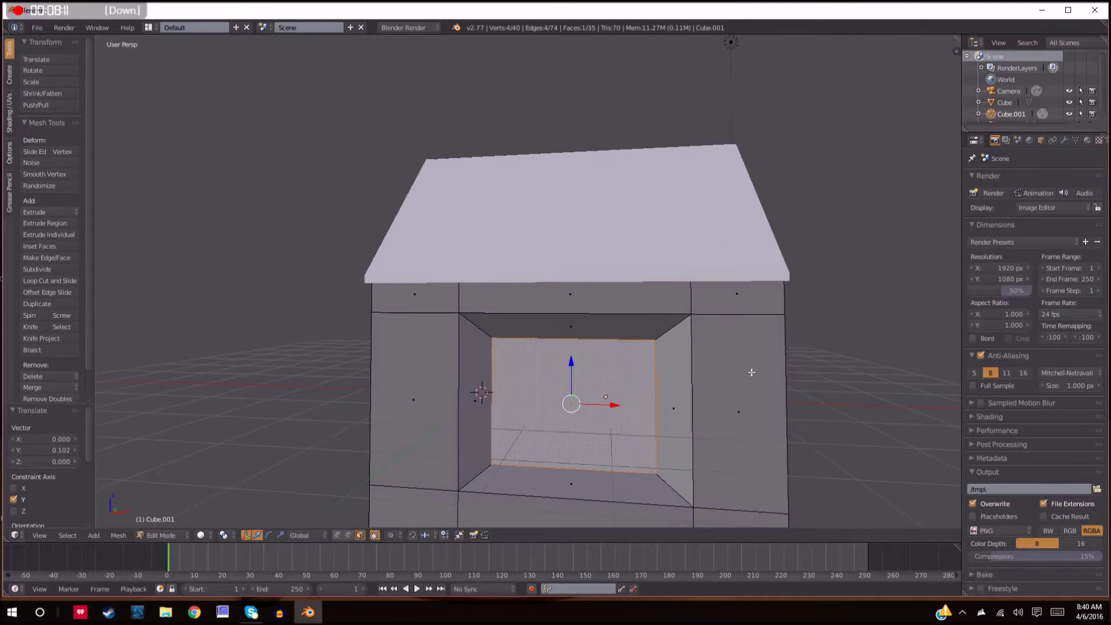
scroll(737, 332, "down", 2)
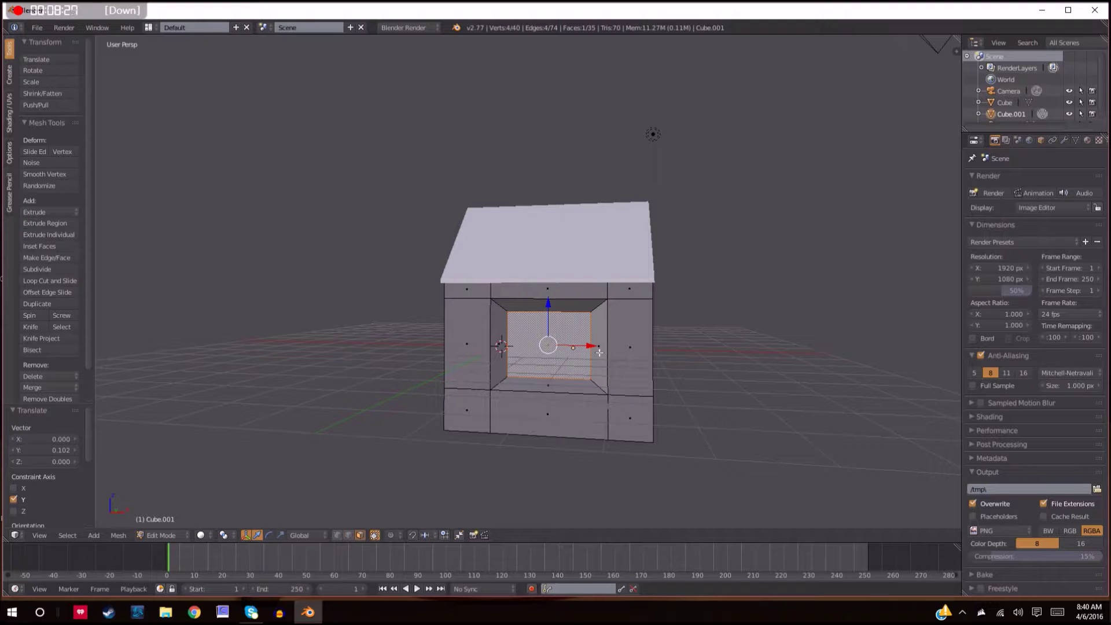
middle_click_drag(591, 367, 676, 412)
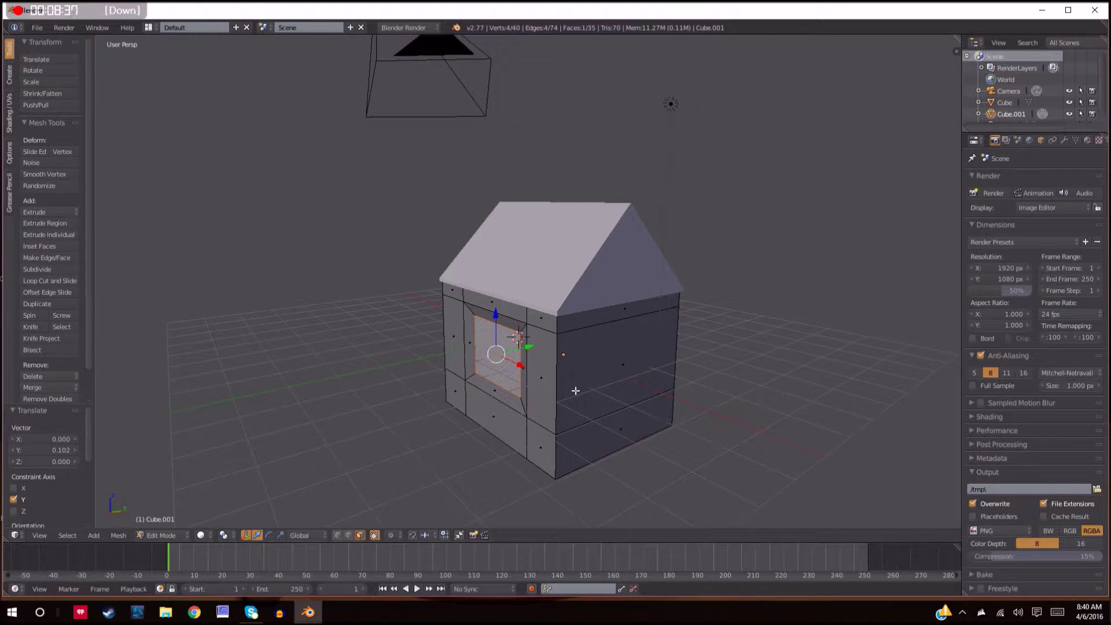
middle_click_drag(735, 388, 724, 358)
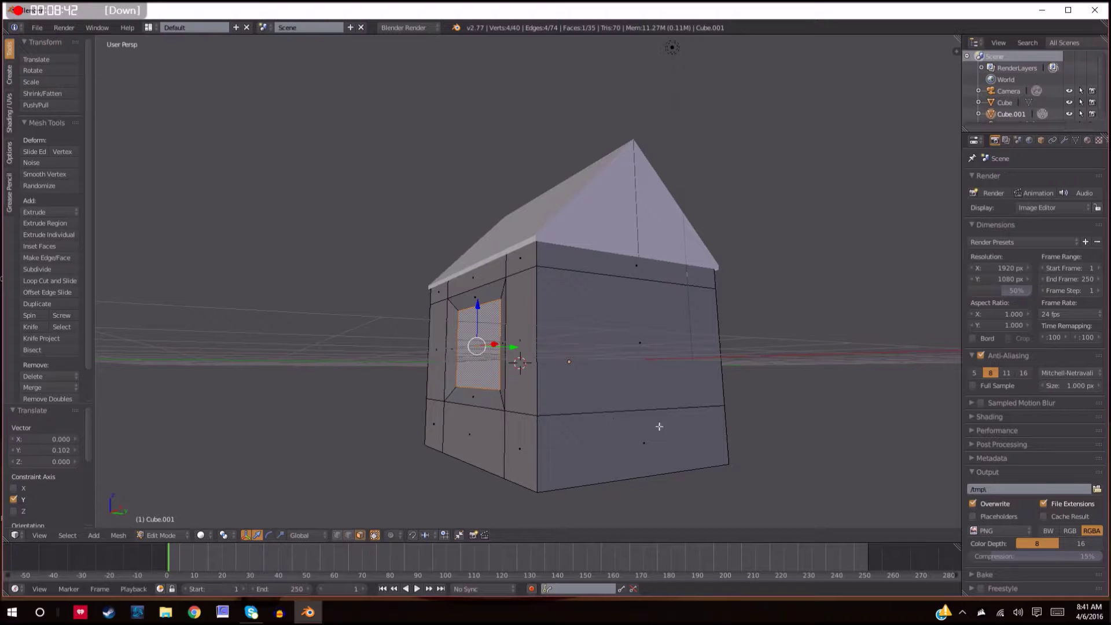
Finish editing the body and open the roof's mesh for editing with nothing selected.
key("a")
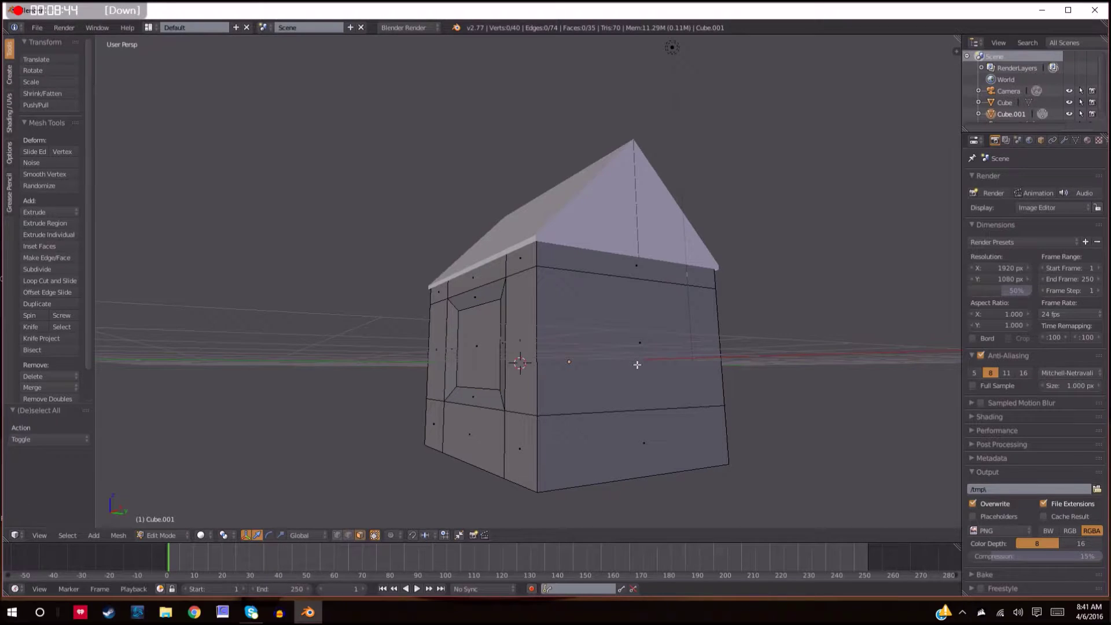
key("Tab")
key("a")
right_click(604, 209)
key("Tab")
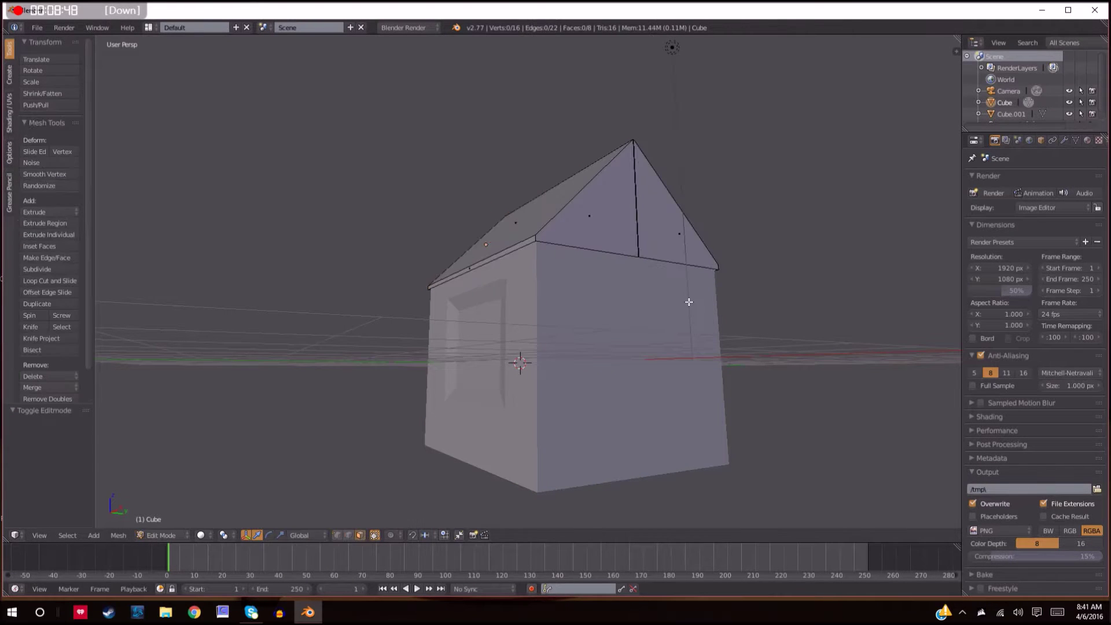
middle_click_drag(689, 301, 683, 336)
key("a")
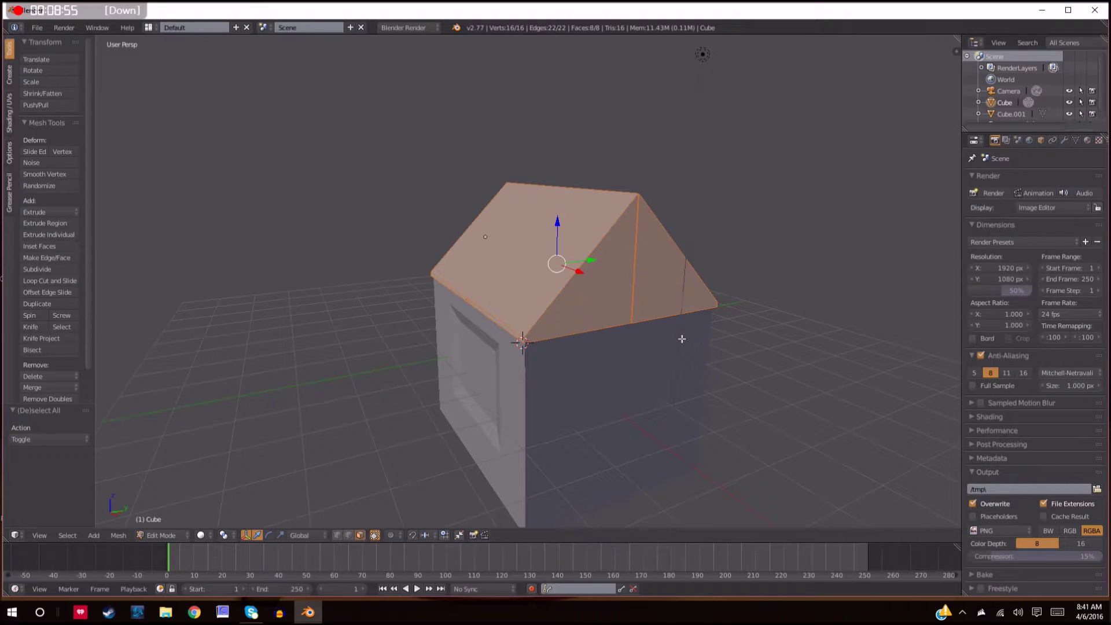
key("a")
Select the roof's lower eave edge on one long side together with the bottom edges and vertical centre edge of the adjoining gable.
middle_click_drag(652, 332, 711, 295)
scroll(685, 330, "up", 3)
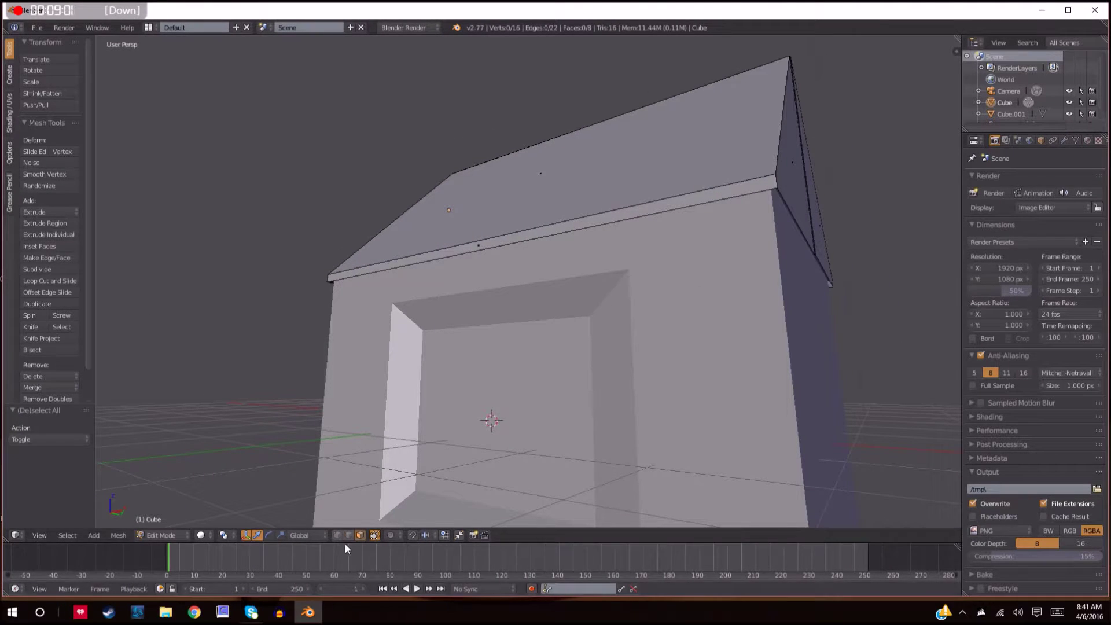
right_click(509, 241)
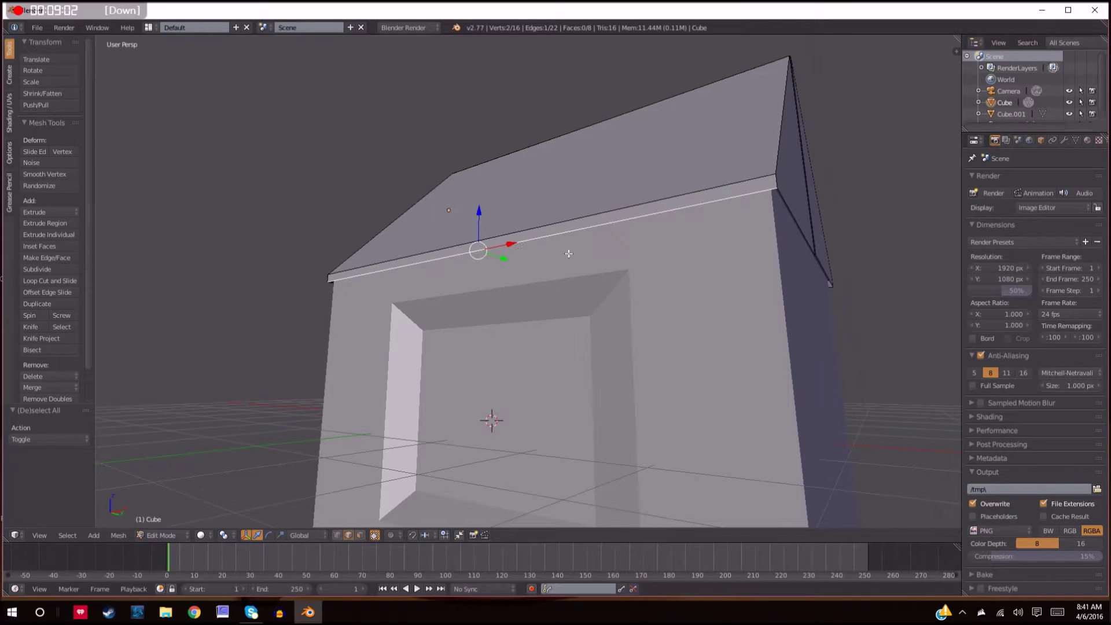
middle_click_drag(866, 313, 767, 342)
right_click(577, 241, "shift")
middle_click_drag(742, 305, 700, 306)
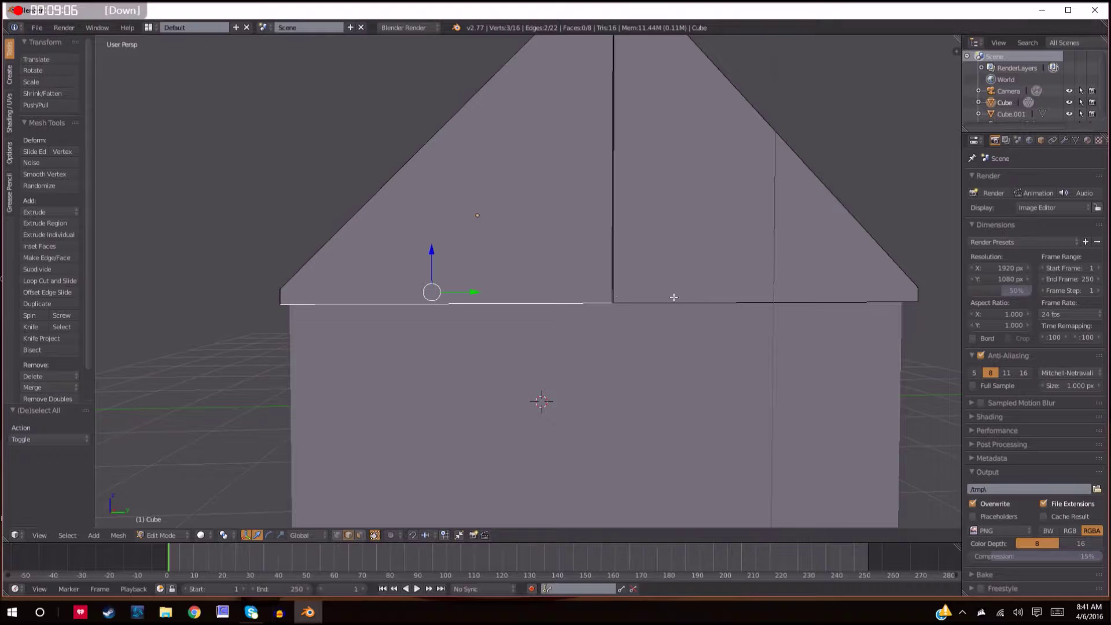
right_click(610, 288, "shift")
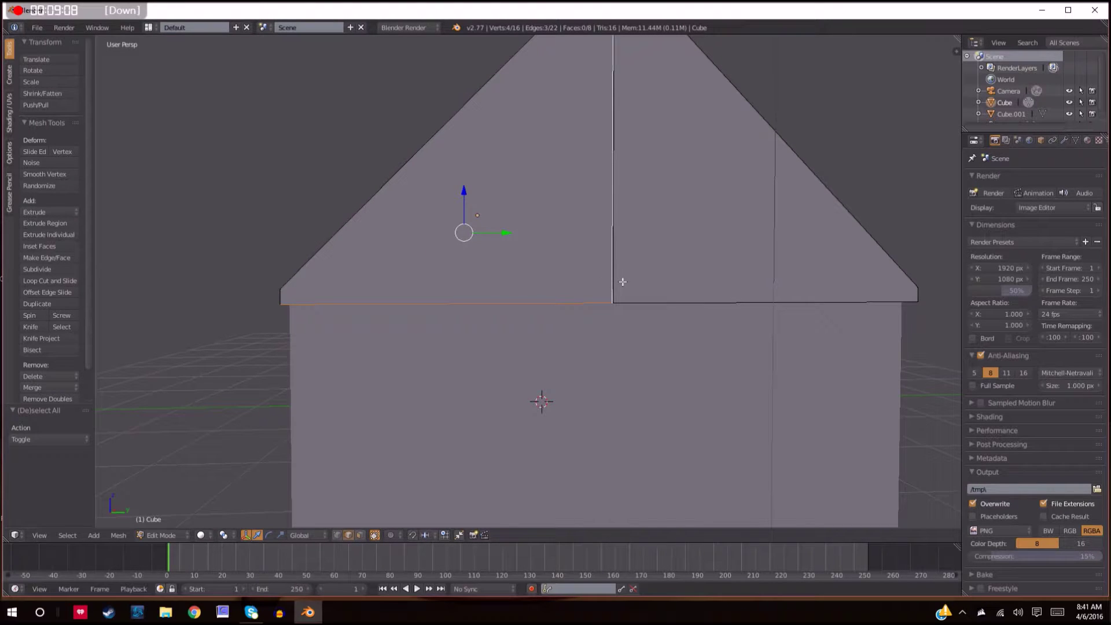
right_click(640, 298, "shift")
Add the eave edge on the opposite long side and the other gable's bottom and vertical centre edges to the selection.
middle_click_drag(798, 335, 339, 248)
right_click(249, 251, "shift")
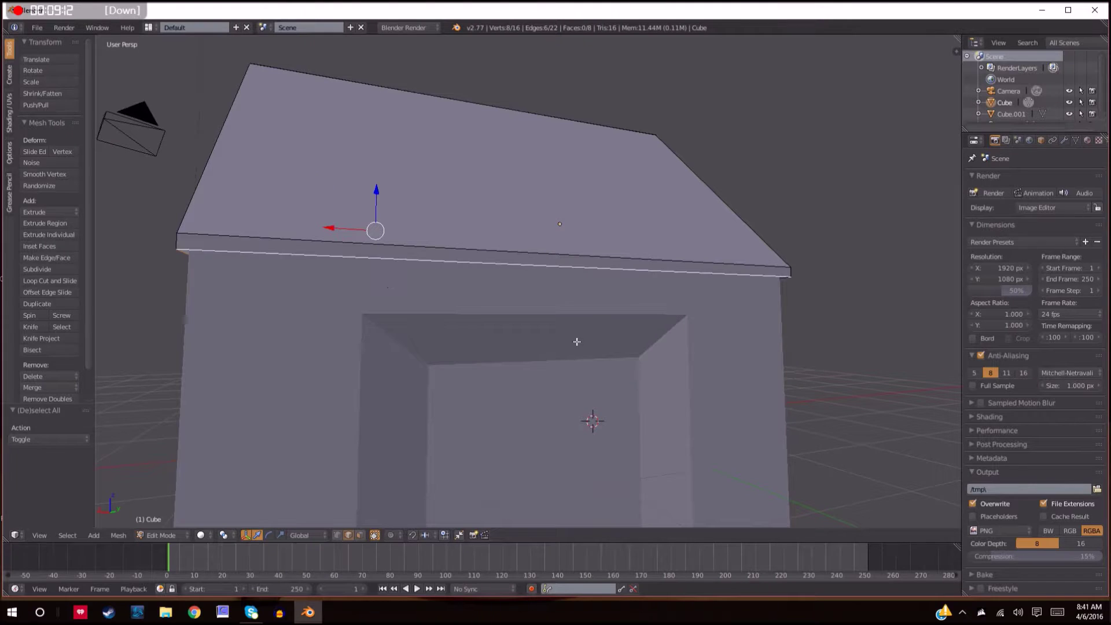
middle_click_drag(754, 372, 667, 374)
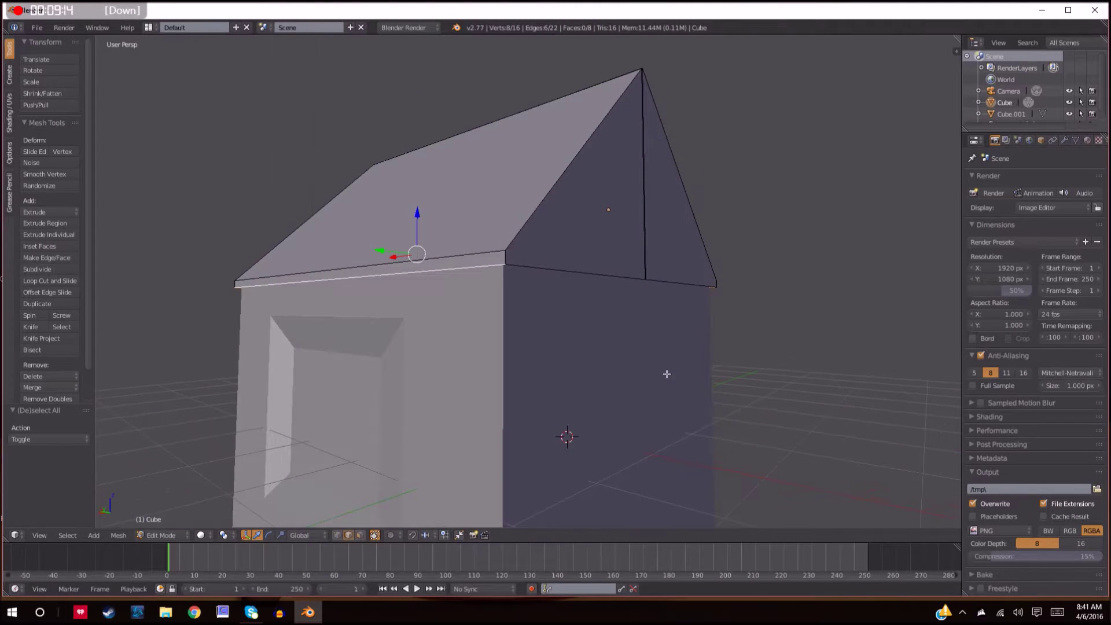
right_click(524, 267, "shift")
middle_click_drag(627, 348, 560, 235)
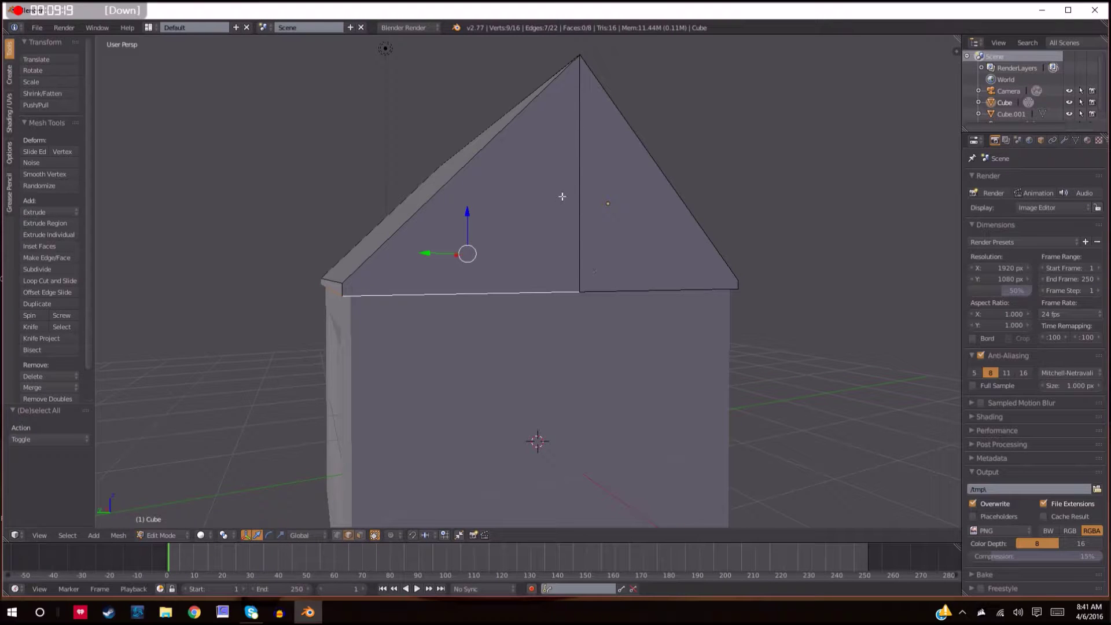
right_click(568, 181, "shift")
right_click(601, 229, "shift")
right_click(585, 238, "shift")
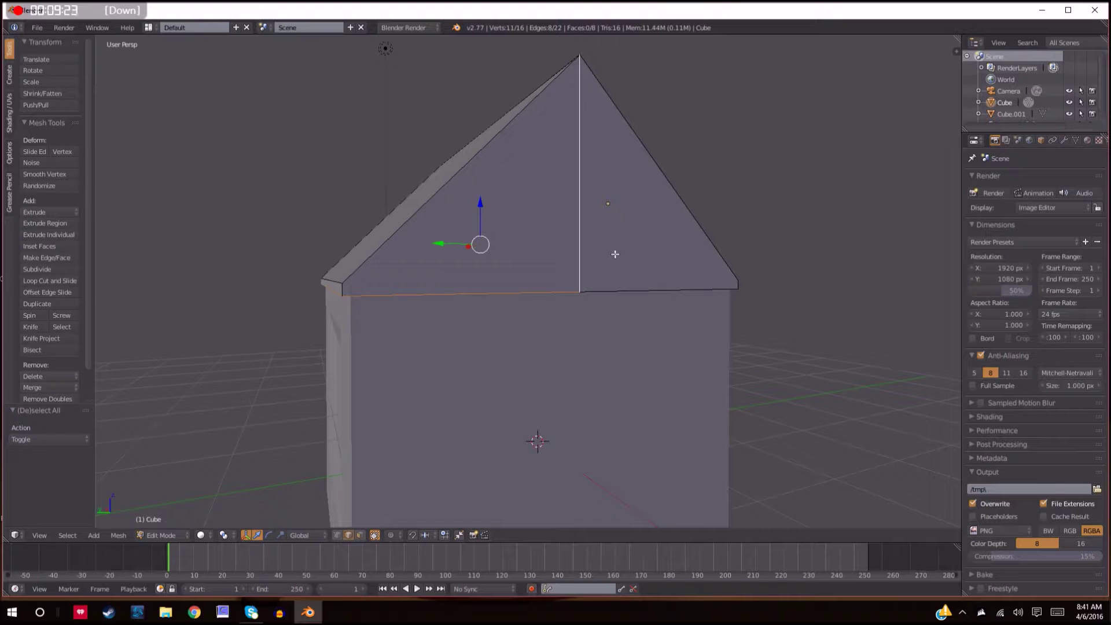
right_click(635, 287, "shift")
Mark the selected roof edges as UV seams.
middle_click_drag(735, 328, 627, 343)
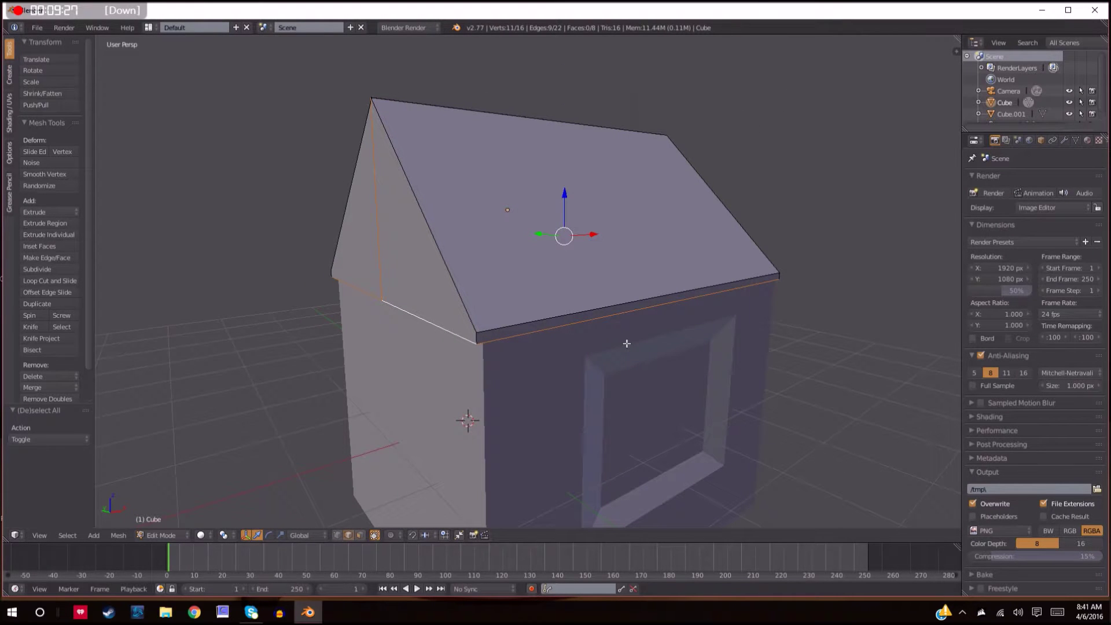
middle_click_drag(627, 343, 665, 369)
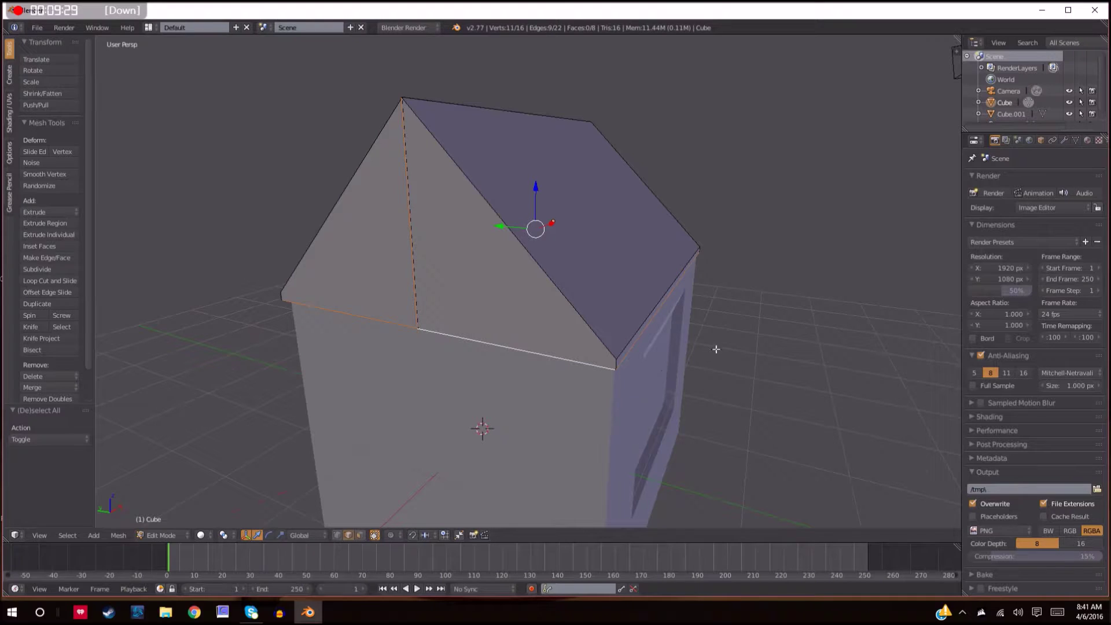
left_click(11, 159)
left_click(11, 120)
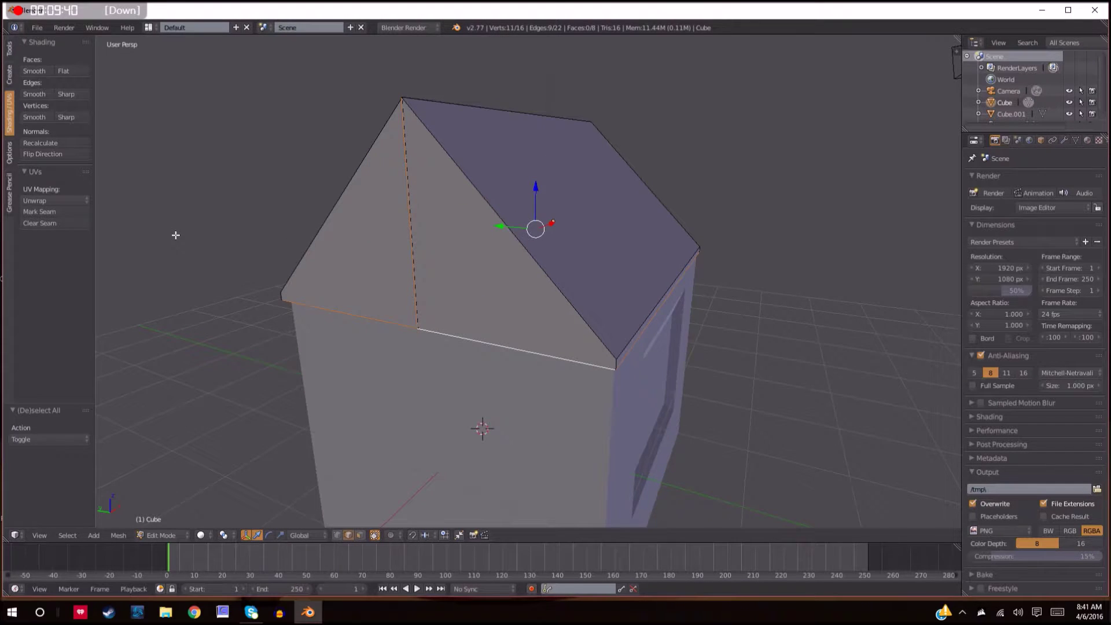
left_click(46, 213)
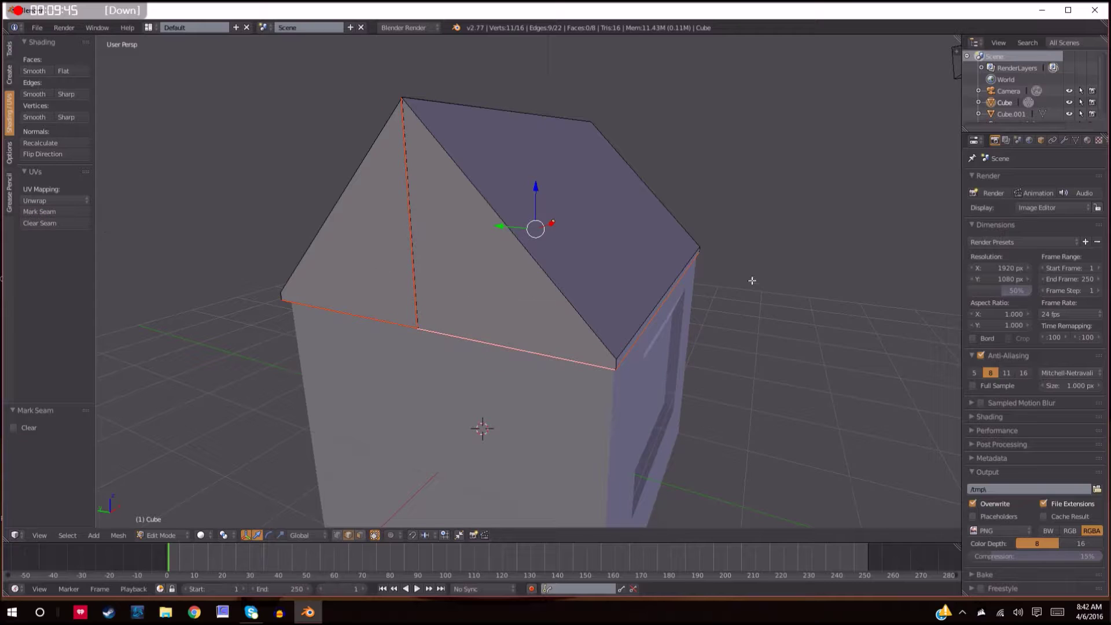
Select the entire roof mesh and unwrap it along the marked seams.
key("a")
key("a")
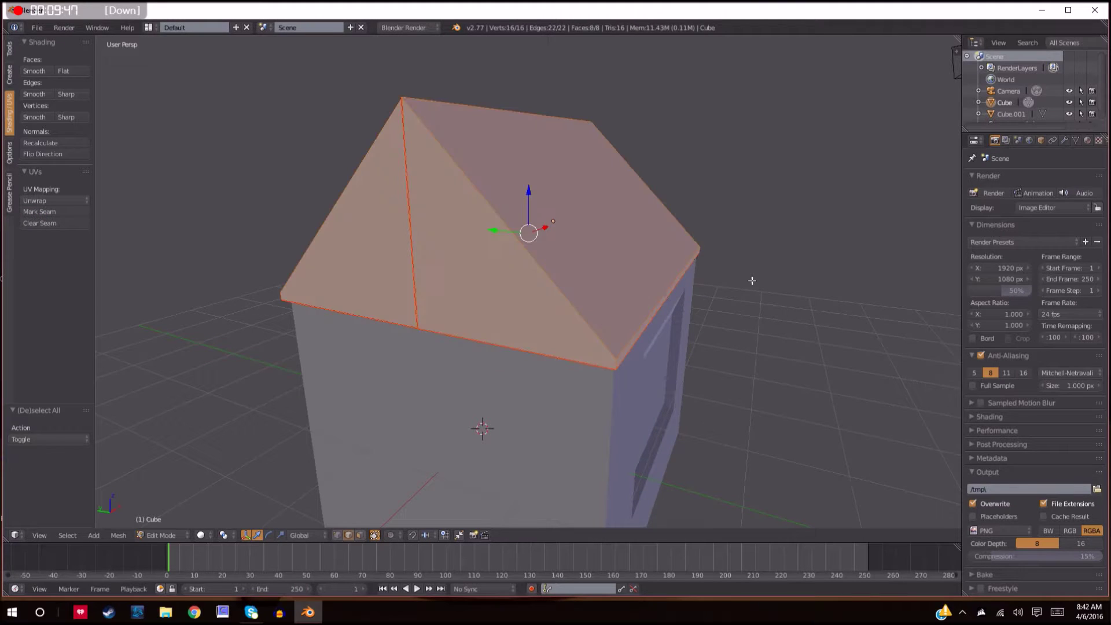
key("j")
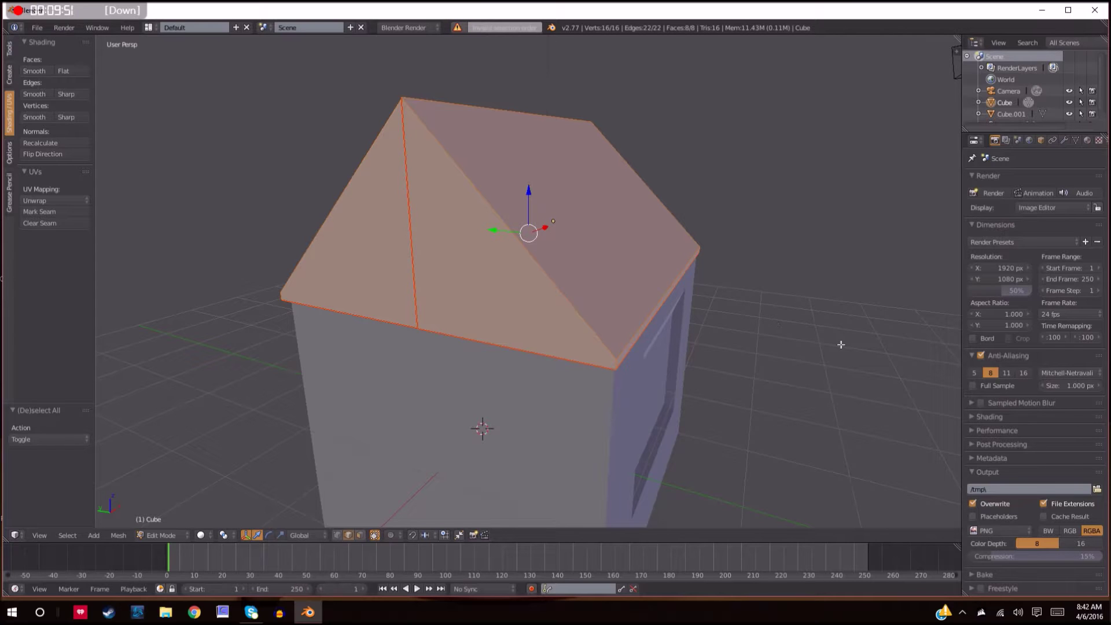
key("u")
left_click(841, 345)
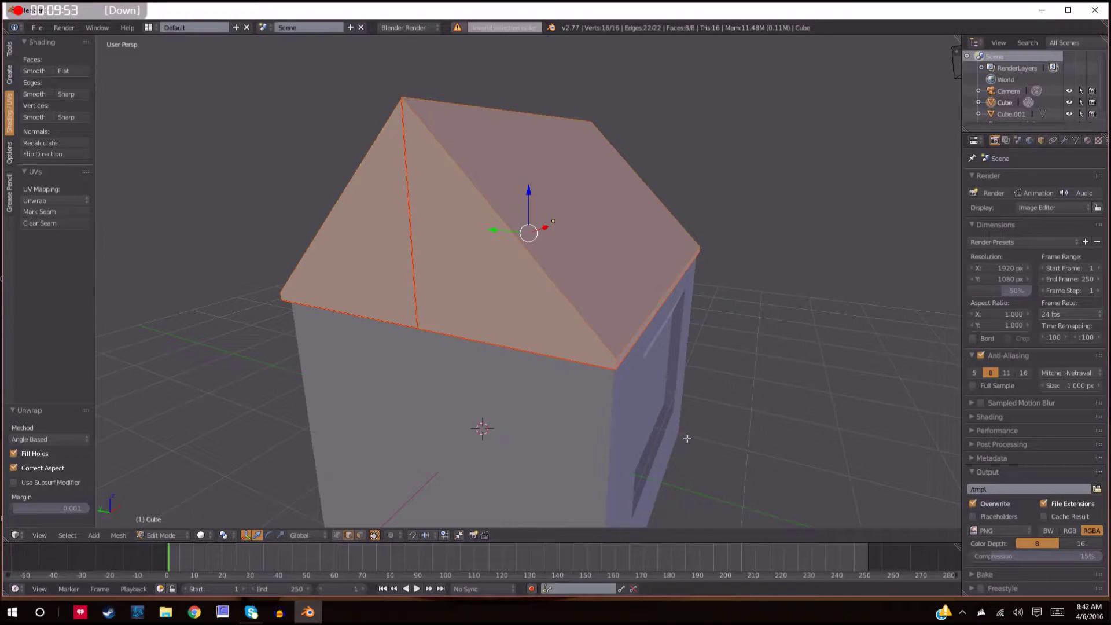
Split the main viewport into a UV/Image Editor and a 3D View side by side.
left_click(16, 535)
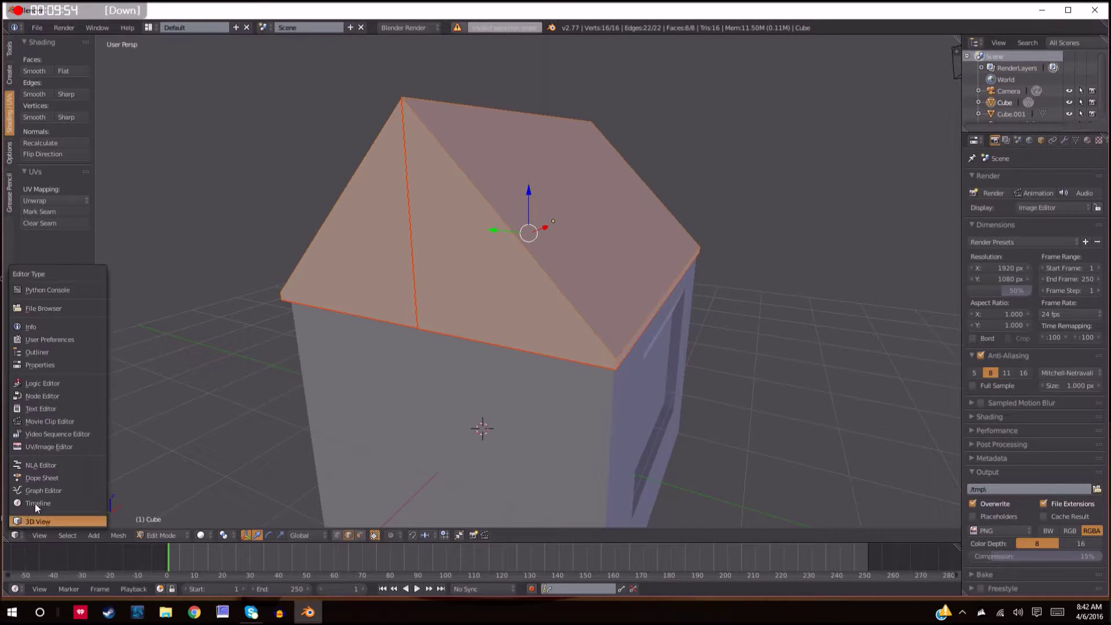
left_click(46, 446)
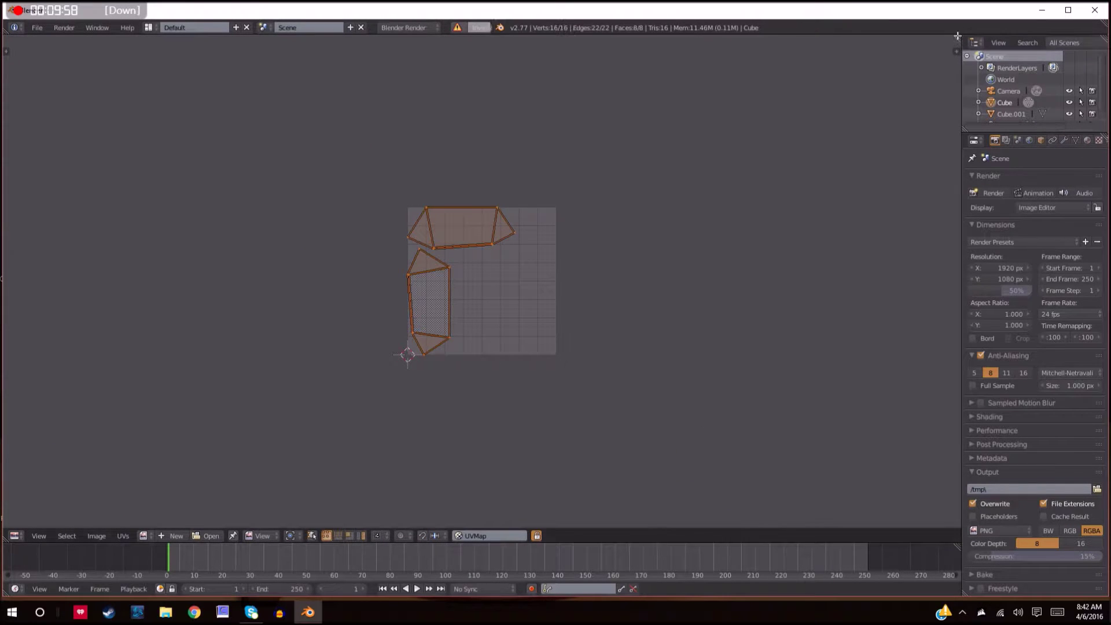
left_click_drag(957, 39, 528, 52)
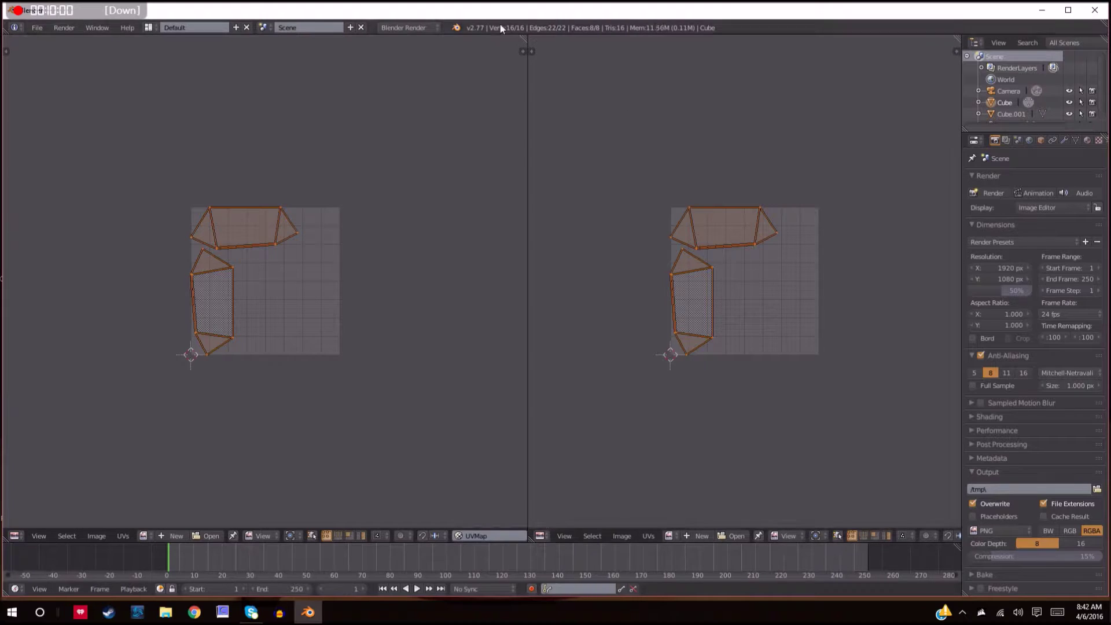
left_click(538, 535)
left_click(564, 519)
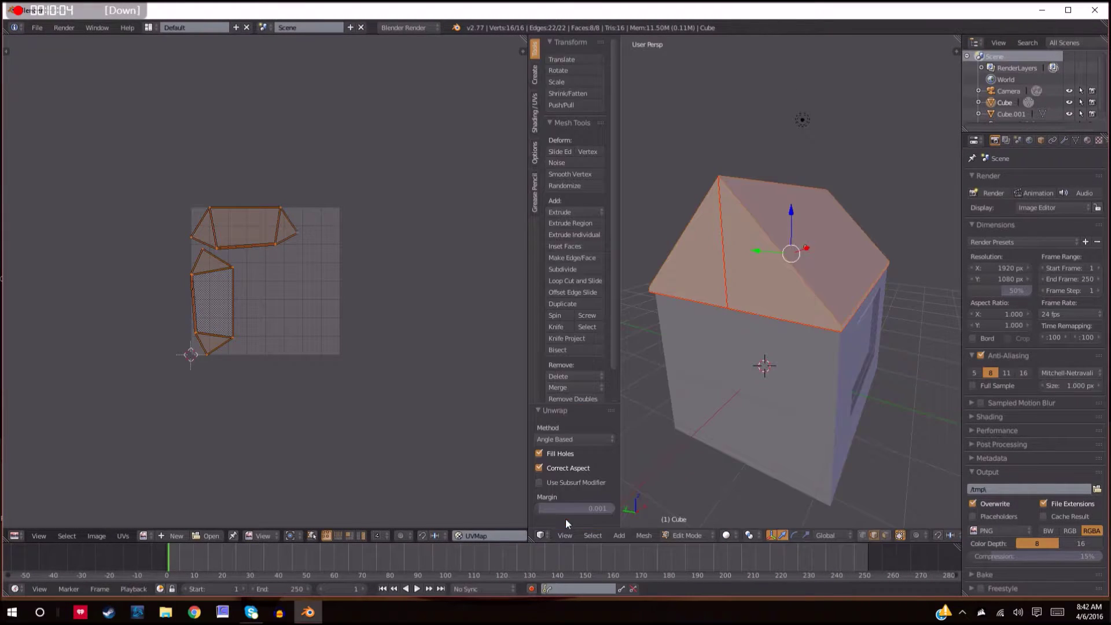
Open WoodPlanksPainted0343_4_S.jpg from the Textures folder in the UV/Image Editor, browsing the files as thumbnails.
left_click(207, 536)
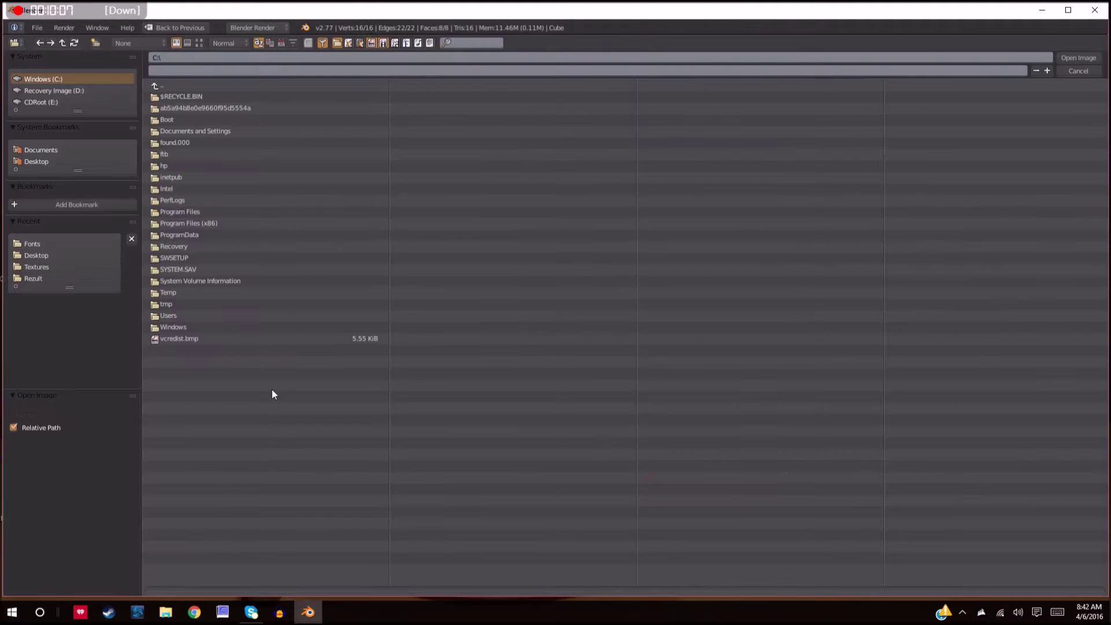
left_click(36, 267)
left_click(189, 43)
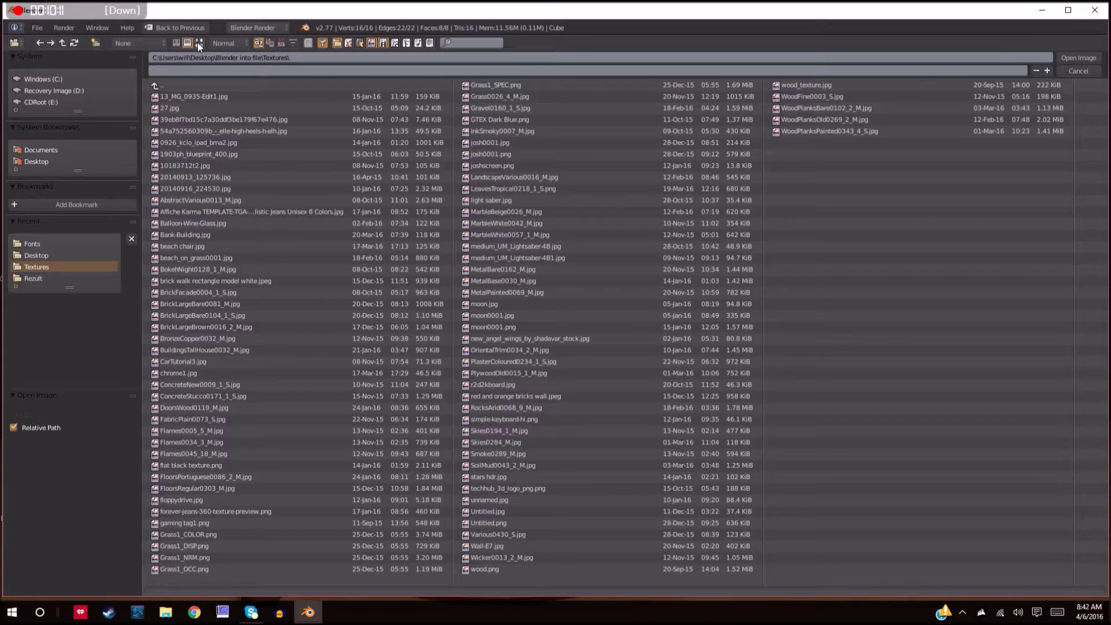
left_click(199, 43)
scroll(450, 385, "down", 5)
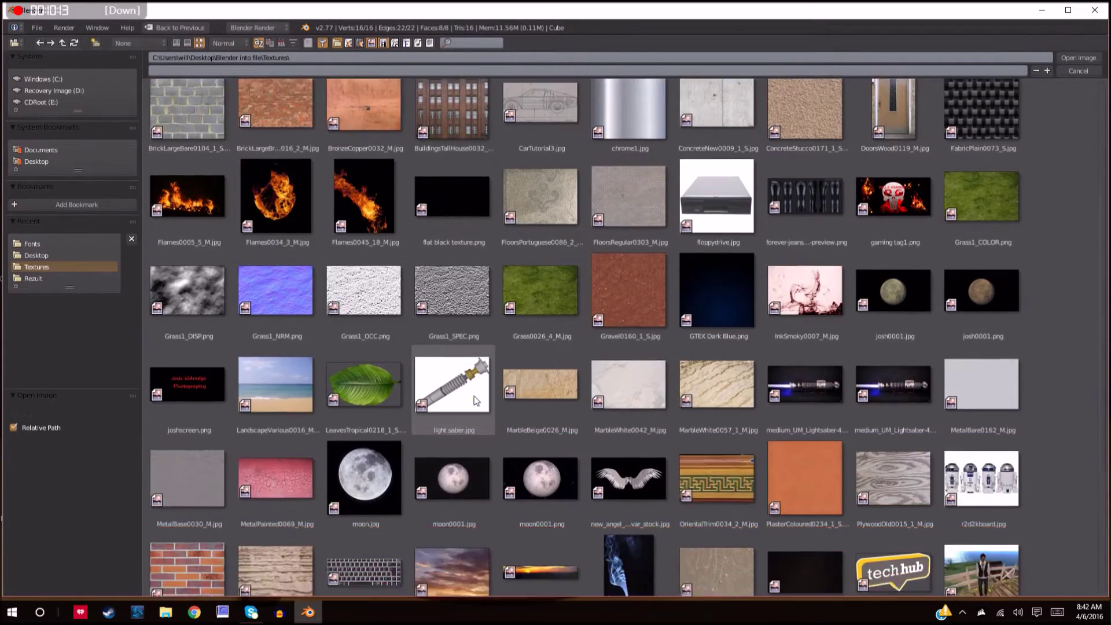
double_click(189, 550)
scroll(362, 408, "down", 8)
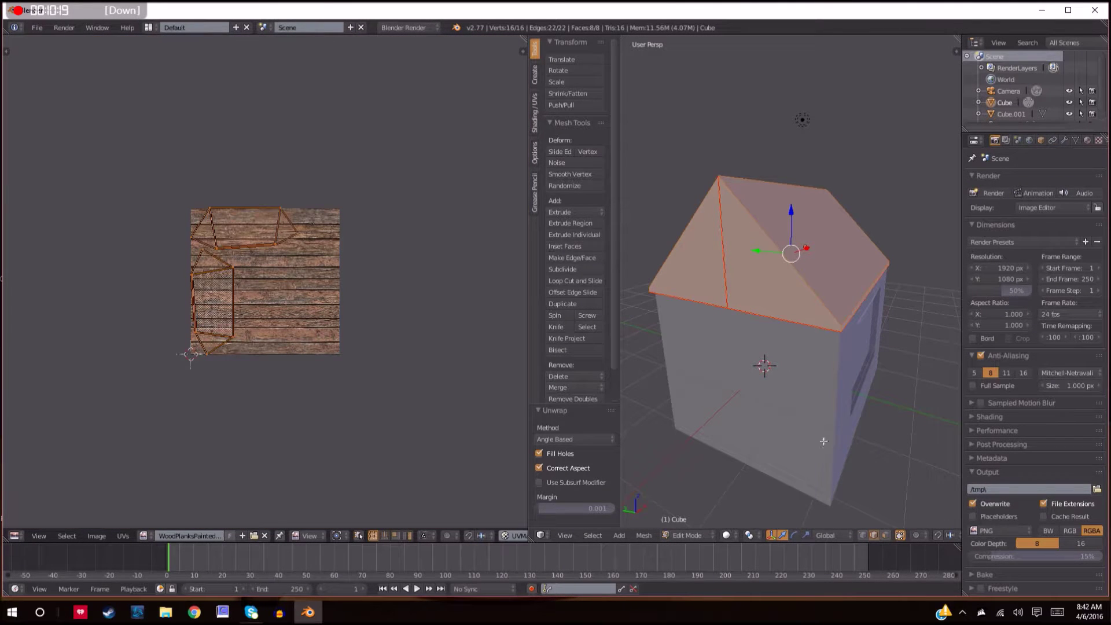
Switch the render engine to Cycles Render and enable nodes for the roof's material.
left_click(1087, 141)
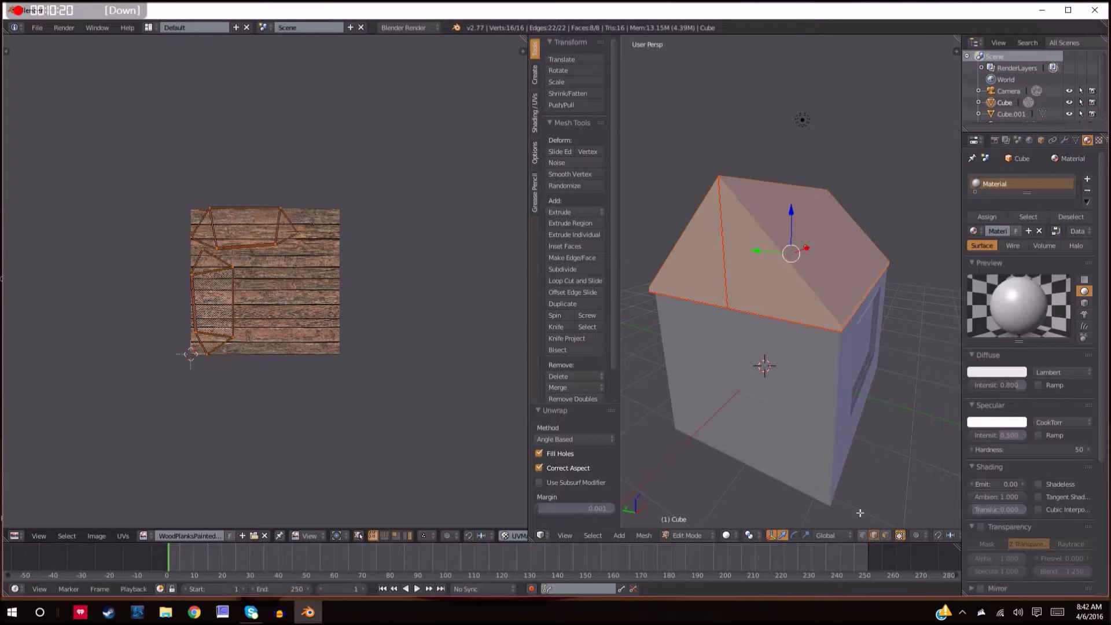
left_click(423, 27)
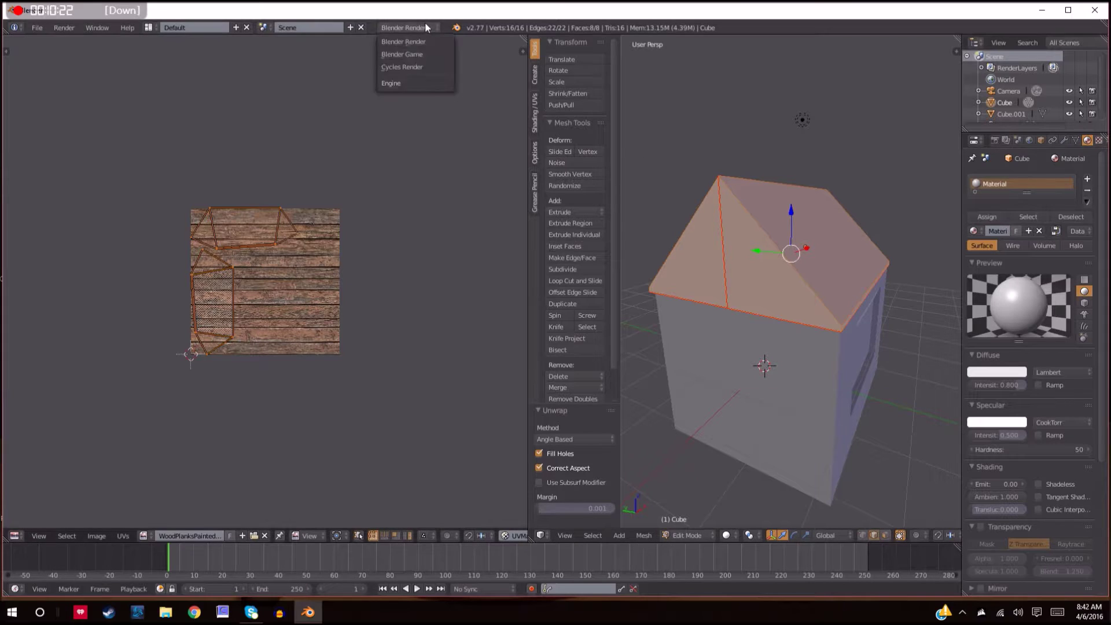
left_click(428, 66)
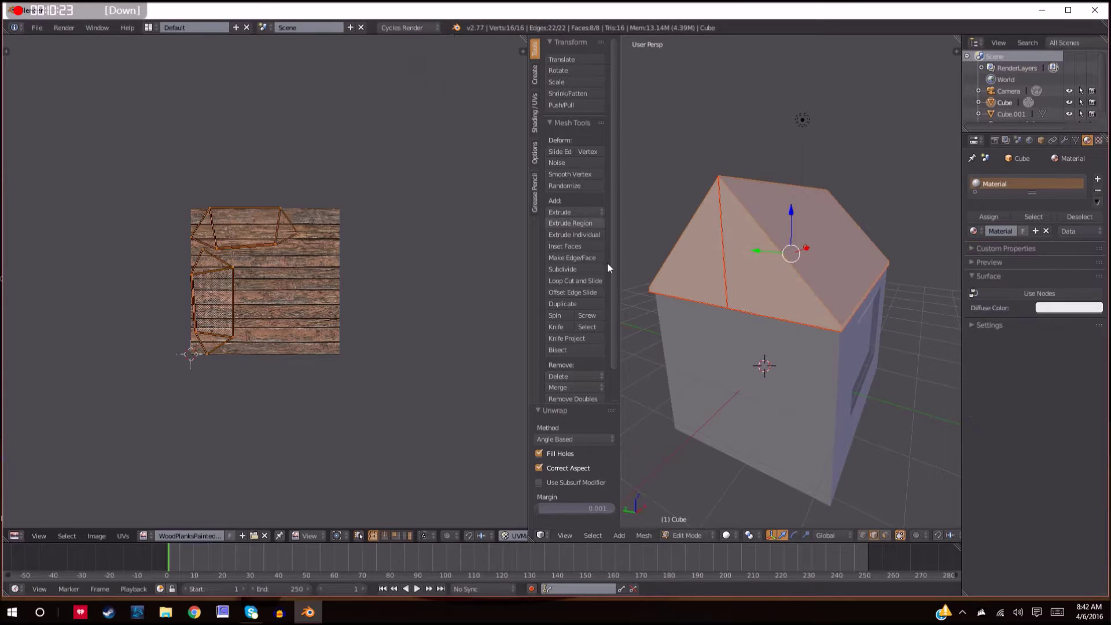
left_click(1054, 295)
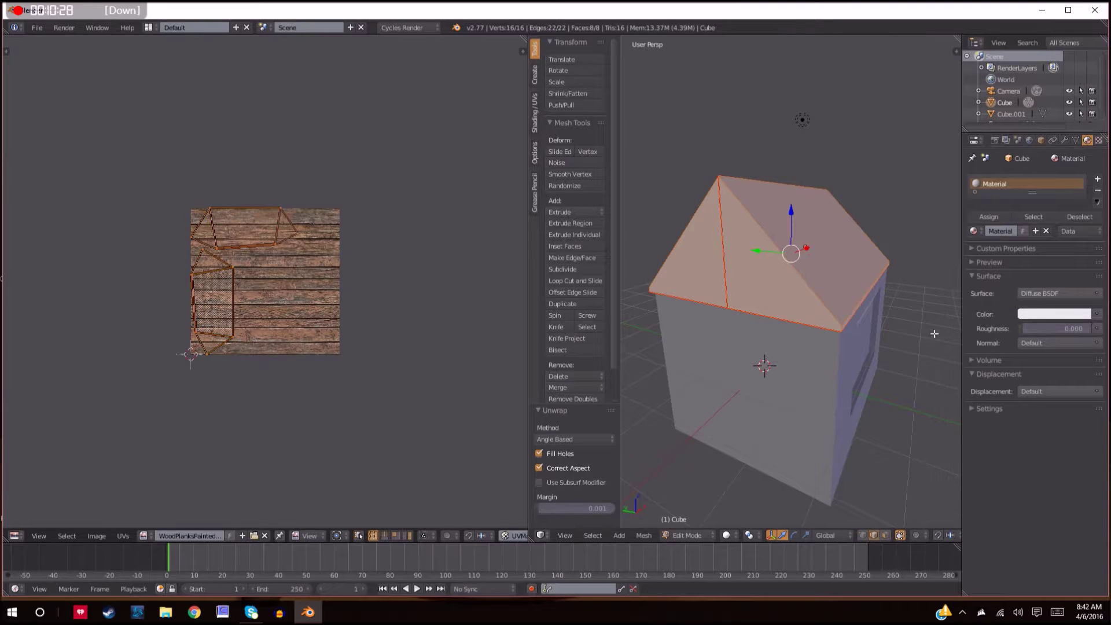
Drive the Diffuse BSDF colour with an Image Texture that uses WoodPlanksPainted0343_4_S.jpg.
left_click(1097, 315)
left_click(1096, 314)
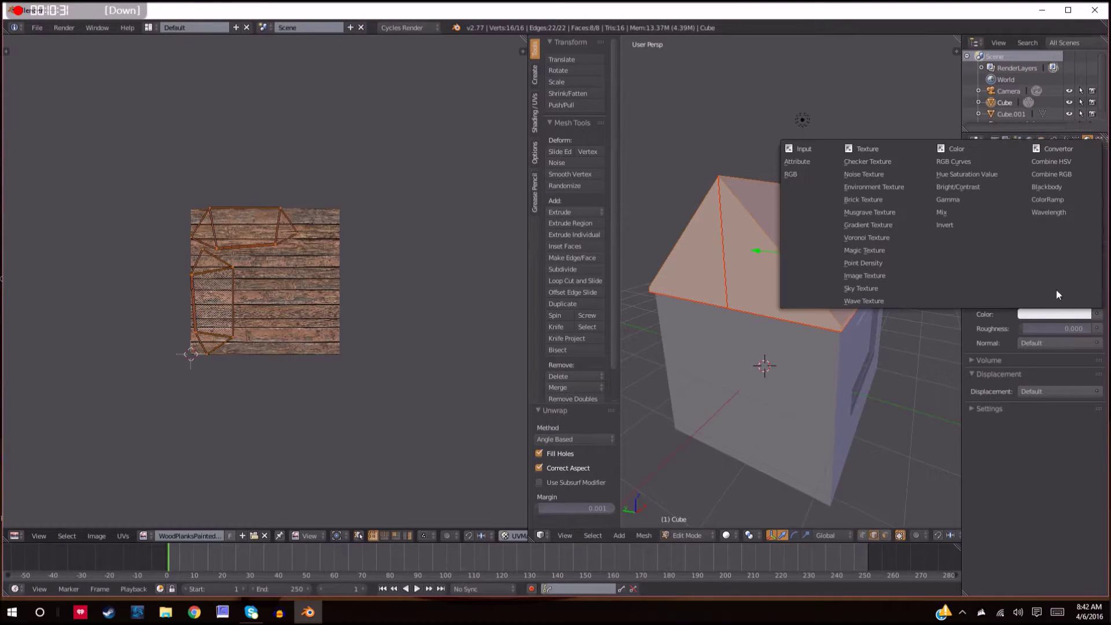
left_click(876, 276)
left_click(1025, 328)
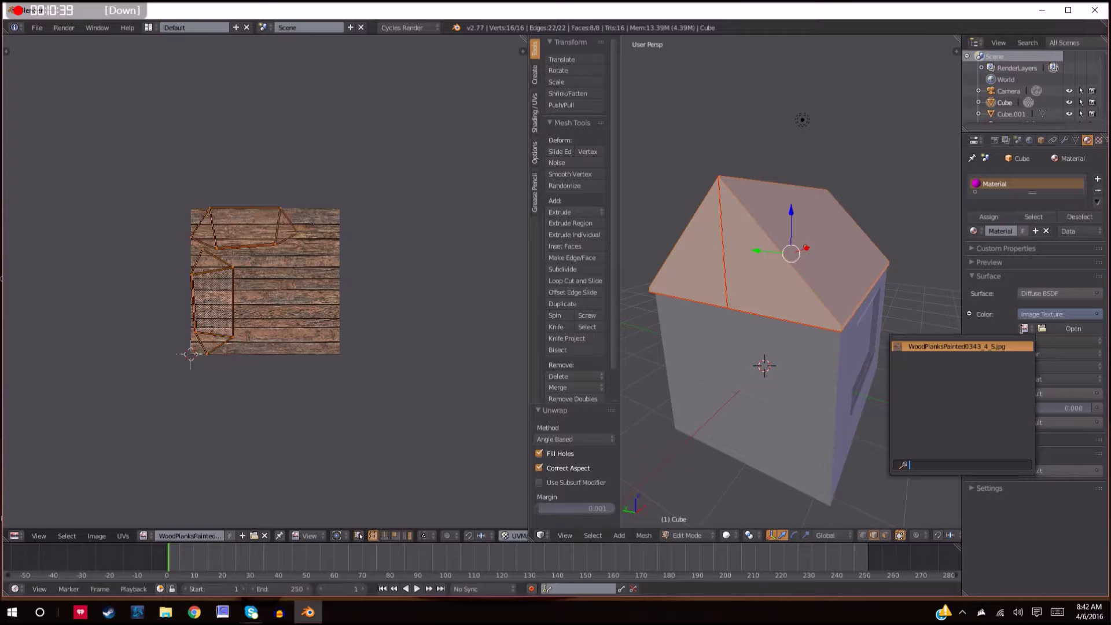
left_click(1005, 345)
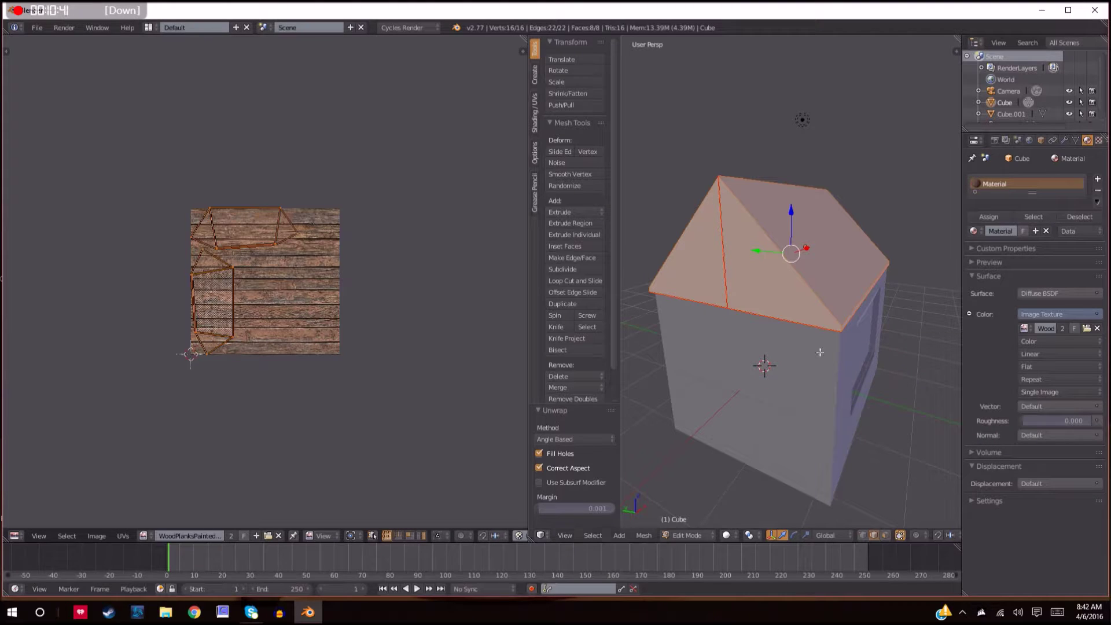
Set the 3D view's viewport shading to Texture to display the wood planks on the roof.
left_click(728, 536)
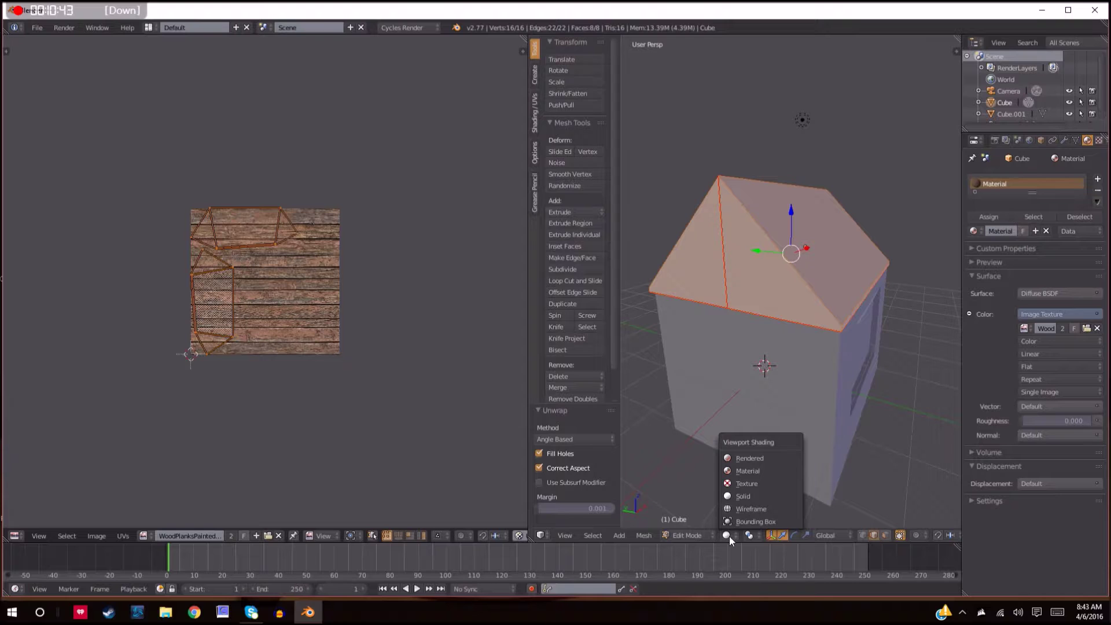
left_click(746, 483)
scroll(382, 324, "down", 4)
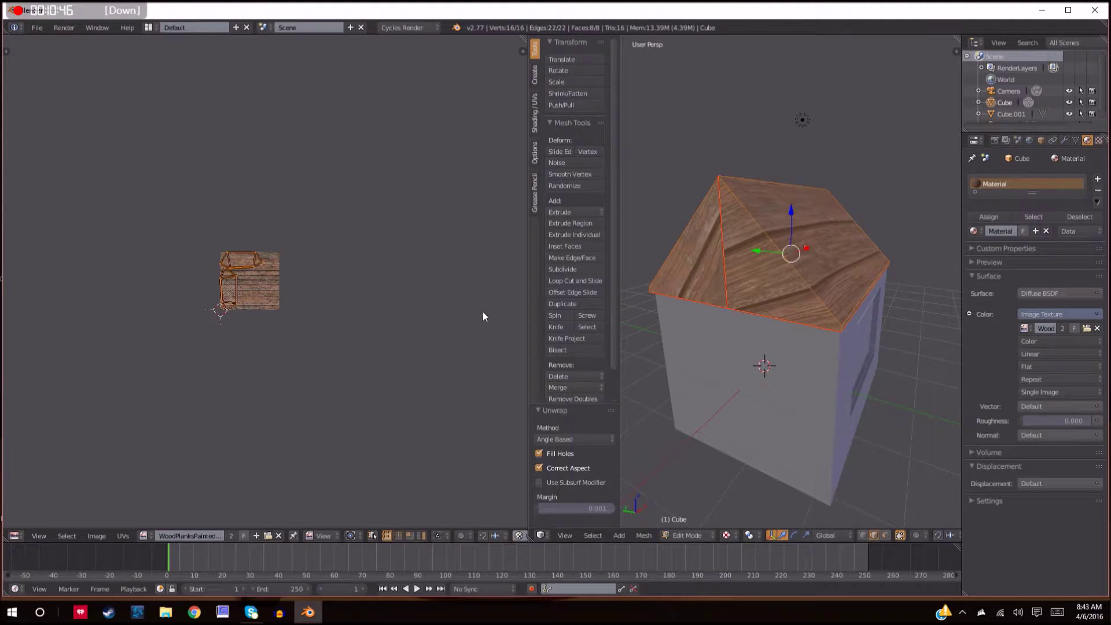
middle_click_drag(822, 283, 733, 306)
Scale the roof's whole UV layout up by about 5 so the wood planks repeat at a smaller size.
scroll(806, 301, "down", 2)
scroll(339, 343, "down", 1)
scroll(339, 344, "down", 3)
scroll(333, 343, "up", 3)
key("s")
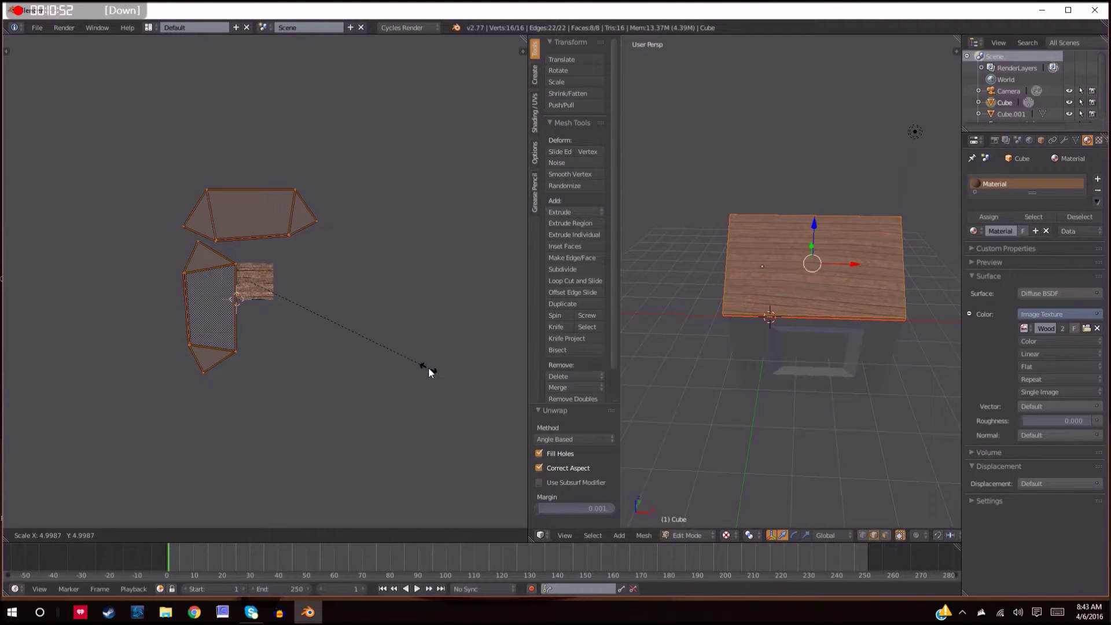
left_click(428, 367)
middle_click_drag(273, 350, 292, 350)
middle_click_drag(797, 357, 752, 316)
scroll(869, 328, "up", 1)
middle_click_drag(873, 313, 851, 330)
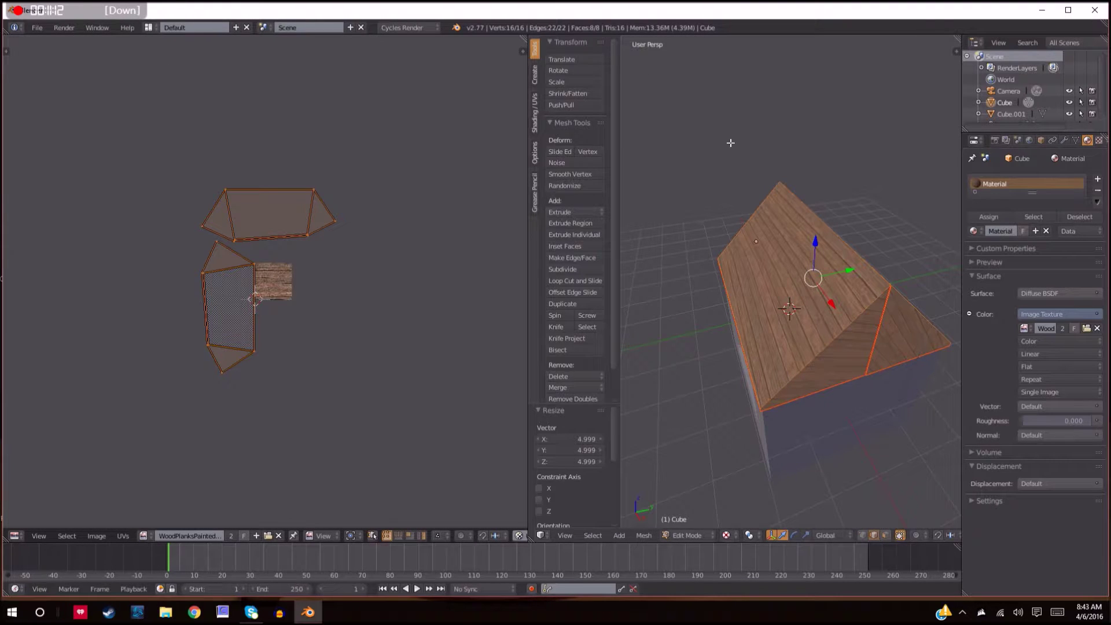
Show the shading and UV mapping tools for the roof in the 3D view.
key("t")
key("t")
left_click(534, 107)
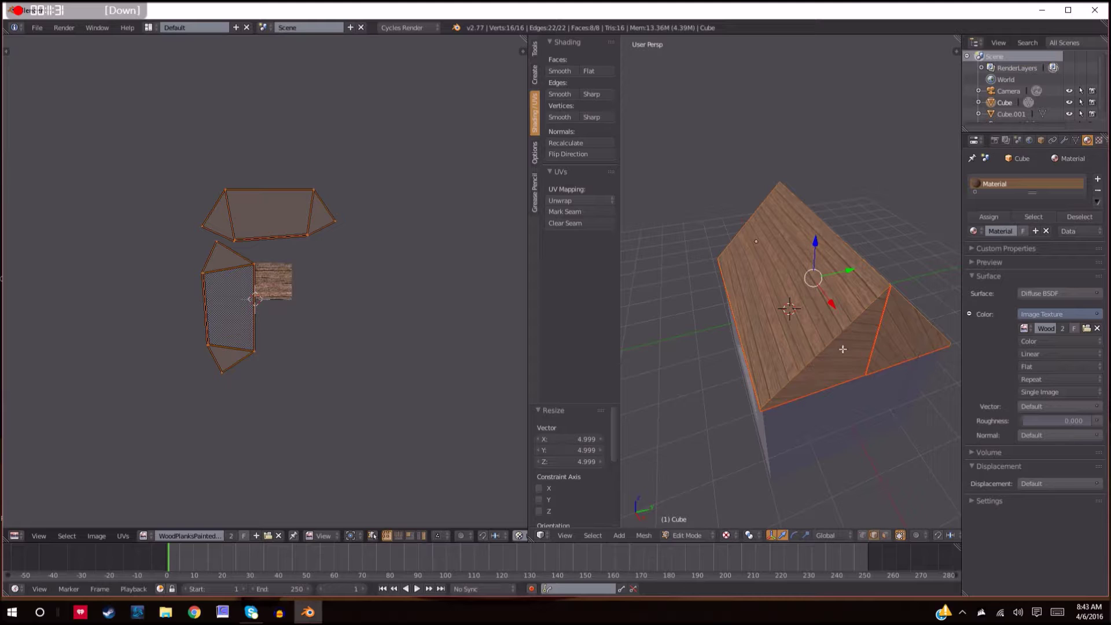
Set the wood texture's mapping scale X to 1.3 and adjust its mapping location in Y.
middle_click_drag(893, 443, 866, 403)
left_click(1099, 140)
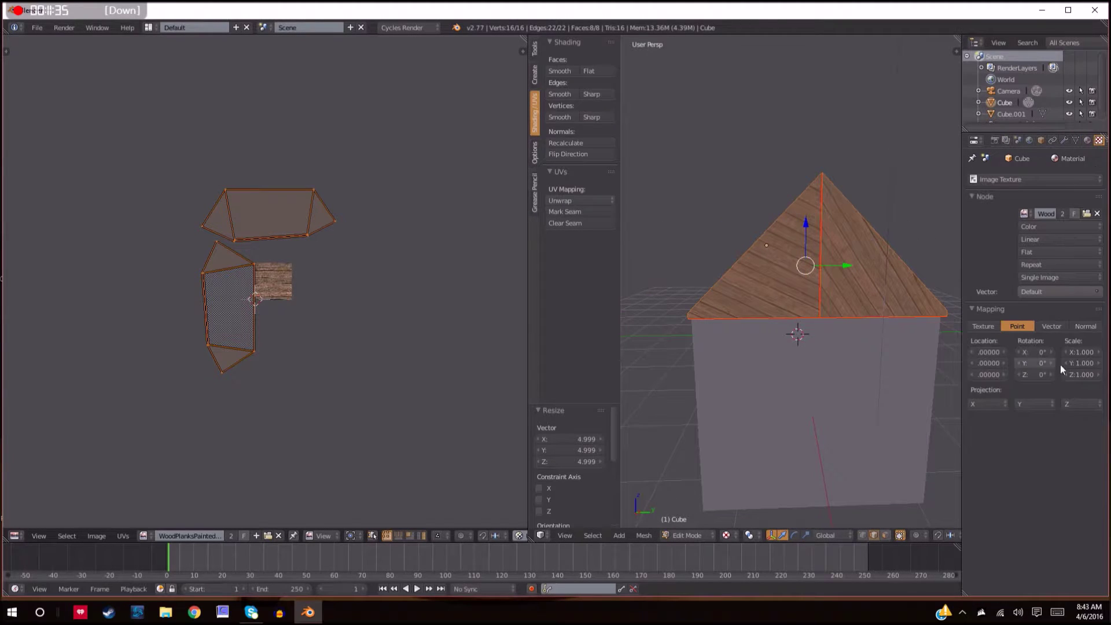
left_click_drag(1078, 354, 1082, 353)
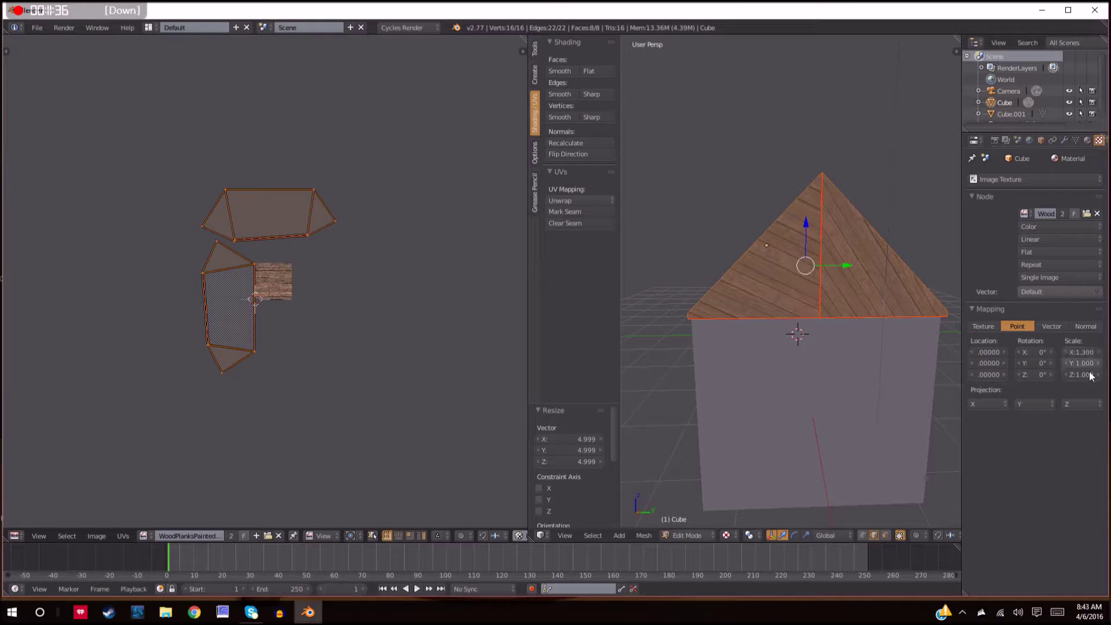
mouse_move(993, 364)
left_mouse_down()
mouse_move(1015, 364)
mouse_move(978, 364)
left_mouse_up()
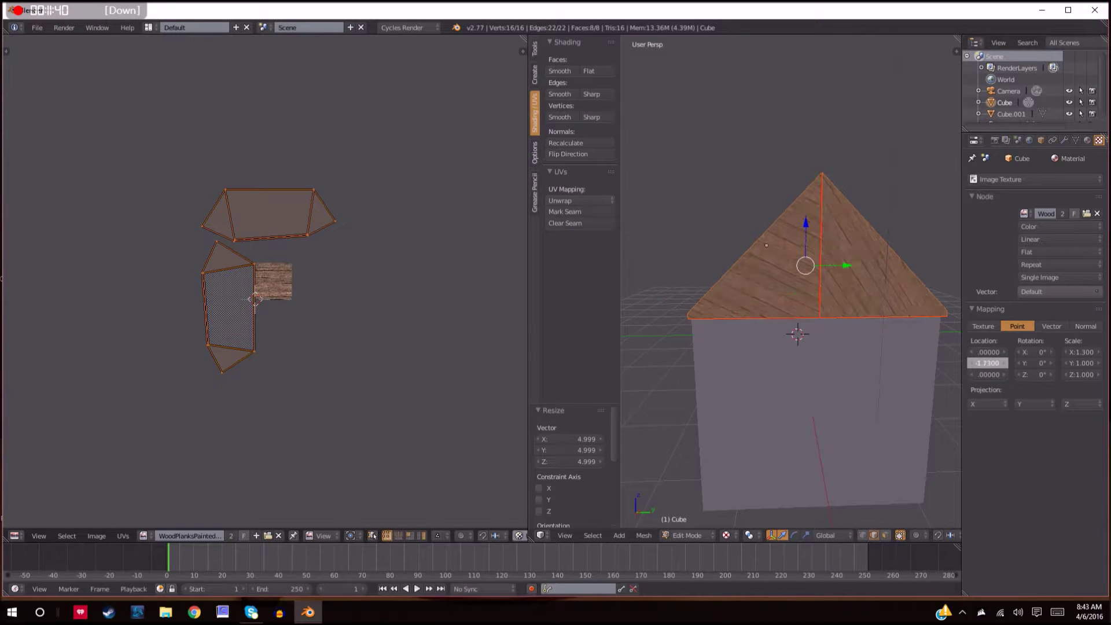
scroll(787, 320, "down", 4)
middle_click_drag(779, 320, 928, 339)
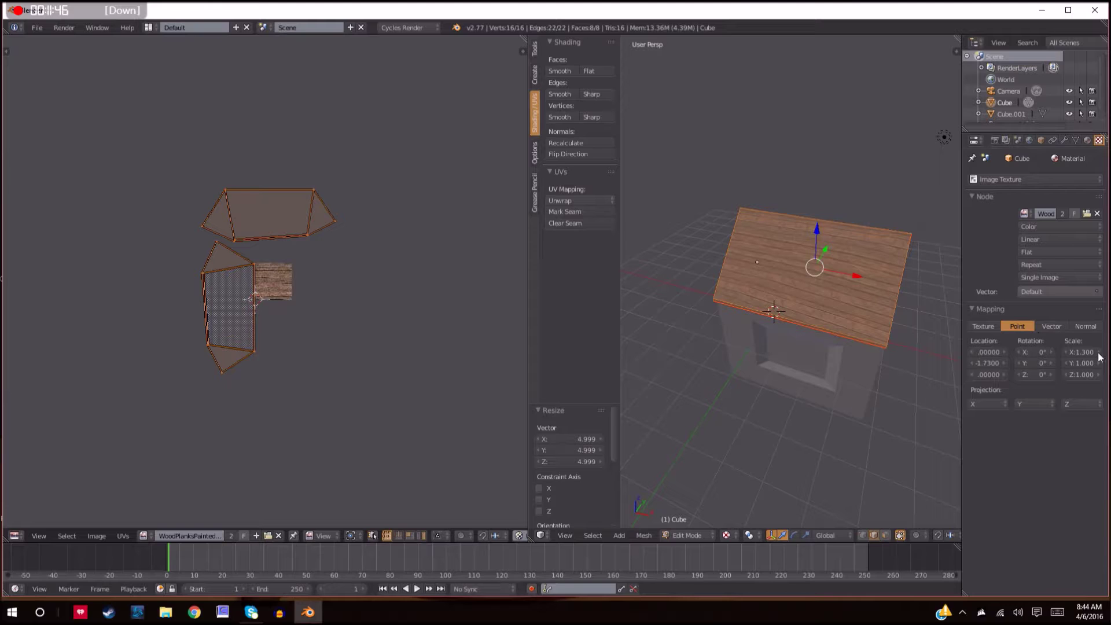
left_click_drag(988, 363, 1103, 363)
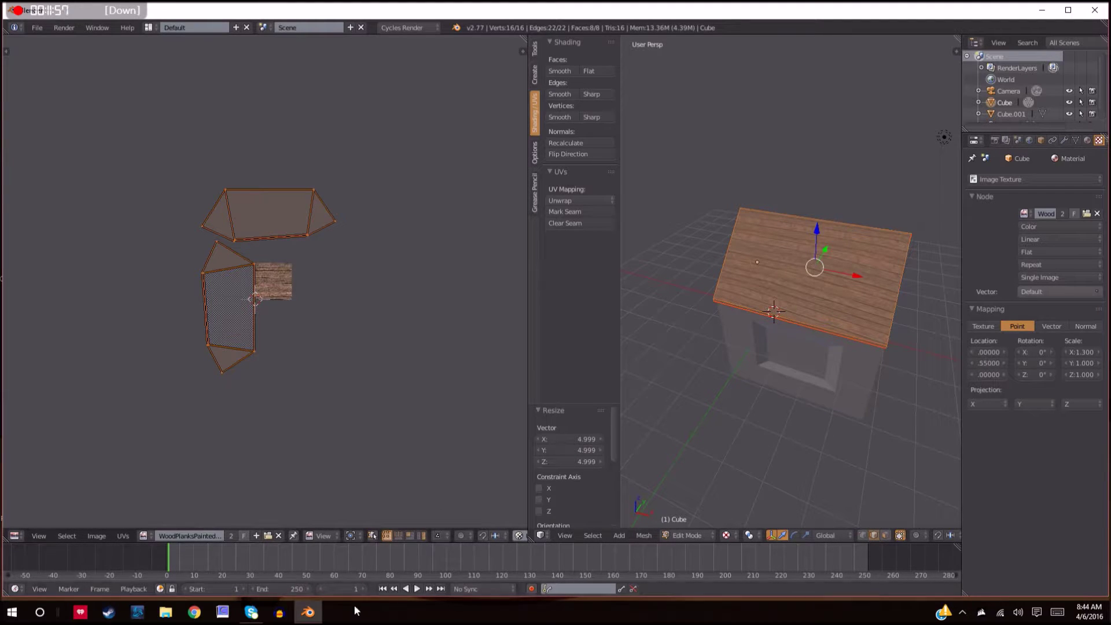
Switch to File Explorer and view the WoodPlanksPainted0343_4_S image from the Textures folder at full size.
left_click(166, 611)
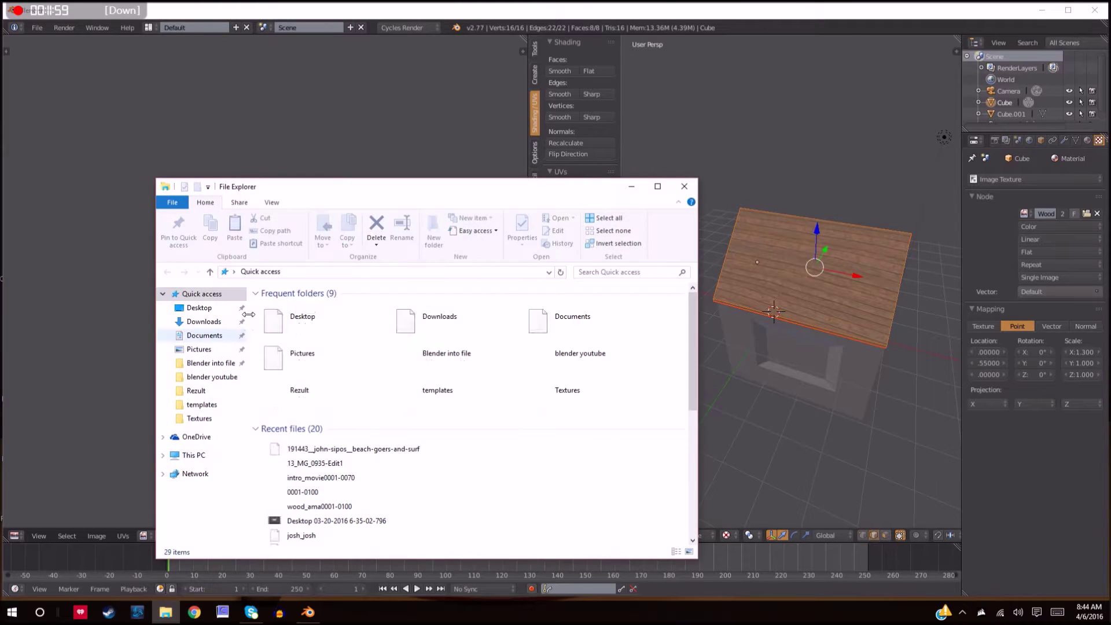
left_click(222, 391)
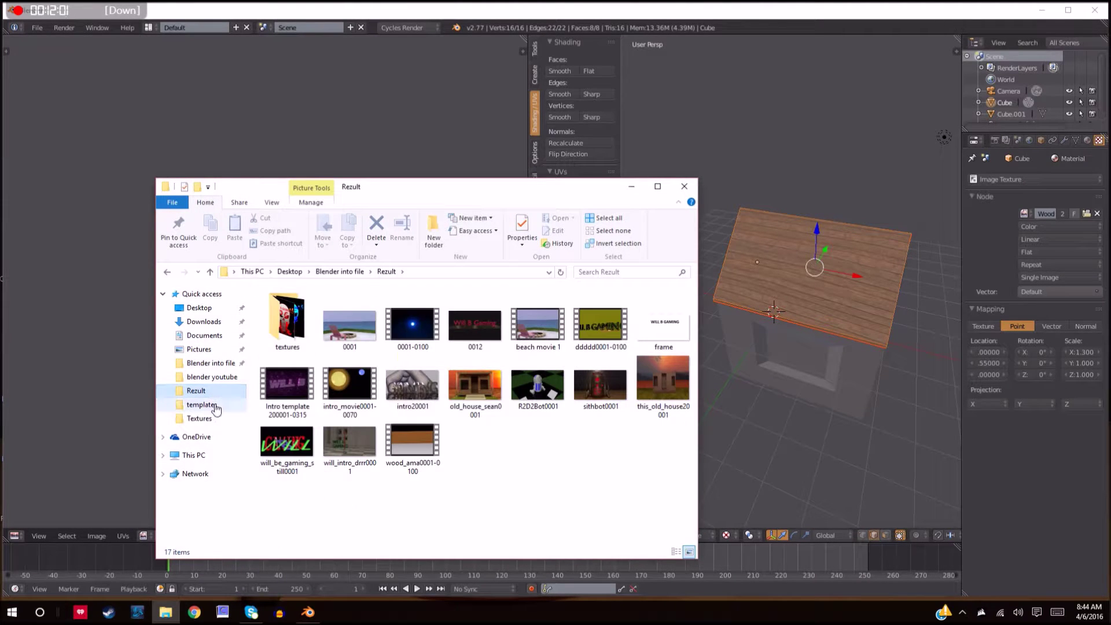
left_click(200, 418)
scroll(598, 457, "down", 5)
scroll(598, 457, "down", 10)
left_click(553, 506)
double_click(546, 518)
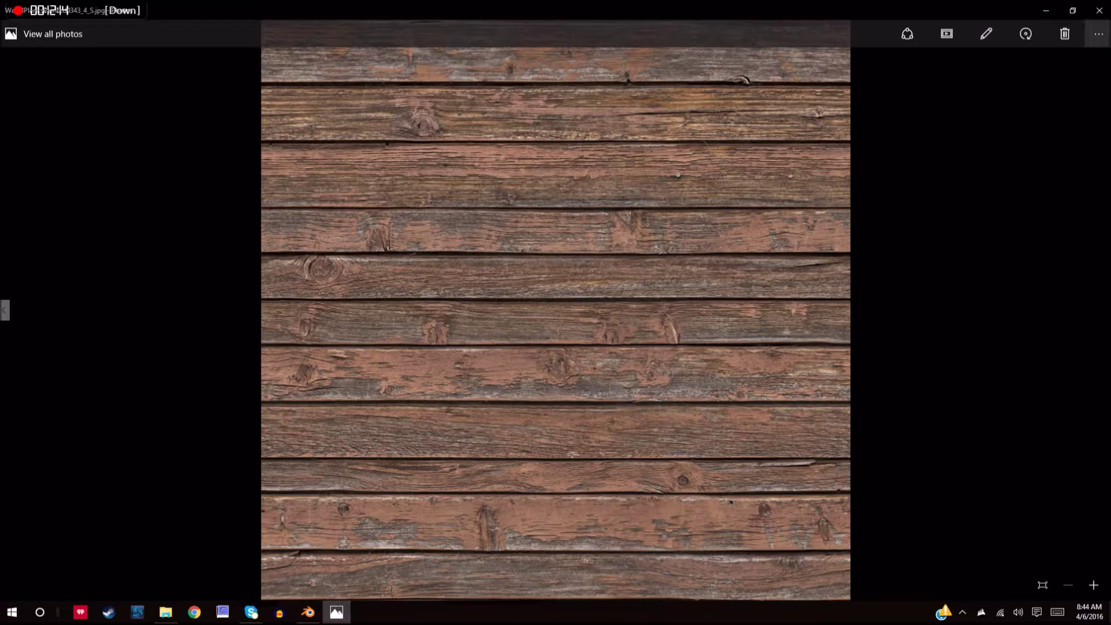
left_click(1099, 10)
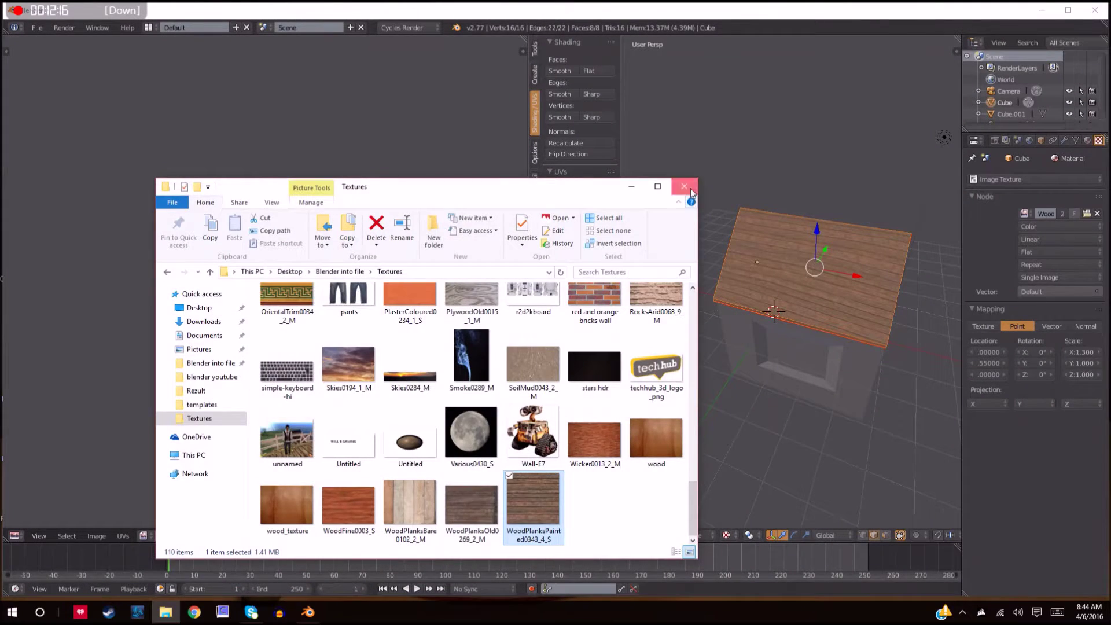
left_click(684, 186)
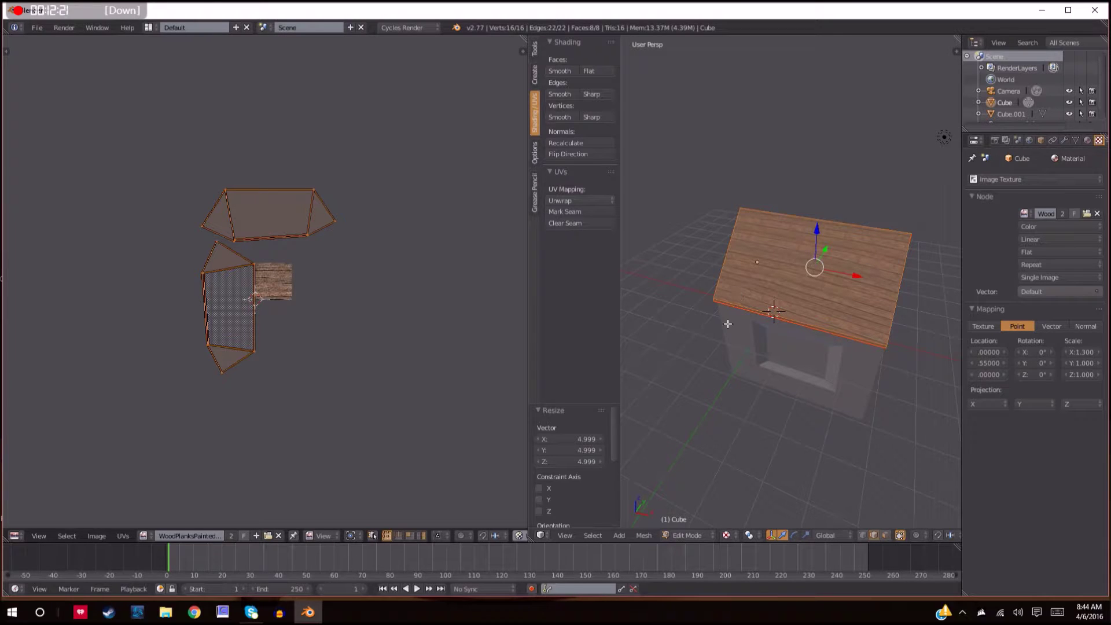
Scale the roof's whole UV layout down by about 0.575 to enlarge the planks on the roof.
scroll(464, 336, "down", 3)
scroll(350, 346, "down", 2)
scroll(342, 349, "up", 5)
key("s")
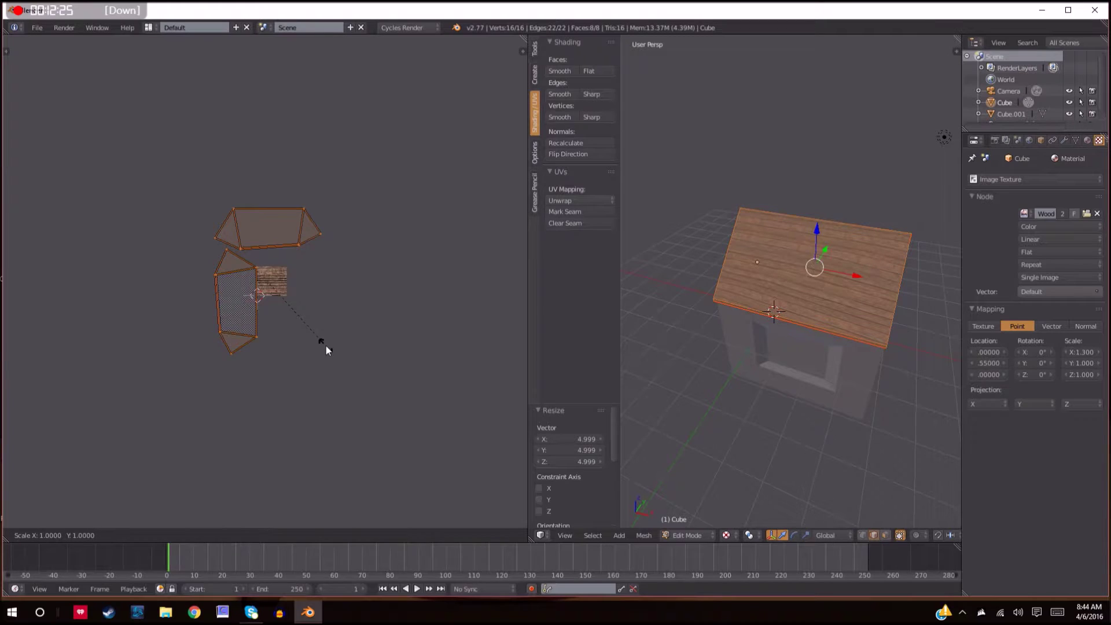
left_click(311, 308)
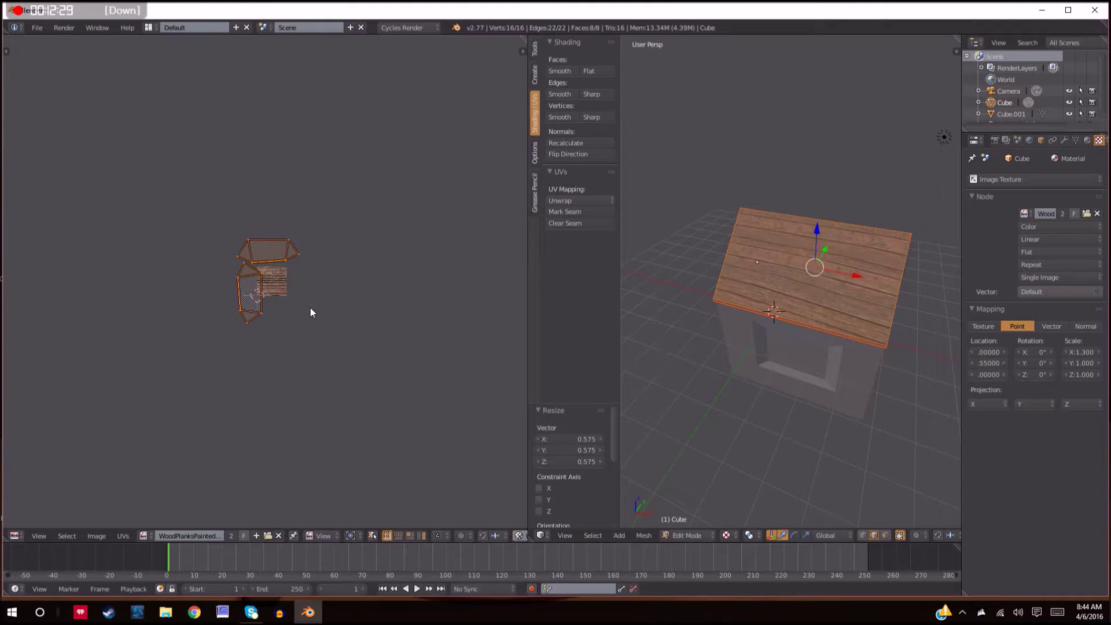
Move the roof's UV layout by about 2.183 in X and -0.417 in Y, and return to Object Mode.
key("g")
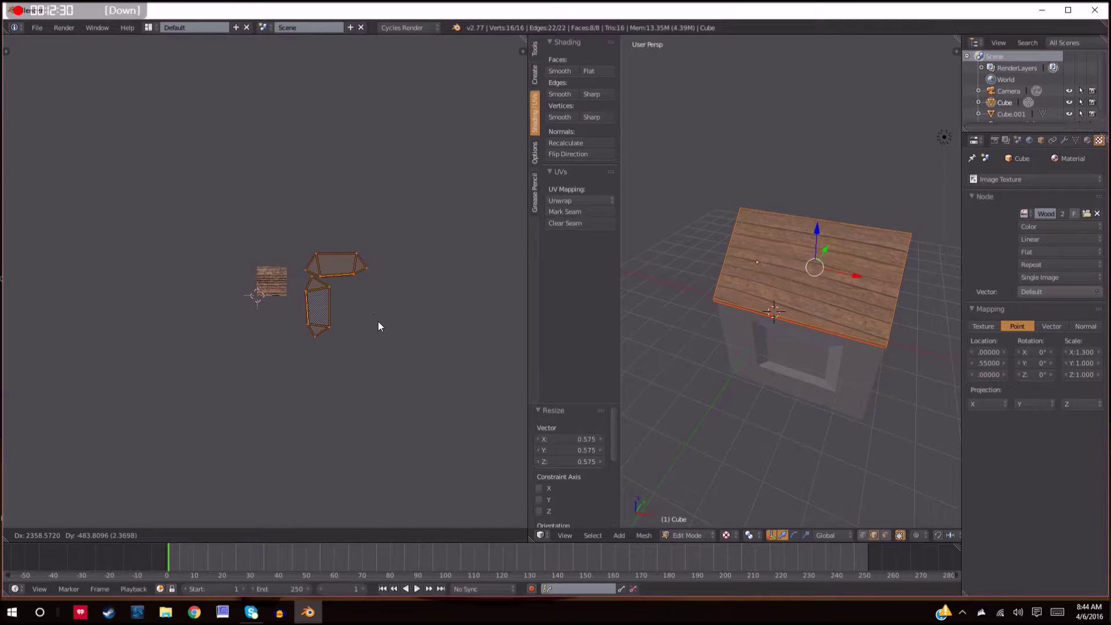
left_click(375, 320)
middle_click_drag(758, 382, 810, 360)
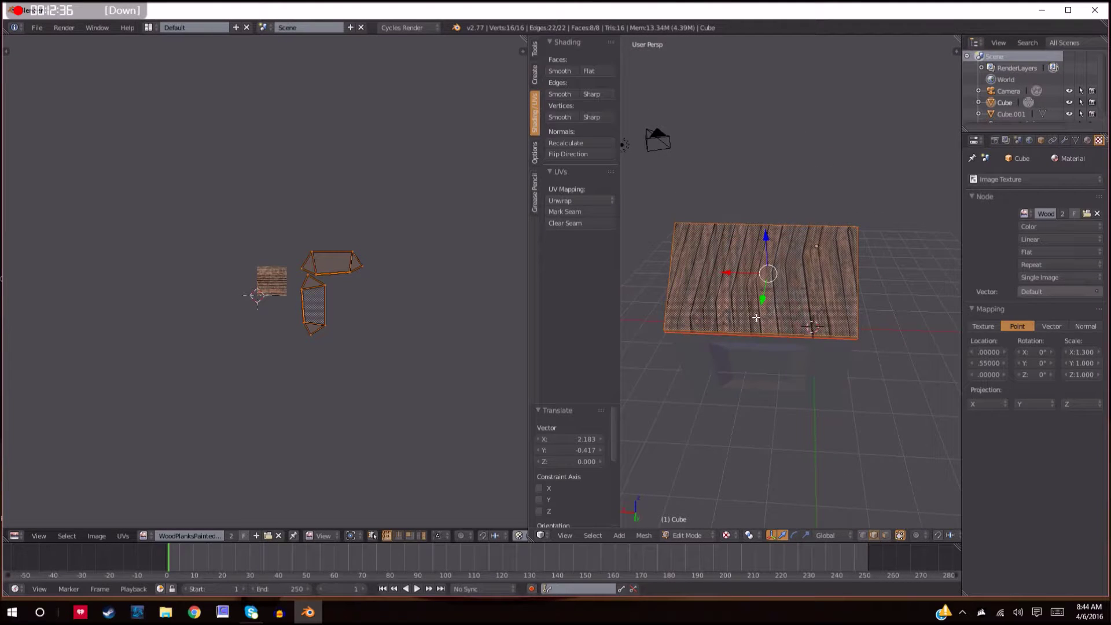
key("Tab")
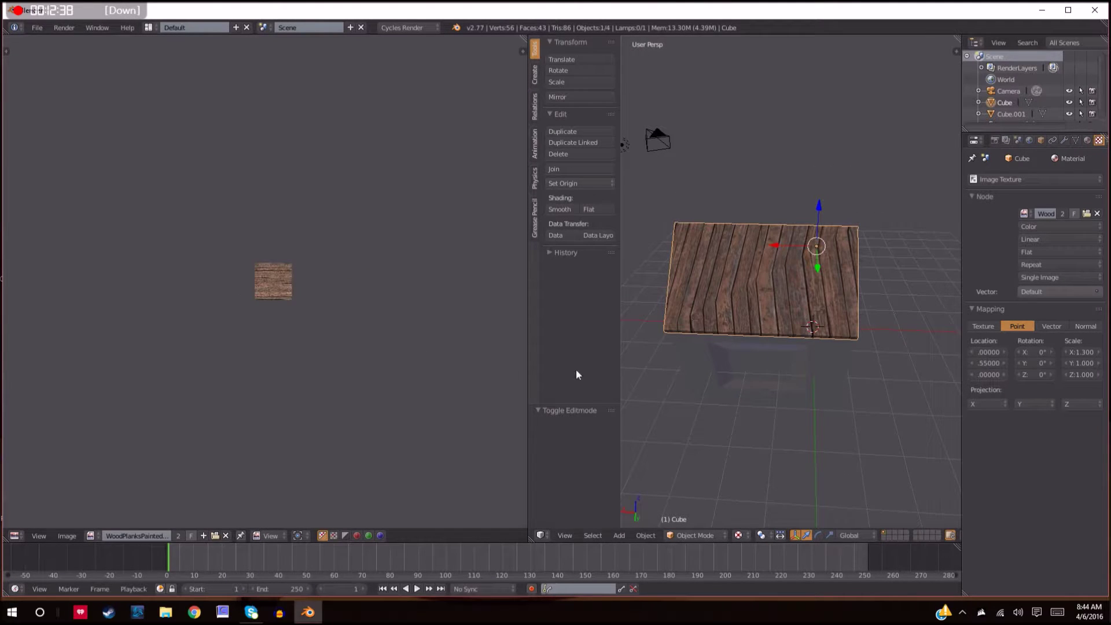
middle_click_drag(817, 344, 822, 307)
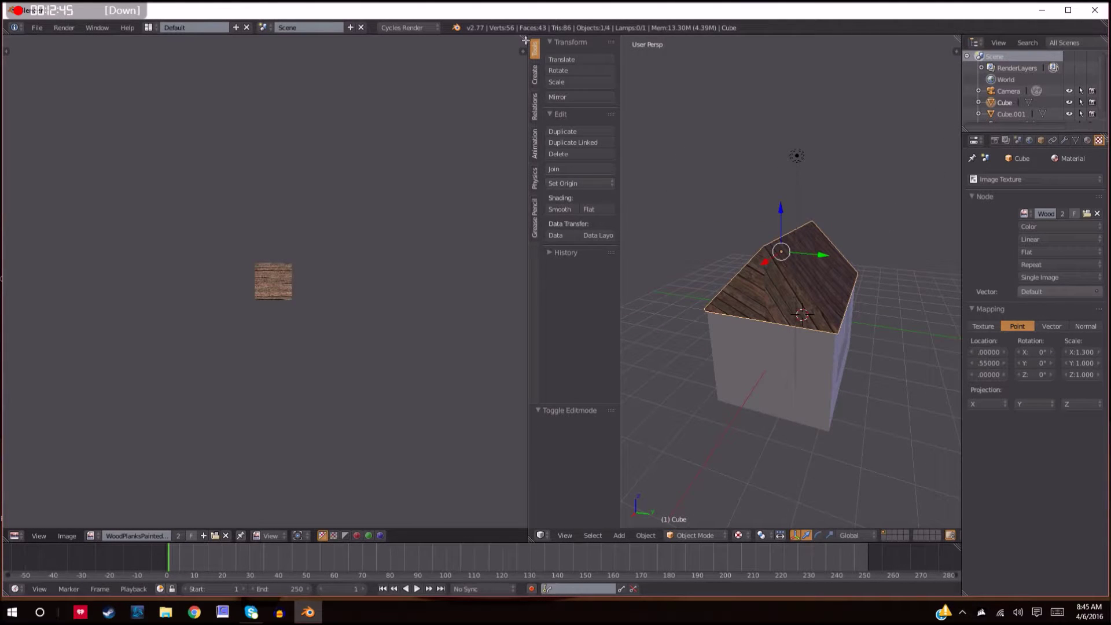
Join the UV/Image Editor and 3D view areas into one large area and make it a 3D View.
left_click_drag(525, 39, 509, 35)
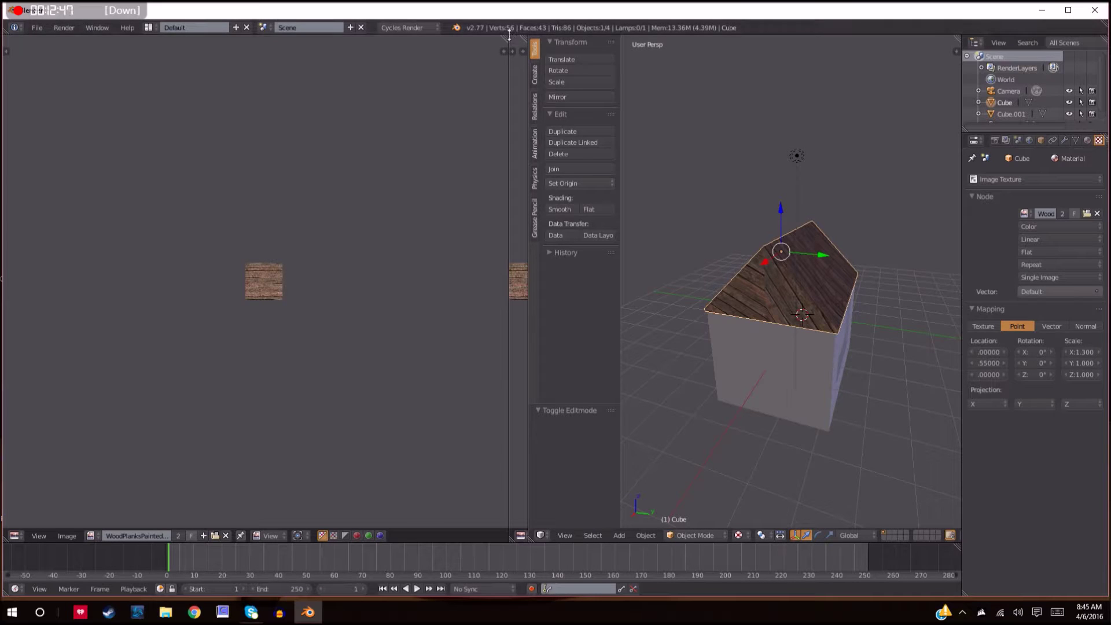
left_click_drag(507, 39, 574, 77)
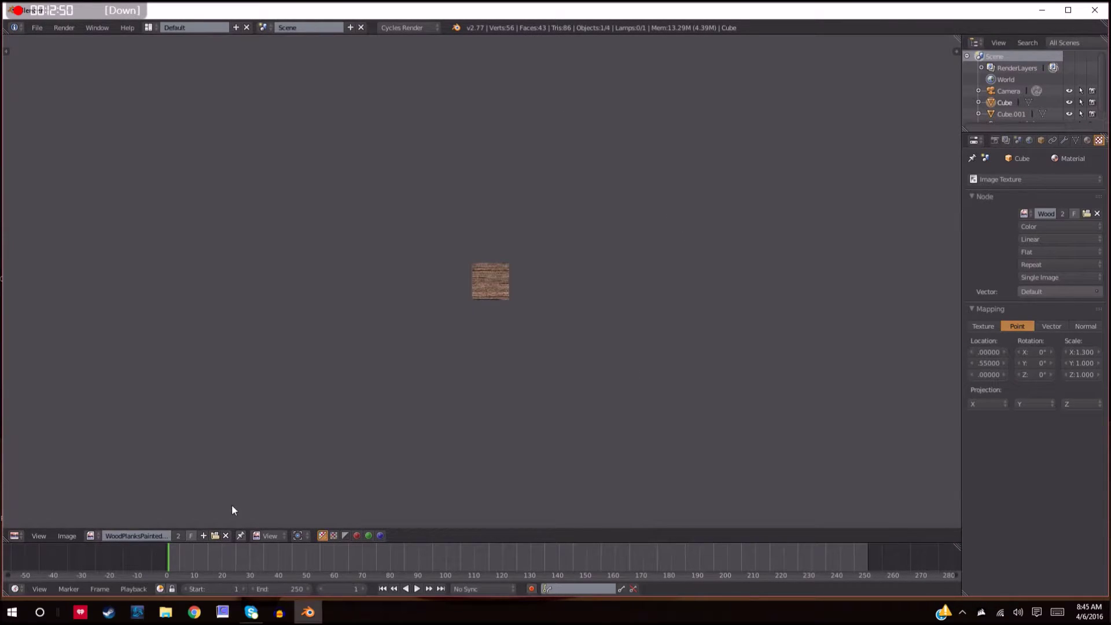
left_click(14, 536)
left_click(40, 516)
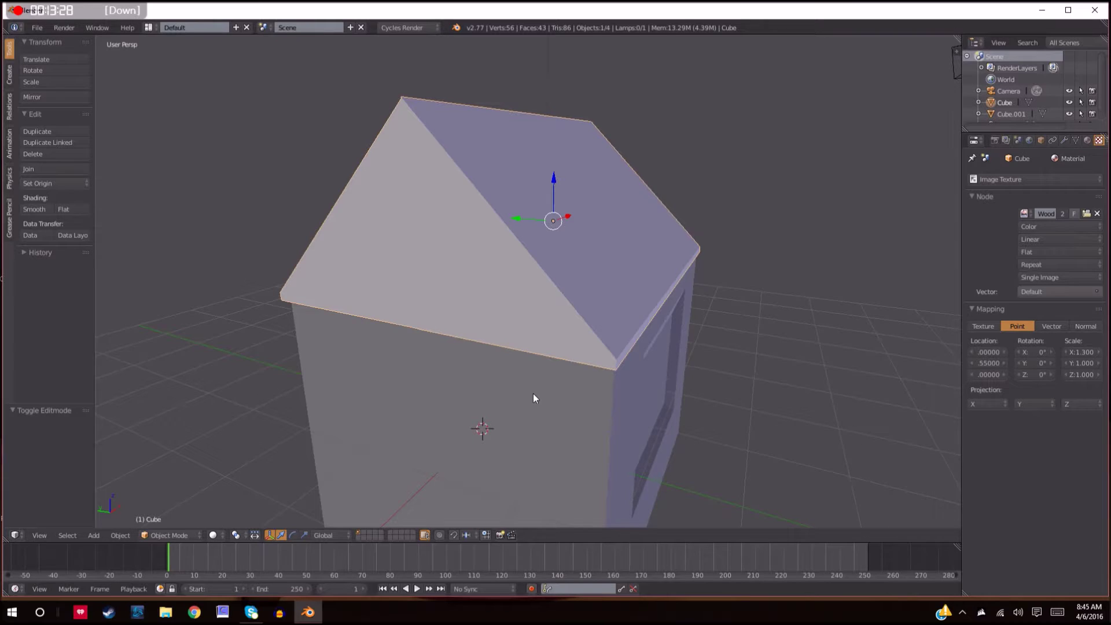
Examine the house's walls, roof and recessed windows from several sides.
scroll(533, 394, "down", 4)
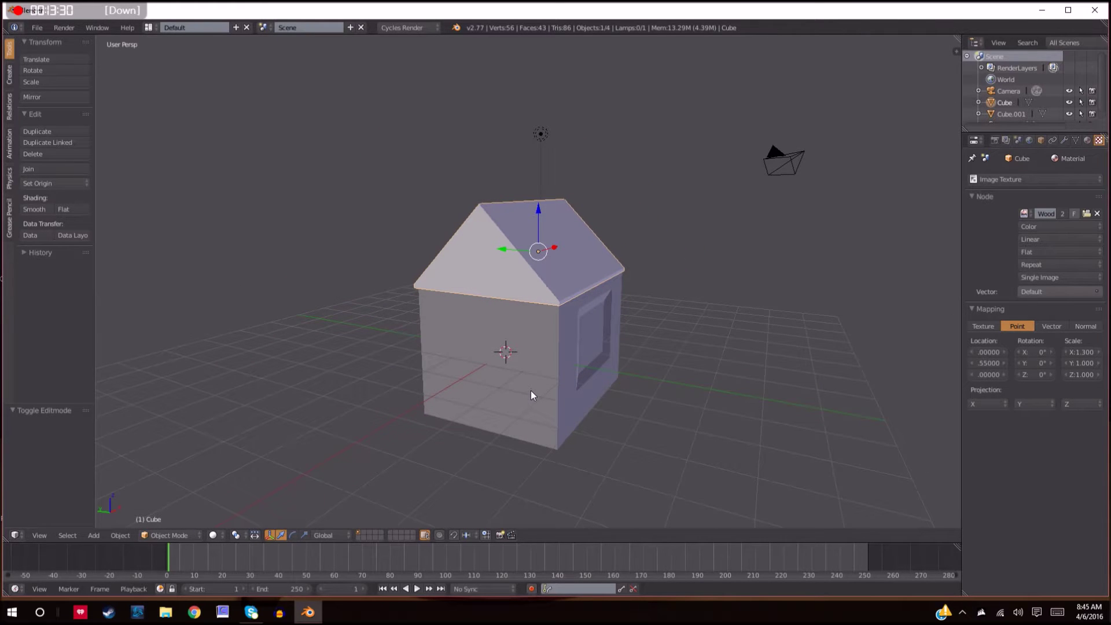
middle_click_drag(566, 375, 525, 362)
key("Tab")
key("Tab")
key("a")
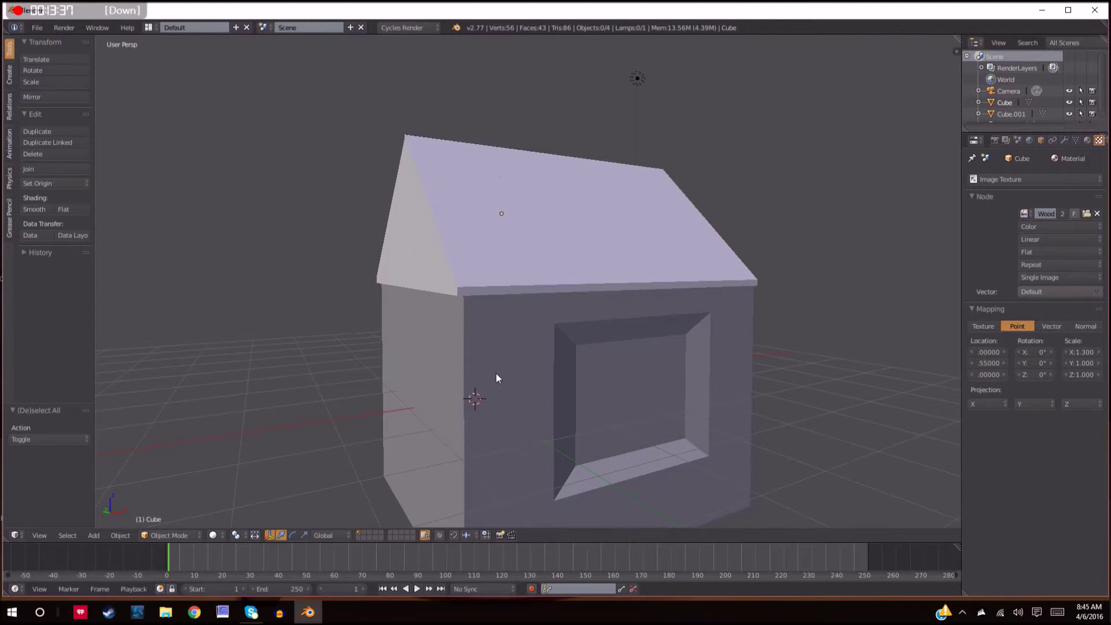
right_click(497, 375)
scroll(713, 415, "down", 5)
middle_click_drag(739, 327, 679, 395)
scroll(632, 339, "up", 1)
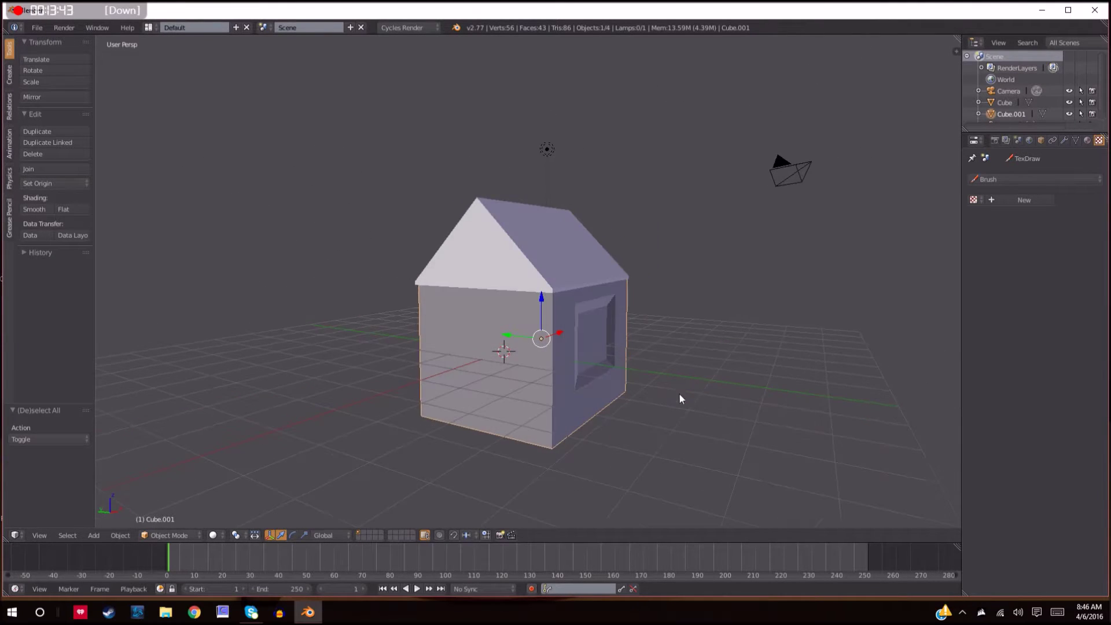
middle_click_drag(510, 403, 666, 355)
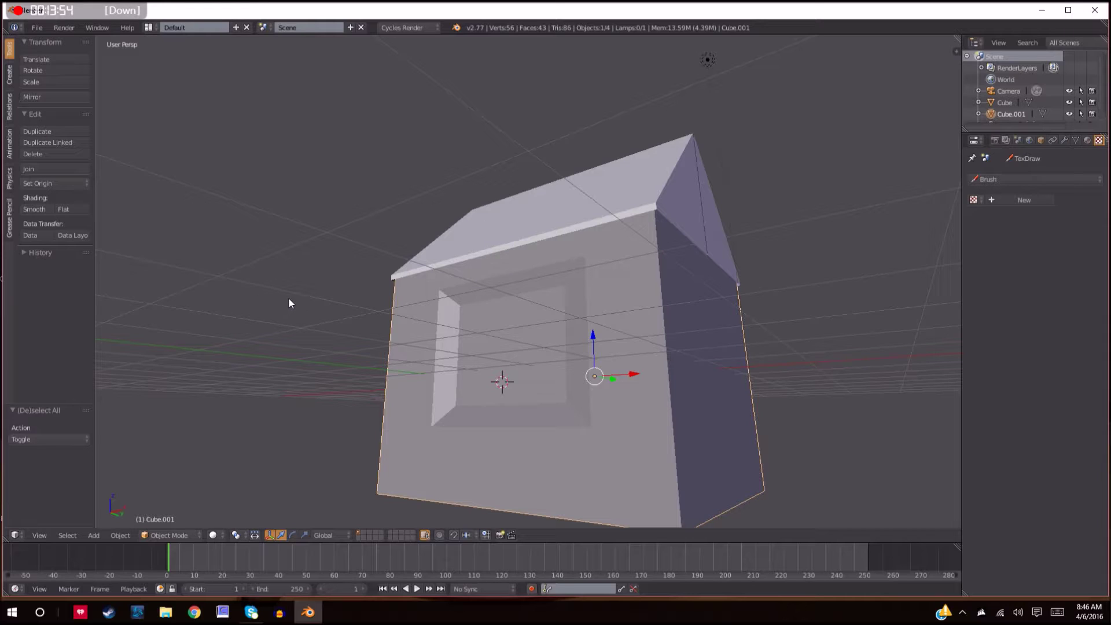
key("a")
key("shift+a")
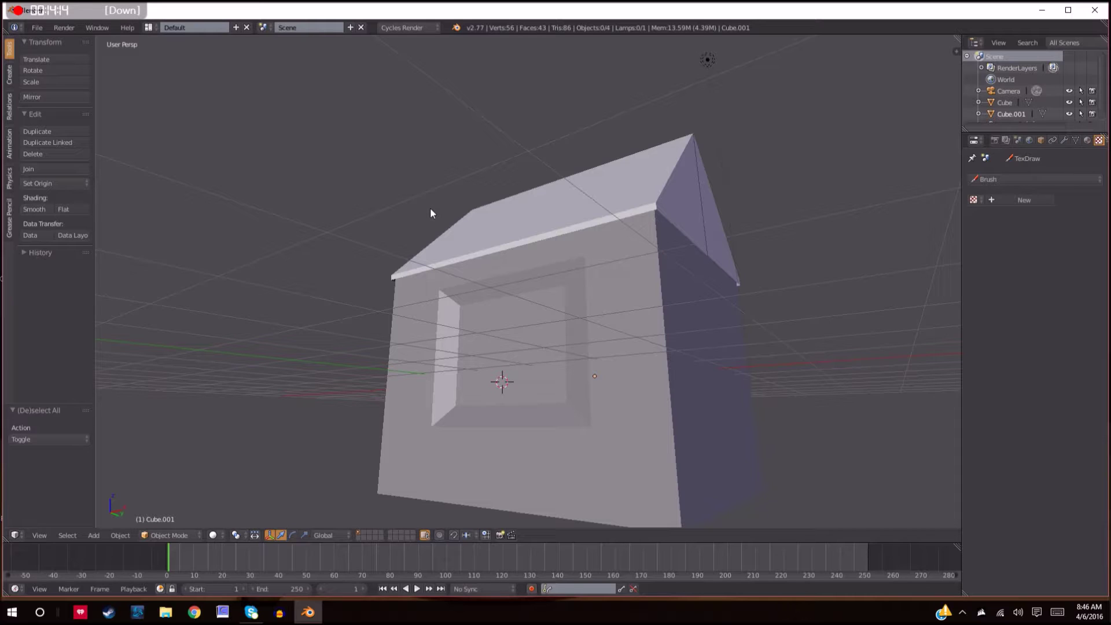
middle_click_drag(688, 310, 937, 209)
Show the material settings for the house walls and enter Edit Mode on them with face selection.
left_click(1088, 140)
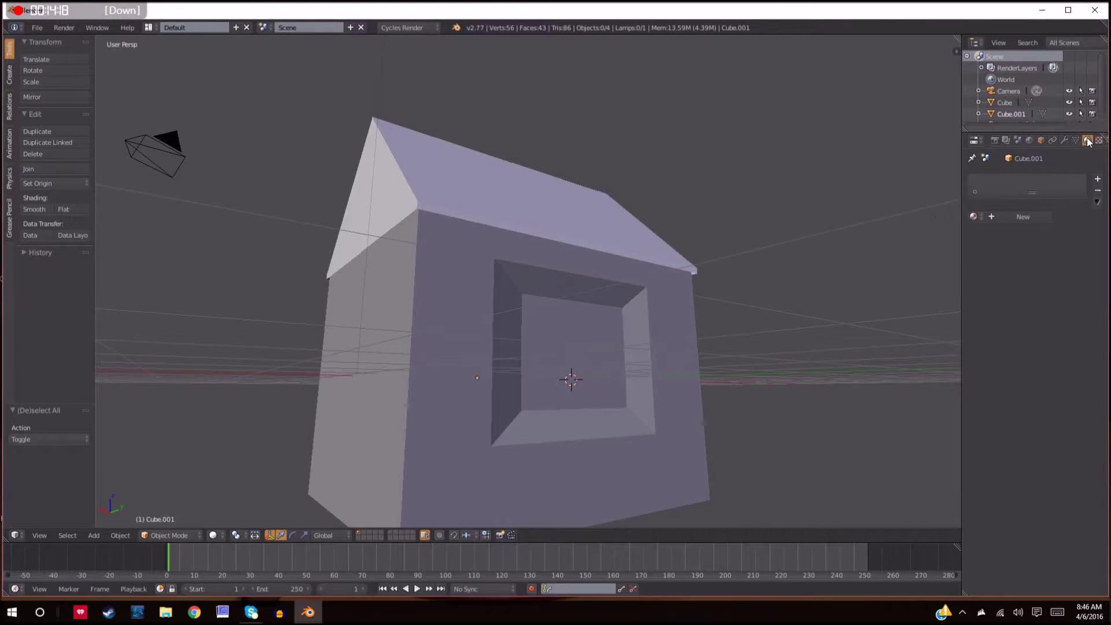
right_click(672, 306)
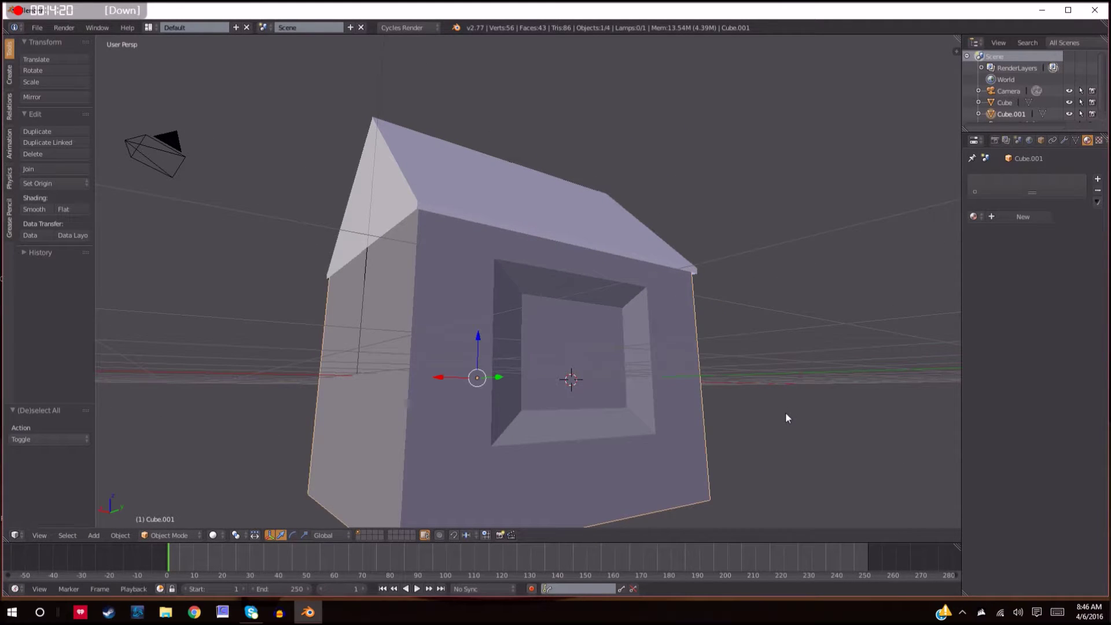
key("Tab")
middle_click_drag(770, 417, 559, 455)
left_click(364, 535)
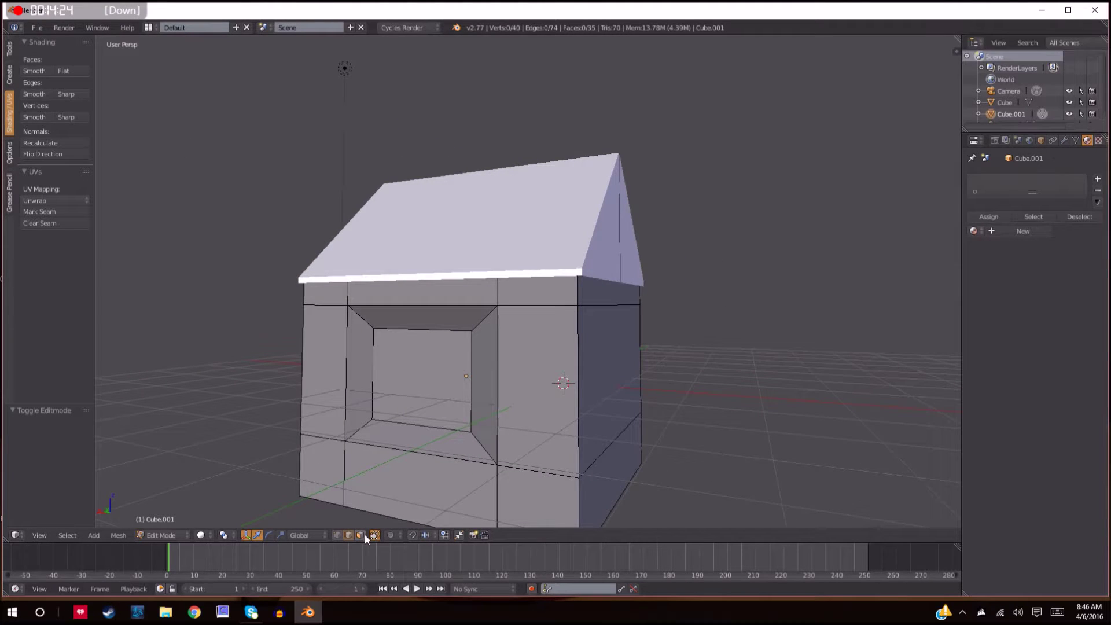
right_click(434, 392)
middle_click_drag(685, 422, 566, 425)
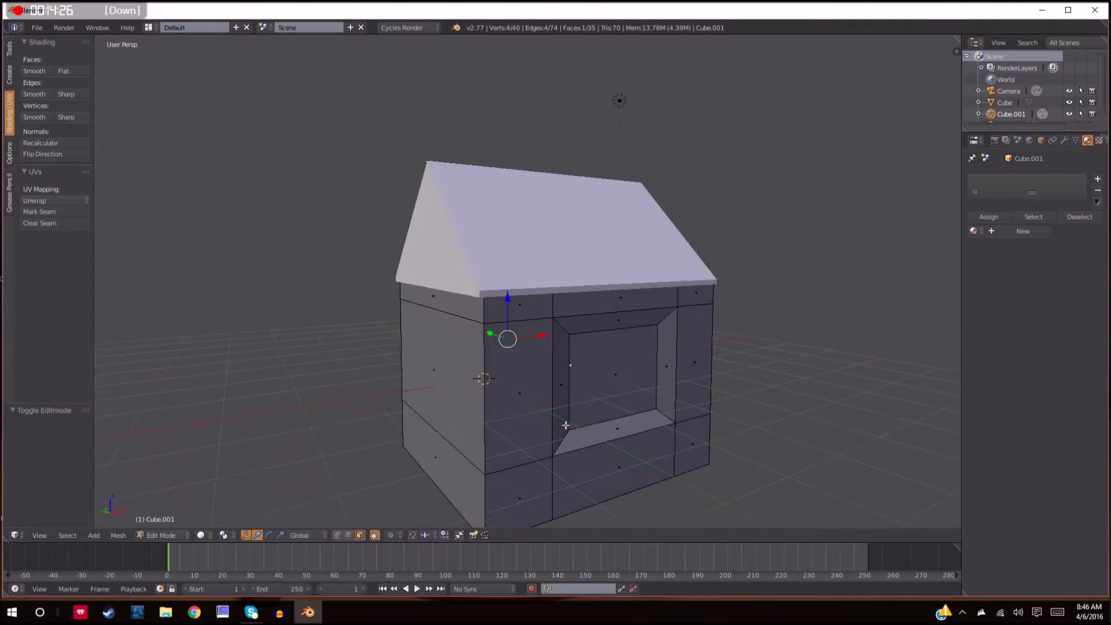
right_click(620, 390, "shift")
middle_click_drag(472, 425, 537, 401)
middle_click_drag(728, 352, 706, 378)
middle_click_drag(385, 357, 585, 385)
key("a")
Separate the two recessed window pane faces on opposite walls into their own object.
right_click(404, 351)
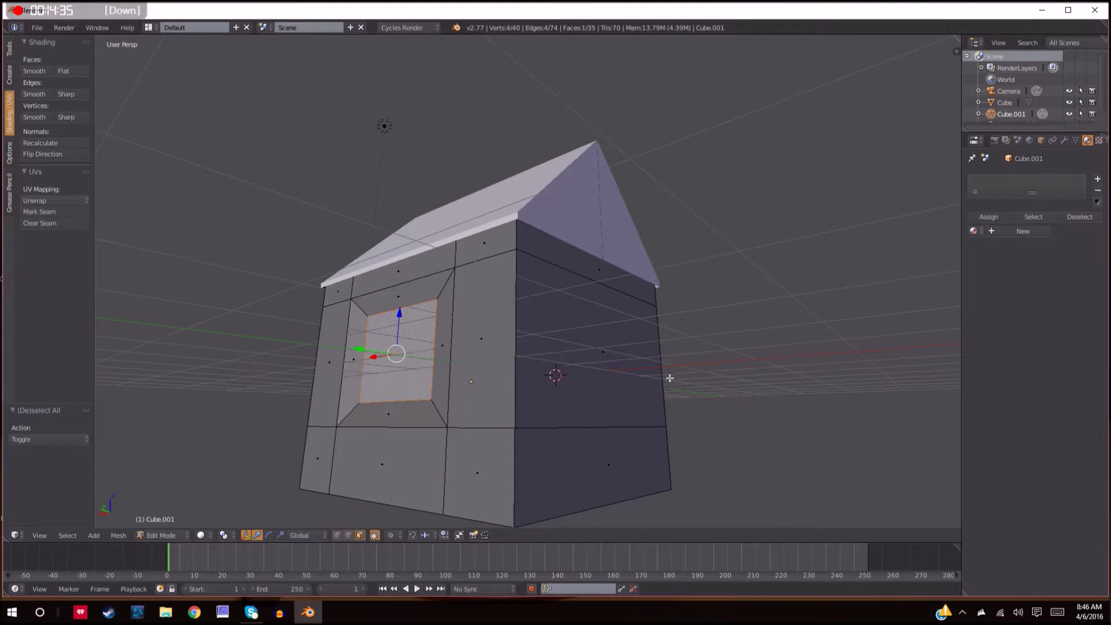
middle_click_drag(565, 347, 624, 377)
right_click(624, 373, "shift")
middle_click_drag(487, 422, 637, 372)
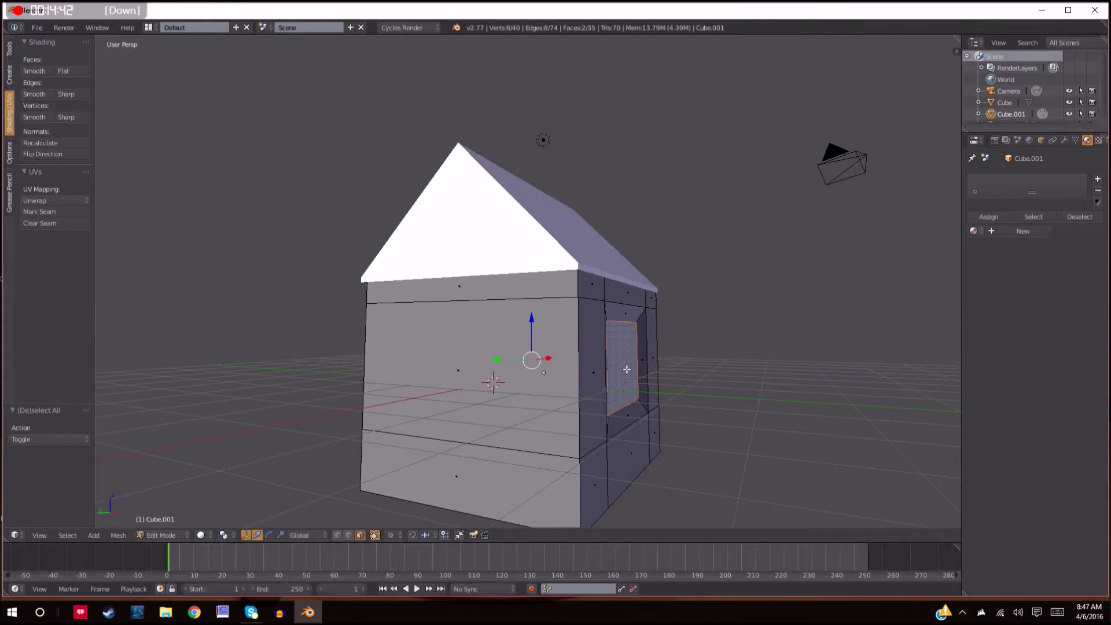
middle_click_drag(618, 367, 606, 390)
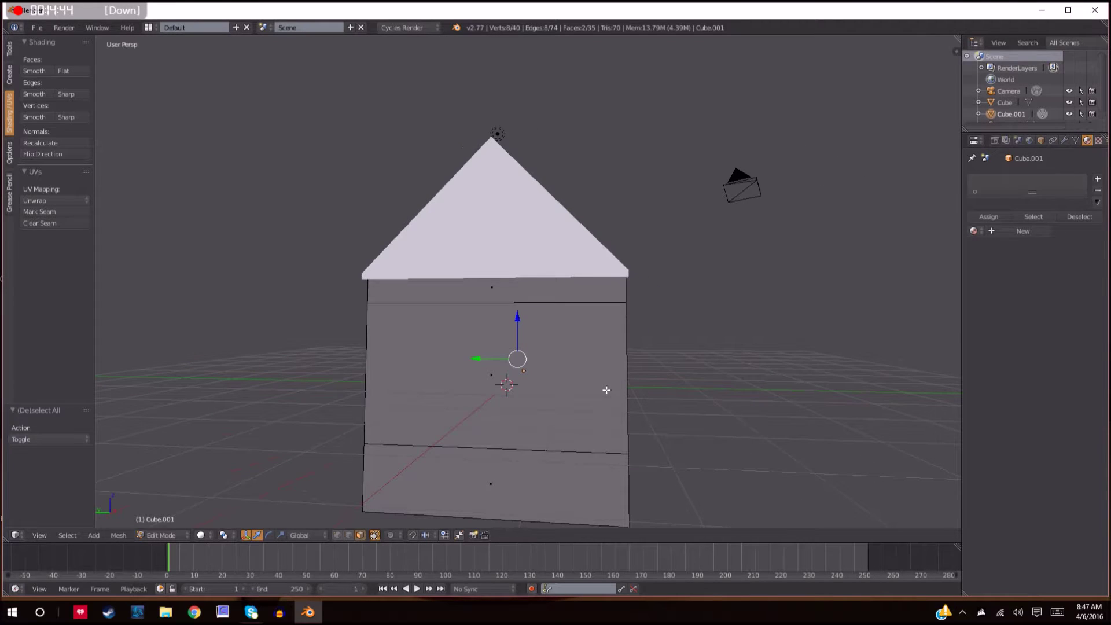
key("p")
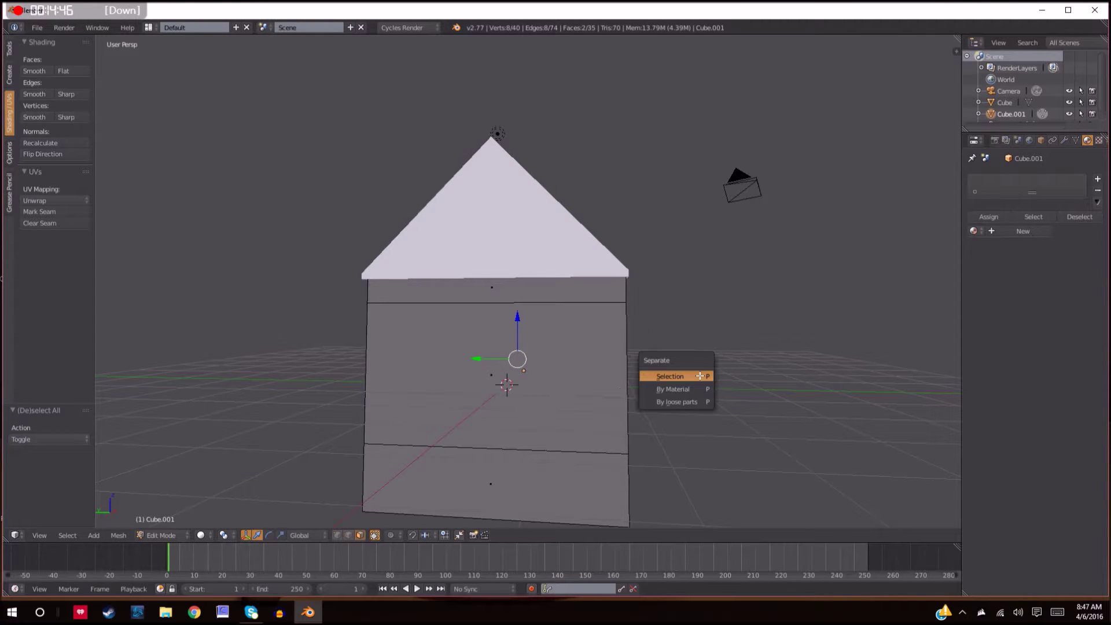
left_click(699, 376)
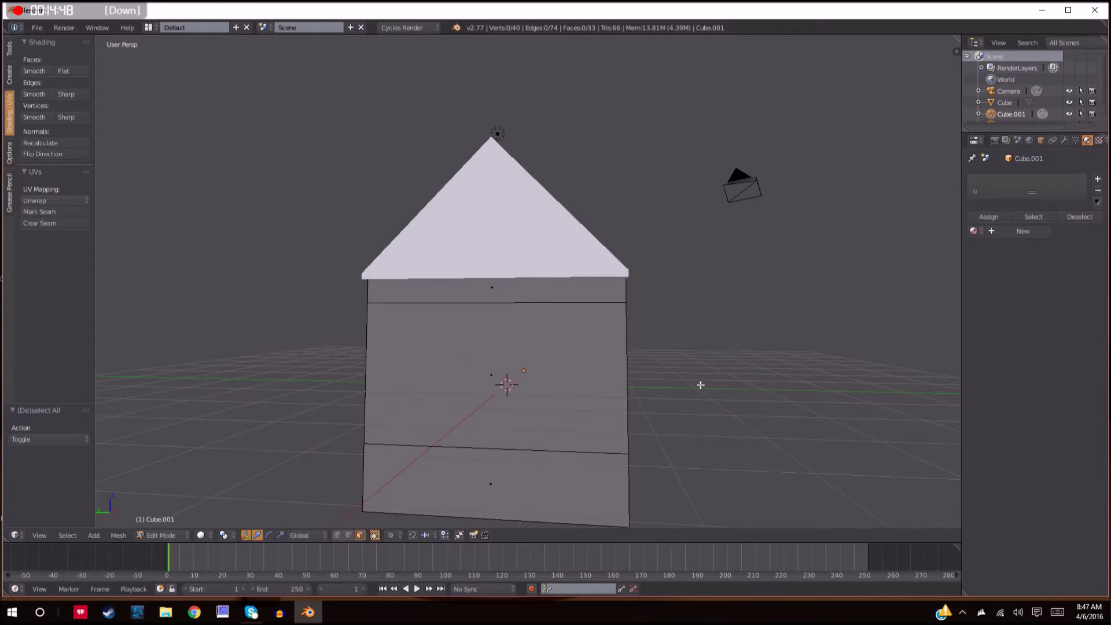
middle_click_drag(700, 384, 544, 388)
middle_click_drag(472, 414, 724, 340)
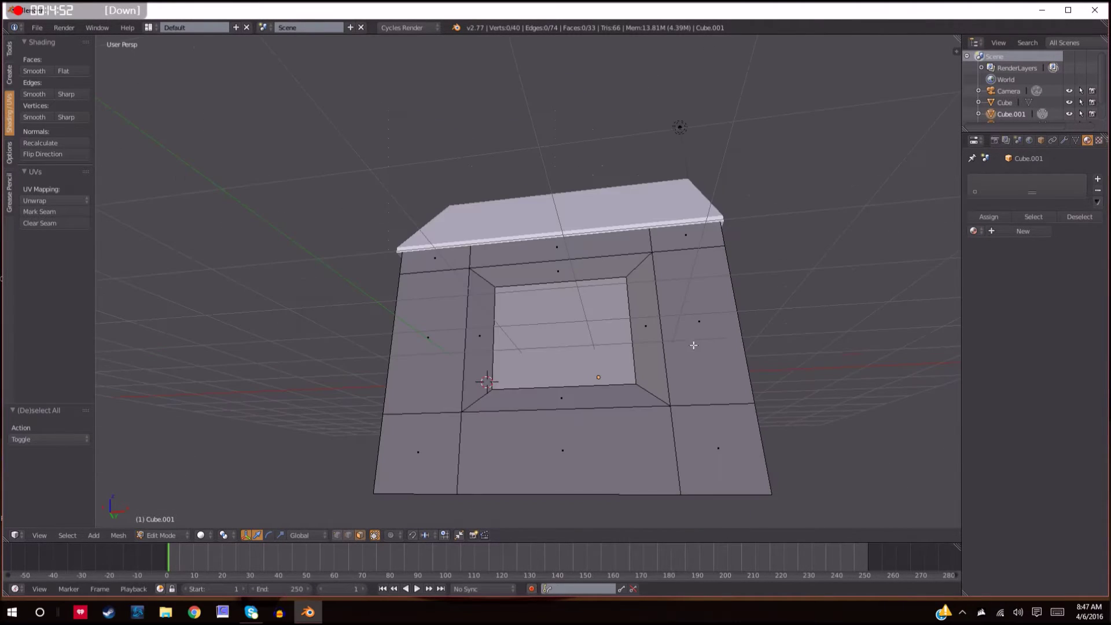
middle_click_drag(634, 352, 549, 332)
scroll(1064, 99, "down", 2)
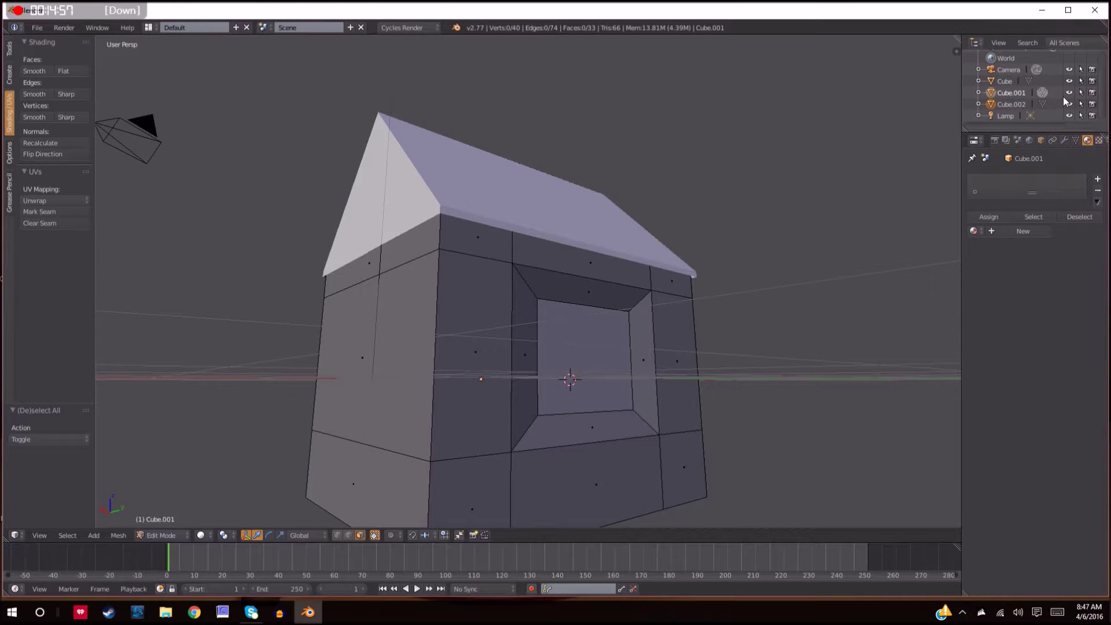
Give the separated window panes a new material with a Glass BSDF surface and preview it in rendered shading.
left_click(1005, 105)
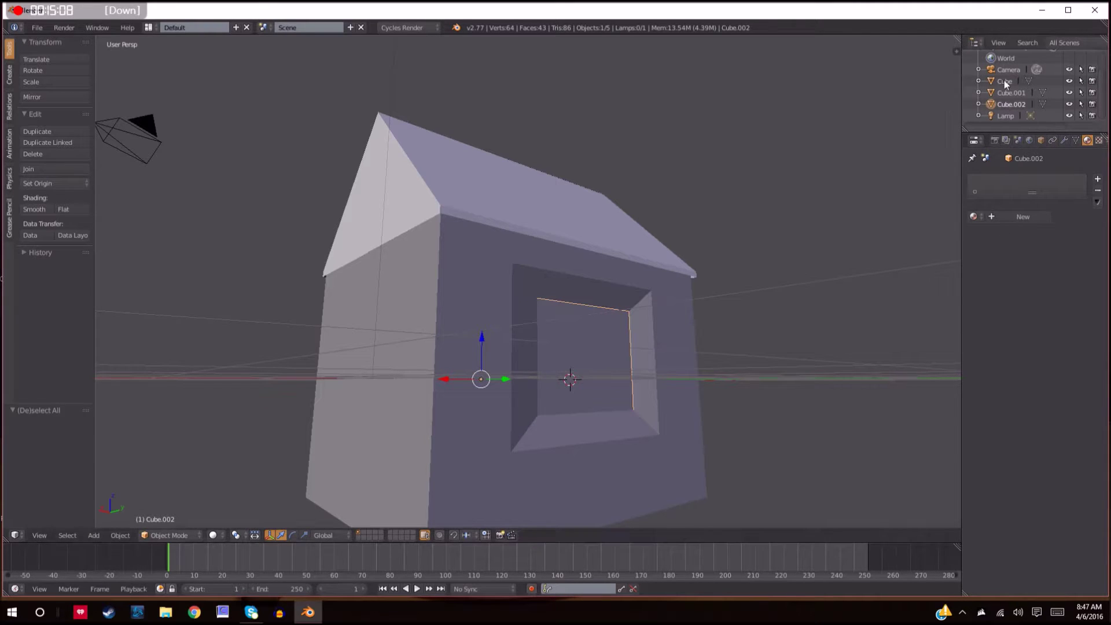
left_click(1050, 221)
left_click(1086, 278)
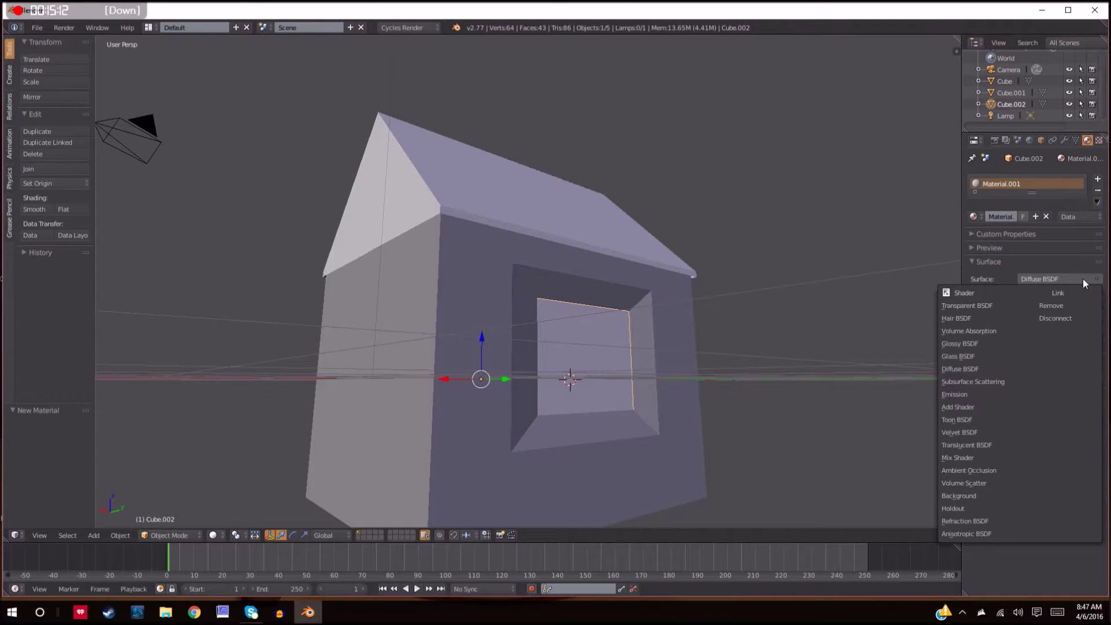
left_click(1019, 356)
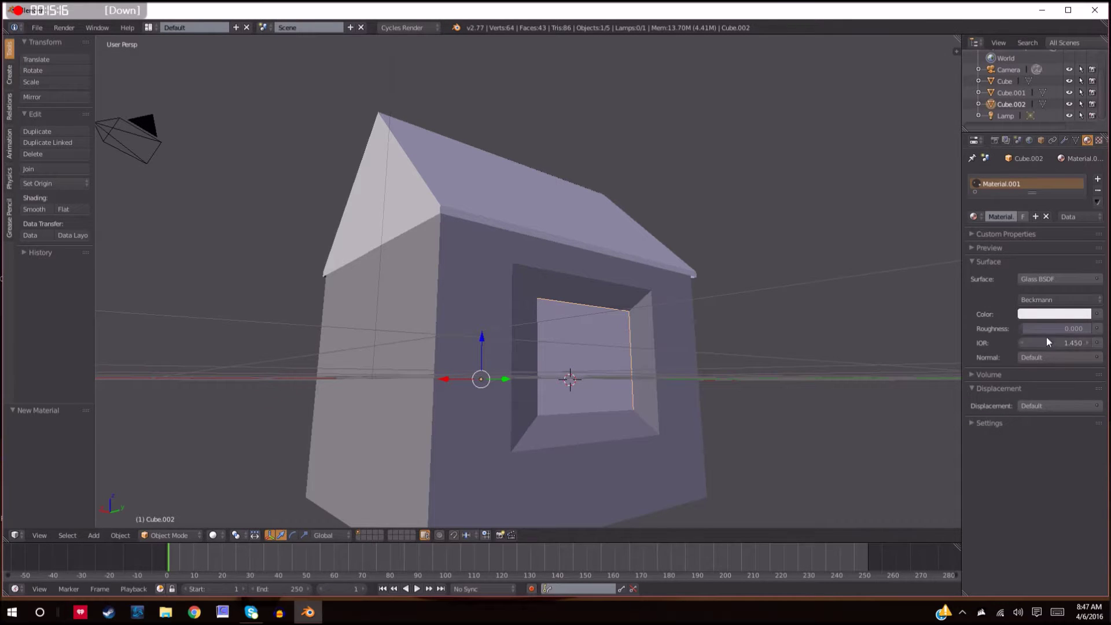
key("shift+z")
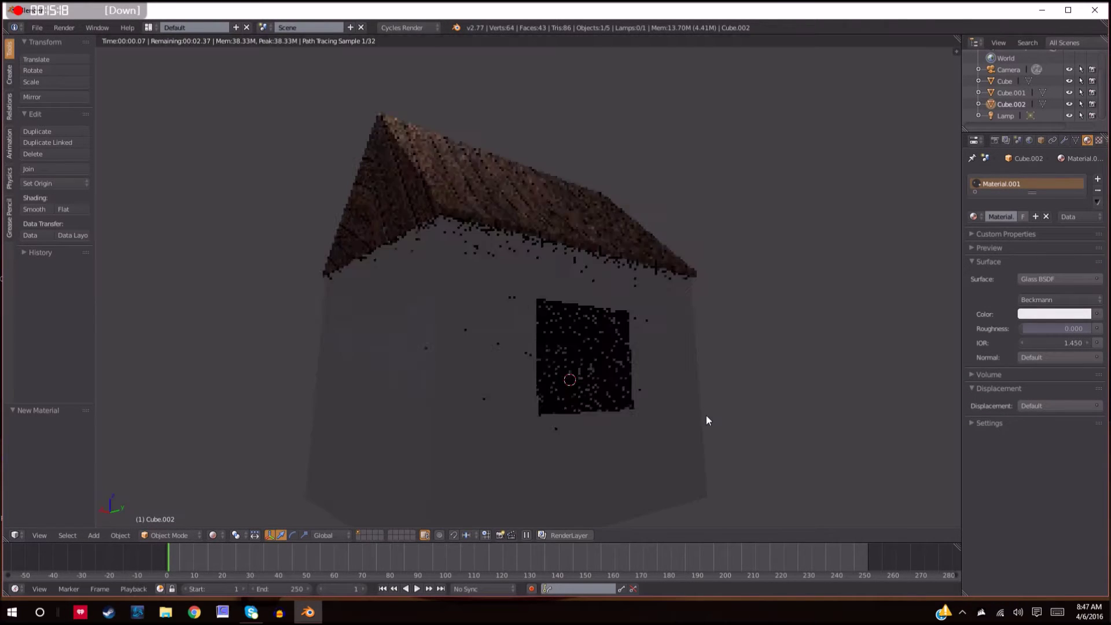
scroll(706, 415, "up", 2)
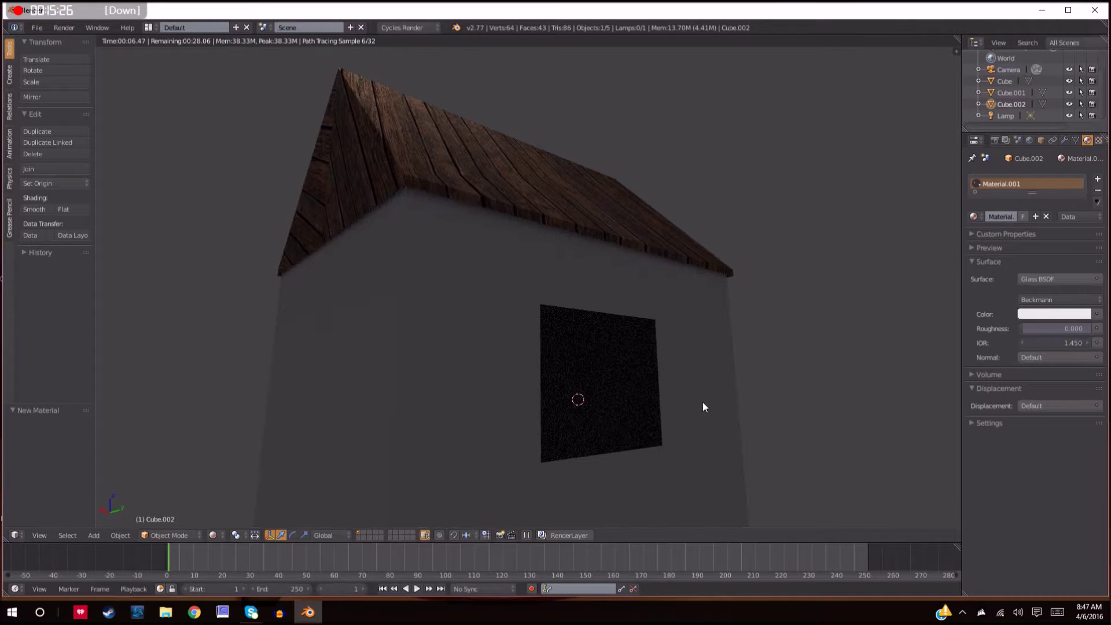
key("shift+z")
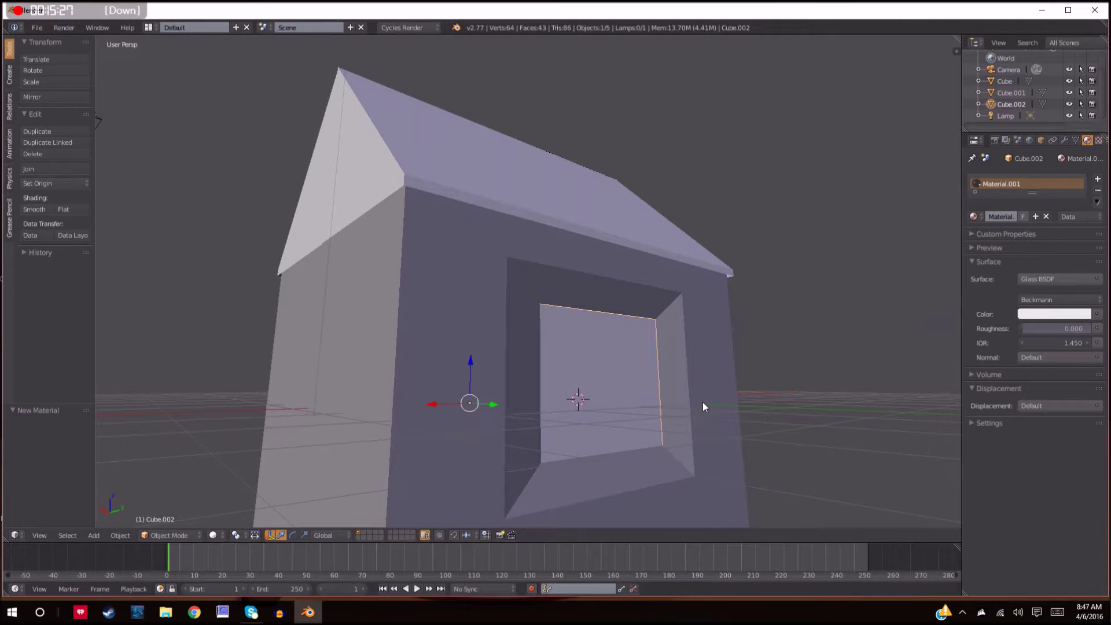
Enter Edit Mode on the house walls, clear the face selection and switch to edge selection.
right_click(728, 337)
key("Tab")
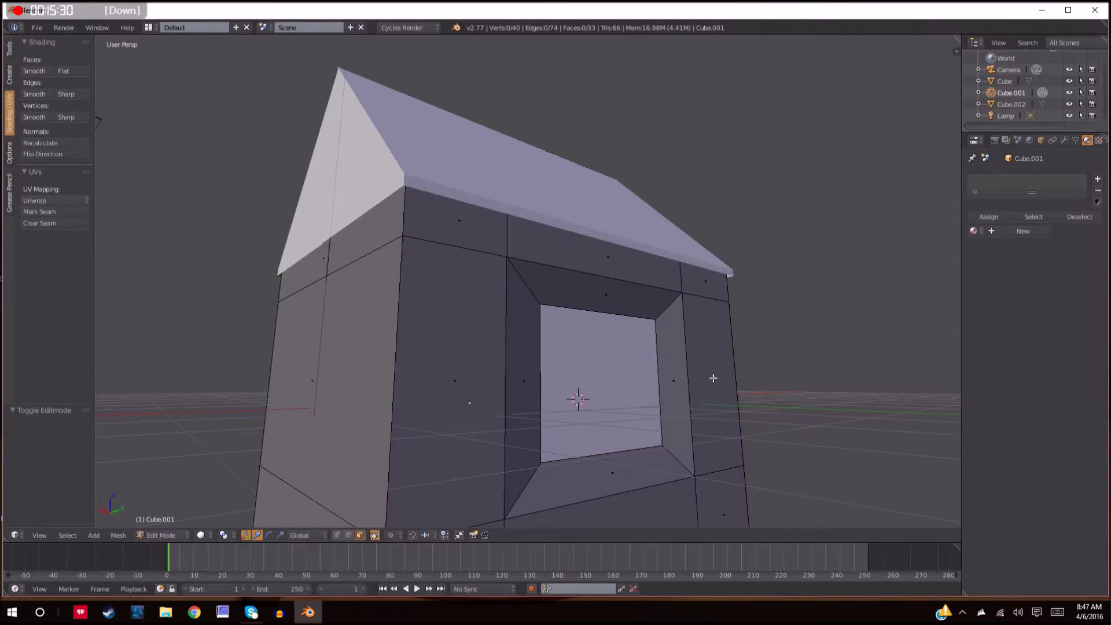
scroll(712, 380, "down", 3)
scroll(695, 387, "up", 4)
middle_click_drag(694, 388, 716, 392)
right_click(607, 397)
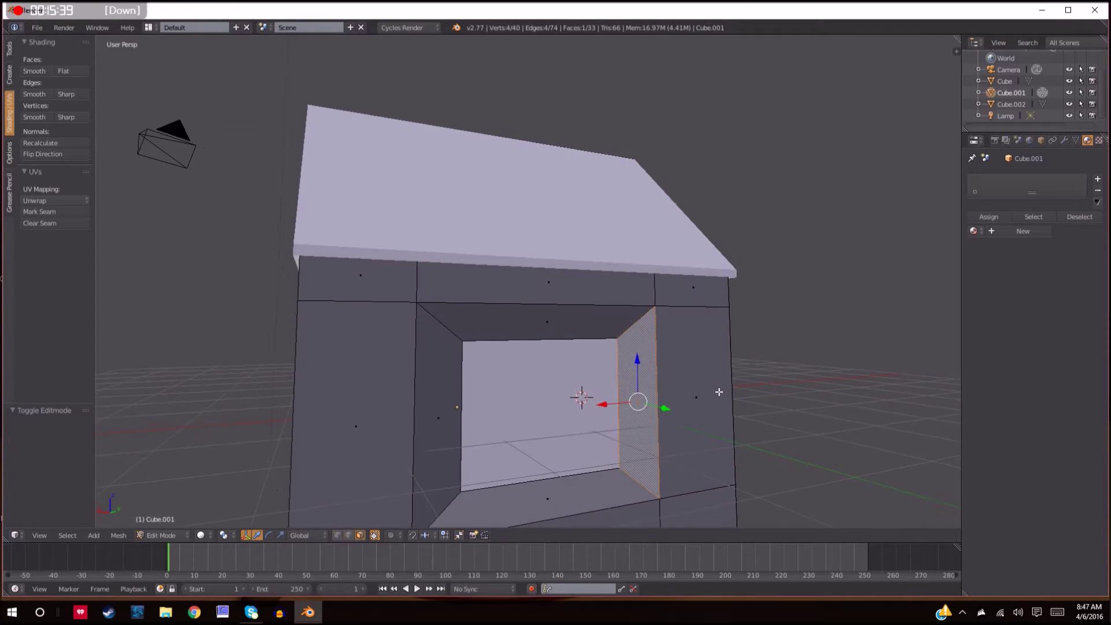
key("a")
left_click(348, 535)
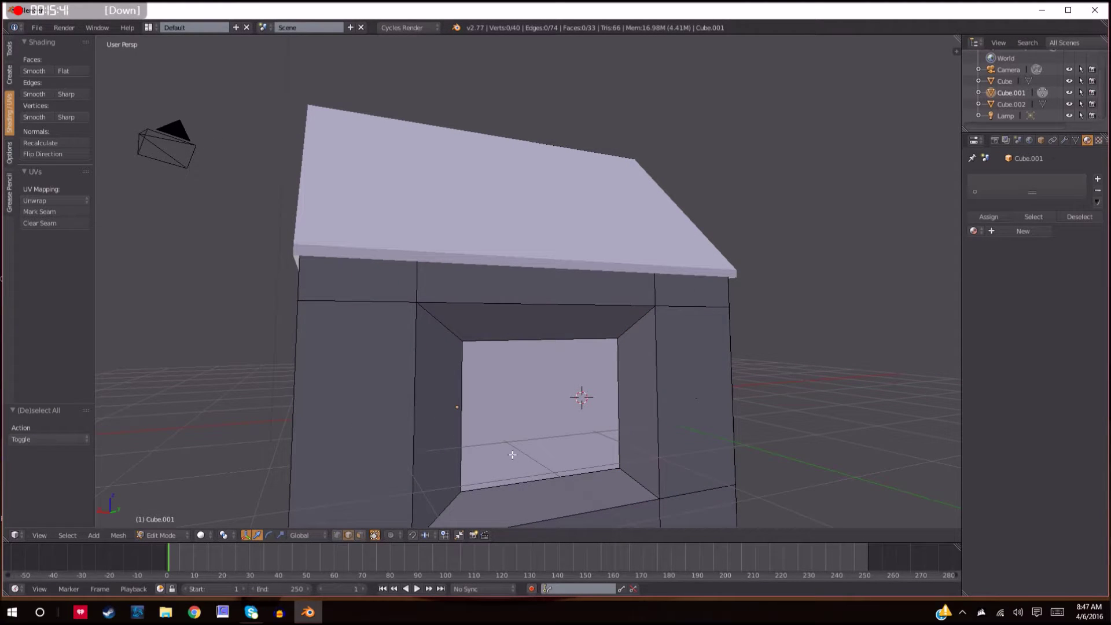
Extrude the inner edge loop of the window opening about 0.094 along the global Y axis.
right_click(618, 387, "alt")
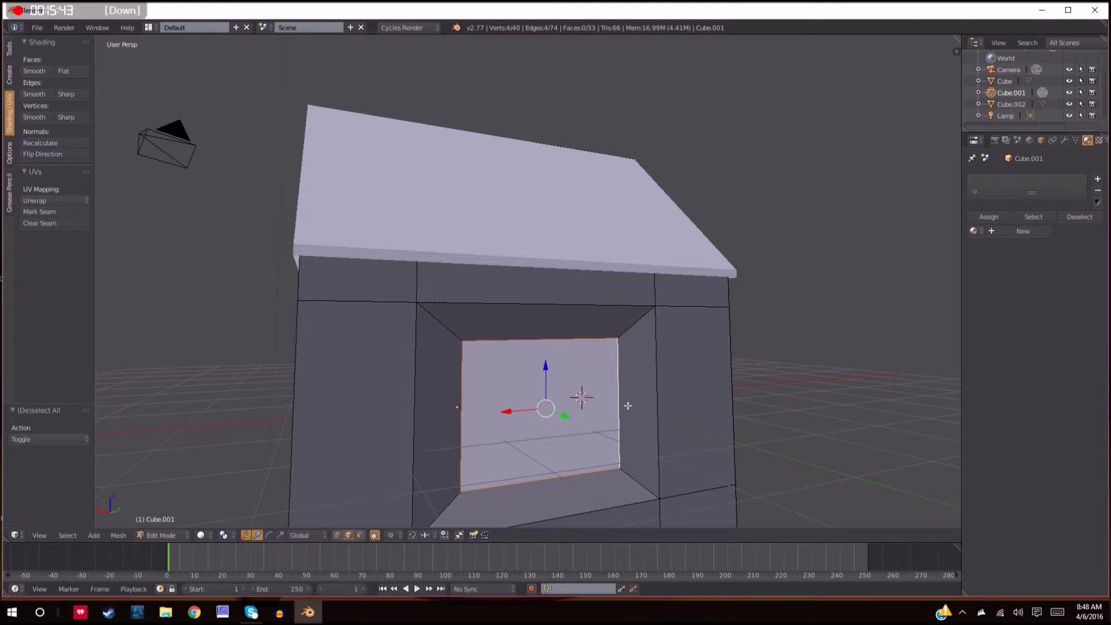
middle_click_drag(629, 424, 656, 407)
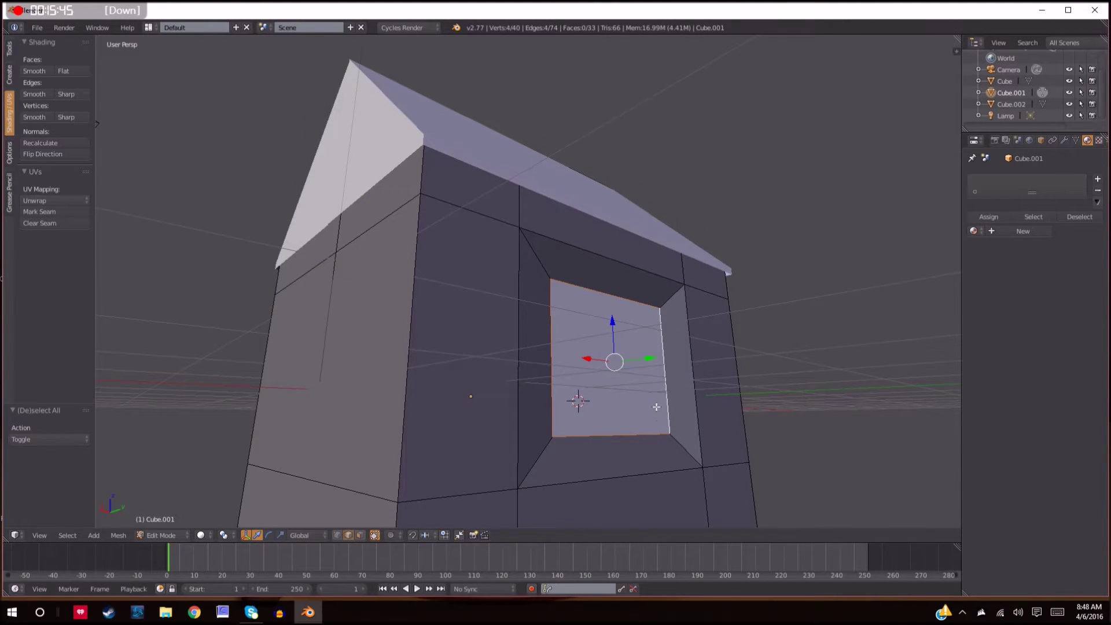
key("e")
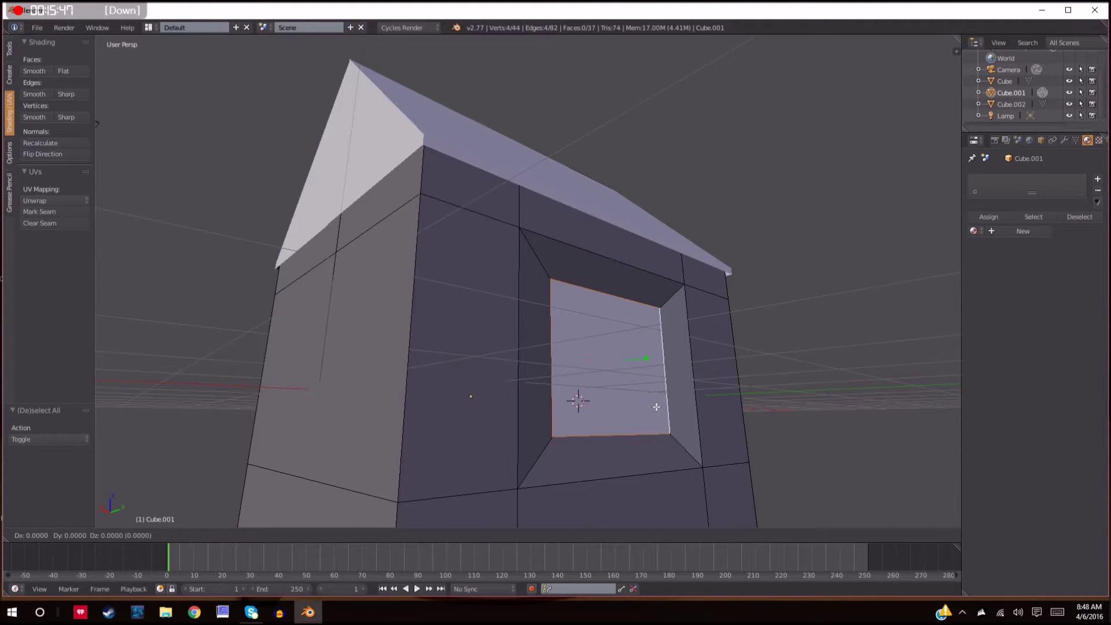
key("y")
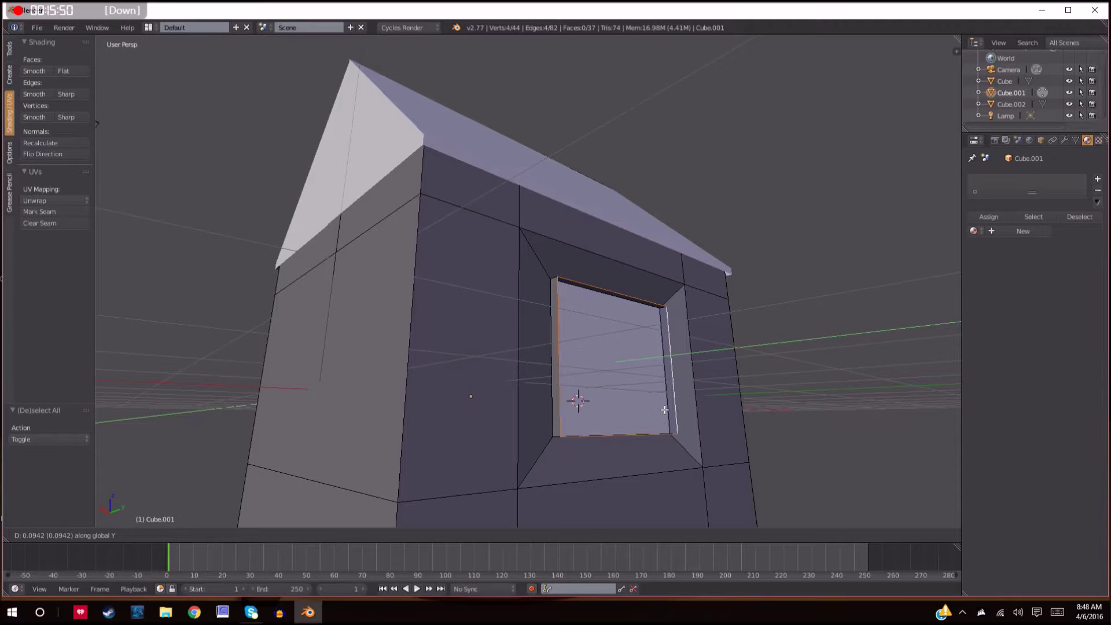
left_click(665, 410)
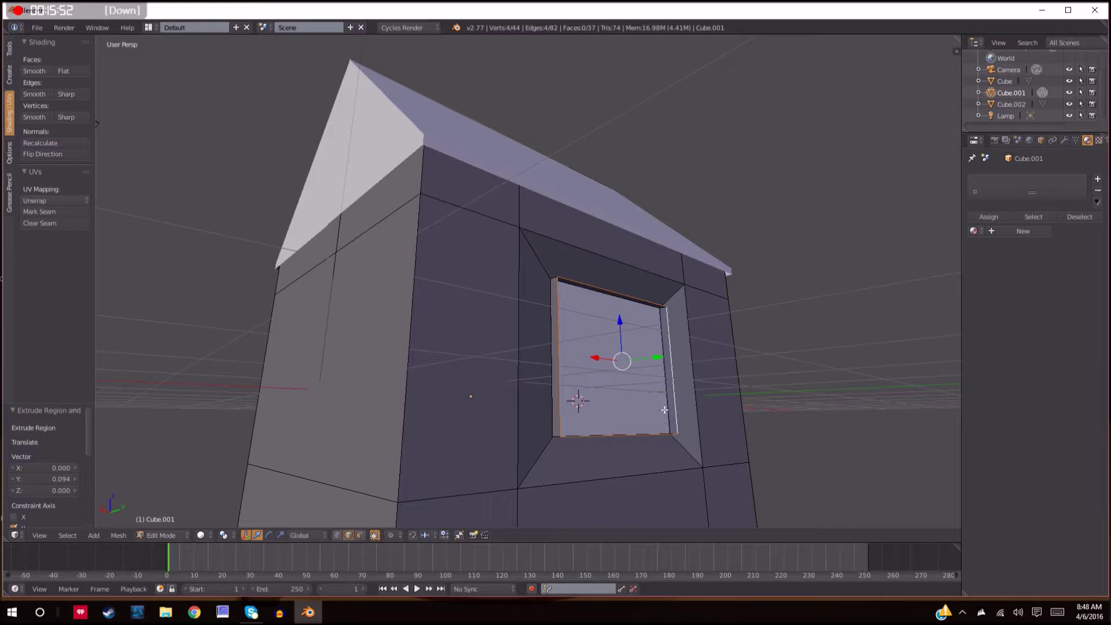
Extrude the window edge loop outward by scaling it about 1.182, and move it about -0.025 along Y to form a frame.
key("e")
key("s")
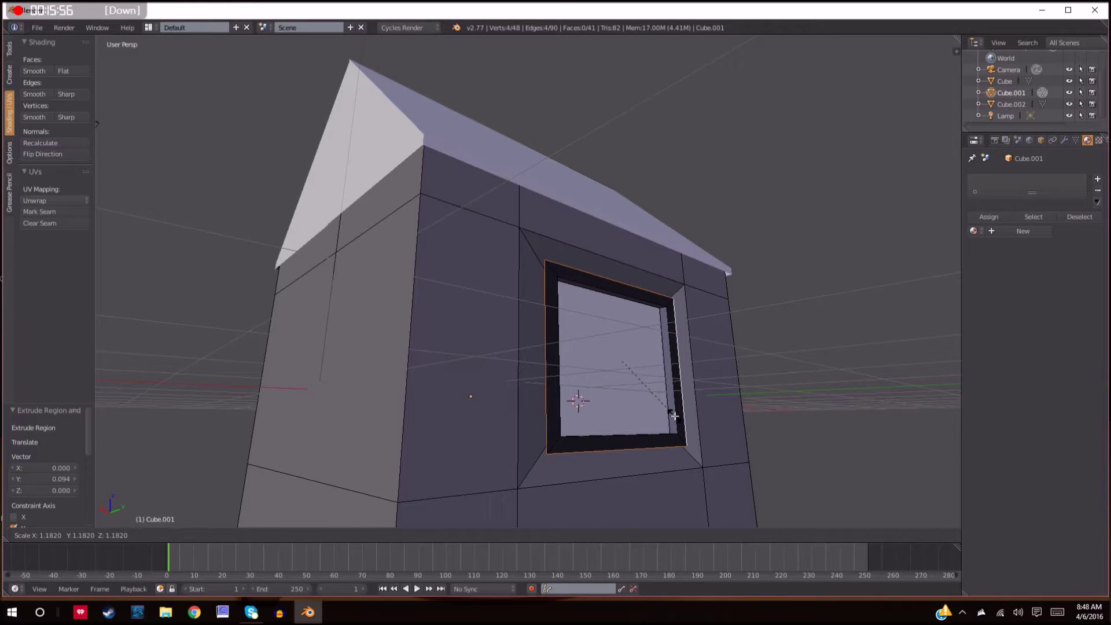
left_click(670, 417)
mouse_move(776, 439)
middle_mouse_down()
mouse_move(707, 447)
mouse_move(689, 427)
mouse_move(718, 390)
mouse_move(778, 424)
middle_mouse_up()
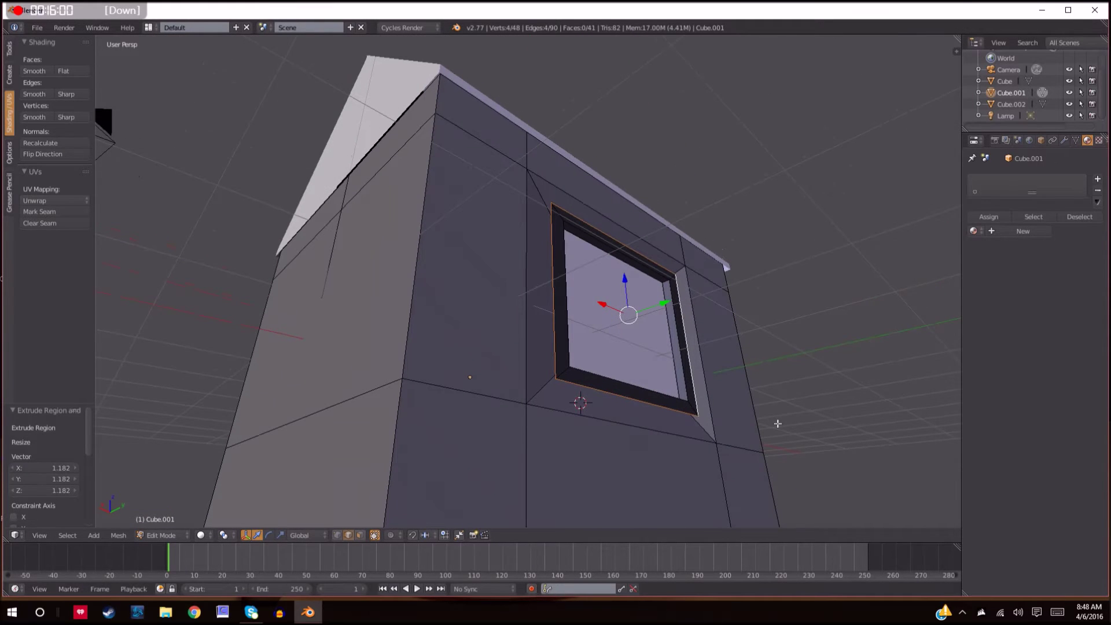
key("g")
key("y")
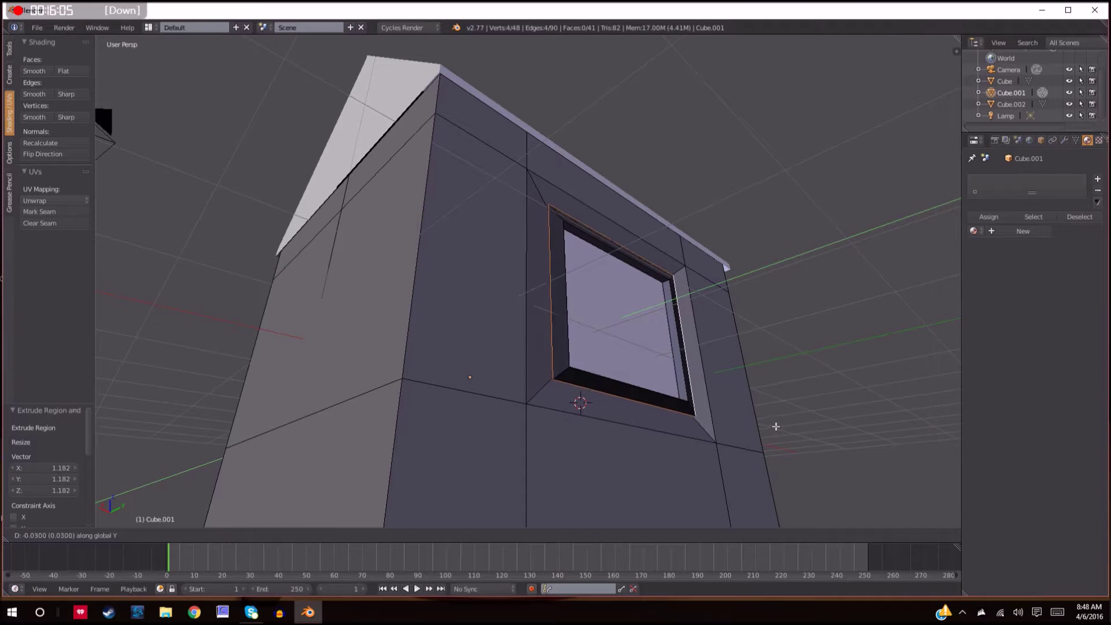
left_click(775, 426)
Select the four front faces of the window frame and separate them into their own object.
middle_click_drag(774, 426, 650, 373)
middle_click_drag(592, 294, 649, 330)
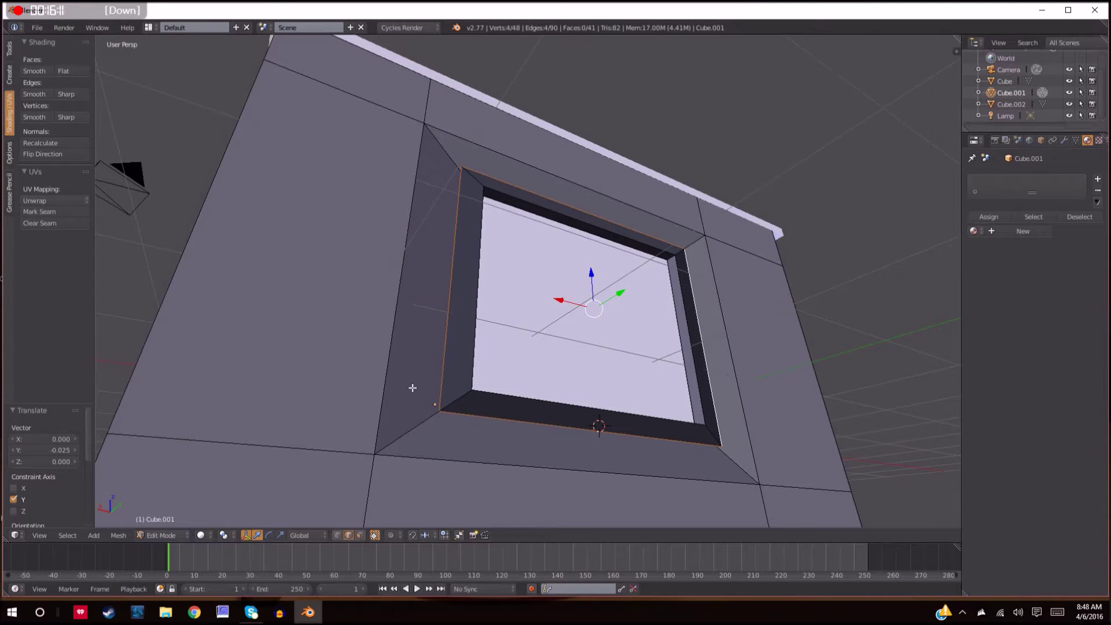
mouse_move(680, 331)
middle_mouse_down()
mouse_move(613, 371)
mouse_move(583, 372)
mouse_move(570, 350)
mouse_move(678, 313)
middle_mouse_up()
key("a")
left_click(360, 534)
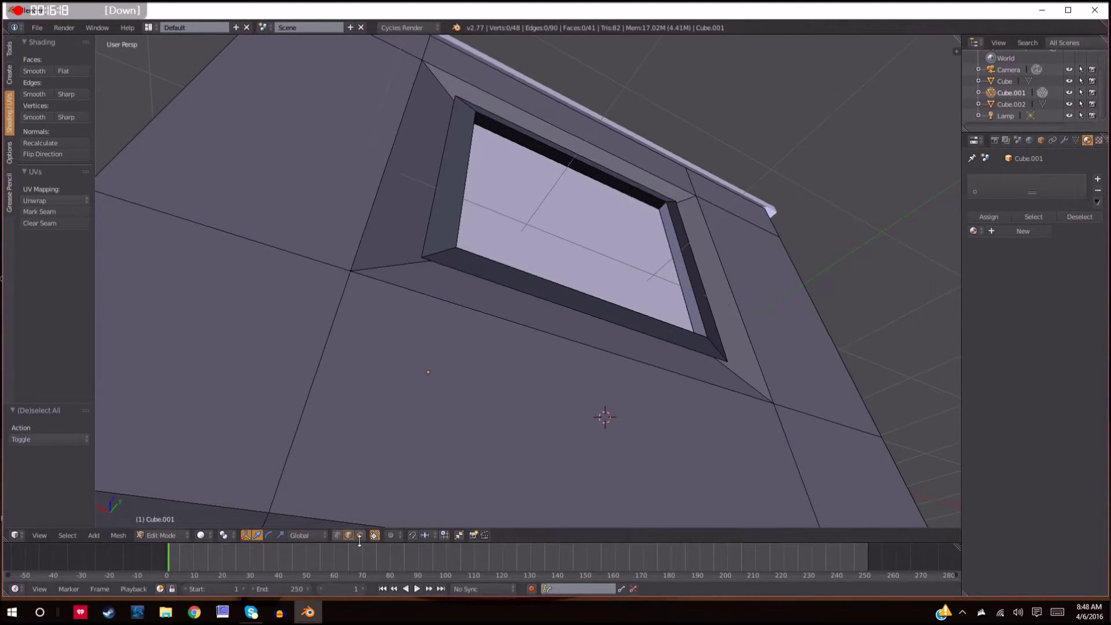
left_click(439, 196)
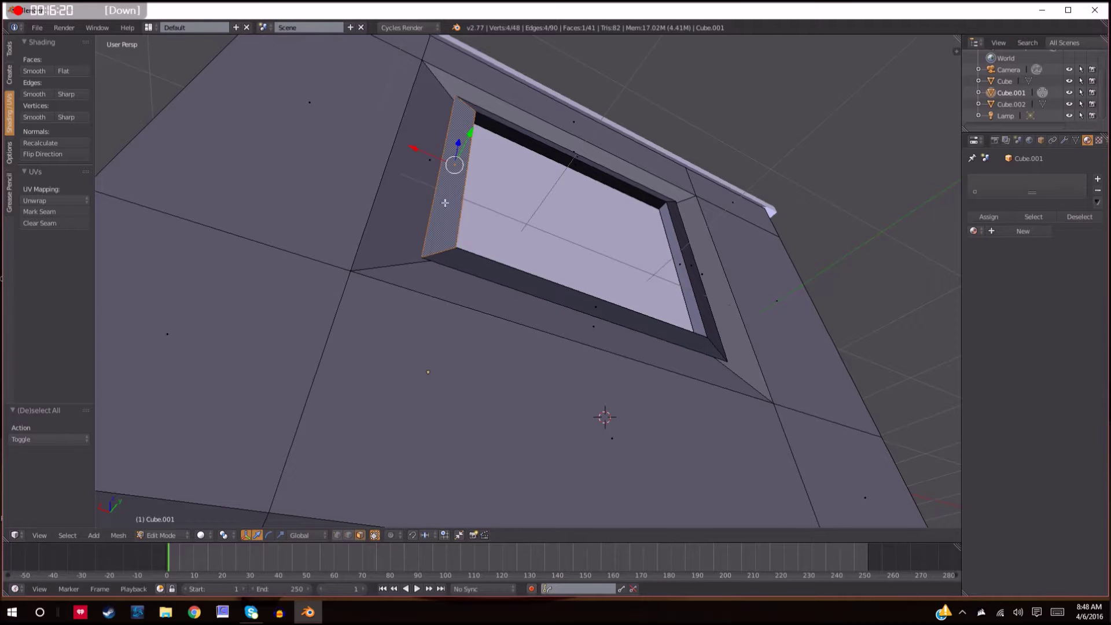
left_click(489, 268)
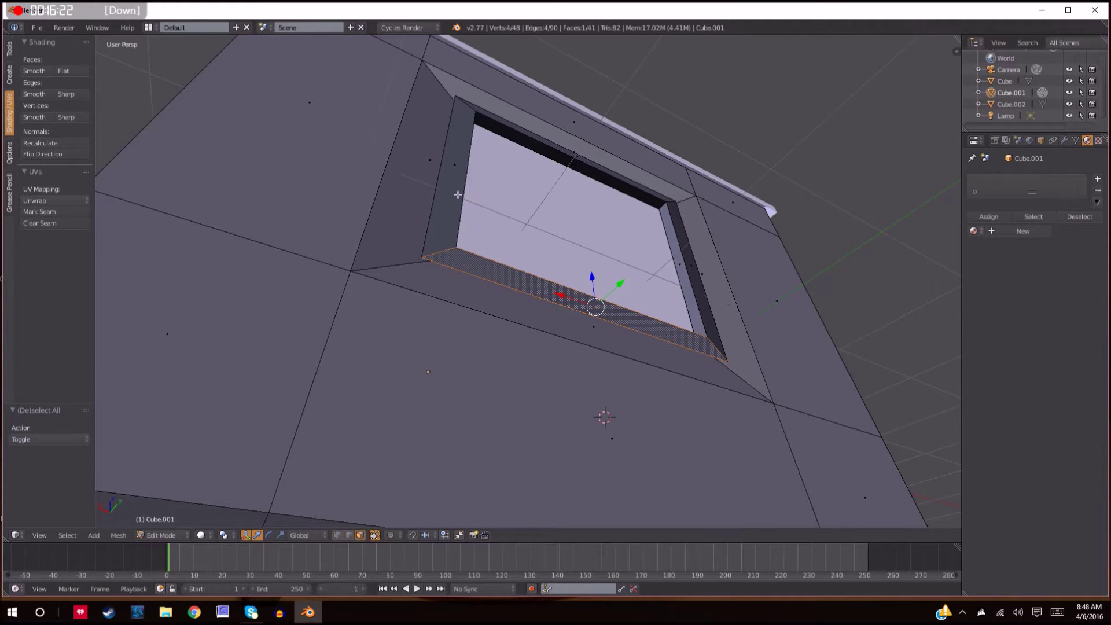
left_click(457, 196, "shift")
middle_click_drag(654, 314, 539, 339)
left_click(533, 345, "shift")
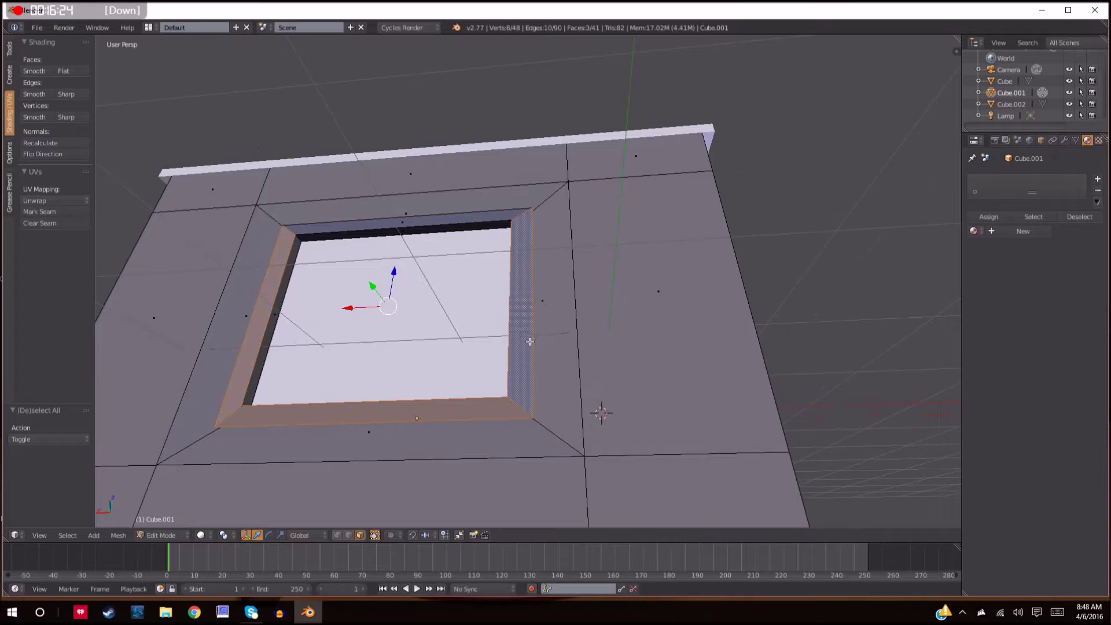
left_click(474, 221, "shift")
mouse_move(459, 360)
middle_mouse_down()
mouse_move(481, 313)
mouse_move(460, 282)
mouse_move(416, 341)
mouse_move(457, 344)
middle_mouse_up()
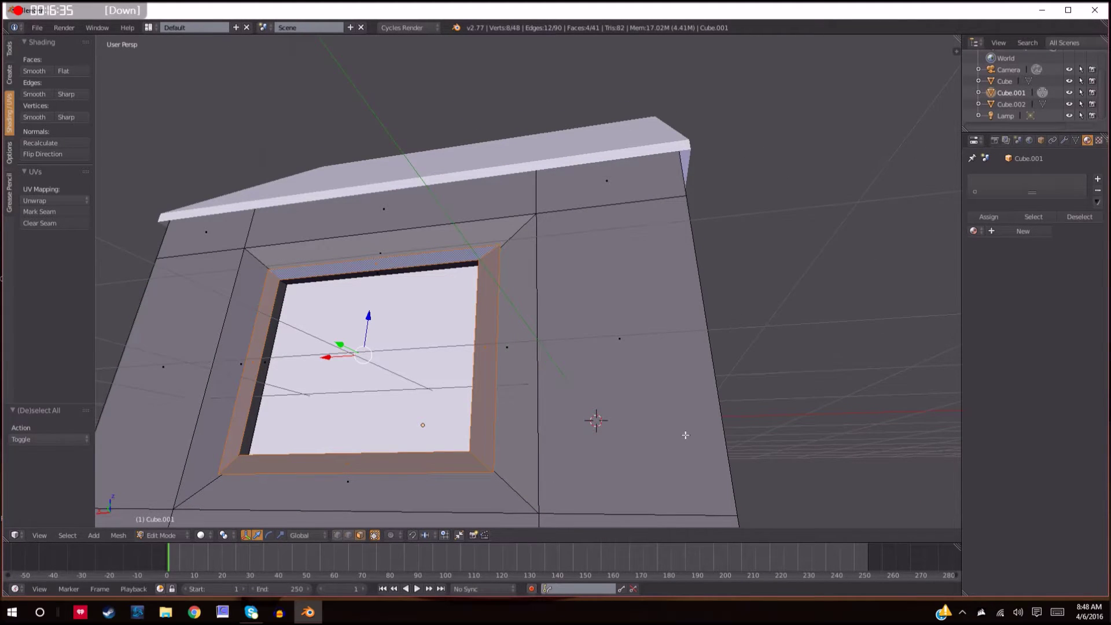
middle_click_drag(686, 434, 690, 433)
key("p")
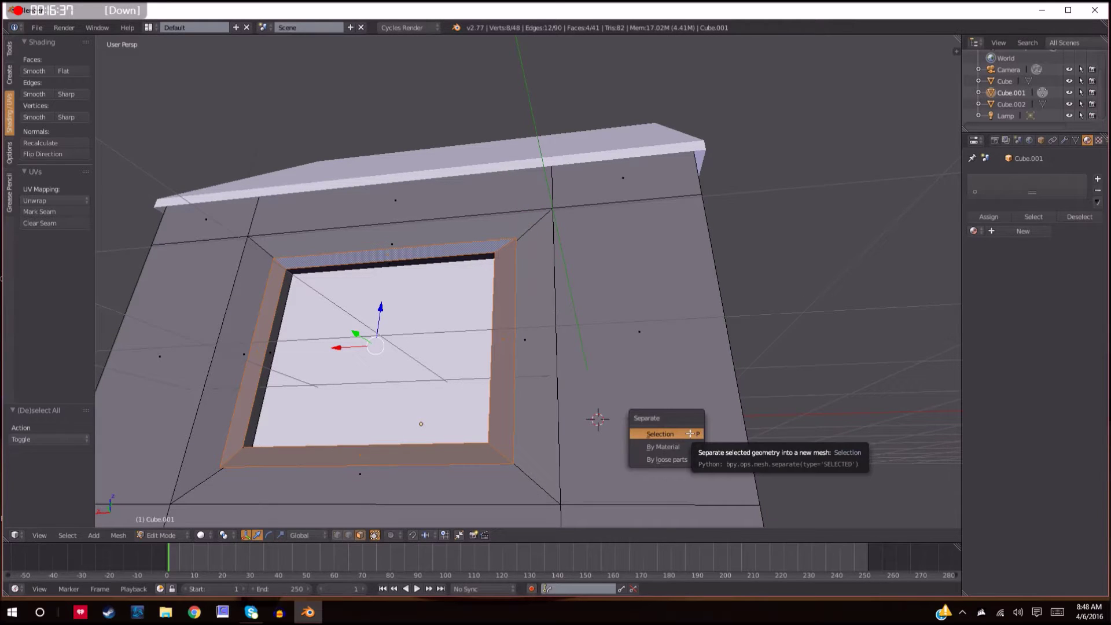
left_click(690, 433)
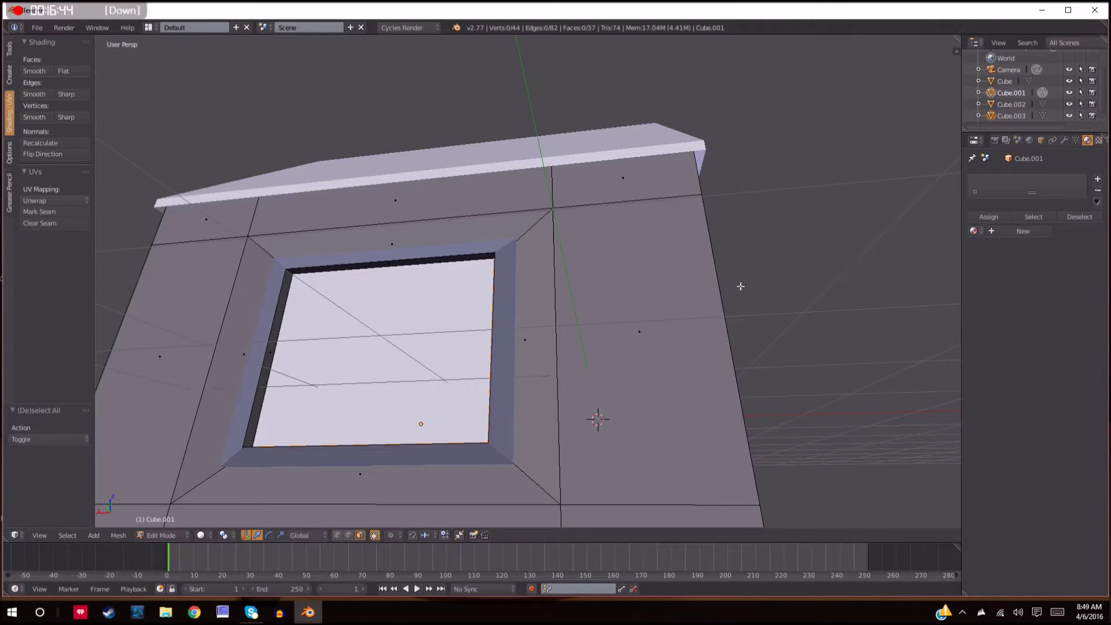
Switch to editing the separated window frame and unwrap all of its faces.
key("Tab")
left_click(1018, 115)
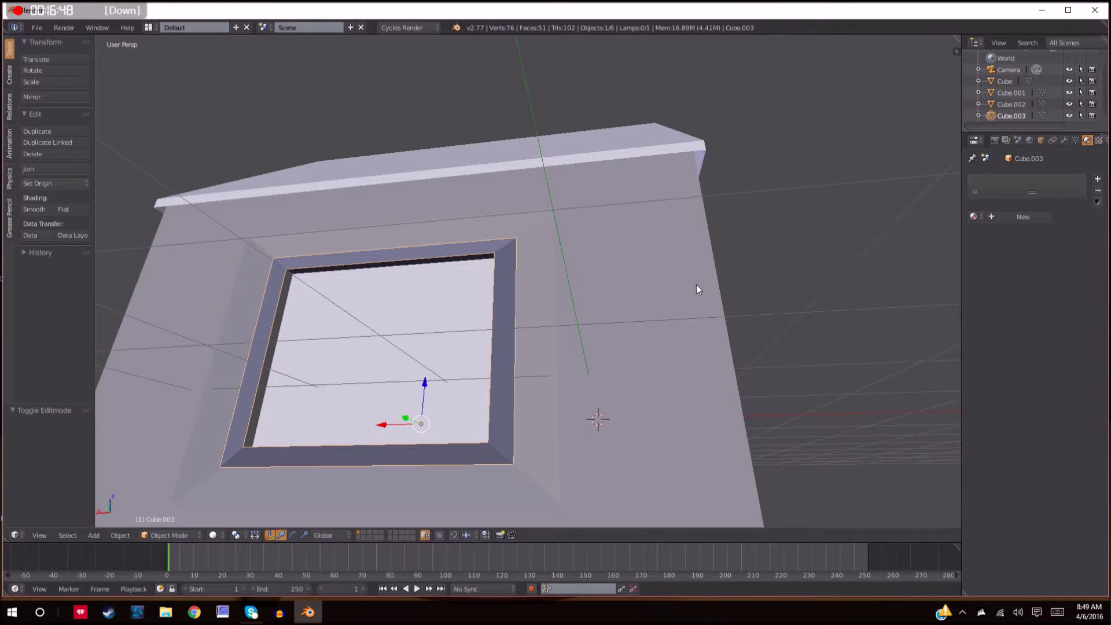
key("Tab")
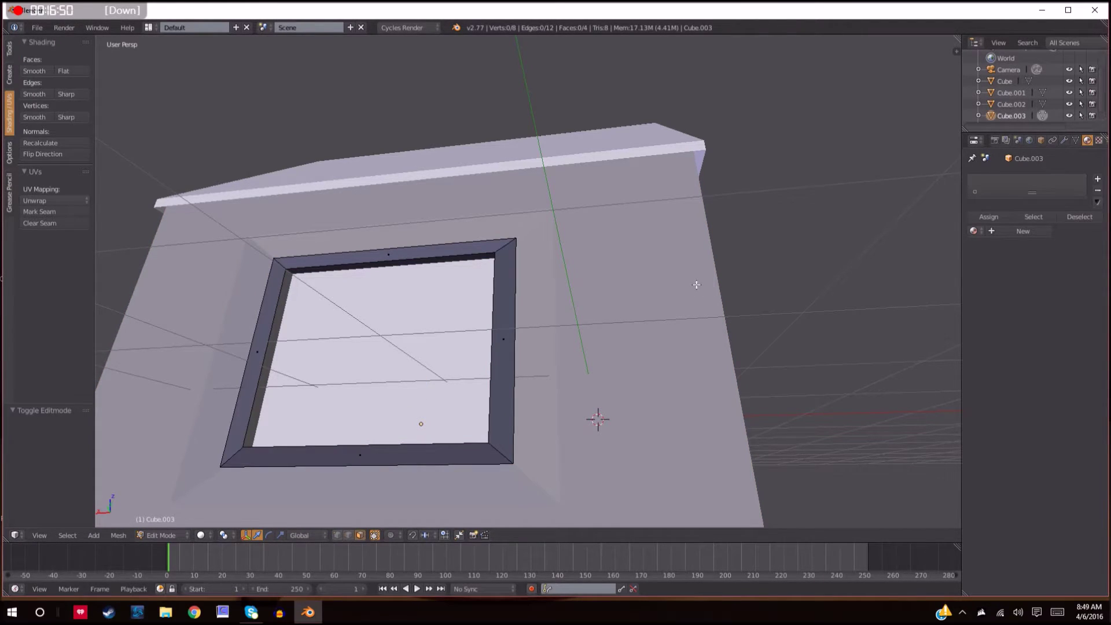
key("a")
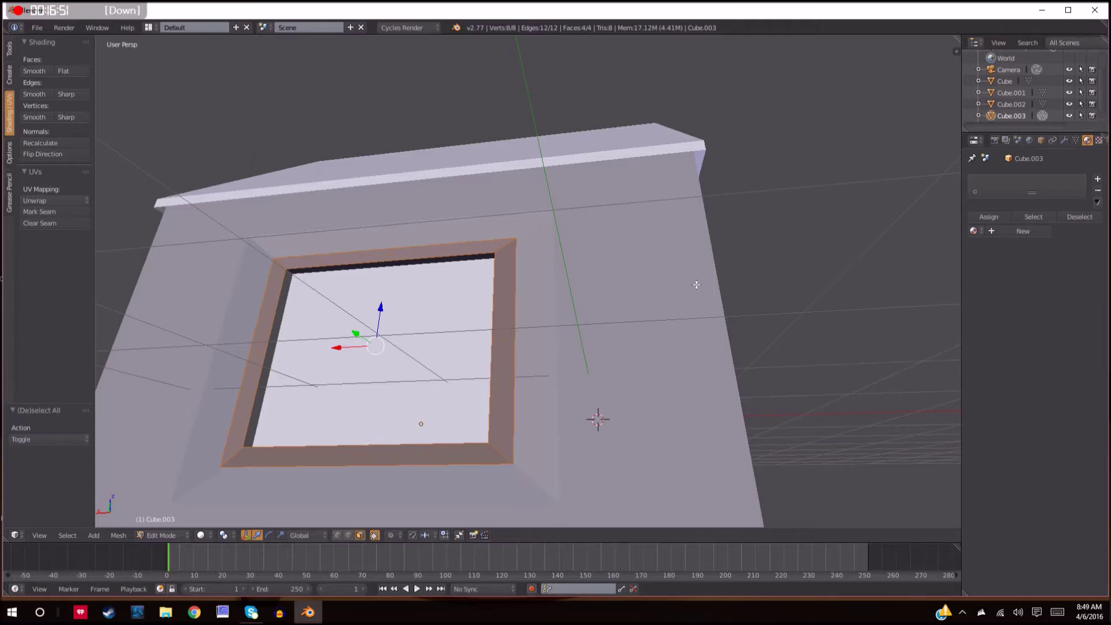
key("u")
left_click(630, 301)
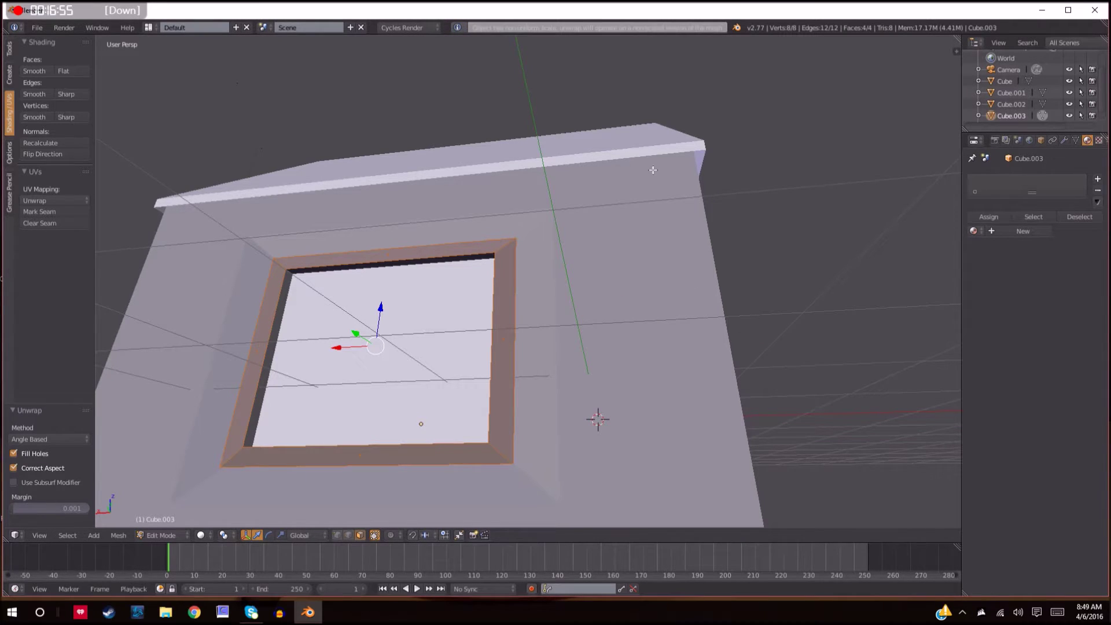
Change the 3D view to the UV/Image Editor and unlink the wood planks image from the frame's UV layout.
left_click(15, 535)
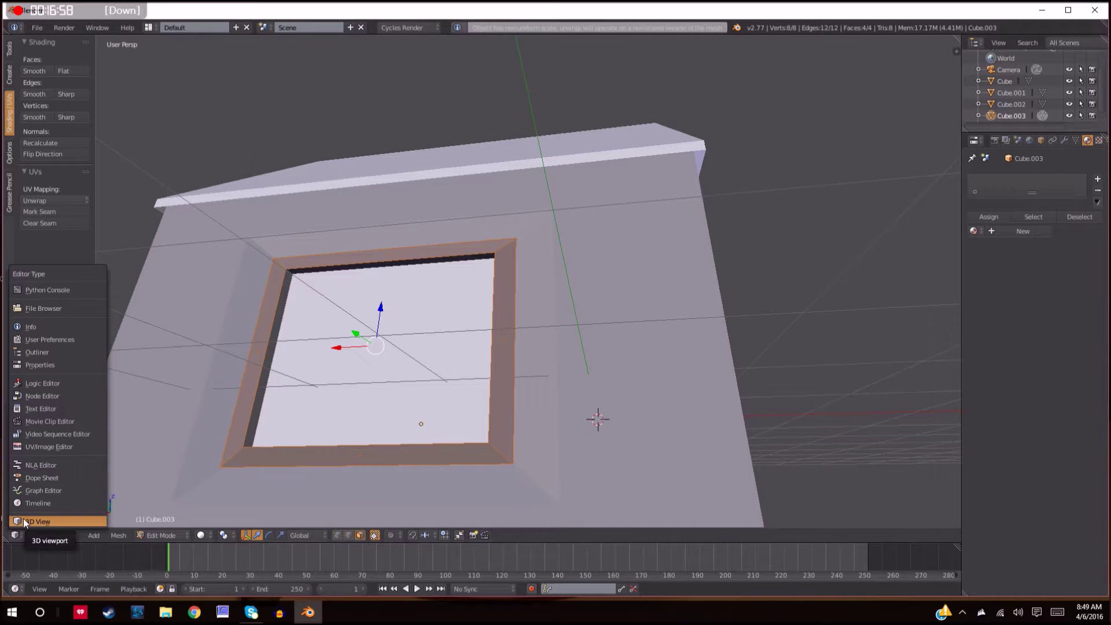
left_click(42, 447)
scroll(443, 367, "up", 9)
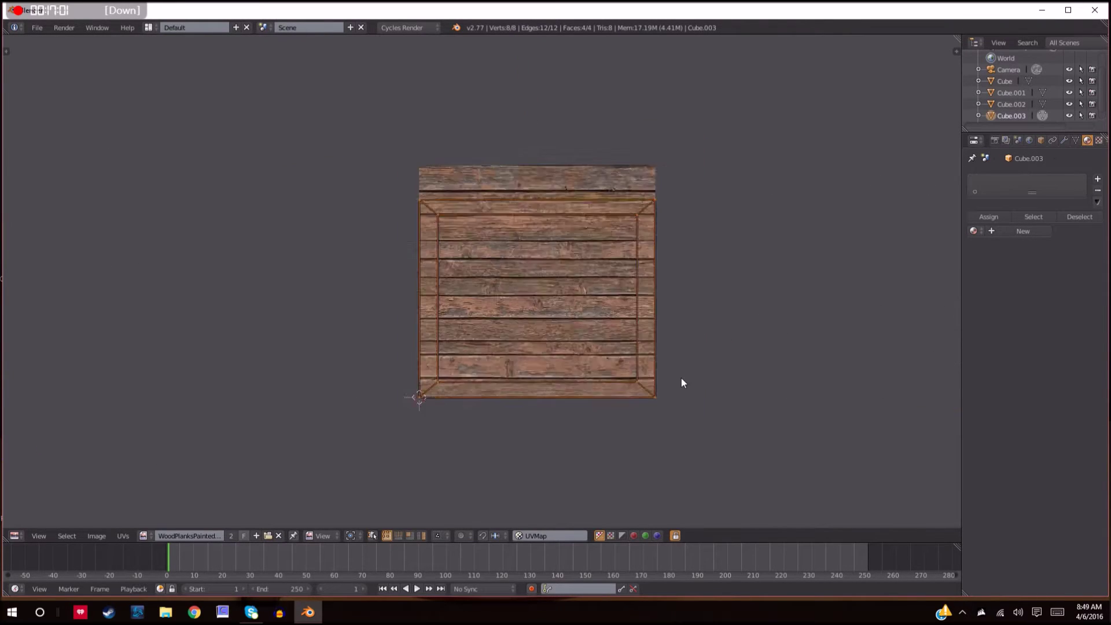
left_click(279, 534)
scroll(637, 417, "up", 4)
scroll(638, 421, "up", 2)
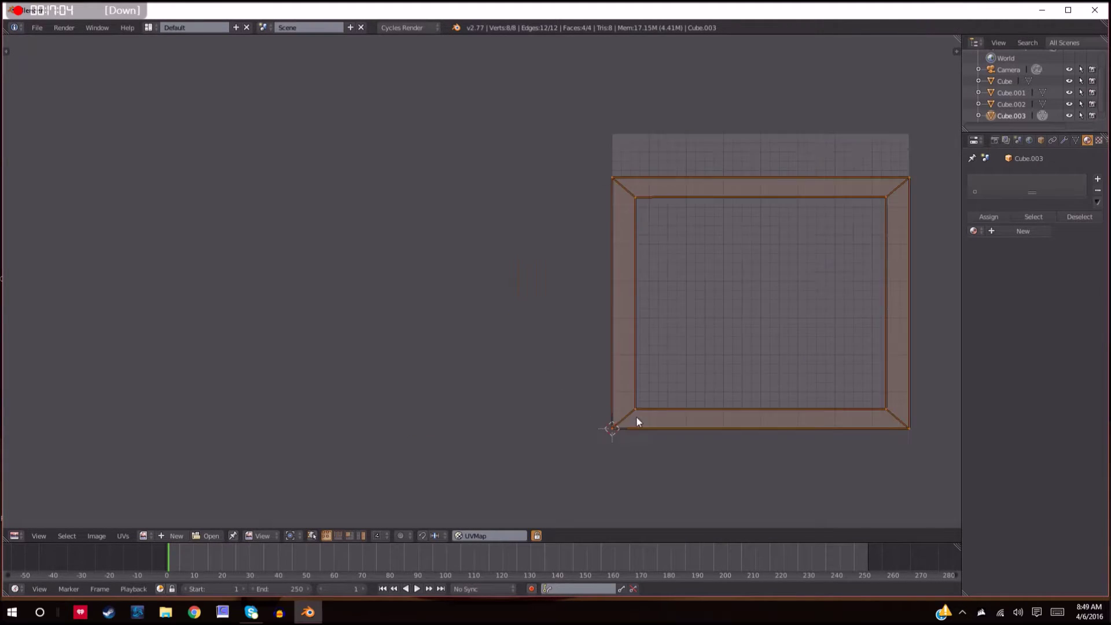
scroll(610, 404, "down", 1)
middle_click_drag(792, 399, 429, 400)
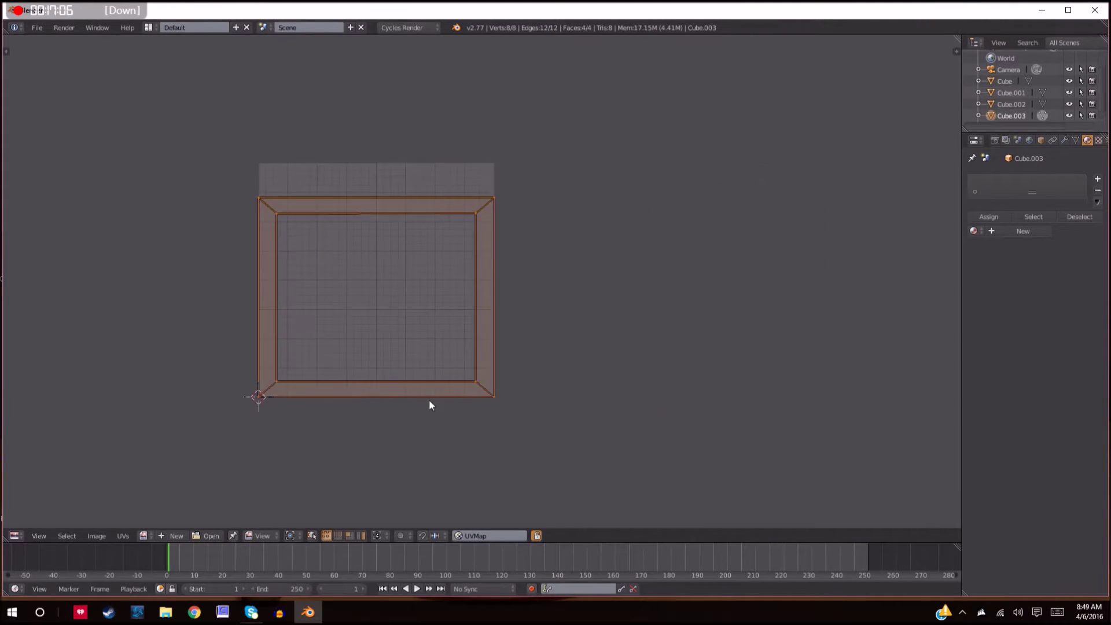
Open WoodPlanksOld0269_2_M.jpg from the Textures folder as the image for the frame's UV layout, browsing the files as thumbnails.
left_click(207, 536)
left_click(36, 243)
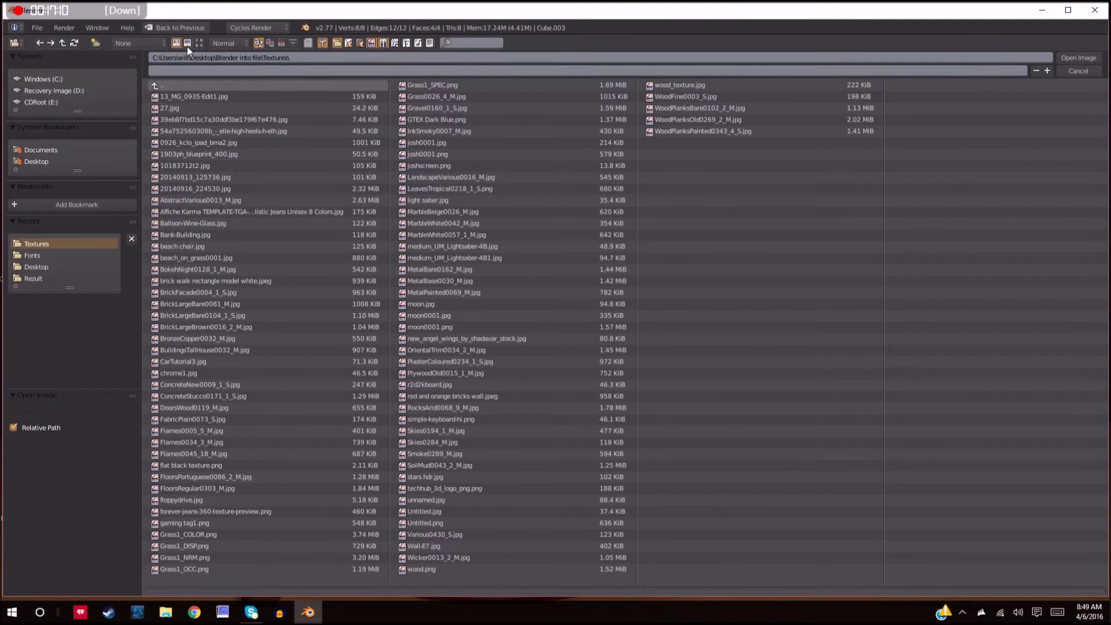
left_click(199, 43)
scroll(635, 435, "down", 10)
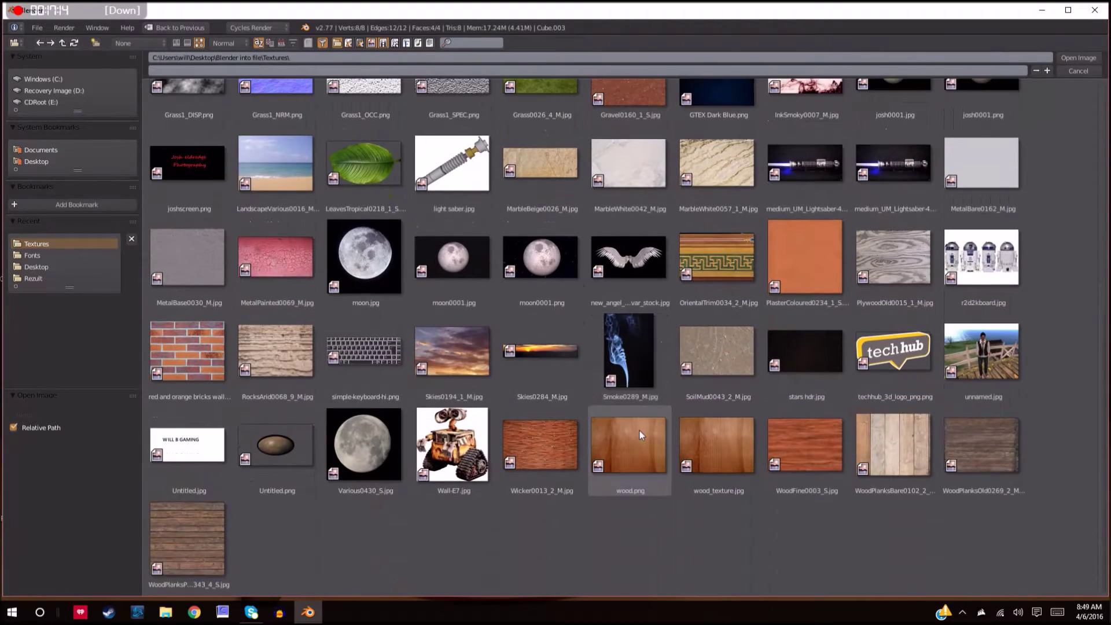
left_click(908, 462)
double_click(1008, 438)
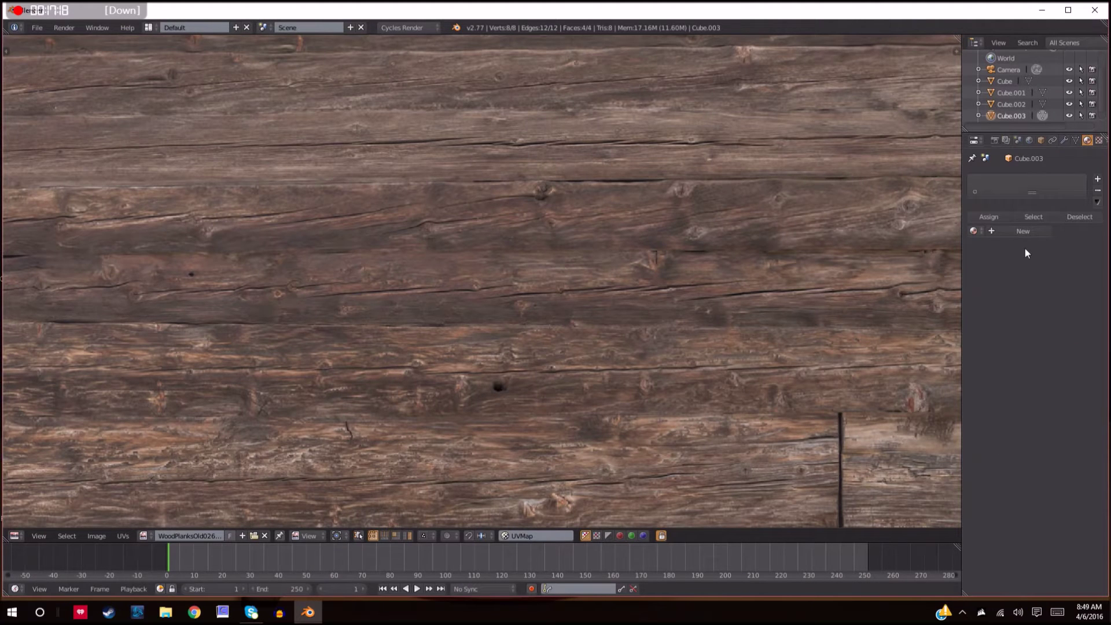
Give the window frame a new material whose diffuse color is an Image Texture using WoodPlanksOld0269_2_M.jpg.
left_click(1027, 234)
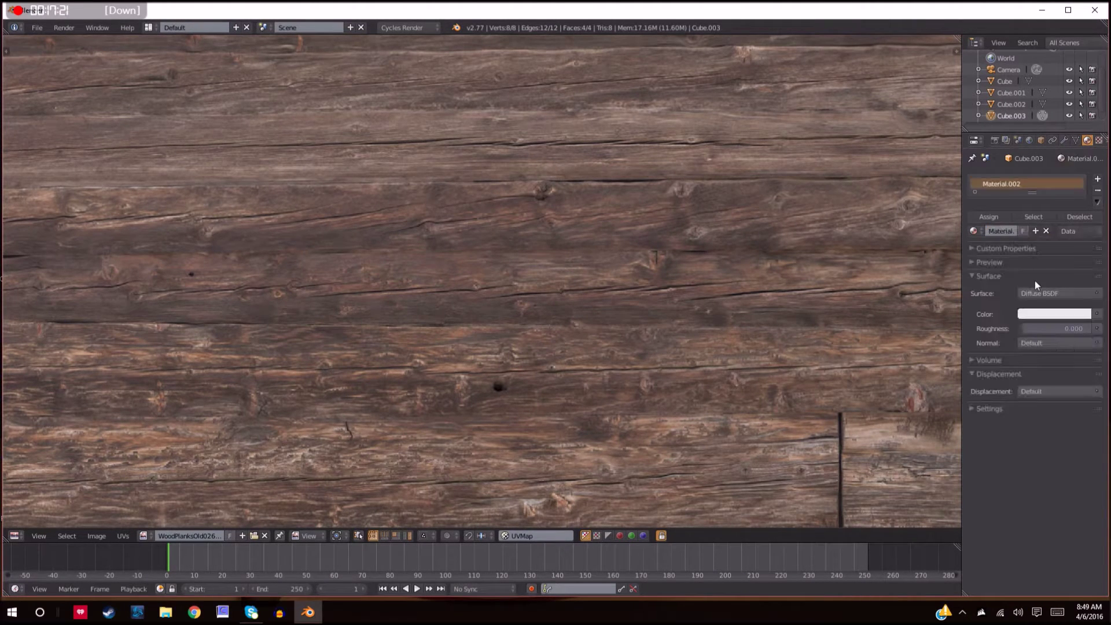
left_click(1095, 314)
left_click(923, 277)
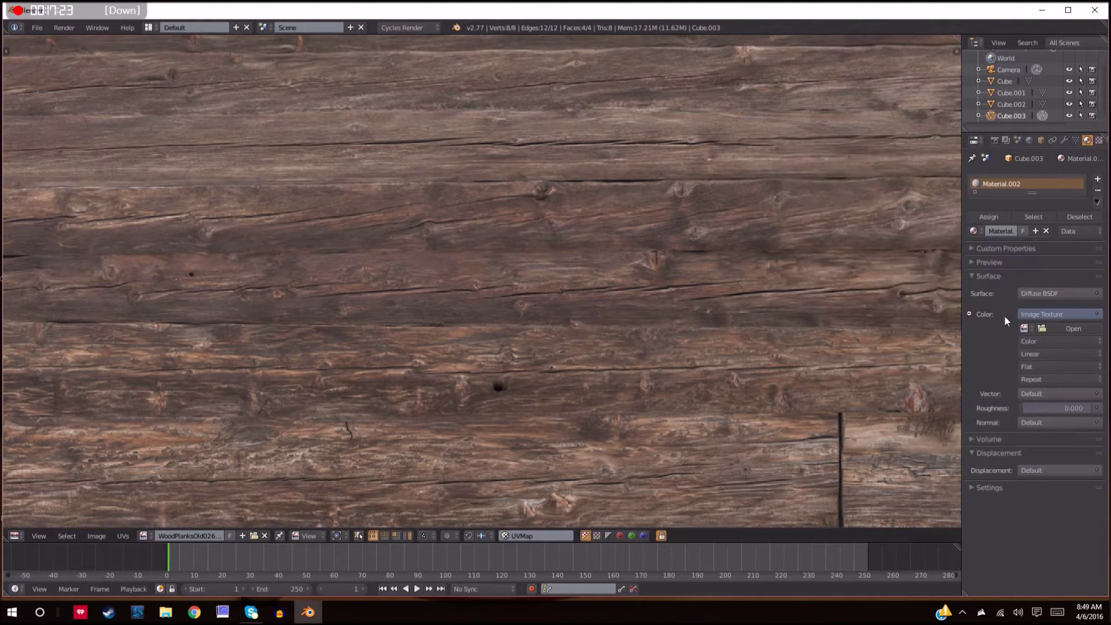
left_click(1025, 327)
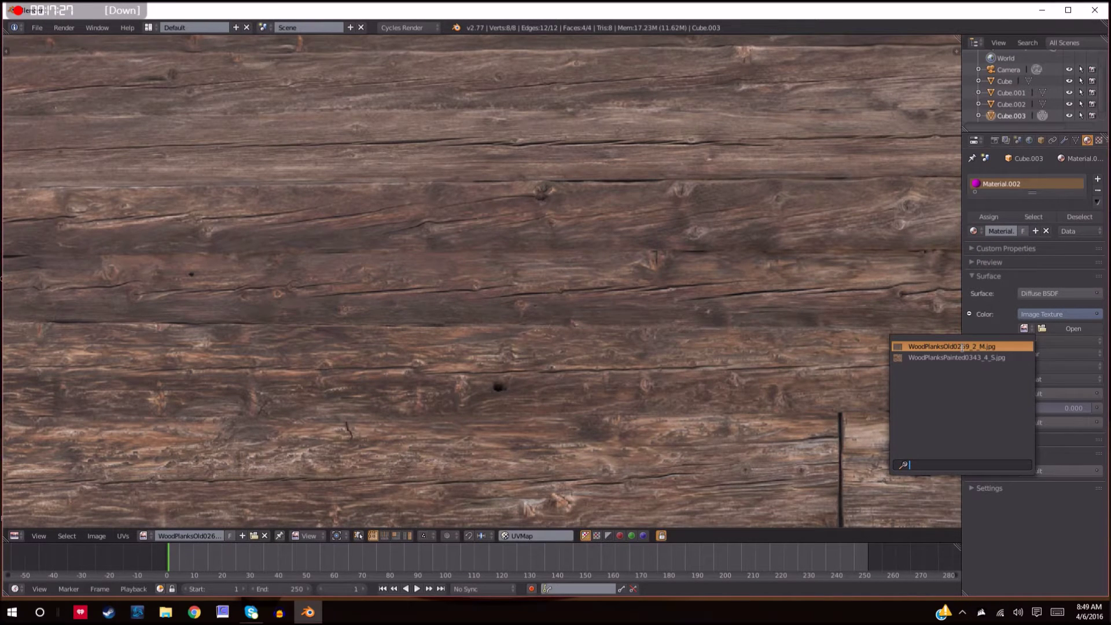
left_click(962, 347)
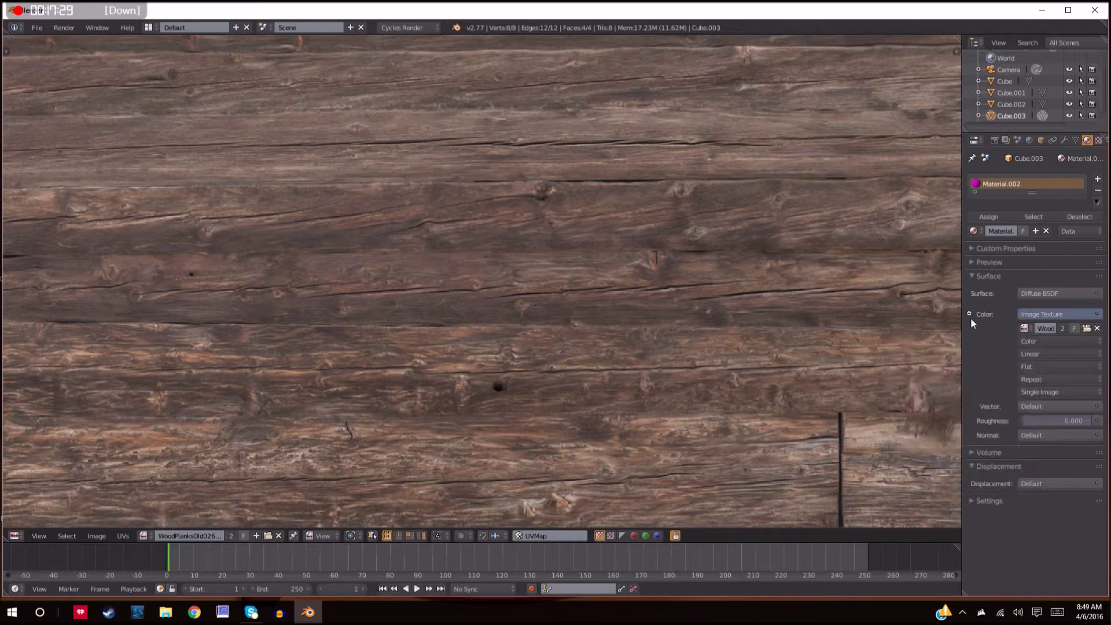
Return to the 3D View, display it in textured shading and inspect the wood on the window frame.
left_click(15, 535)
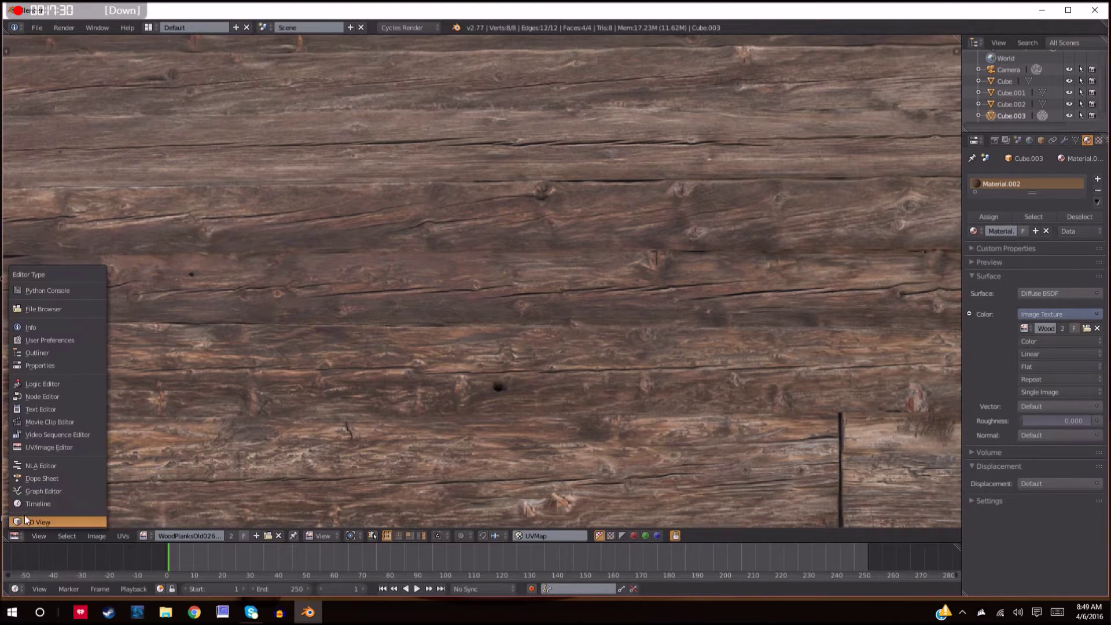
left_click(35, 518)
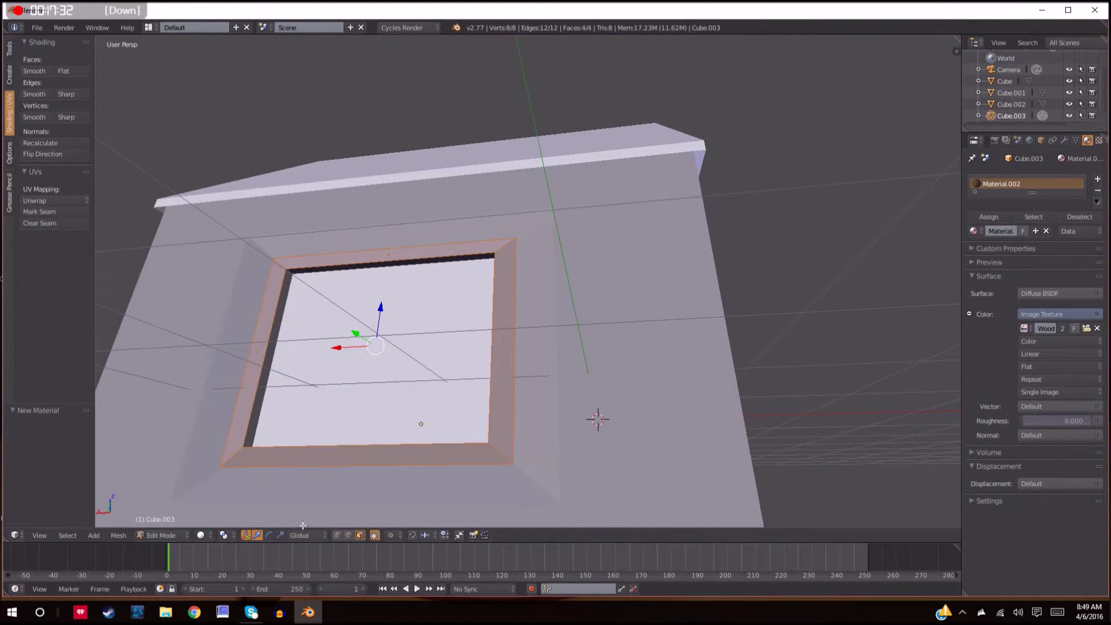
left_click(202, 535)
left_click(220, 488)
middle_click_drag(475, 395, 528, 385)
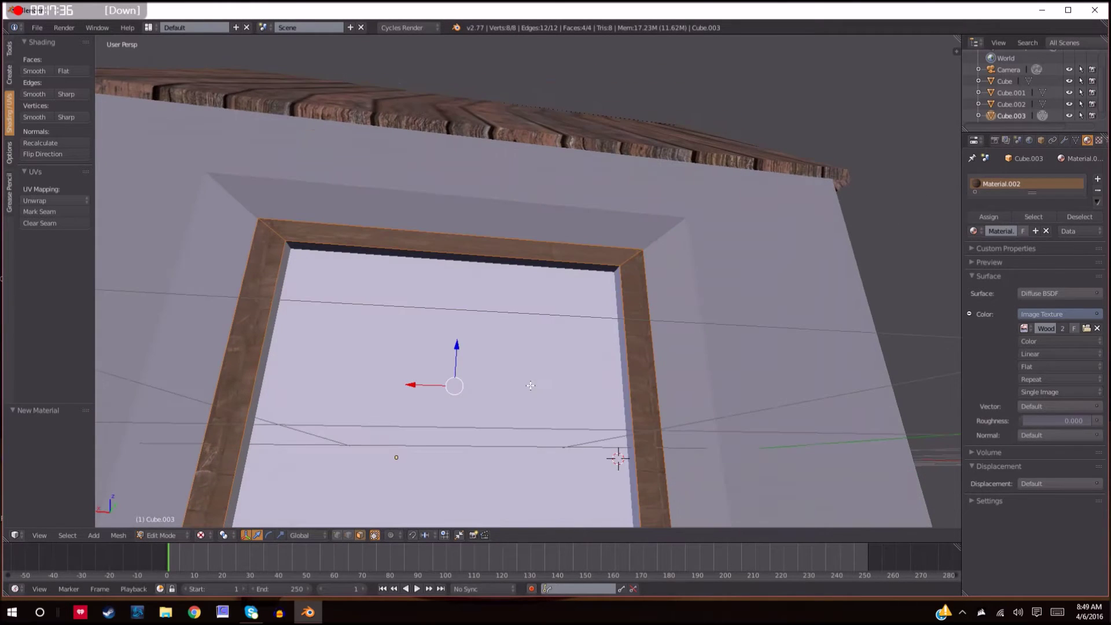
scroll(528, 386, "down", 4)
middle_click_drag(567, 399, 626, 307)
scroll(601, 372, "up", 2)
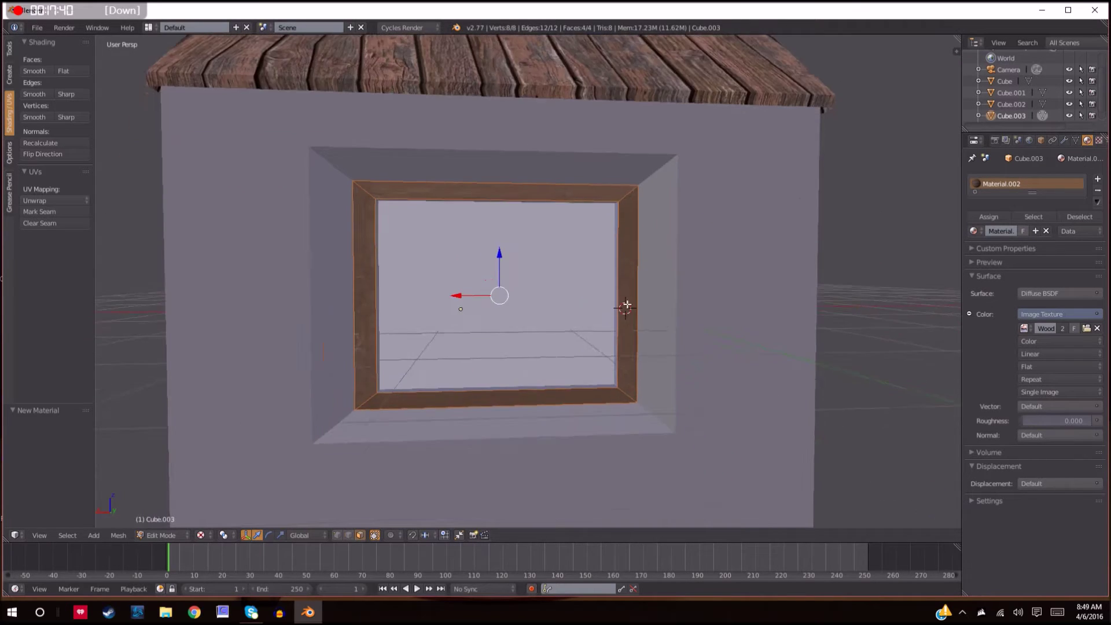
scroll(627, 306, "up", 3)
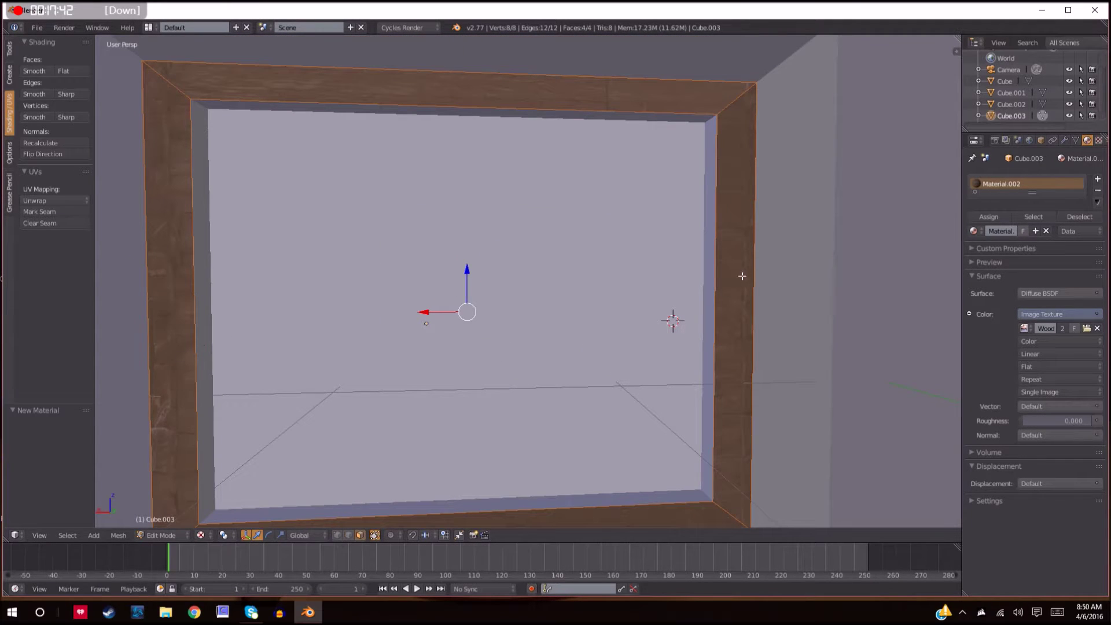
Set the frame texture's mapping rotation to about X -1.2°, Y 24.4° and Z -363°, and its X scale to 0.900.
left_click(1099, 140)
left_click_drag(1033, 352, 1039, 352)
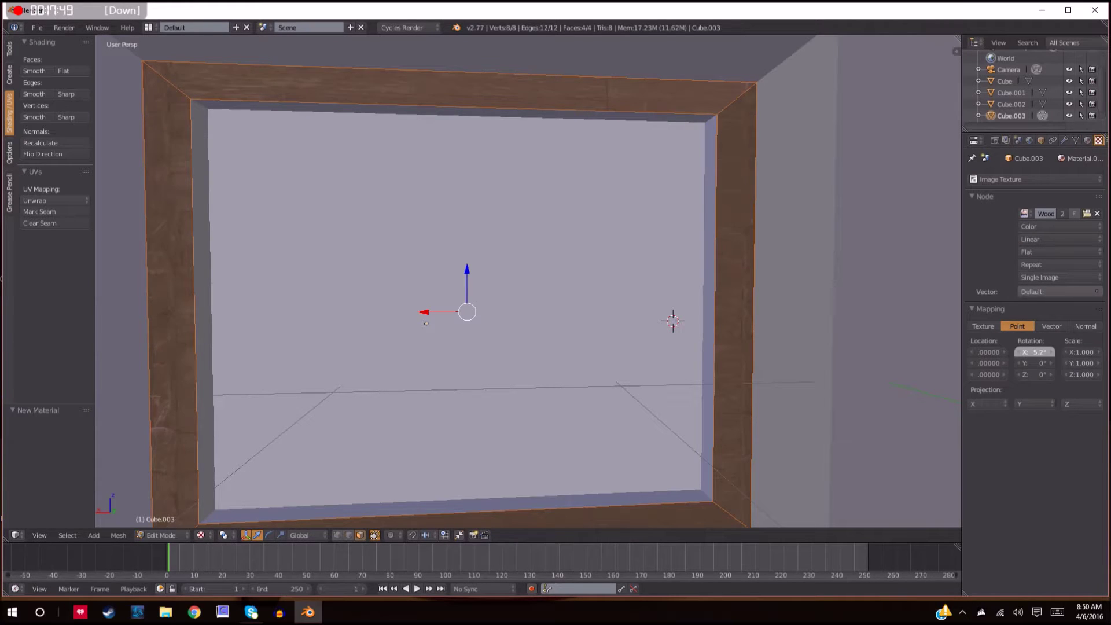
left_click_drag(1038, 367, 1059, 363)
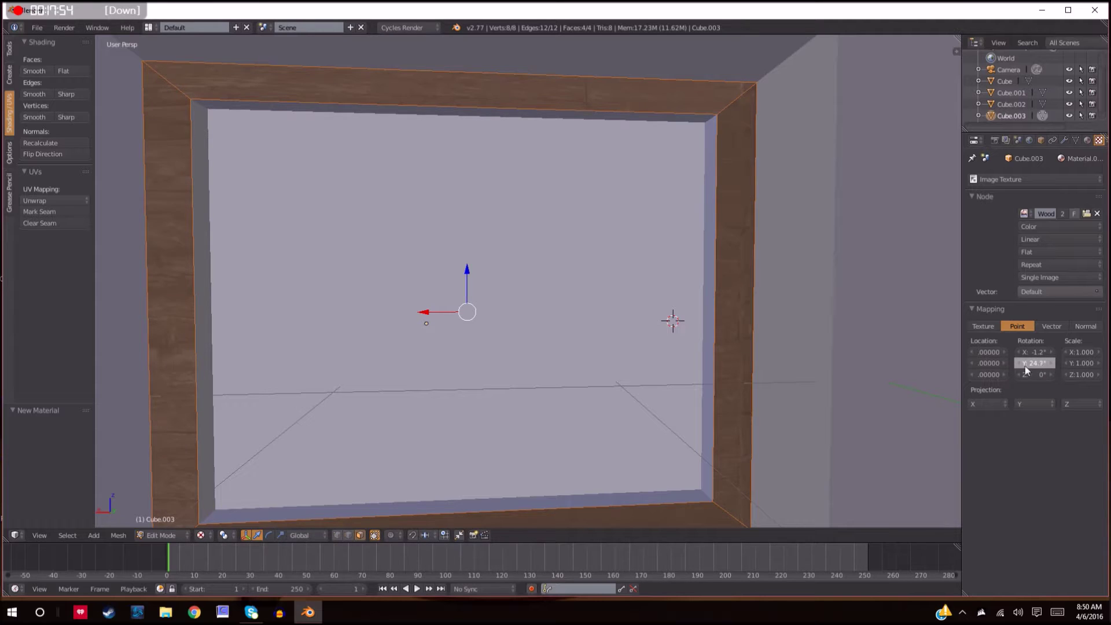
left_click_drag(1030, 374, 1070, 352)
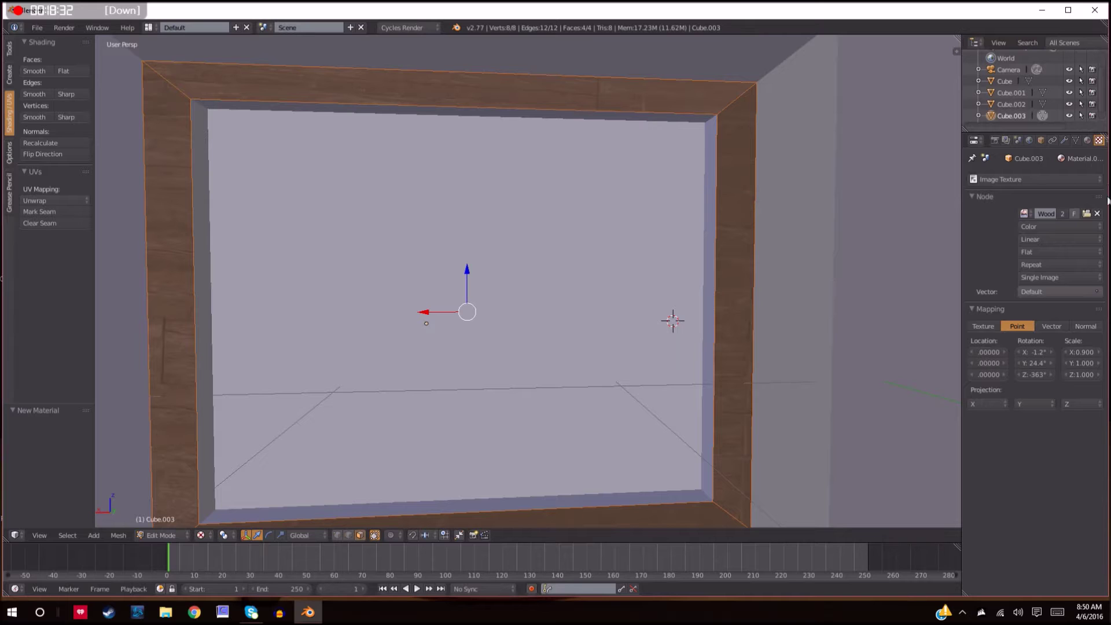
Look through the output file formats in the render settings and return to the frame's texture settings.
left_click(995, 140)
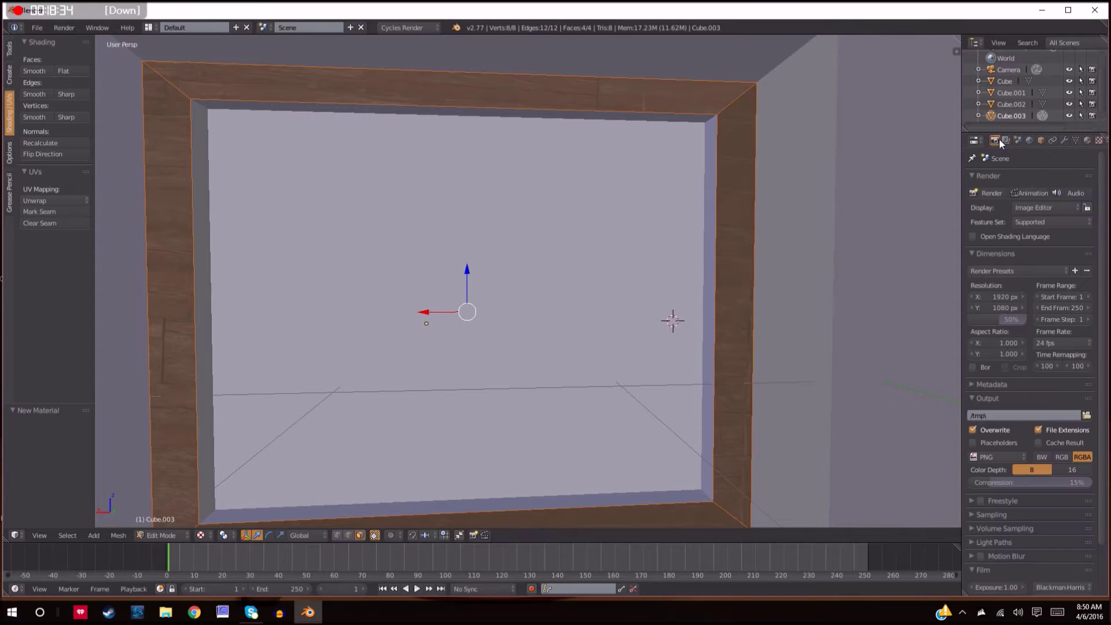
scroll(1070, 465, "down", 2)
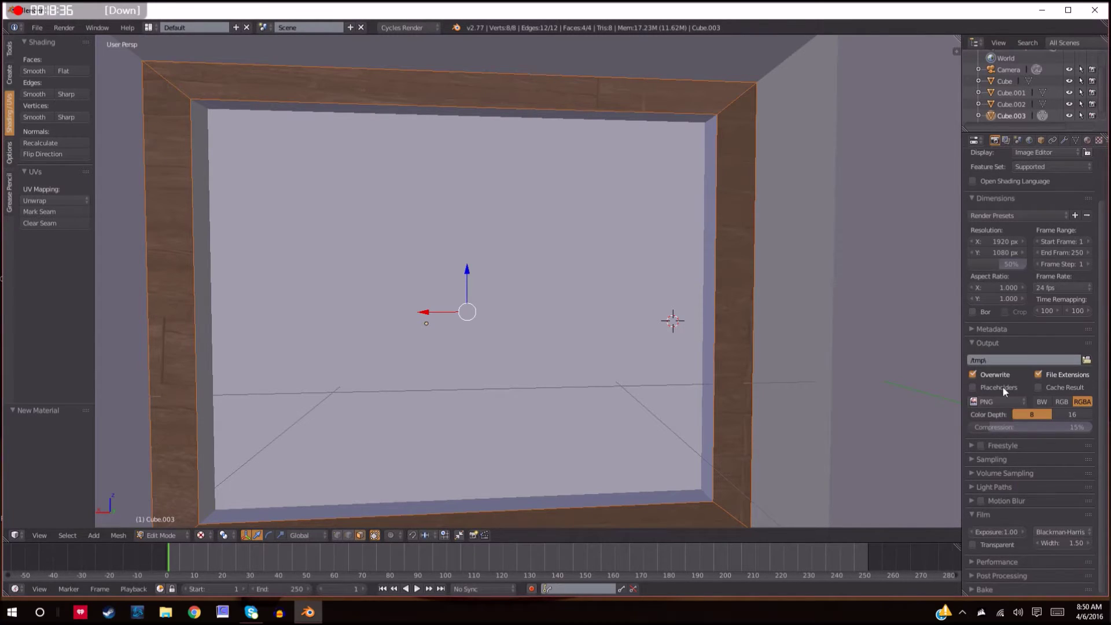
left_click(997, 402)
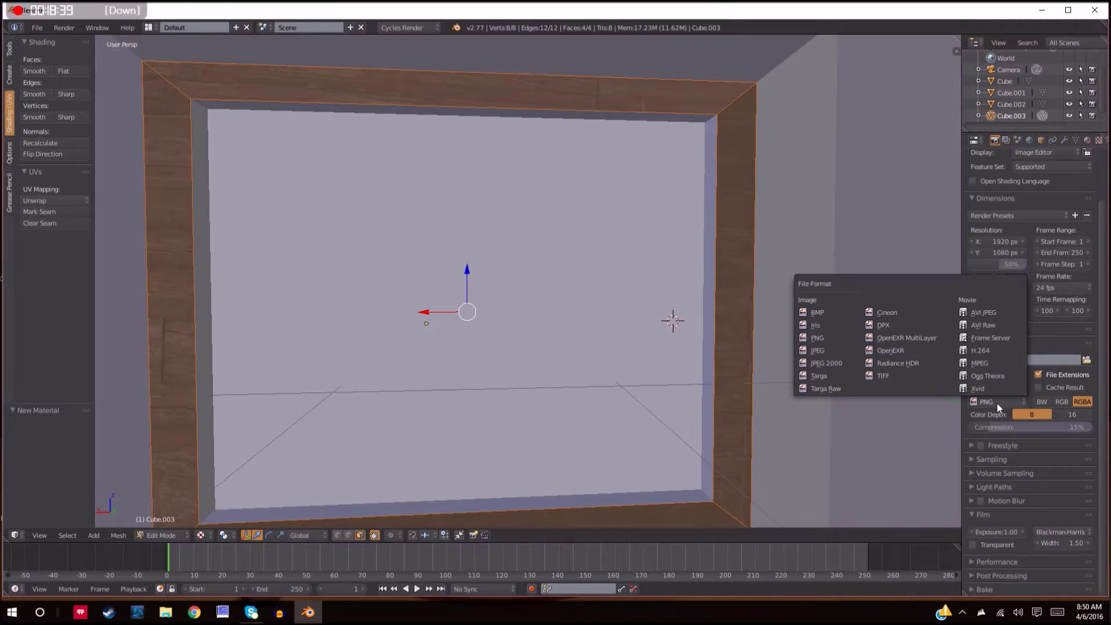
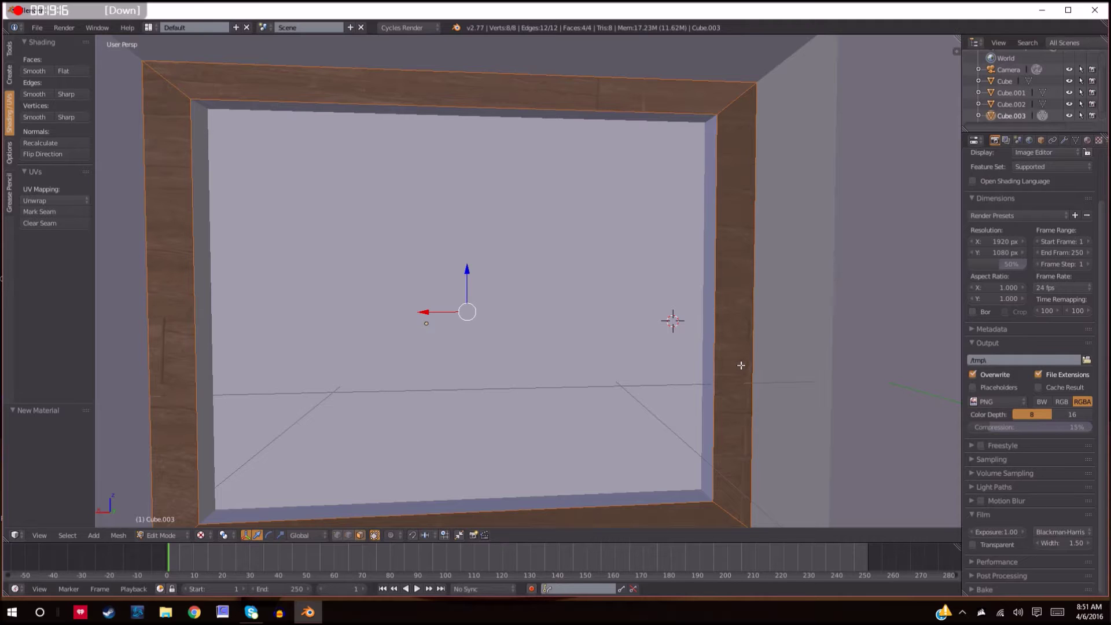
left_click(1099, 140)
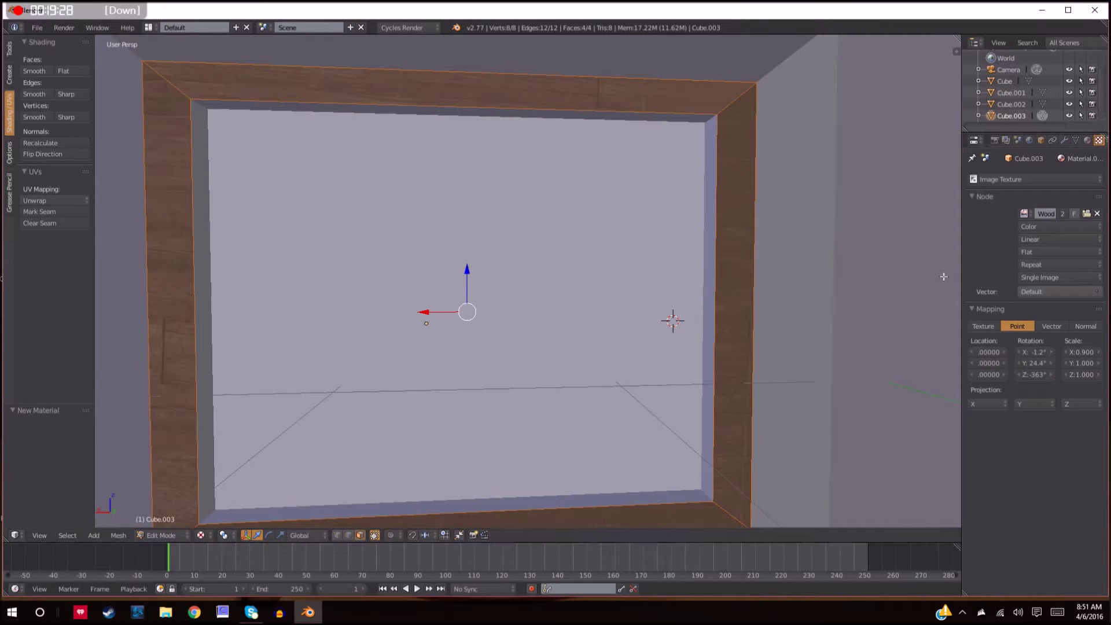
Change the viewport to the UV/Image Editor and split it, with a 3D View of the window frame in the second area.
left_click(15, 535)
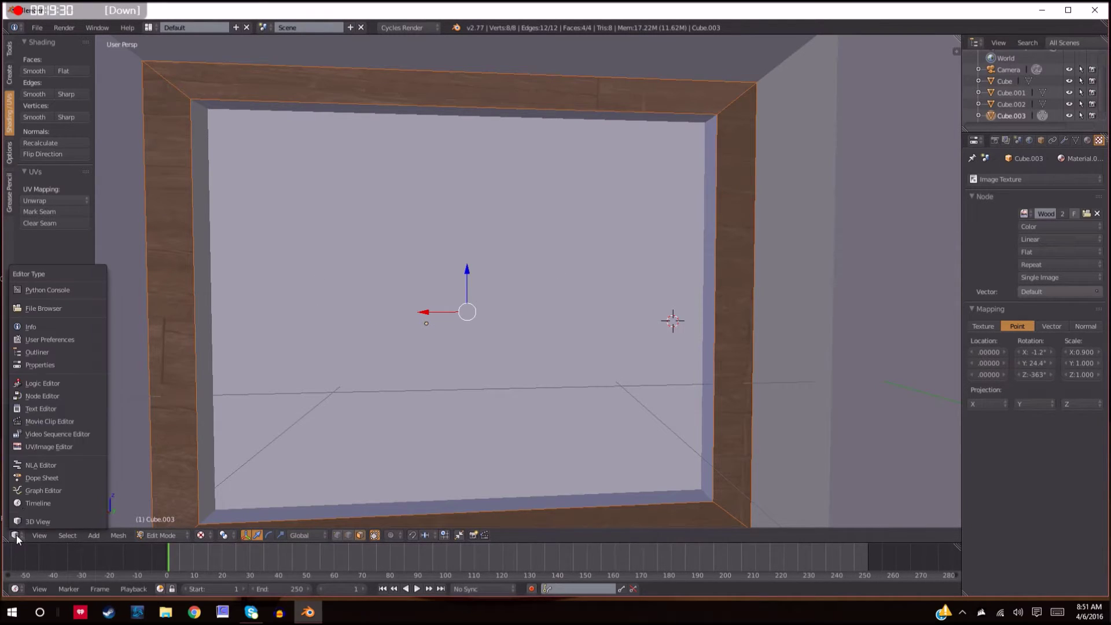
left_click(54, 446)
scroll(428, 377, "down", 6)
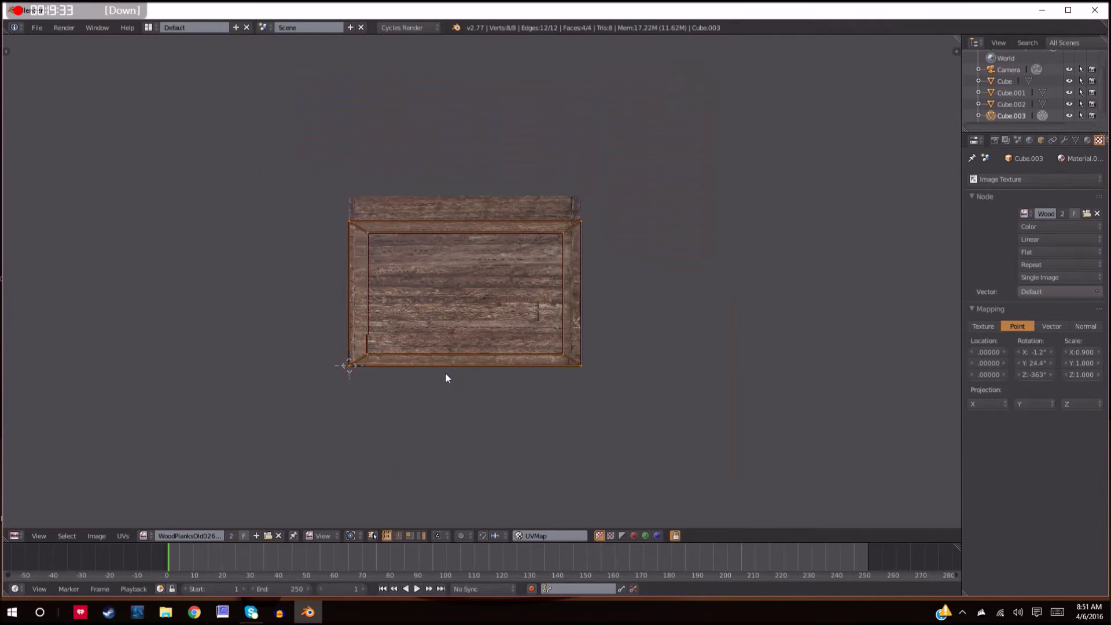
left_click_drag(958, 38, 517, 93)
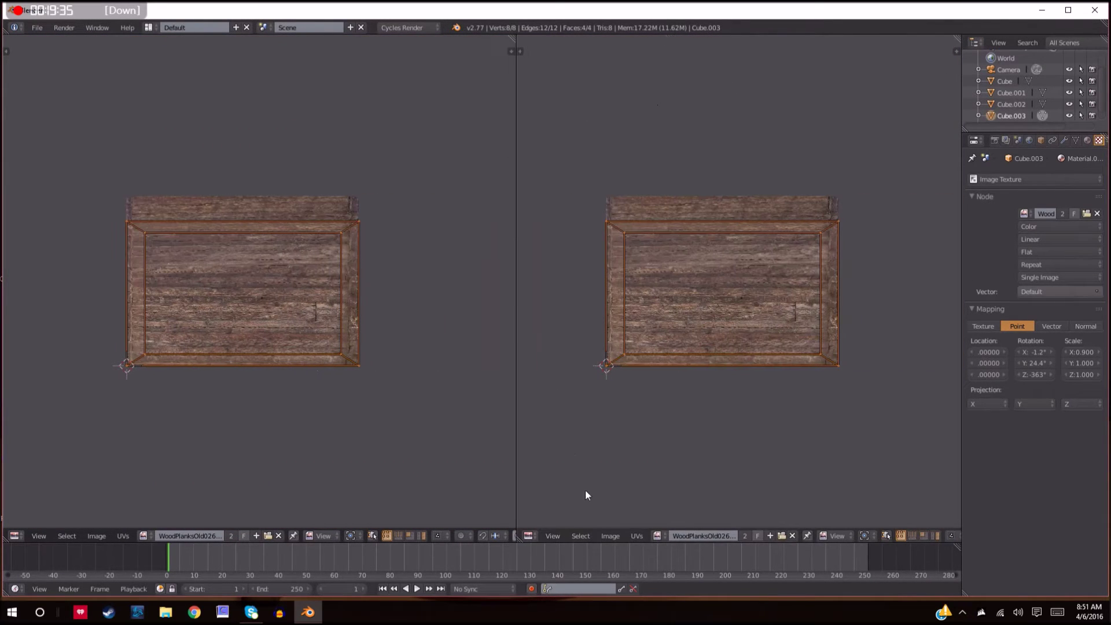
left_click(530, 535)
left_click(540, 520)
scroll(731, 420, "down", 5)
middle_click_drag(782, 405, 779, 405)
scroll(778, 405, "up", 7)
scroll(778, 404, "down", 2)
Scale the frame's UV layout by about -0.348 so it fits inside the wood planks image.
scroll(278, 373, "down", 6)
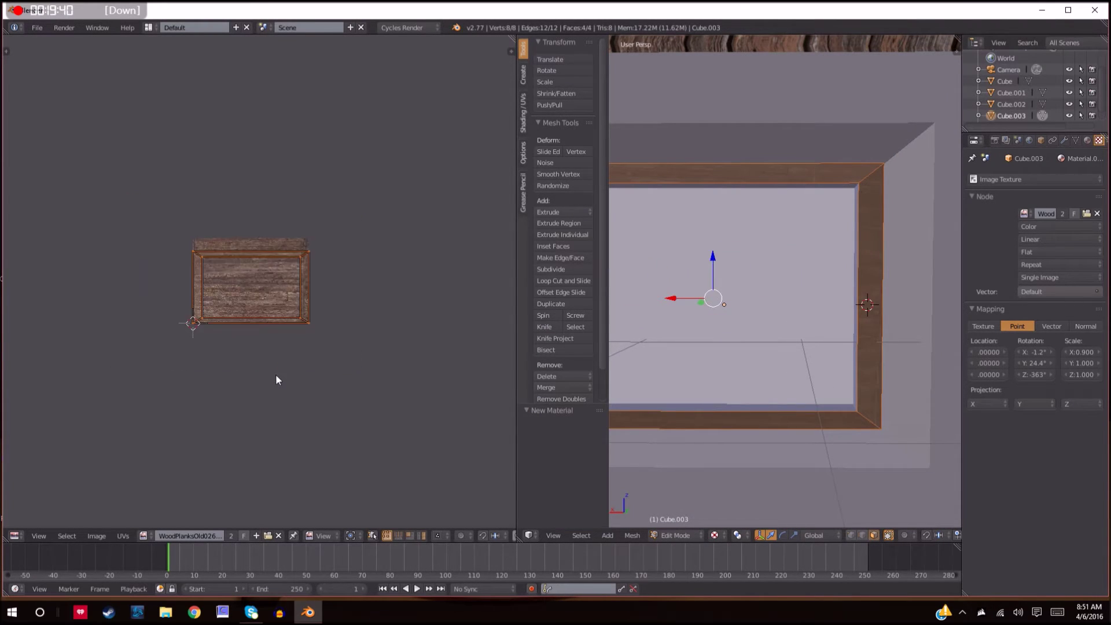
key("s")
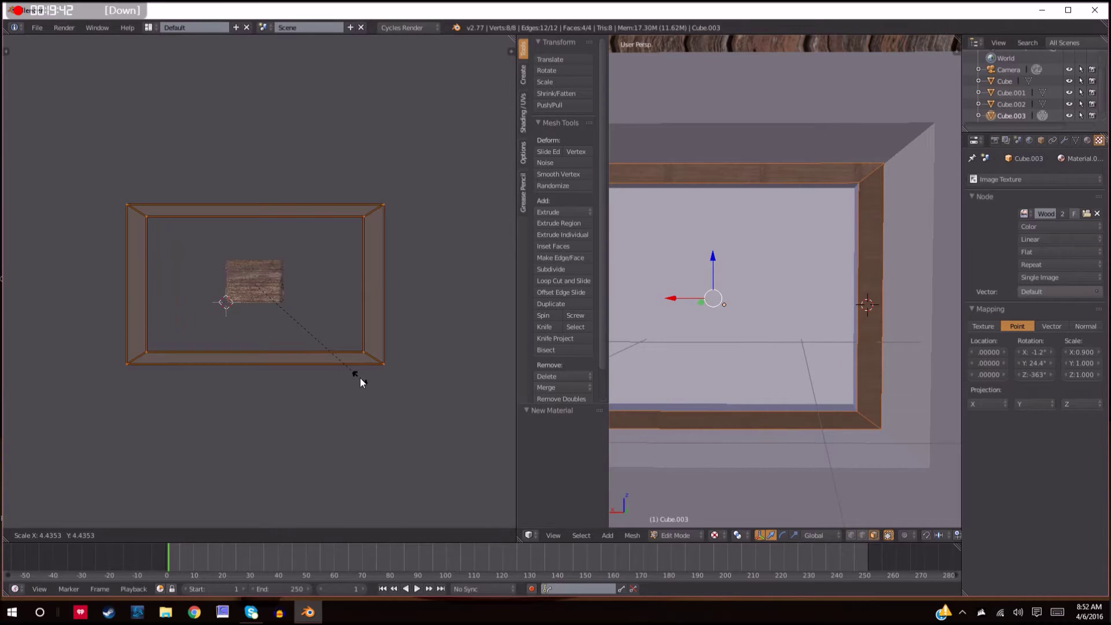
left_click(264, 281)
scroll(895, 387, "up", 3)
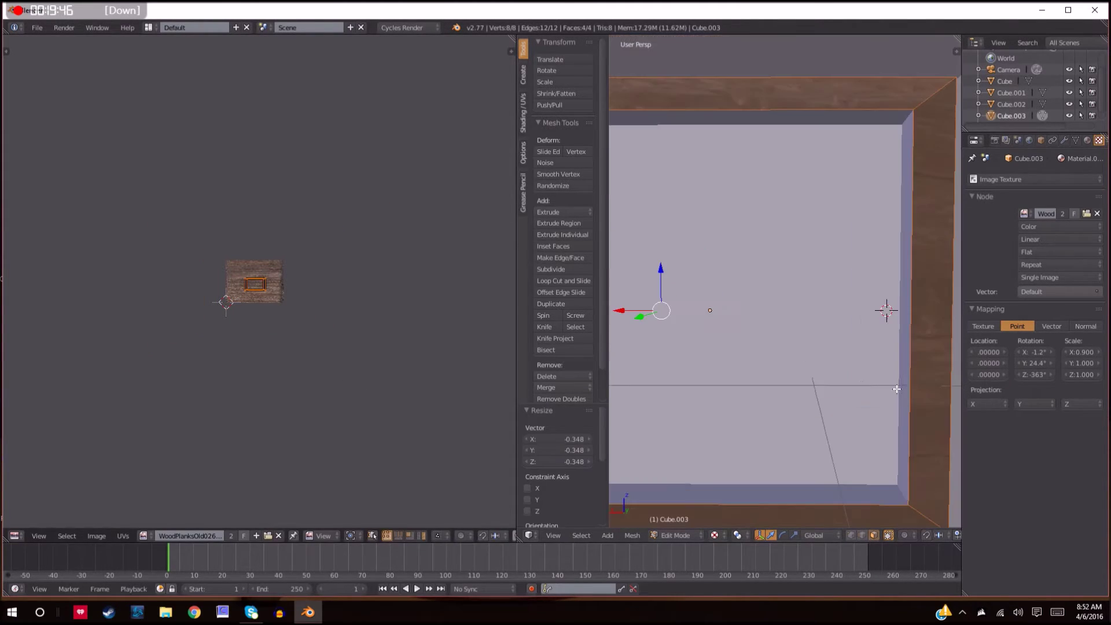
Inspect the frame's wood texture up close, preview it in rendered shading and switch to solid shading.
middle_click_drag(857, 362, 840, 346)
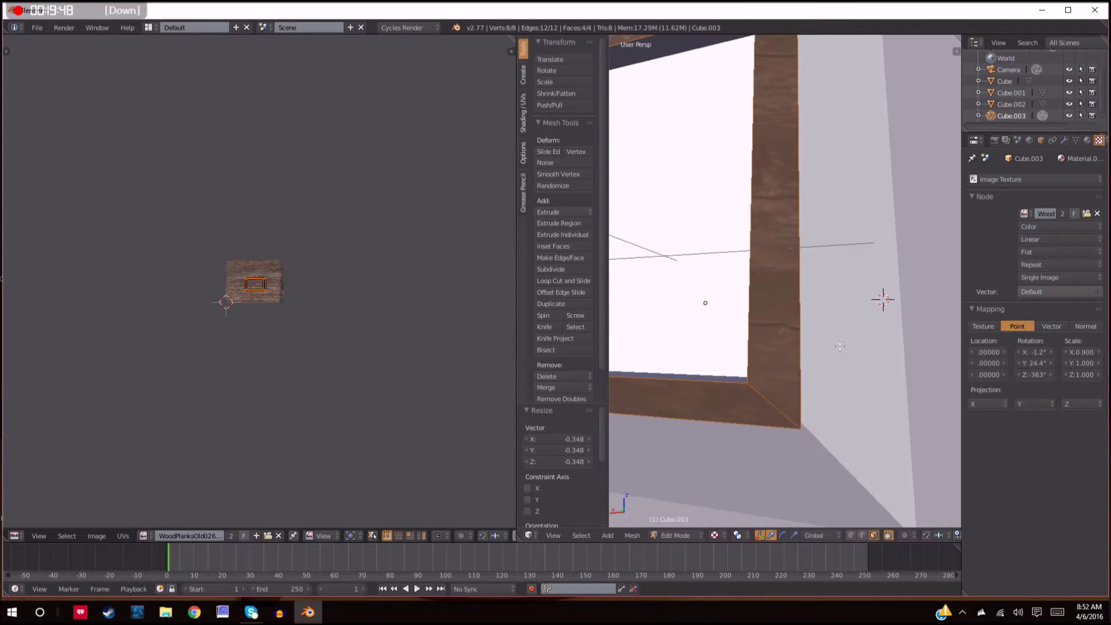
scroll(770, 356, "down", 2)
mouse_move(741, 350)
middle_mouse_down()
mouse_move(798, 359)
mouse_move(793, 397)
mouse_move(819, 402)
mouse_move(783, 382)
mouse_move(784, 368)
middle_mouse_up()
key("shift+z")
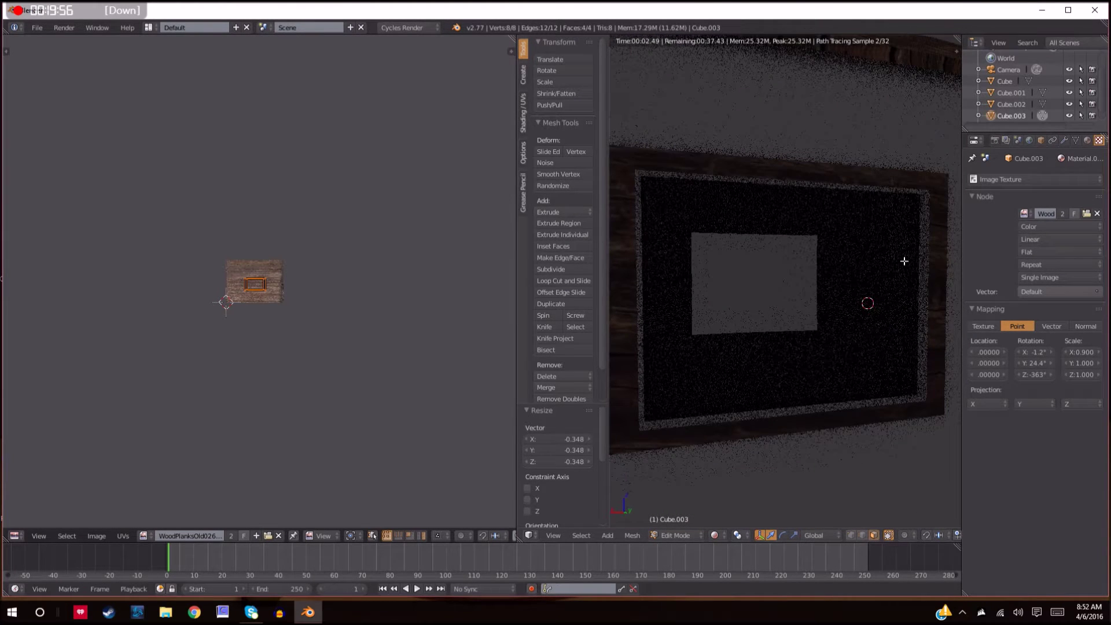
key("shift+z")
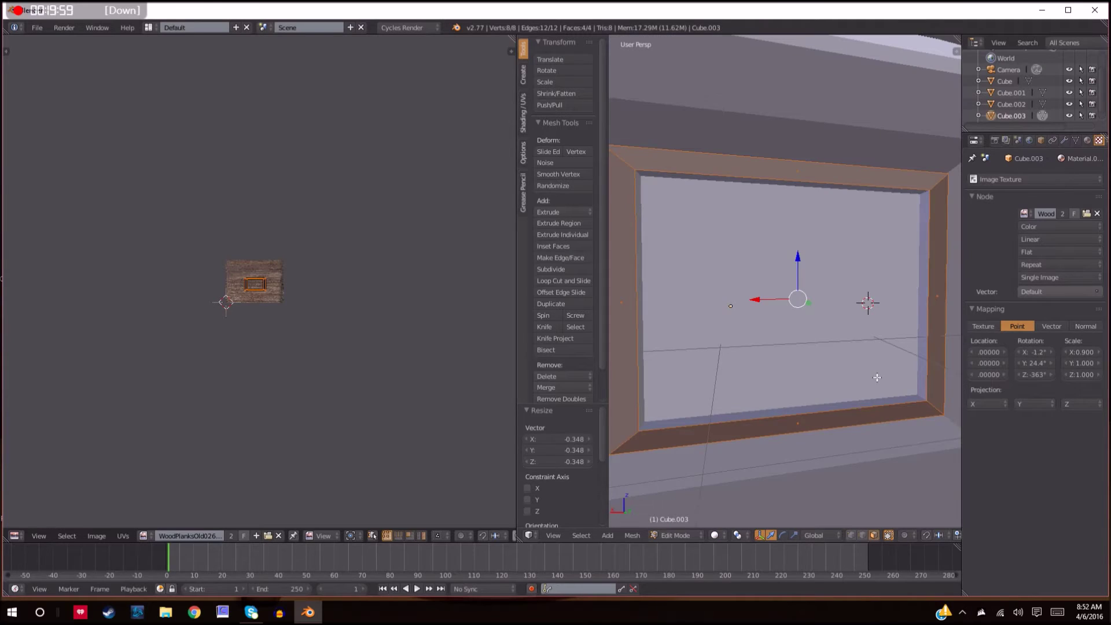
Leave Edit Mode, select the lamp and move it about 11.630 along Y and about -0.864 along Z.
key("a")
scroll(876, 377, "down", 8)
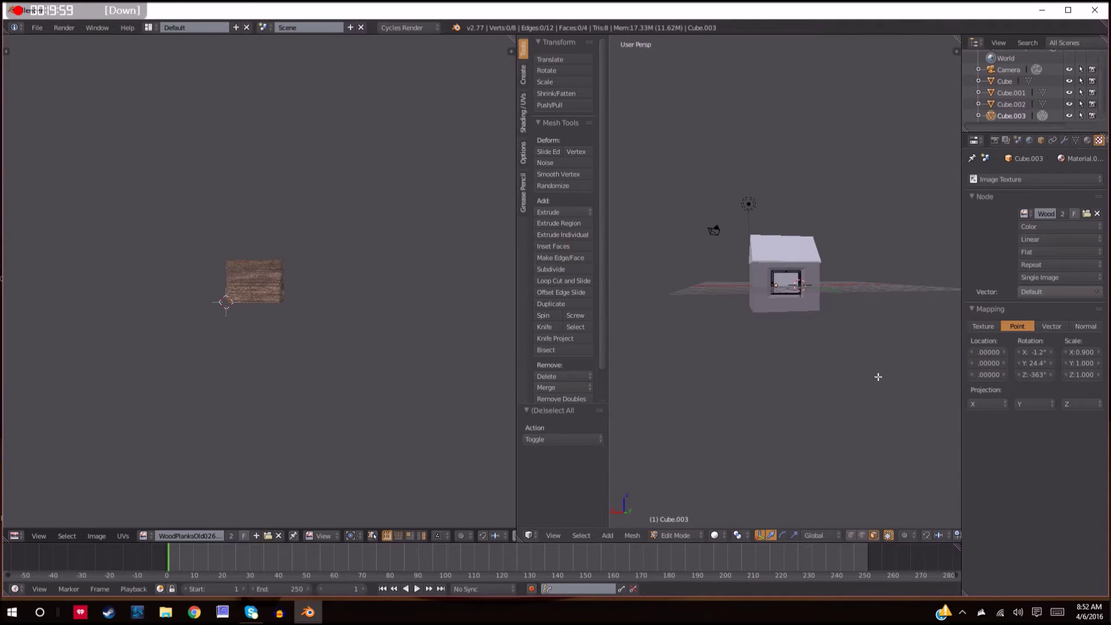
key("Tab")
key("a")
right_click(748, 204)
middle_click_drag(749, 204, 746, 244)
left_click_drag(770, 246, 839, 322)
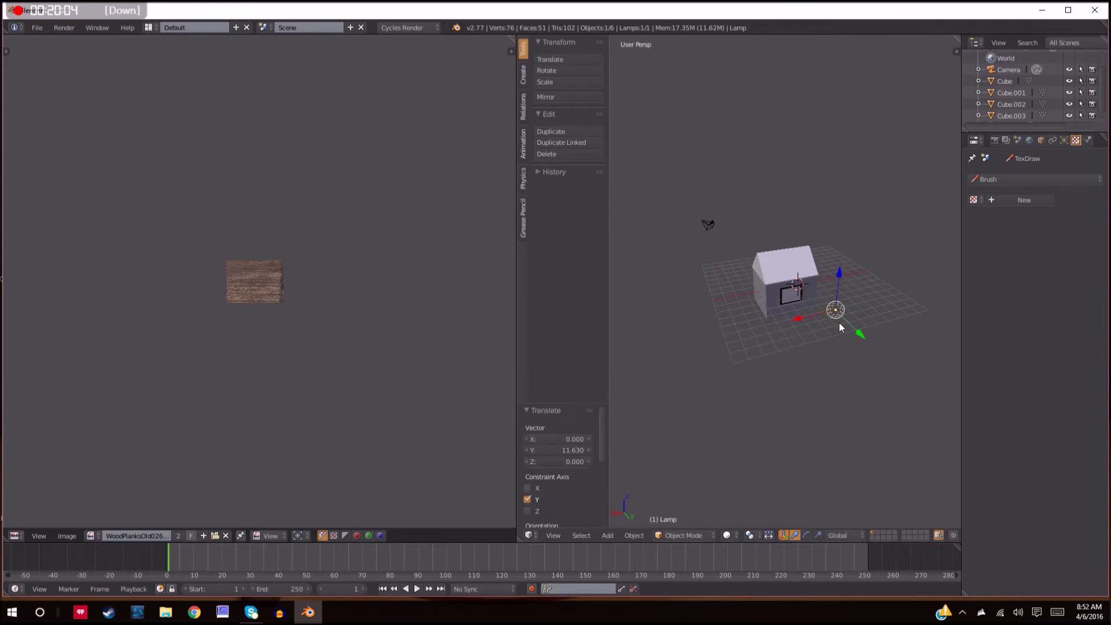
left_click_drag(840, 272, 839, 294)
Preview the front window in rendered shading under the repositioned lamp.
scroll(858, 436, "up", 1)
scroll(857, 435, "up", 3)
middle_click_drag(858, 435, 847, 402)
scroll(828, 395, "up", 4)
key("shift+z")
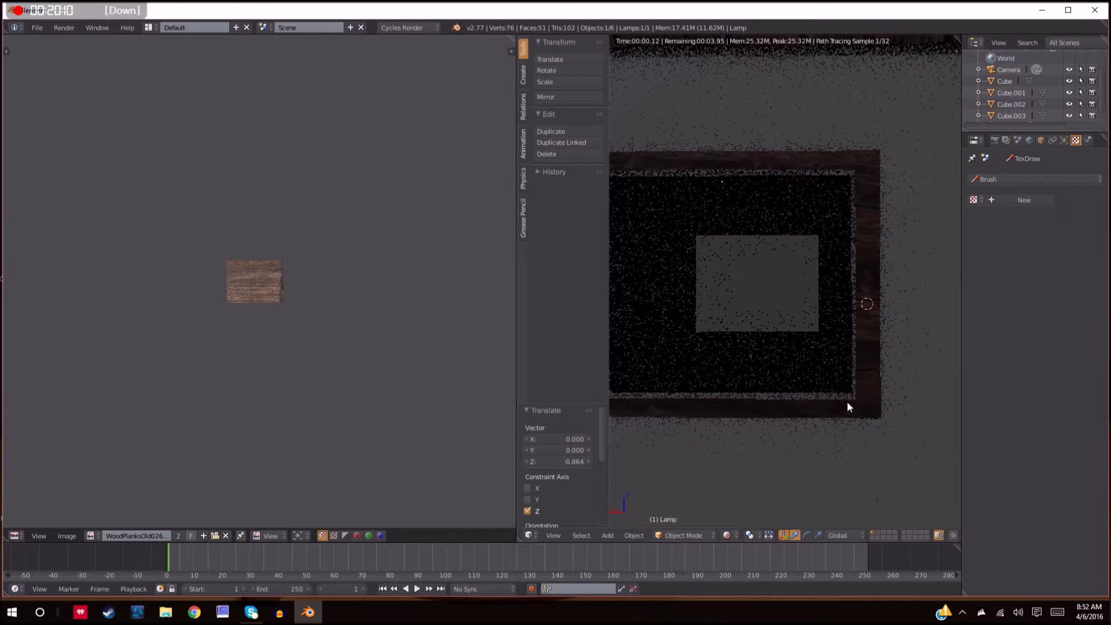
Set the point lamp's size to about 0.296 and return the 3D View to solid shading.
left_click(1064, 140)
left_click_drag(1007, 256, 1014, 256)
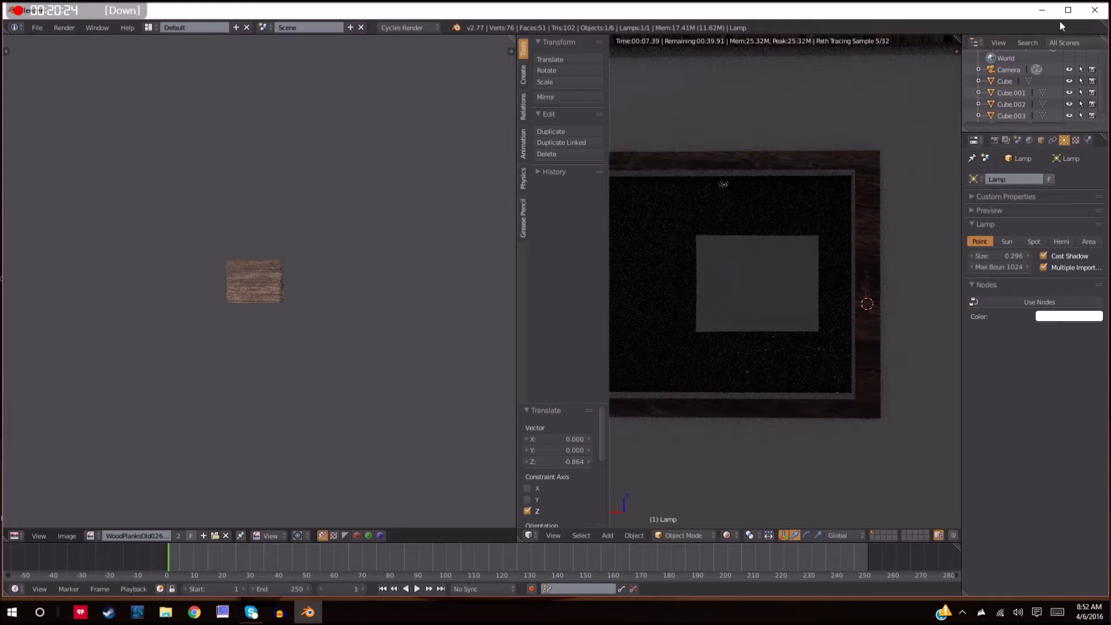
scroll(1053, 109, "down", 1)
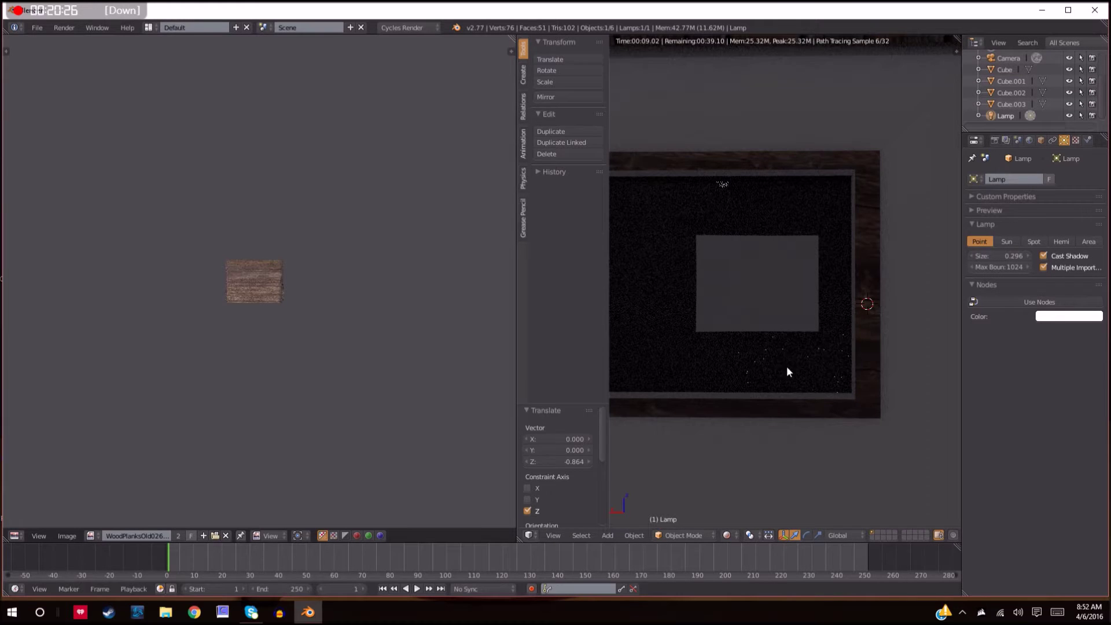
scroll(827, 352, "down", 4)
key("shift+z")
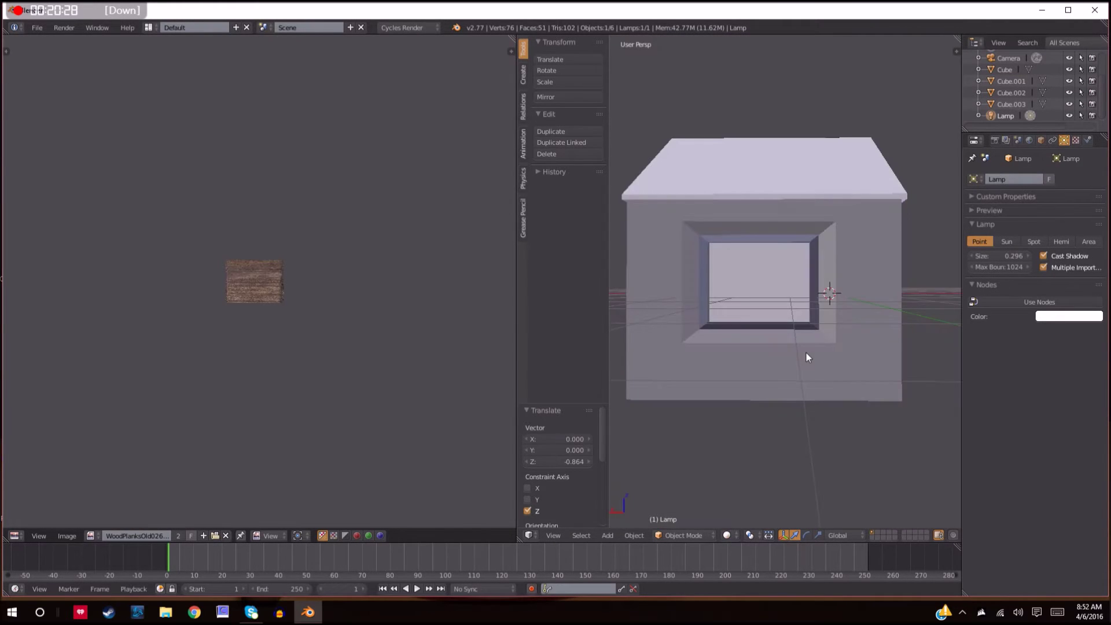
Delete the existing point lamp and add a Sun lamp to the scene.
key("a")
scroll(807, 352, "down", 5)
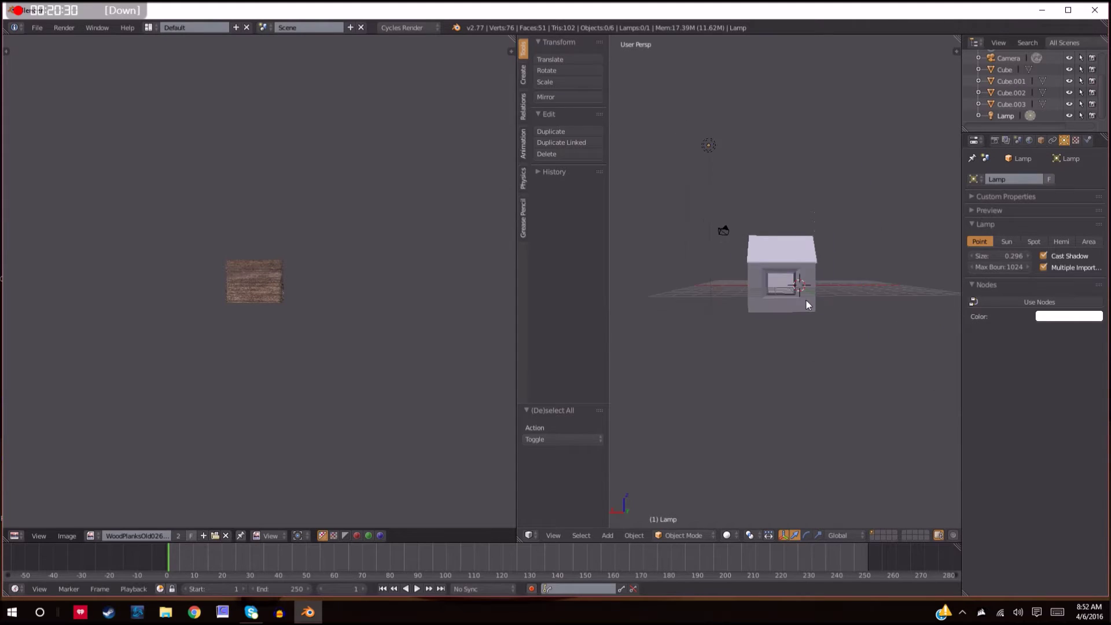
right_click(739, 206)
key("Delete")
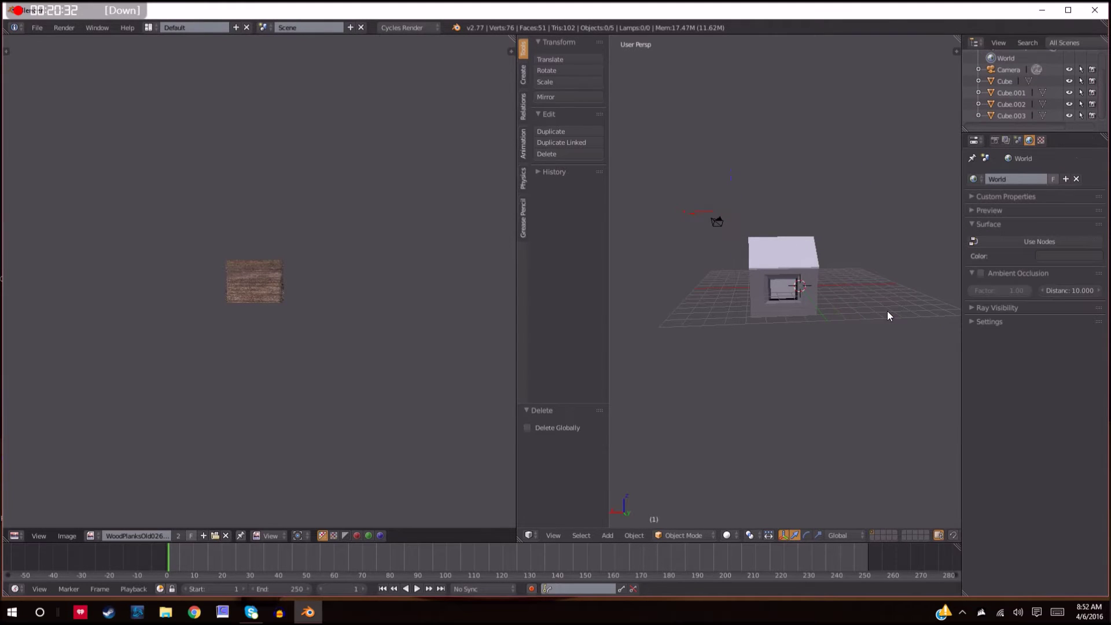
key("shift+a")
mouse_move(877, 440)
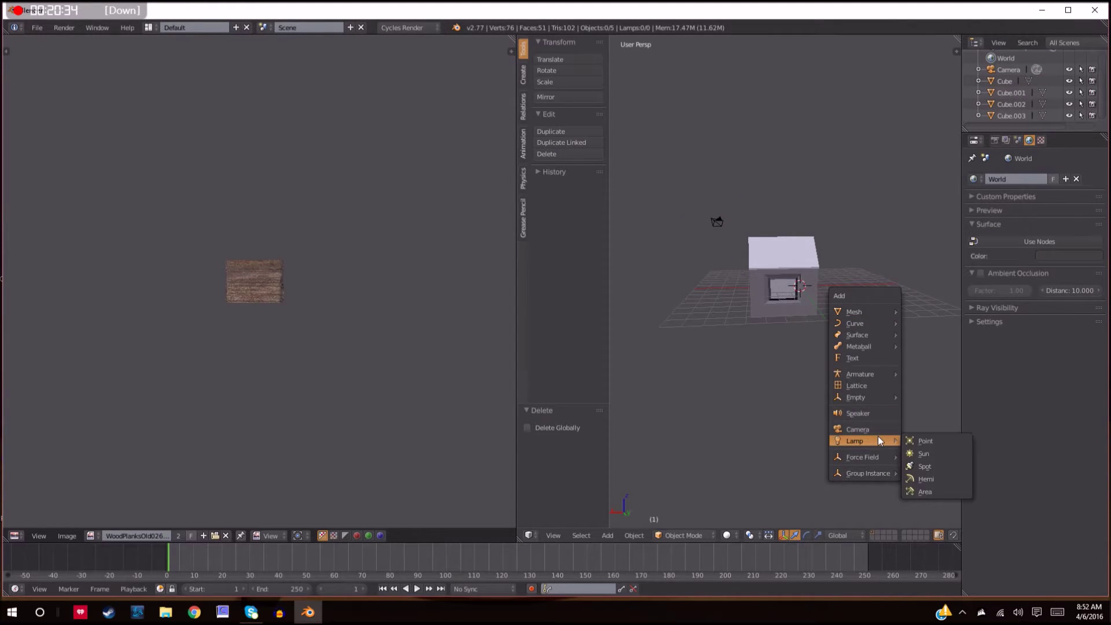
left_click(920, 455)
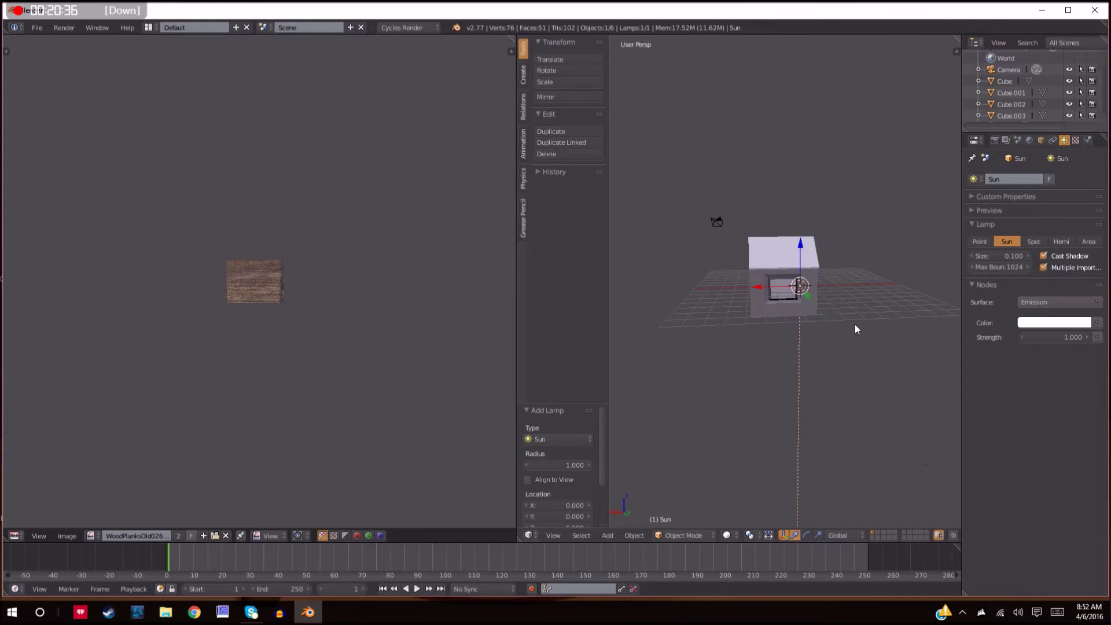
Move the sun lamp about -3.153 along X, 5.600 along Y and -2.071 along Z, and raise it about 4.173 along Z.
middle_click_drag(855, 325, 894, 376)
key("g")
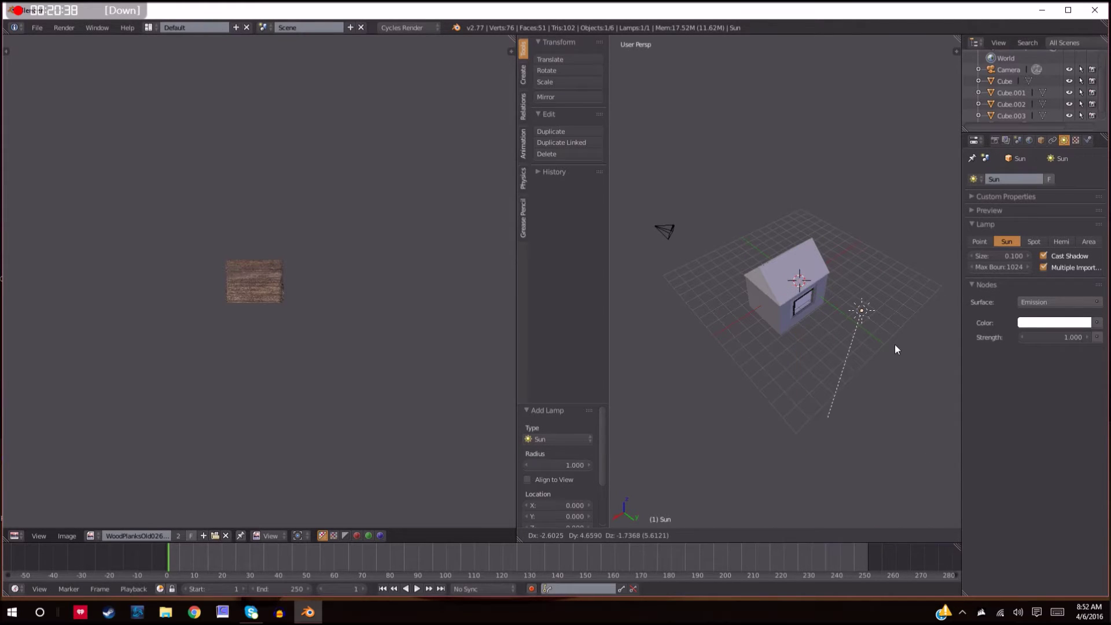
left_click(908, 349)
left_click(908, 350)
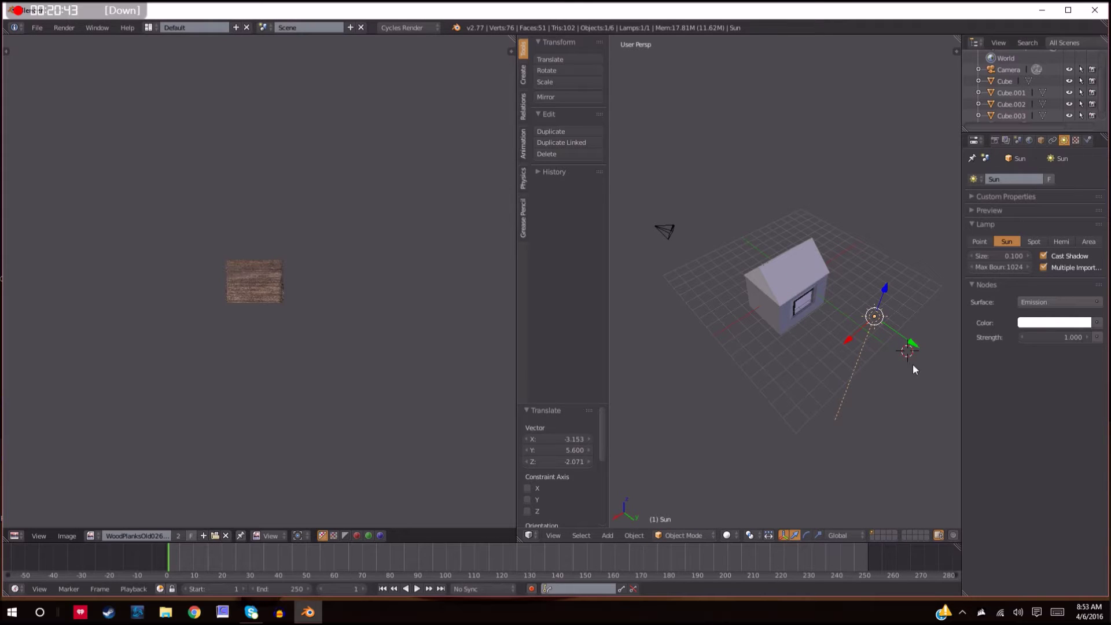
left_click(791, 294)
middle_click_drag(907, 381, 870, 335)
left_click_drag(877, 289, 887, 247)
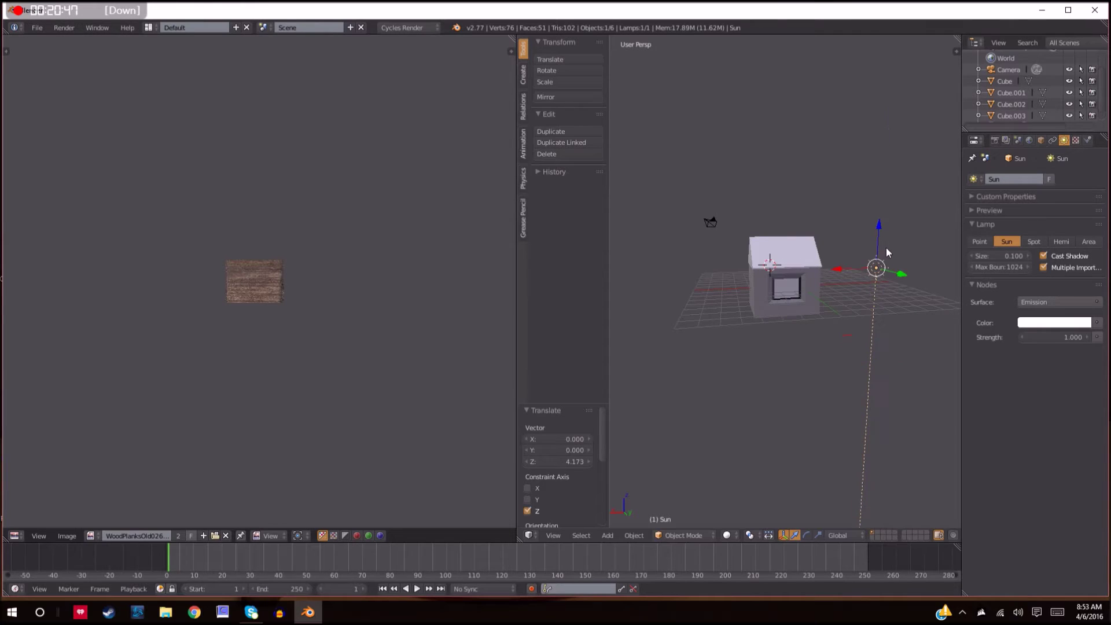
Reselect the sun lamp and move it about 5.504 along X to stand before the front window.
right_click_drag(818, 281, 756, 280)
right_click(792, 275)
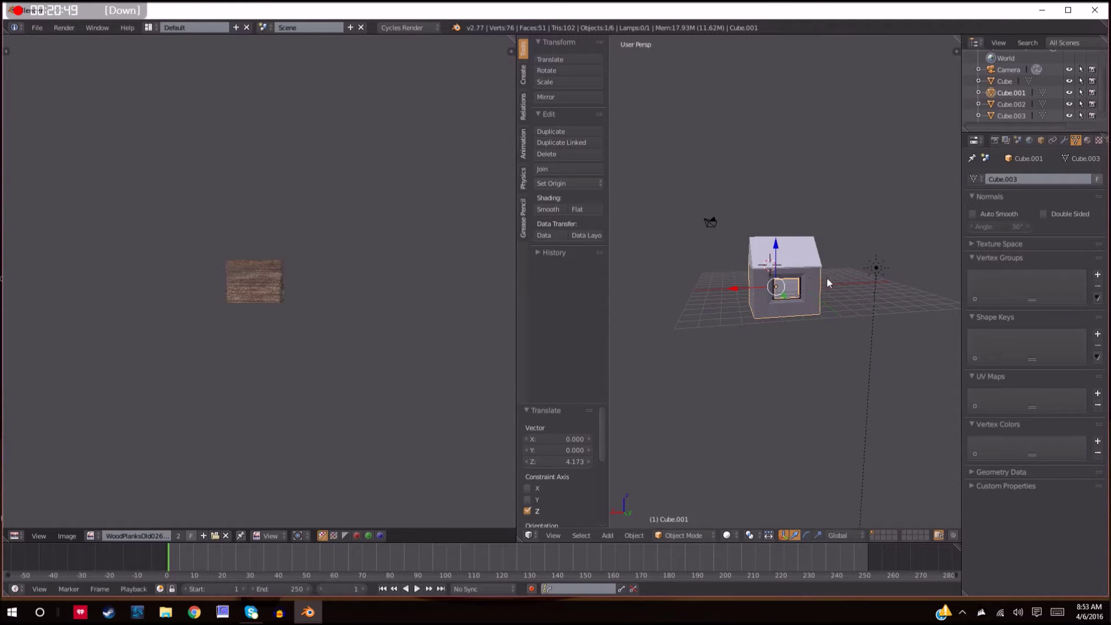
right_click(878, 267)
key("g")
key("x")
left_click(749, 281)
middle_click_drag(749, 281, 852, 359)
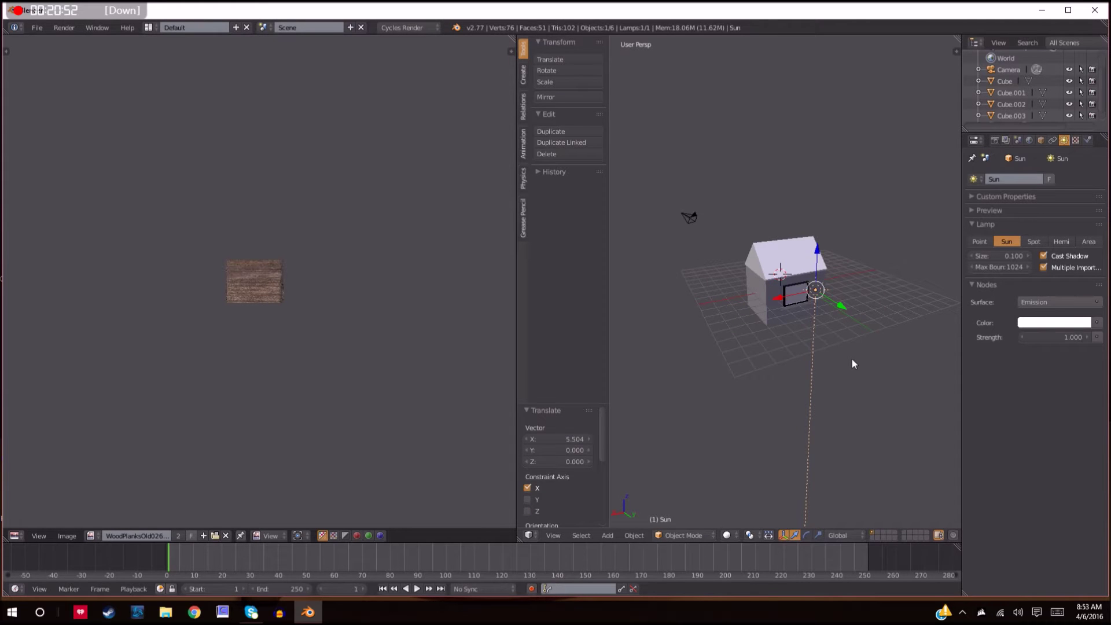
Rotate the sun lamp about 71.196° and move it about -5.945 along X.
key("r")
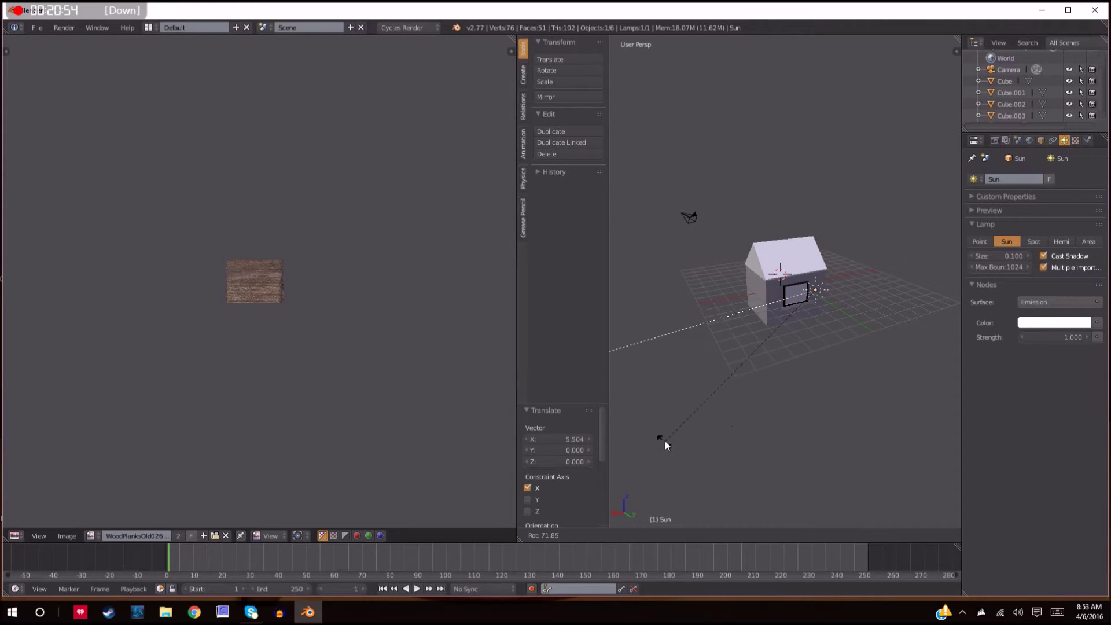
left_click(663, 443)
middle_click_drag(780, 418, 884, 322)
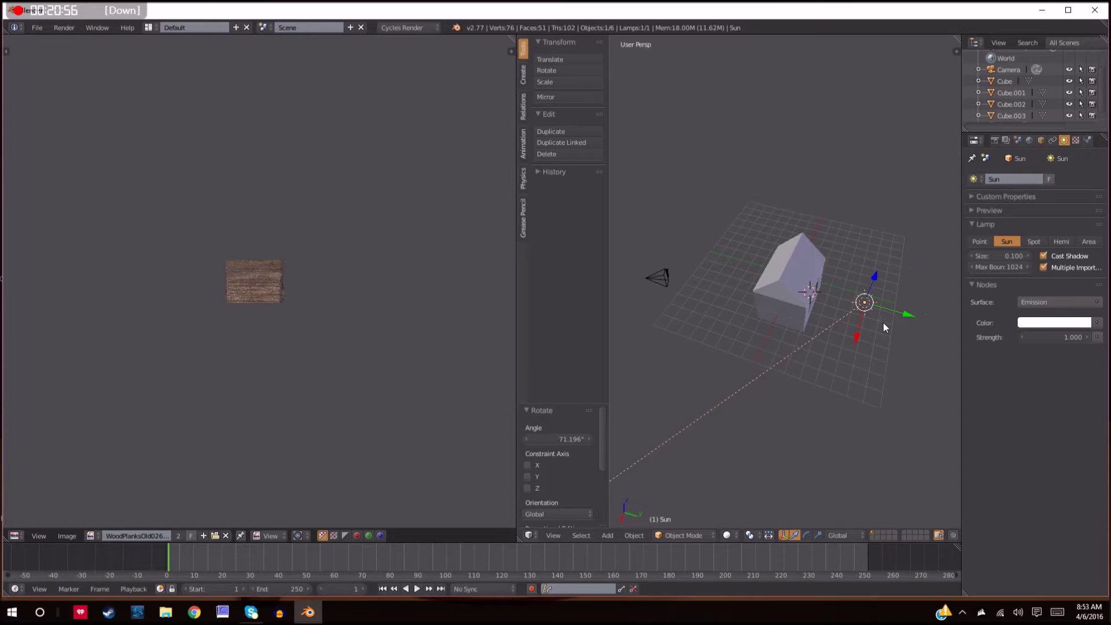
left_click_drag(856, 328, 897, 286)
Switch to rendered shading and examine the front window and its frame under the sun lamp.
middle_click_drag(898, 286, 868, 275)
scroll(868, 276, "up", 4)
scroll(868, 276, "up", 4)
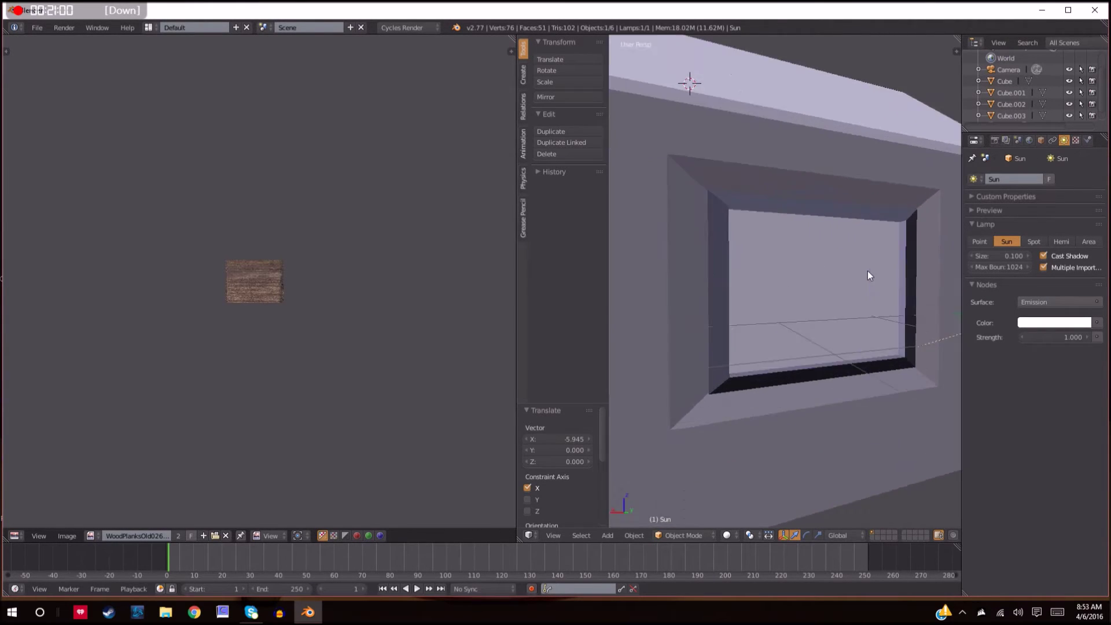
key("shift+z")
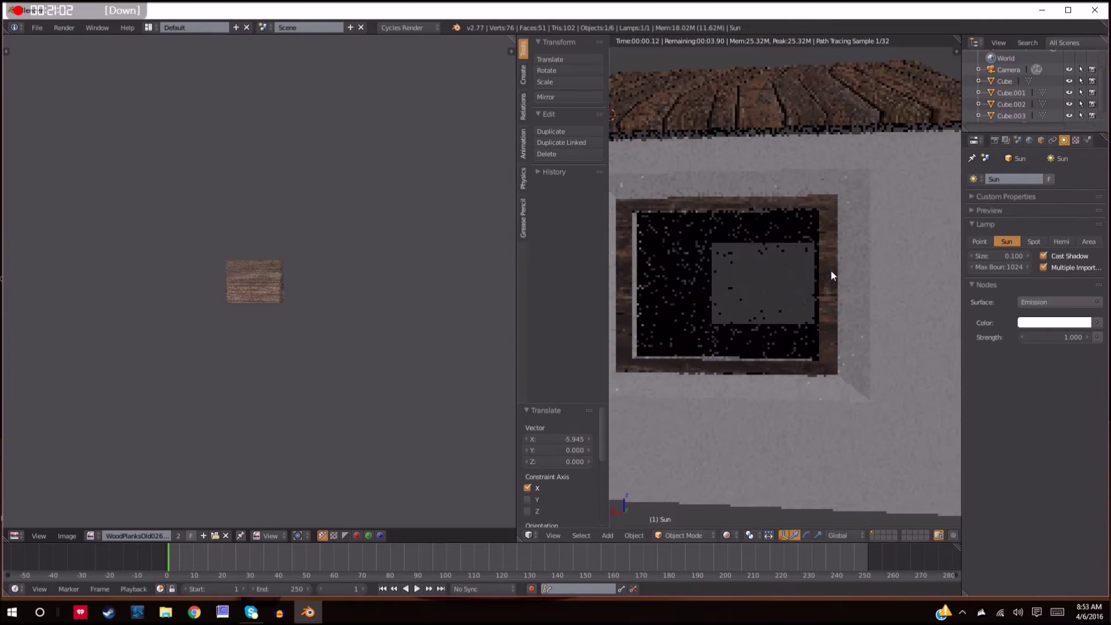
scroll(849, 294, "up", 3)
scroll(909, 230, "down", 2)
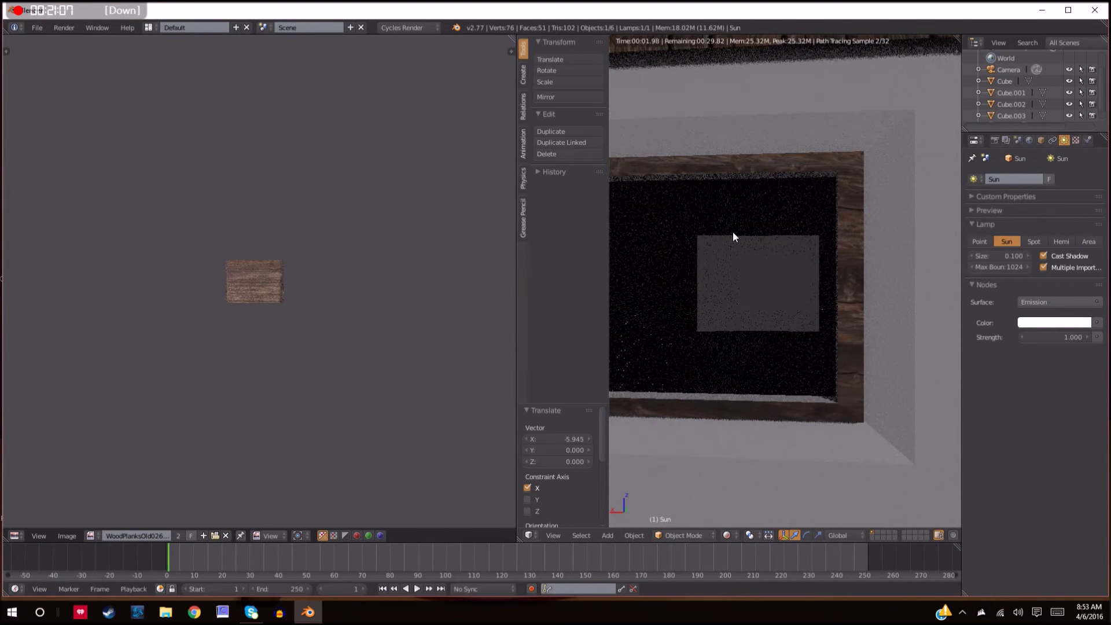
scroll(733, 232, "down", 1)
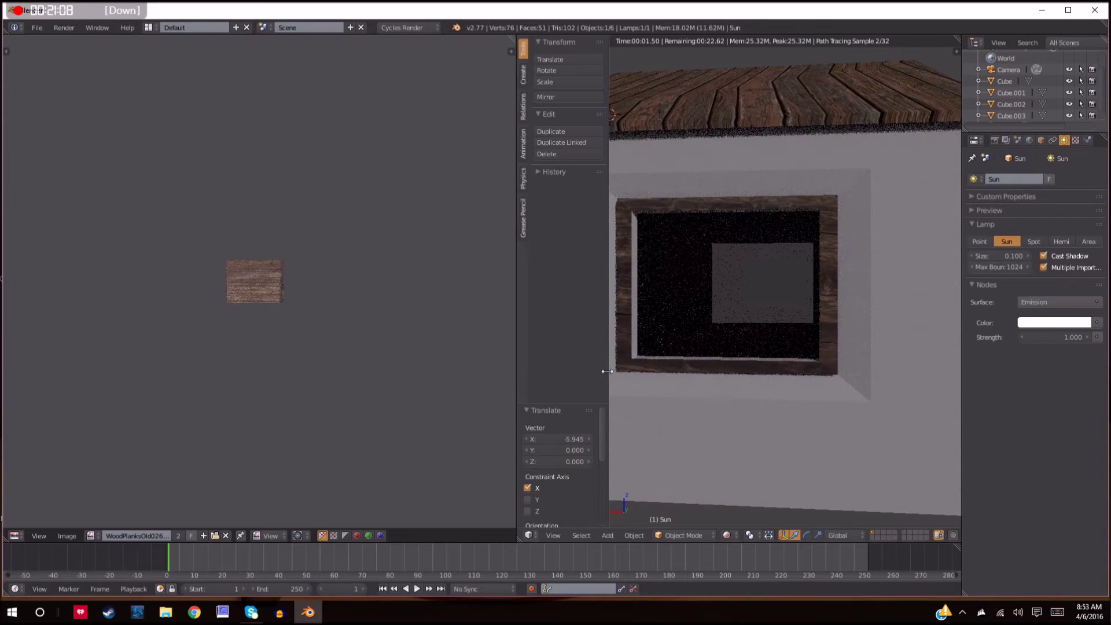
middle_click_drag(692, 350, 727, 344)
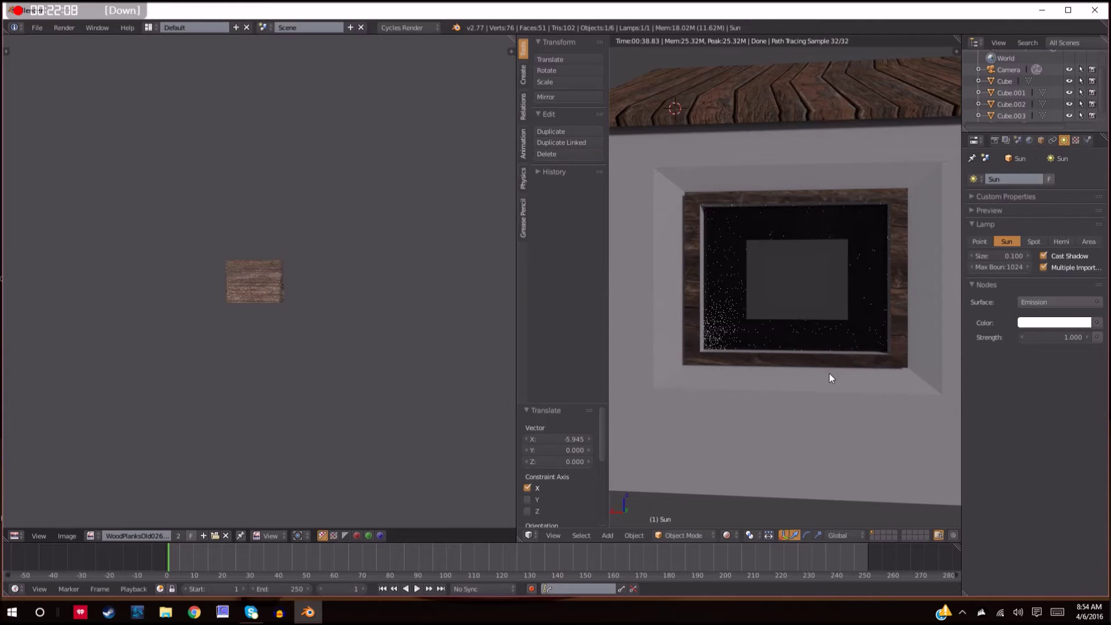
Select the house walls and examine the recessed window and surrounding wall at close and wider range.
right_click(880, 444)
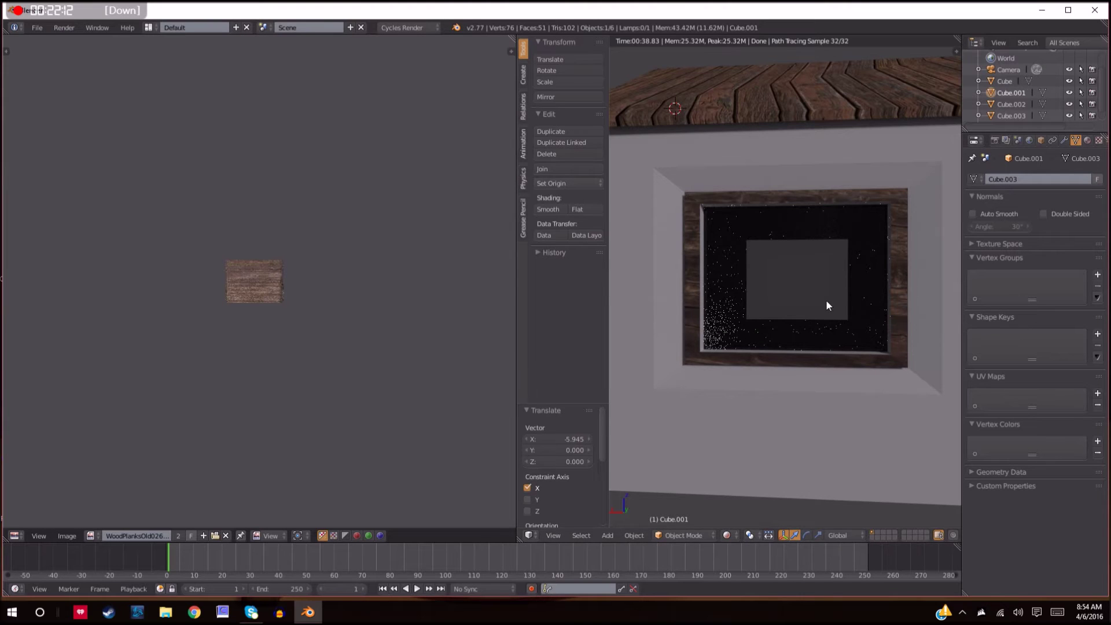
scroll(812, 301, "up", 5)
scroll(813, 300, "down", 3)
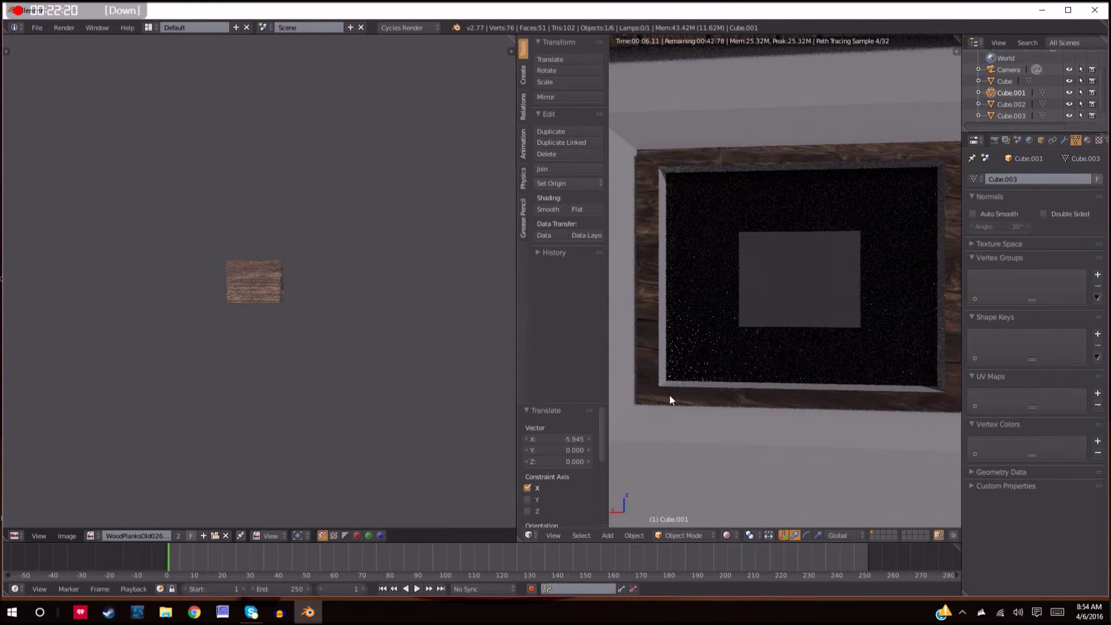
scroll(939, 353, "down", 5)
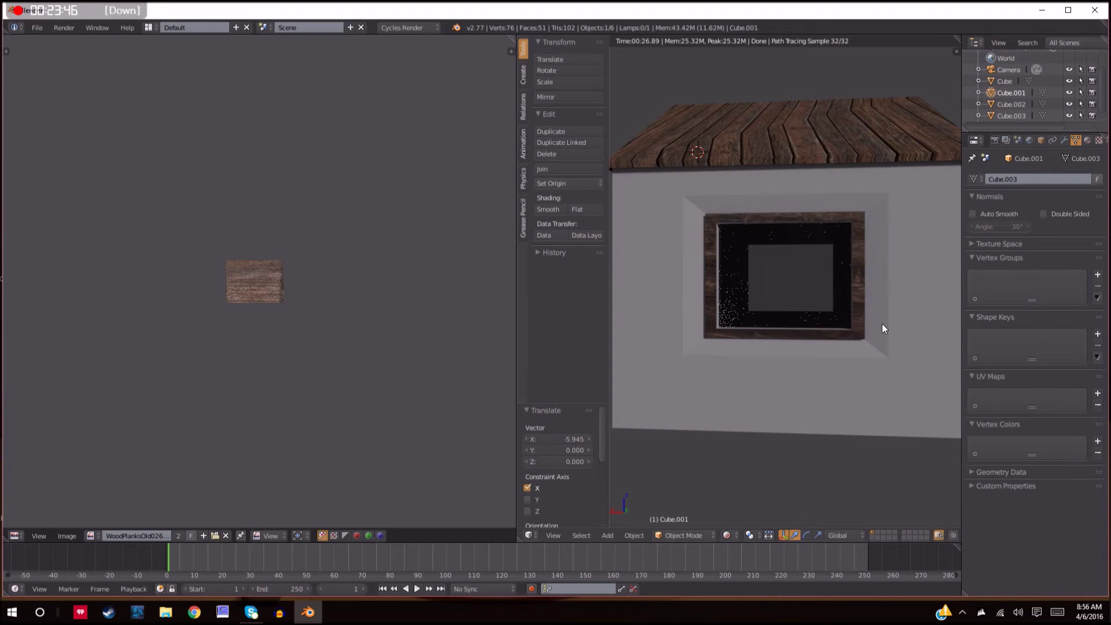
scroll(883, 320, "up", 2)
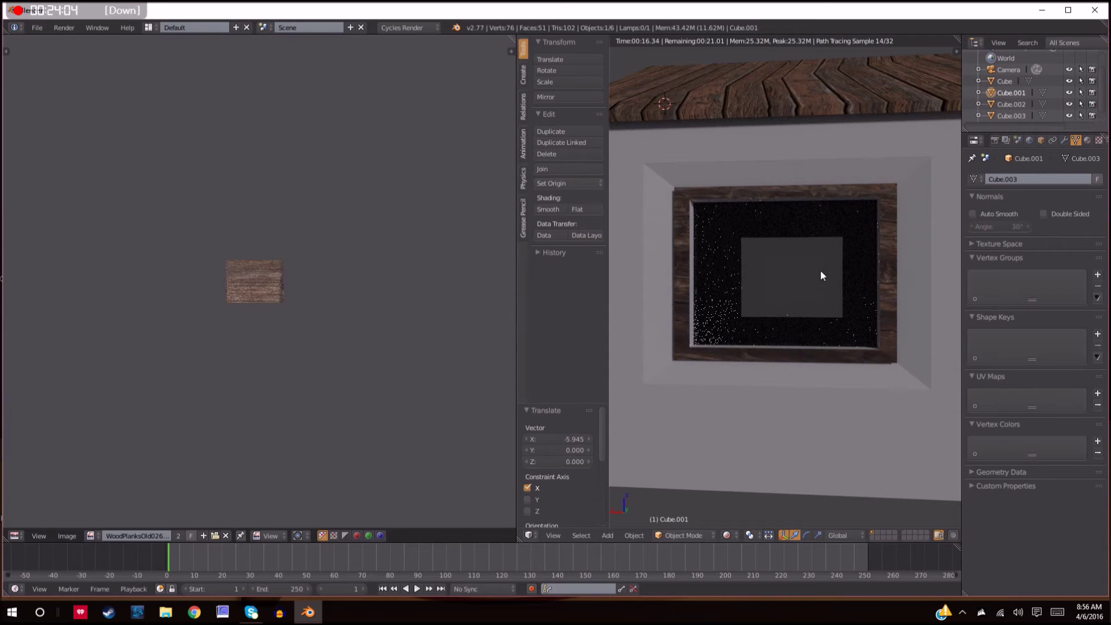
Try a red Glass BSDF colour (R 0.800, G 0.050, B 0.089) on the window pane and set it back to a near-white pink.
right_click(853, 261)
left_click(1087, 141)
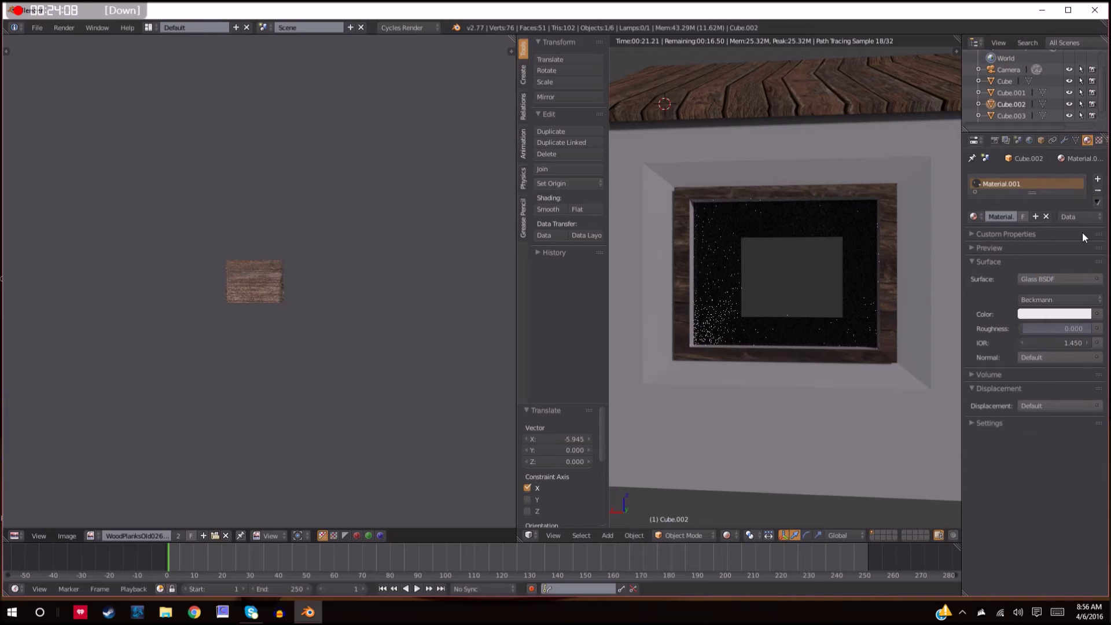
left_click(1055, 314)
left_click(1036, 221)
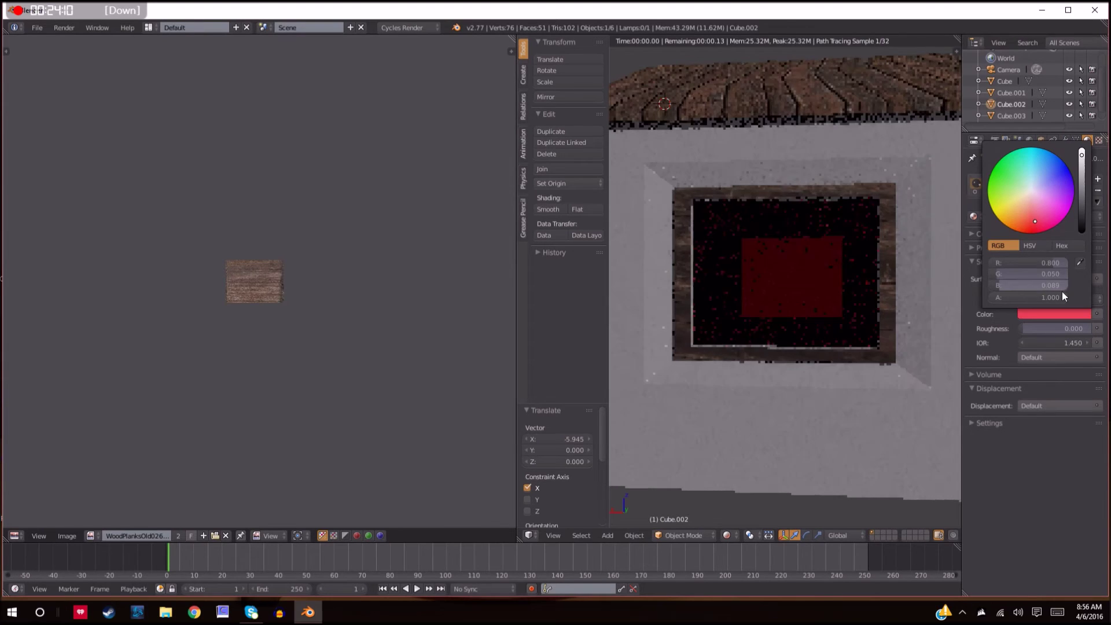
left_click(1060, 314)
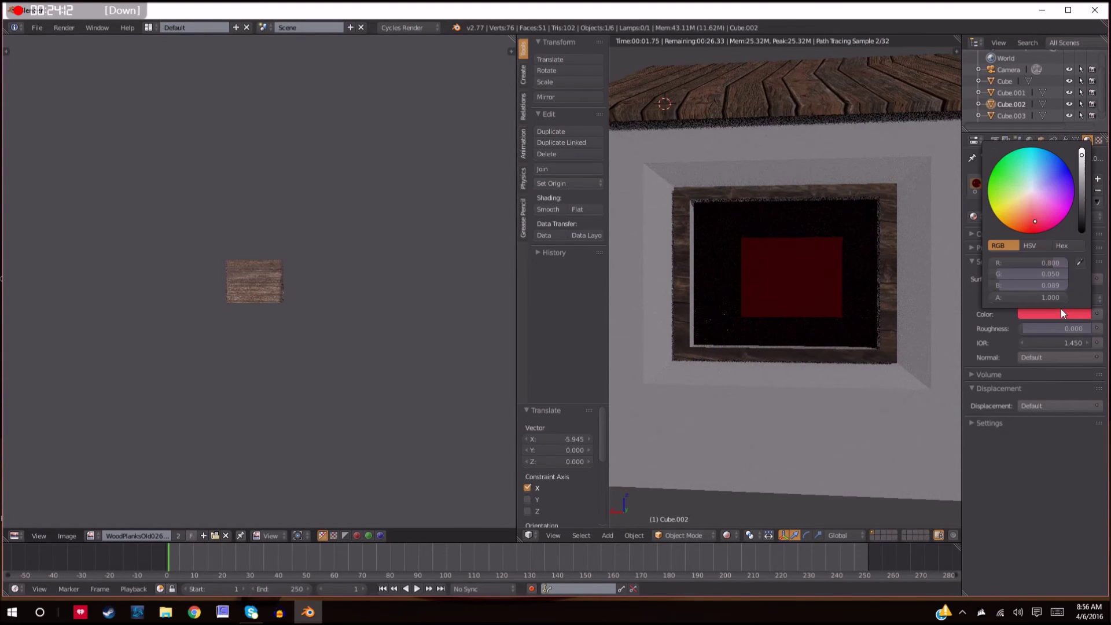
left_click(1031, 191)
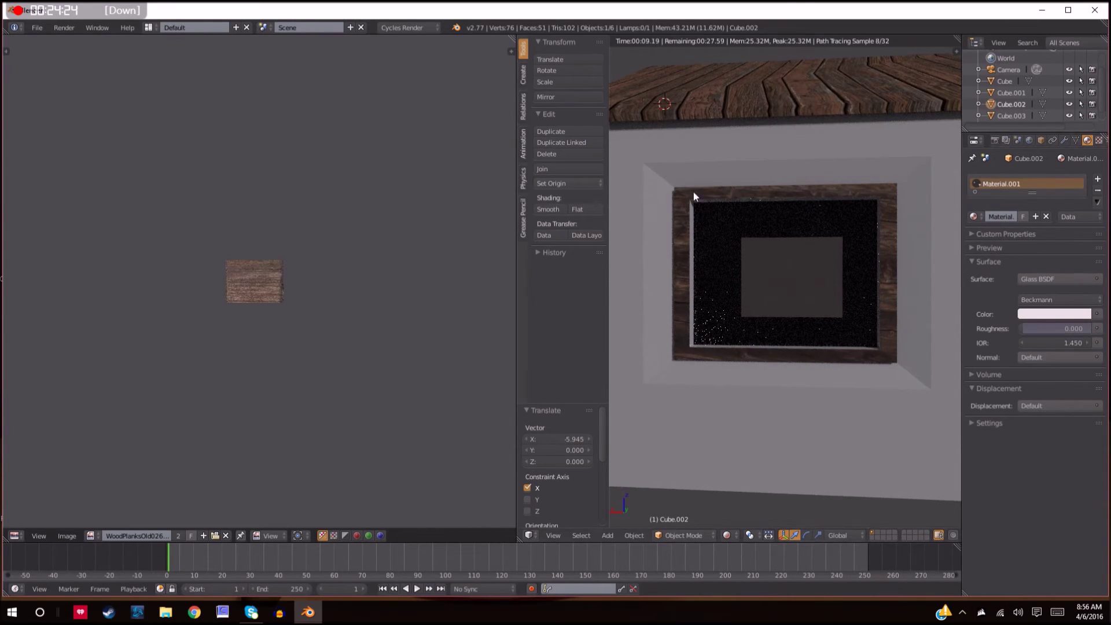
Select the wooden window frame and review the rendered roof, wall and window from farther away and up close.
right_click(885, 215)
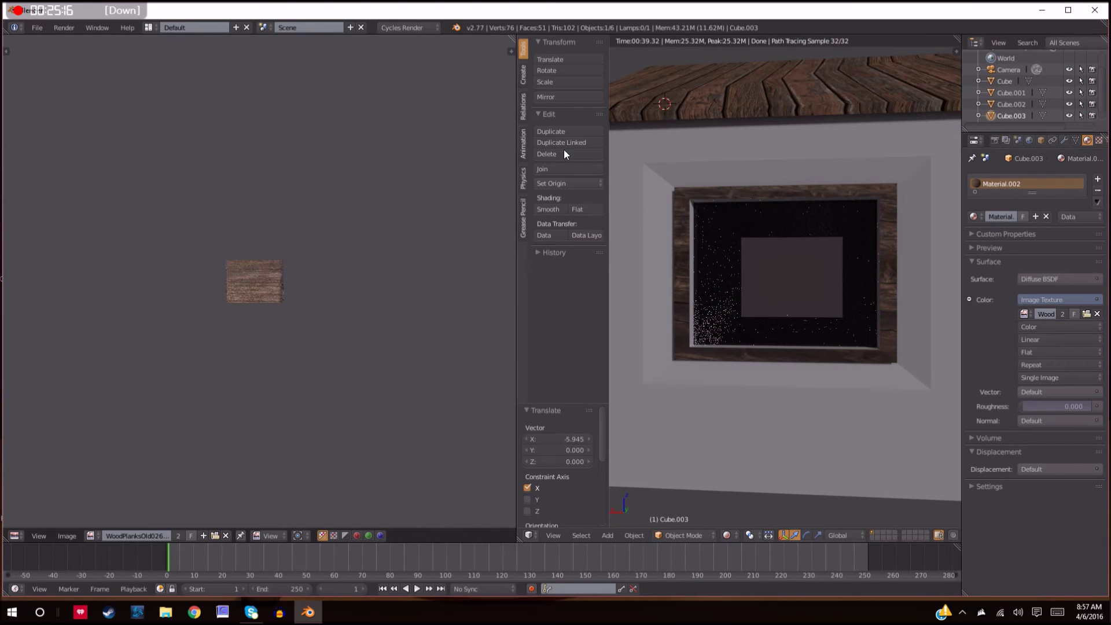
scroll(790, 405, "down", 2)
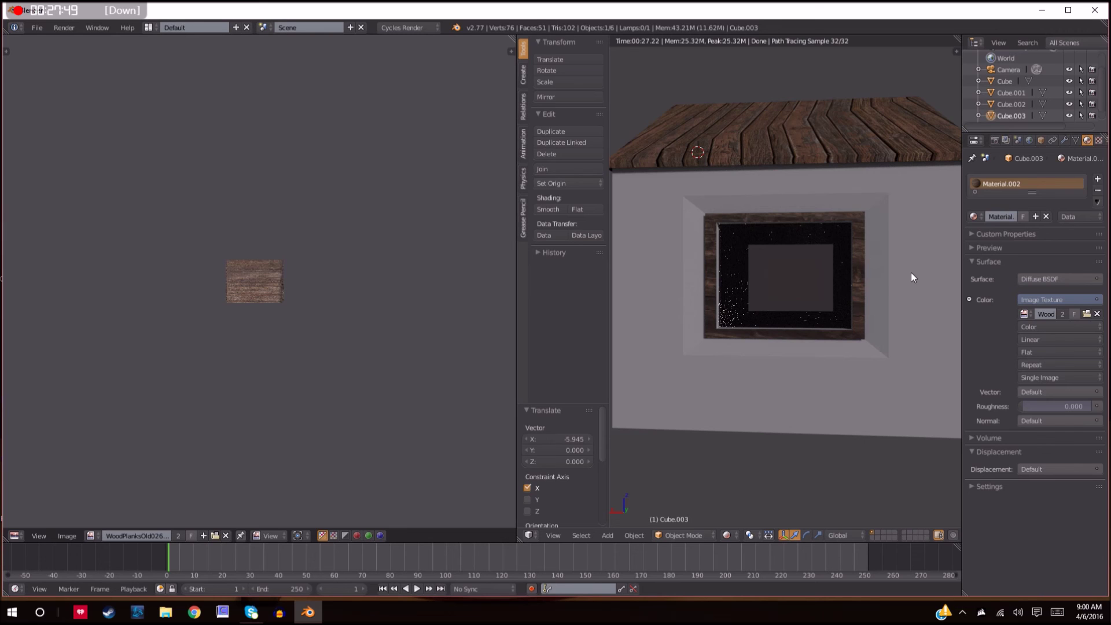
scroll(911, 266, "down", 4)
scroll(914, 257, "up", 5)
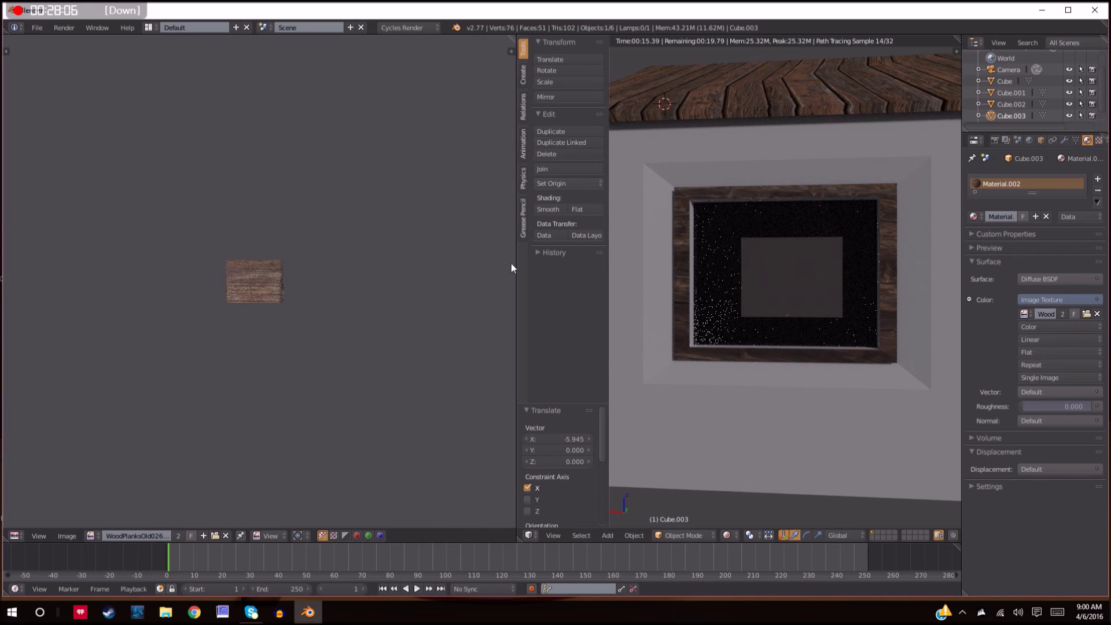
mouse_move(103, 49)
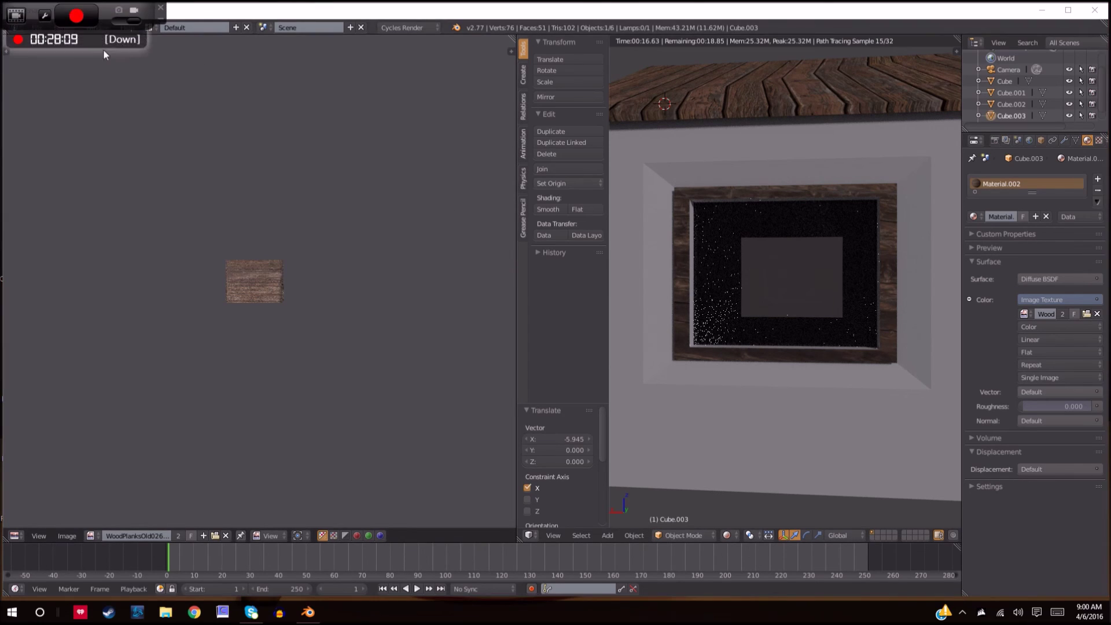